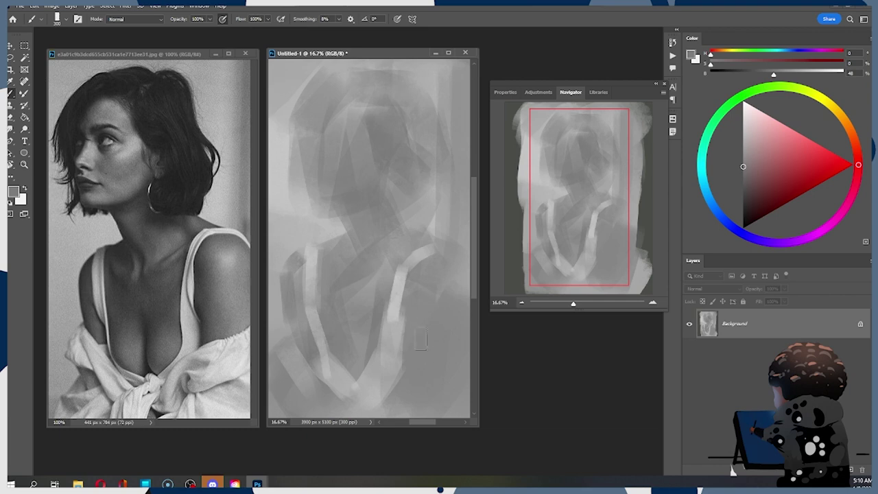
Sample the light gray of the strap and paint broad pale fabric strokes across the lower right of the figure.
{"action": "key", "text": "bracketright"}
{"action": "key", "text": "bracketright"}
{"action": "key", "text": "bracketright"}
{"action": "left_click_drag", "start_coordinate": [415, 359], "coordinate": [408, 362]}
{"action": "left_click", "coordinate": [395, 312], "text": "alt"}
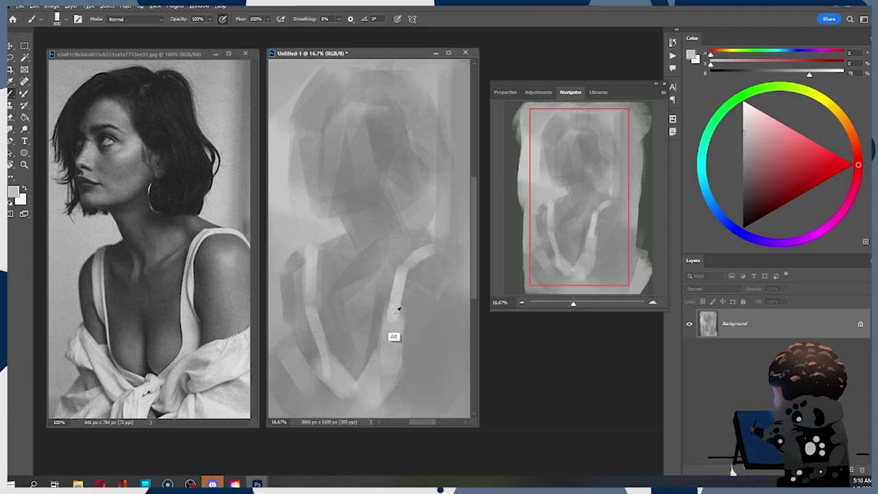
{"action": "mouse_move", "coordinate": [404, 386]}
{"action": "left_mouse_down"}
{"action": "mouse_move", "coordinate": [466, 356]}
{"action": "mouse_move", "coordinate": [421, 419]}
{"action": "mouse_move", "coordinate": [390, 416]}
{"action": "left_mouse_up"}
{"action": "key", "text": "bracketright"}
{"action": "key", "text": "bracketright"}
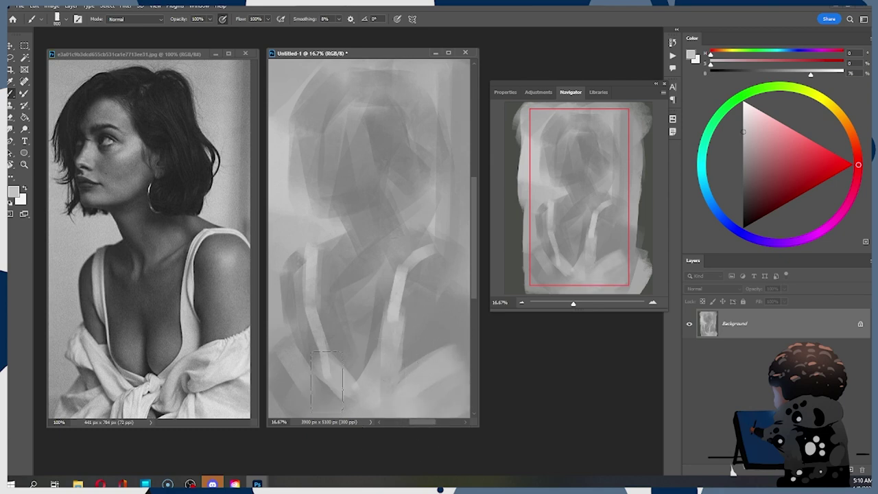
Paint pale fabric folds over the figure's lower left arm and touch up the cloth edge below the right strap.
{"action": "key", "text": "bracketleft"}
{"action": "mouse_move", "coordinate": [287, 354]}
{"action": "left_mouse_down"}
{"action": "mouse_move", "coordinate": [318, 393]}
{"action": "mouse_move", "coordinate": [344, 380]}
{"action": "mouse_move", "coordinate": [337, 370]}
{"action": "mouse_move", "coordinate": [289, 370]}
{"action": "mouse_move", "coordinate": [282, 394]}
{"action": "mouse_move", "coordinate": [294, 382]}
{"action": "mouse_move", "coordinate": [297, 394]}
{"action": "mouse_move", "coordinate": [340, 403]}
{"action": "mouse_move", "coordinate": [317, 397]}
{"action": "left_mouse_up"}
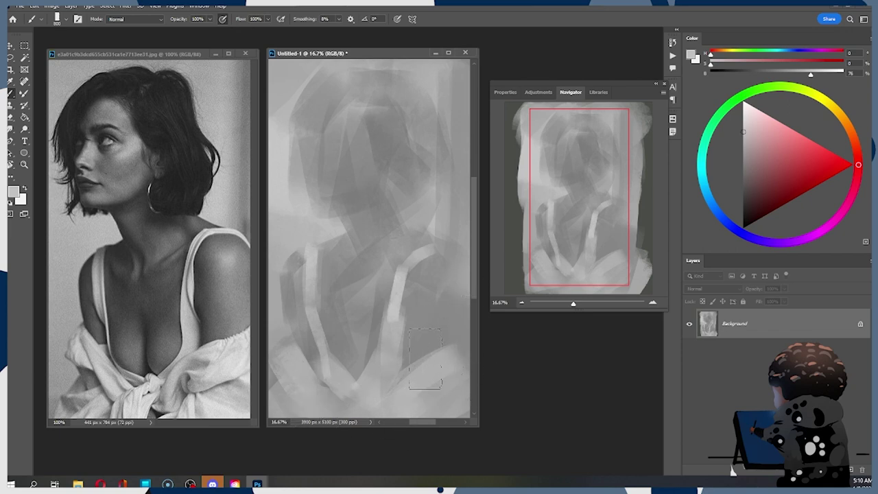
{"action": "left_click_drag", "start_coordinate": [410, 367], "coordinate": [402, 373]}
{"action": "key", "text": "bracketleft"}
{"action": "key", "text": "bracketleft"}
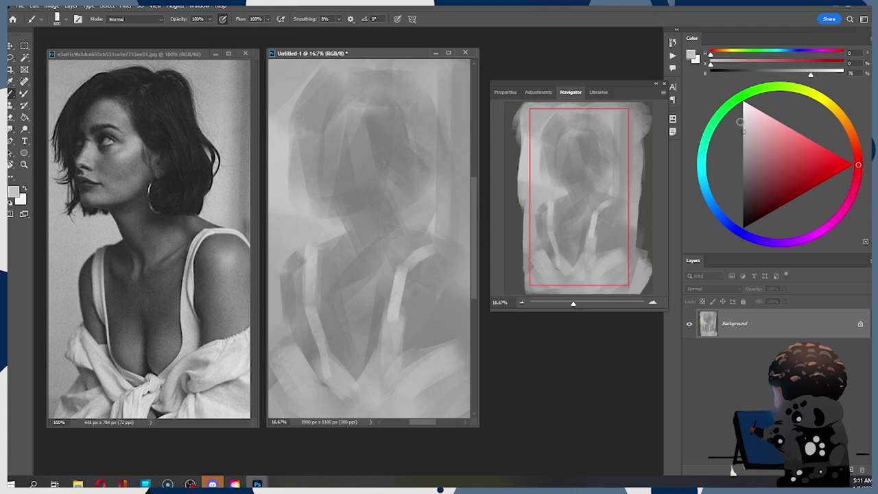
Set a dark gray of 35% brightness and block in the neck's left shadow, undoing the strokes over the left shoulder.
{"action": "left_click", "coordinate": [314, 194], "text": "alt"}
{"action": "left_click", "coordinate": [742, 185]}
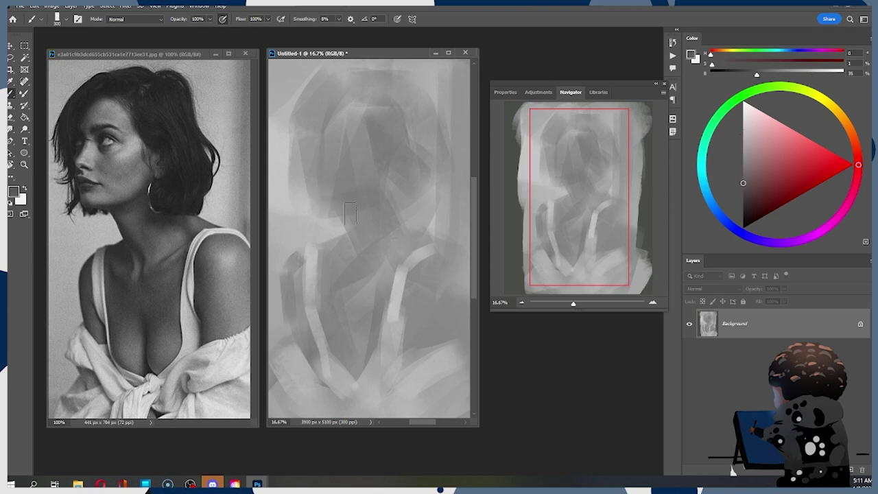
{"action": "mouse_move", "coordinate": [346, 216]}
{"action": "left_mouse_down"}
{"action": "mouse_move", "coordinate": [358, 248]}
{"action": "mouse_move", "coordinate": [355, 233]}
{"action": "mouse_move", "coordinate": [375, 234]}
{"action": "mouse_move", "coordinate": [355, 204]}
{"action": "mouse_move", "coordinate": [328, 267]}
{"action": "mouse_move", "coordinate": [351, 255]}
{"action": "mouse_move", "coordinate": [323, 270]}
{"action": "mouse_move", "coordinate": [346, 254]}
{"action": "mouse_move", "coordinate": [314, 299]}
{"action": "mouse_move", "coordinate": [359, 273]}
{"action": "mouse_move", "coordinate": [344, 233]}
{"action": "mouse_move", "coordinate": [294, 288]}
{"action": "left_mouse_up"}
{"action": "key", "text": "ctrl+z"}
{"action": "key", "text": "]"}
{"action": "key", "text": "]"}
{"action": "key", "text": "]"}
{"action": "key", "text": "]"}
{"action": "key", "text": "["}
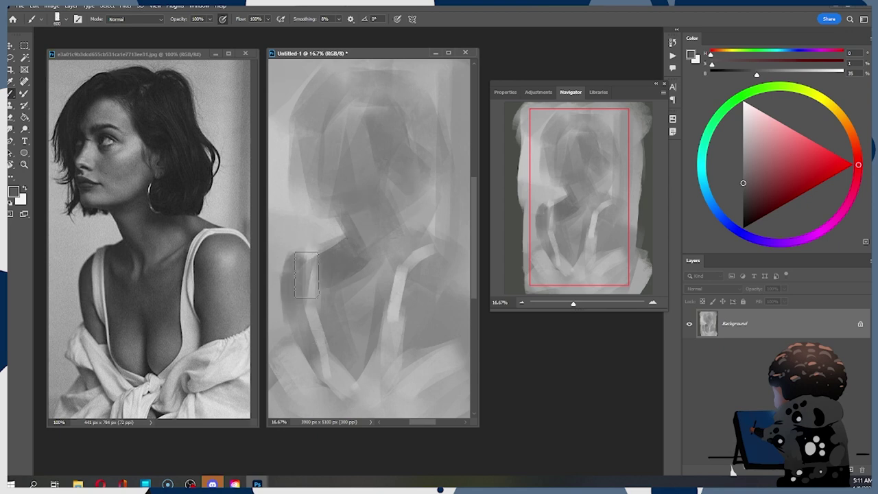
{"action": "key", "text": "ctrl+z"}
{"action": "key", "text": "ctrl+z"}
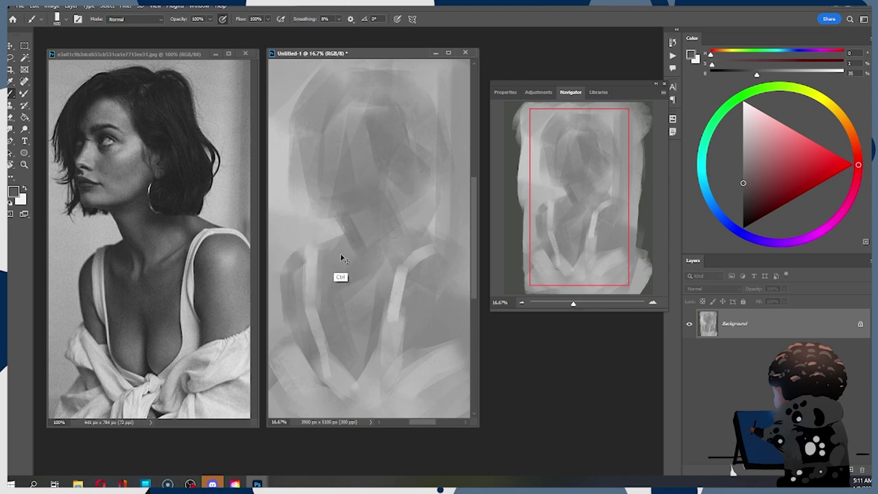
Shade the left shoulder, upper arm and collarbone area with broad dark gray strokes.
{"action": "mouse_move", "coordinate": [299, 272]}
{"action": "left_mouse_down"}
{"action": "mouse_move", "coordinate": [351, 255]}
{"action": "mouse_move", "coordinate": [313, 279]}
{"action": "mouse_move", "coordinate": [365, 250]}
{"action": "mouse_move", "coordinate": [298, 278]}
{"action": "left_mouse_up"}
{"action": "key", "text": "]"}
{"action": "key", "text": "]"}
{"action": "key", "text": "["}
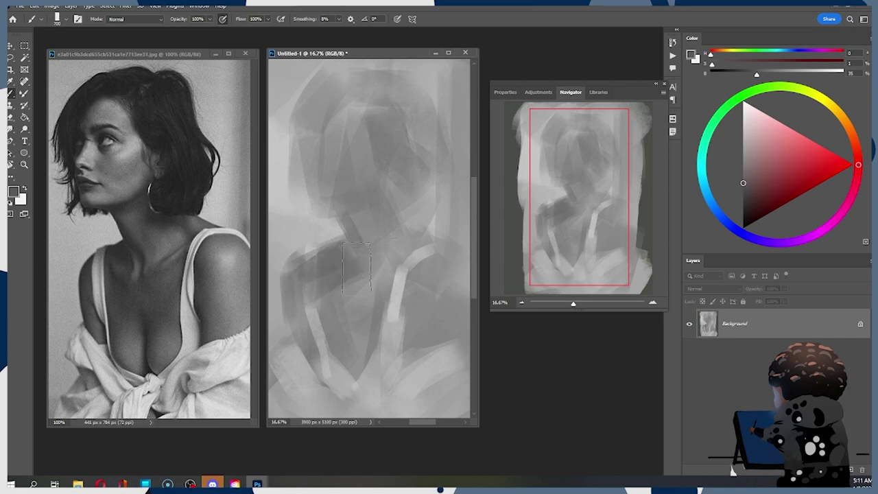
Block in dark gray shadows at the right base of the neck and beside the right strap.
{"action": "key", "text": "["}
{"action": "key", "text": "["}
{"action": "mouse_move", "coordinate": [387, 224]}
{"action": "left_mouse_down"}
{"action": "mouse_move", "coordinate": [421, 253]}
{"action": "mouse_move", "coordinate": [430, 220]}
{"action": "mouse_move", "coordinate": [411, 286]}
{"action": "mouse_move", "coordinate": [425, 266]}
{"action": "mouse_move", "coordinate": [414, 312]}
{"action": "left_mouse_up"}
{"action": "key", "text": "ctrl+z"}
{"action": "key", "text": "]"}
{"action": "key", "text": "]"}
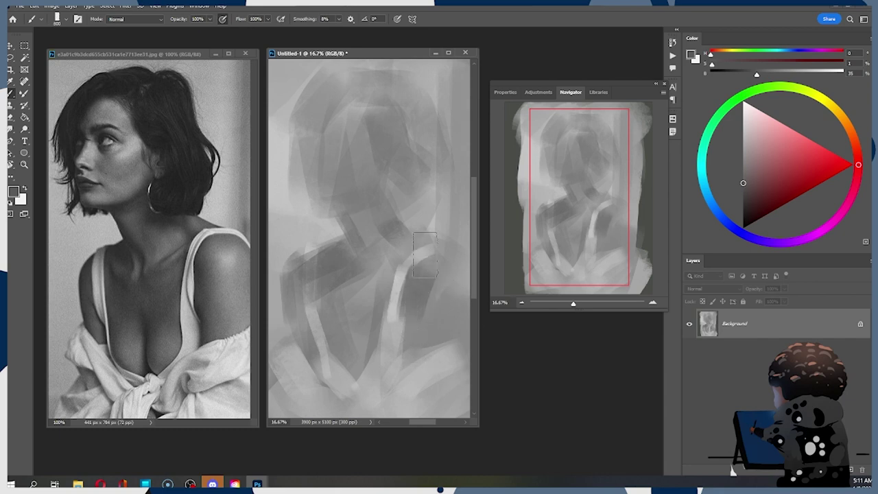
Paint a dark shadow band along the jawline and extend it toward the back of the neck.
{"action": "key", "text": "["}
{"action": "mouse_move", "coordinate": [348, 216]}
{"action": "left_mouse_down"}
{"action": "mouse_move", "coordinate": [375, 199]}
{"action": "mouse_move", "coordinate": [343, 204]}
{"action": "mouse_move", "coordinate": [336, 215]}
{"action": "mouse_move", "coordinate": [344, 219]}
{"action": "mouse_move", "coordinate": [323, 209]}
{"action": "mouse_move", "coordinate": [399, 192]}
{"action": "mouse_move", "coordinate": [378, 197]}
{"action": "left_mouse_up"}
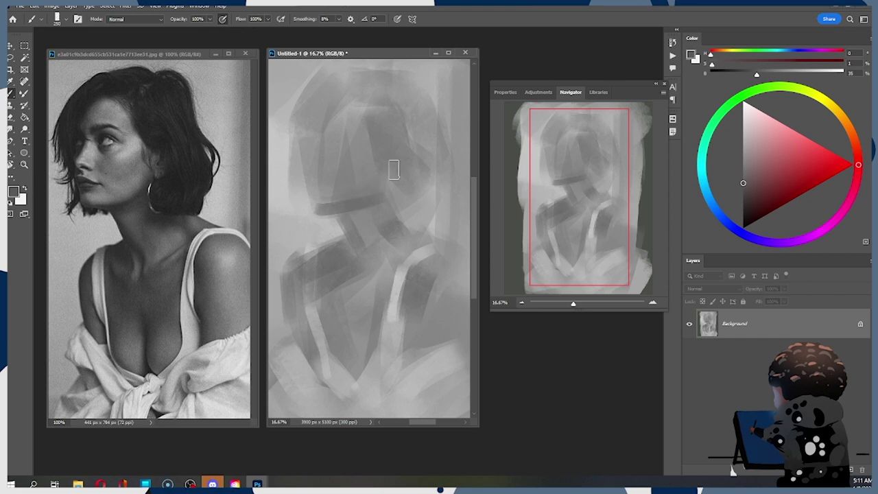
{"action": "key", "text": "]"}
{"action": "key", "text": "]"}
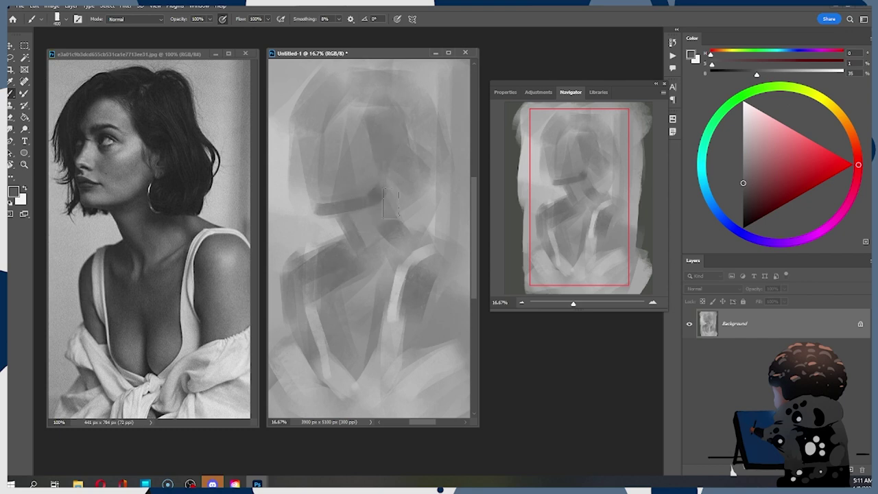
{"action": "key", "text": "]"}
{"action": "left_click_drag", "start_coordinate": [385, 205], "coordinate": [396, 195]}
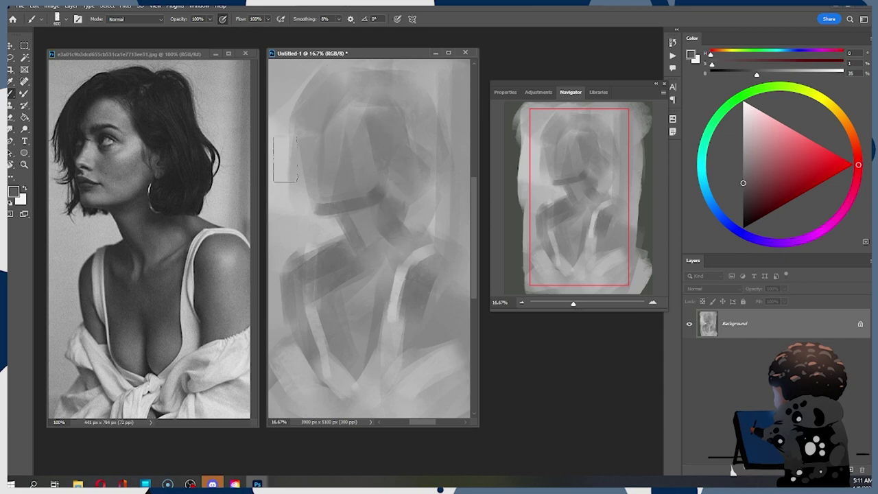
Darken the brush color to 20% brightness and paint the hair mass along the right side of the face.
{"action": "left_click_drag", "start_coordinate": [744, 186], "coordinate": [740, 208]}
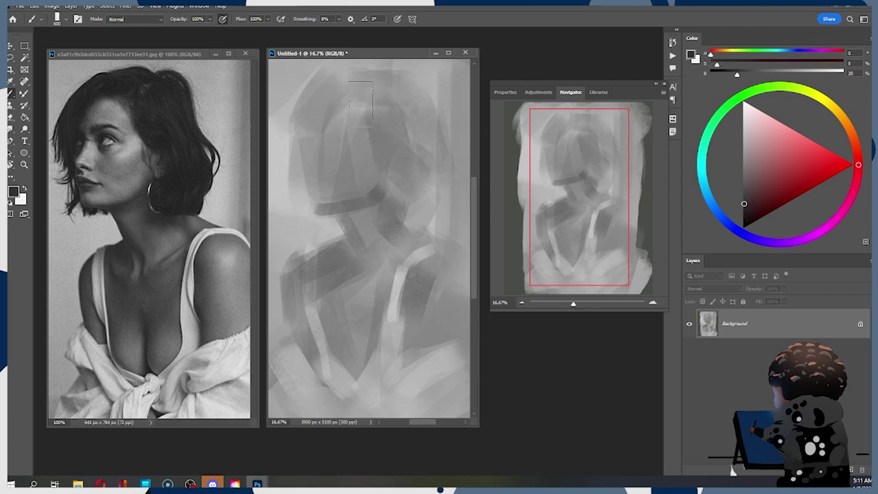
{"action": "left_click_drag", "start_coordinate": [359, 96], "coordinate": [395, 171]}
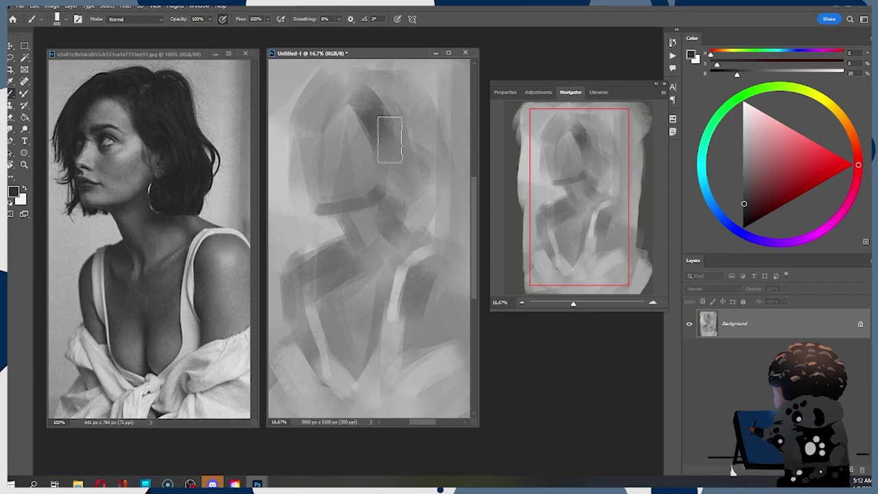
{"action": "key", "text": "]"}
{"action": "left_click_drag", "start_coordinate": [383, 143], "coordinate": [405, 151]}
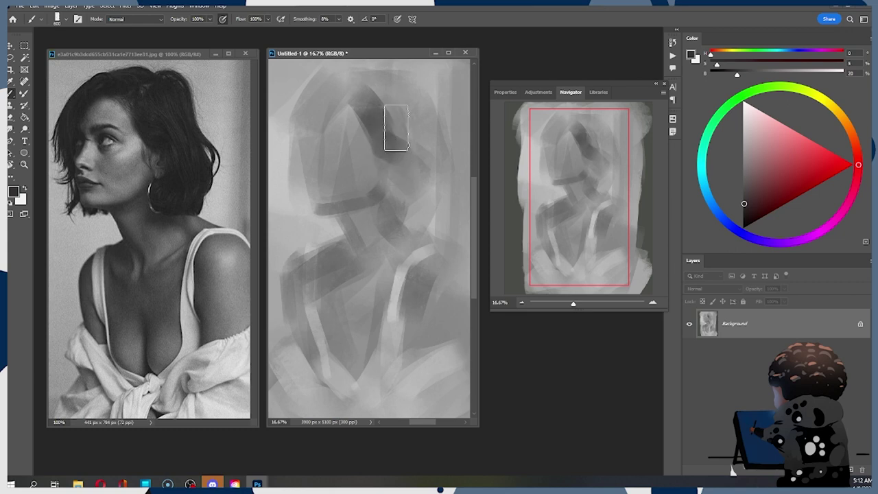
Paint dark hair across the top of the forehead, undoing the misplaced strokes on the left.
{"action": "left_click_drag", "start_coordinate": [333, 82], "coordinate": [321, 109]}
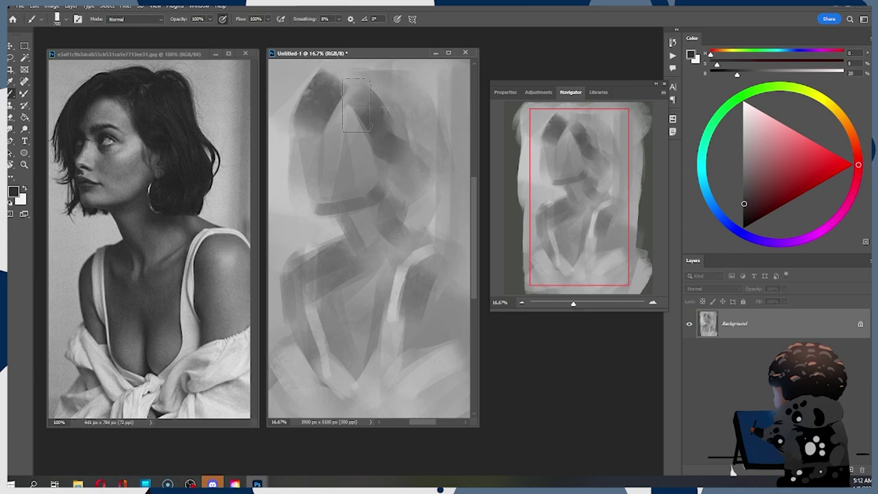
{"action": "key", "text": "ctrl+z"}
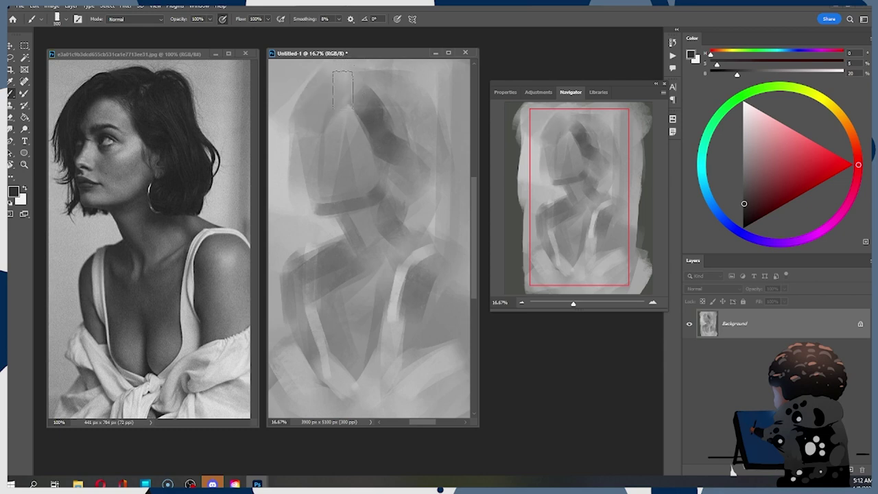
{"action": "key", "text": "]"}
{"action": "mouse_move", "coordinate": [342, 90]}
{"action": "left_mouse_down"}
{"action": "mouse_move", "coordinate": [371, 98]}
{"action": "mouse_move", "coordinate": [325, 111]}
{"action": "mouse_move", "coordinate": [303, 143]}
{"action": "left_mouse_up"}
{"action": "key", "text": "ctrl+z"}
{"action": "key", "text": "ctrl+z"}
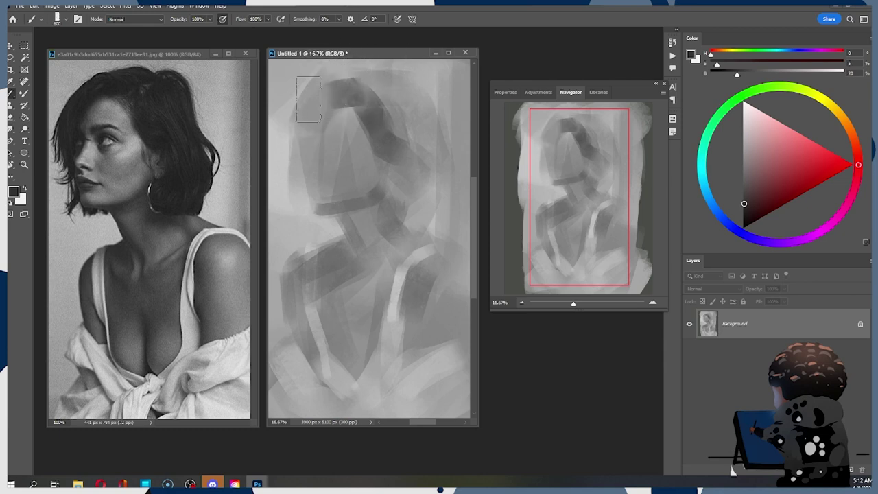
Paint the dark hair curving down the left side of the face, redoing the stroke to refine its shape.
{"action": "left_click_drag", "start_coordinate": [321, 88], "coordinate": [303, 125]}
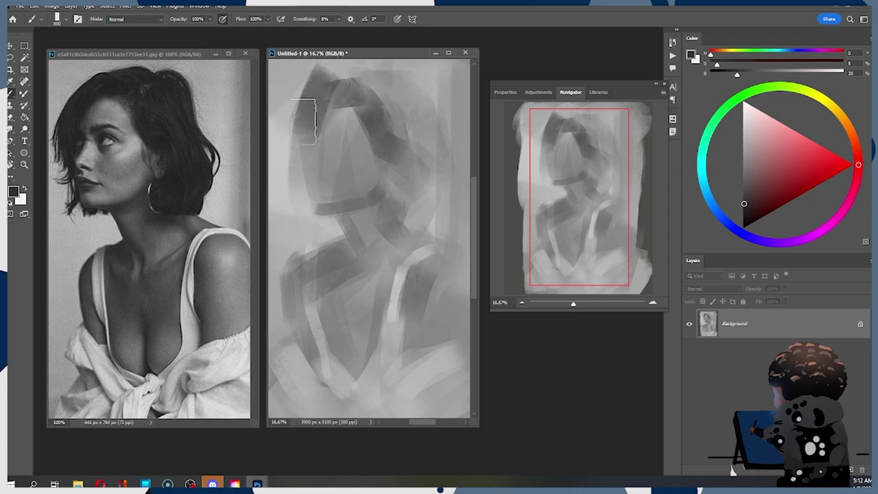
{"action": "key", "text": "ctrl+z"}
{"action": "left_click_drag", "start_coordinate": [317, 86], "coordinate": [295, 137]}
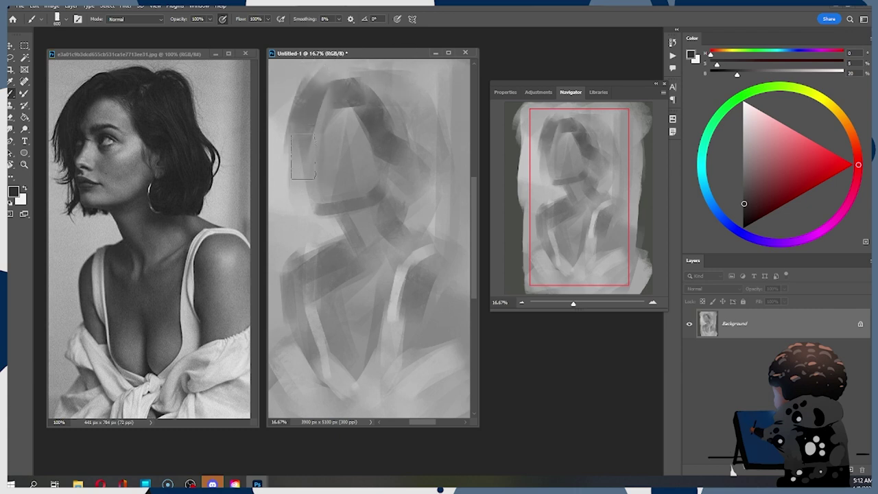
{"action": "key", "text": "ctrl+z"}
{"action": "mouse_move", "coordinate": [309, 98]}
{"action": "left_mouse_down"}
{"action": "mouse_move", "coordinate": [293, 156]}
{"action": "mouse_move", "coordinate": [286, 135]}
{"action": "mouse_move", "coordinate": [292, 167]}
{"action": "mouse_move", "coordinate": [321, 138]}
{"action": "mouse_move", "coordinate": [397, 164]}
{"action": "mouse_move", "coordinate": [449, 214]}
{"action": "mouse_move", "coordinate": [294, 167]}
{"action": "left_mouse_up"}
{"action": "key", "text": "ctrl+z"}
{"action": "key", "text": "bracketleft"}
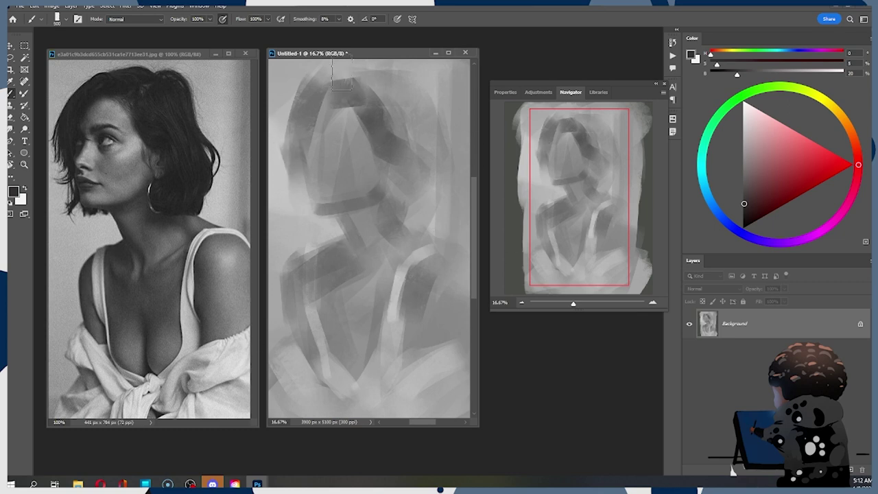
Paint the crown of the hair with a dark stroke arching over the top of the head.
{"action": "key", "text": "bracketleft"}
{"action": "key", "text": "bracketleft"}
{"action": "mouse_move", "coordinate": [318, 80]}
{"action": "left_mouse_down"}
{"action": "mouse_move", "coordinate": [402, 90]}
{"action": "mouse_move", "coordinate": [373, 83]}
{"action": "mouse_move", "coordinate": [426, 89]}
{"action": "mouse_move", "coordinate": [350, 73]}
{"action": "mouse_move", "coordinate": [449, 79]}
{"action": "mouse_move", "coordinate": [375, 91]}
{"action": "mouse_move", "coordinate": [374, 75]}
{"action": "mouse_move", "coordinate": [364, 75]}
{"action": "mouse_move", "coordinate": [399, 120]}
{"action": "left_mouse_up"}
{"action": "key", "text": "bracketright"}
{"action": "key", "text": "bracketright"}
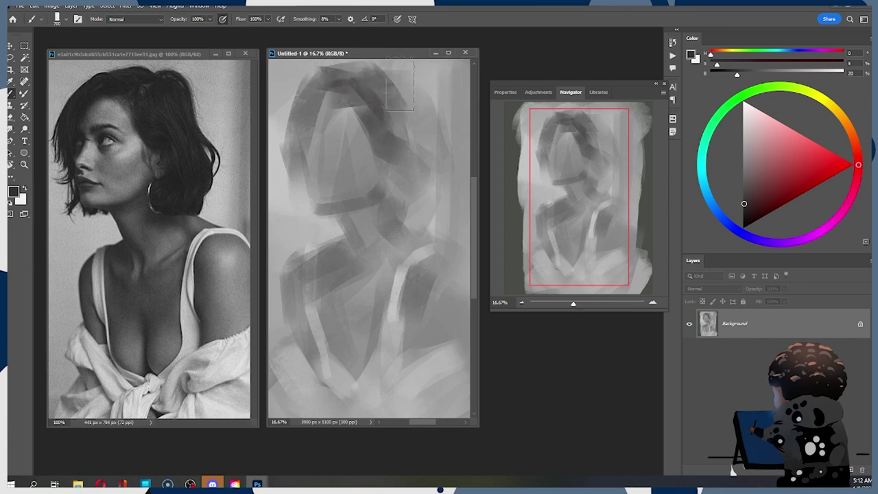
Paint the outer right contour of the hair with a 700 px brush, replacing the first attempt.
{"action": "mouse_move", "coordinate": [392, 84]}
{"action": "left_mouse_down"}
{"action": "mouse_move", "coordinate": [427, 100]}
{"action": "mouse_move", "coordinate": [431, 107]}
{"action": "mouse_move", "coordinate": [415, 105]}
{"action": "mouse_move", "coordinate": [411, 89]}
{"action": "mouse_move", "coordinate": [435, 141]}
{"action": "left_mouse_up"}
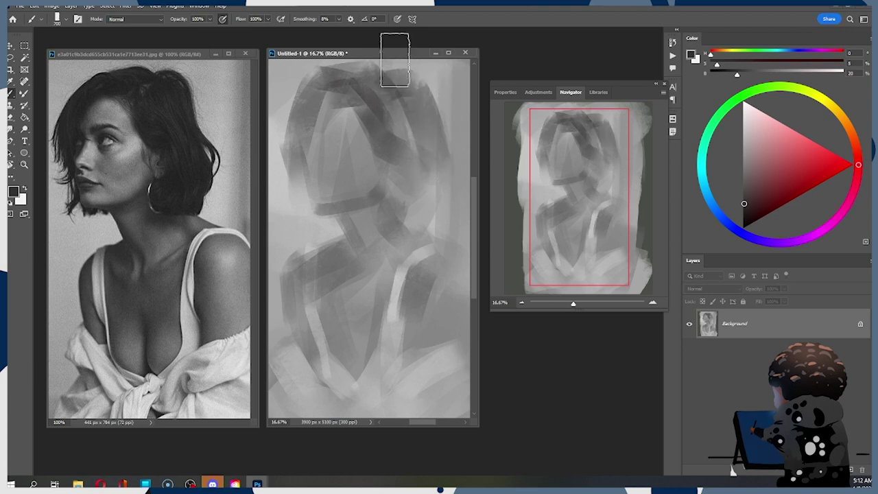
{"action": "key", "text": "ctrl+z"}
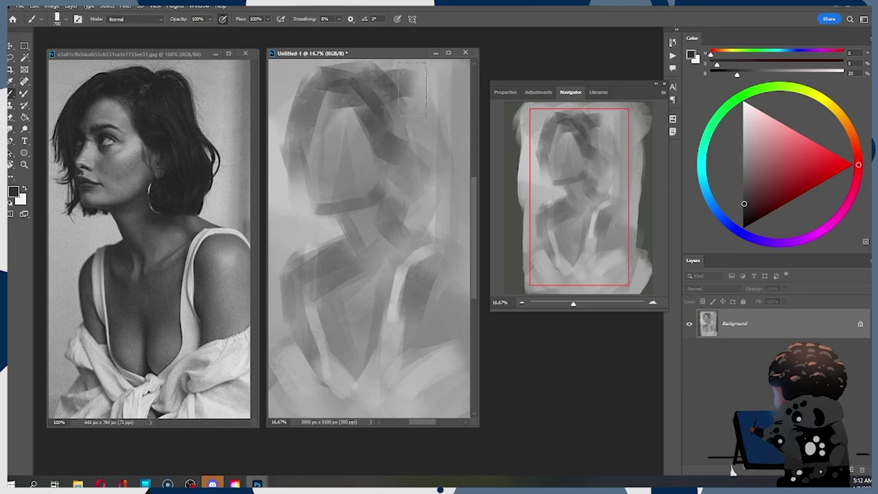
{"action": "left_click_drag", "start_coordinate": [413, 90], "coordinate": [426, 176]}
{"action": "key", "text": "]"}
{"action": "key", "text": "]"}
Fill in the back of the hair and extend the dark mass down to the nape.
{"action": "mouse_move", "coordinate": [395, 106]}
{"action": "left_mouse_down"}
{"action": "mouse_move", "coordinate": [431, 172]}
{"action": "mouse_move", "coordinate": [420, 171]}
{"action": "mouse_move", "coordinate": [415, 184]}
{"action": "mouse_move", "coordinate": [409, 177]}
{"action": "mouse_move", "coordinate": [421, 156]}
{"action": "mouse_move", "coordinate": [416, 198]}
{"action": "mouse_move", "coordinate": [403, 202]}
{"action": "mouse_move", "coordinate": [446, 124]}
{"action": "left_mouse_up"}
{"action": "key", "text": "]"}
{"action": "key", "text": "["}
{"action": "key", "text": "["}
{"action": "key", "text": "["}
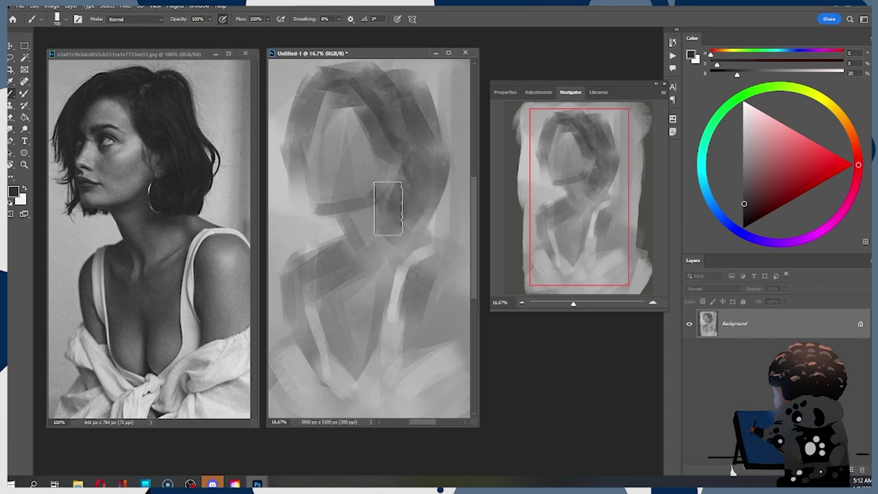
{"action": "mouse_move", "coordinate": [387, 209]}
{"action": "left_mouse_down"}
{"action": "mouse_move", "coordinate": [458, 203]}
{"action": "mouse_move", "coordinate": [464, 189]}
{"action": "mouse_move", "coordinate": [441, 161]}
{"action": "mouse_move", "coordinate": [407, 213]}
{"action": "mouse_move", "coordinate": [392, 212]}
{"action": "mouse_move", "coordinate": [448, 192]}
{"action": "mouse_move", "coordinate": [419, 222]}
{"action": "mouse_move", "coordinate": [435, 185]}
{"action": "left_mouse_up"}
{"action": "key", "text": "ctrl+z"}
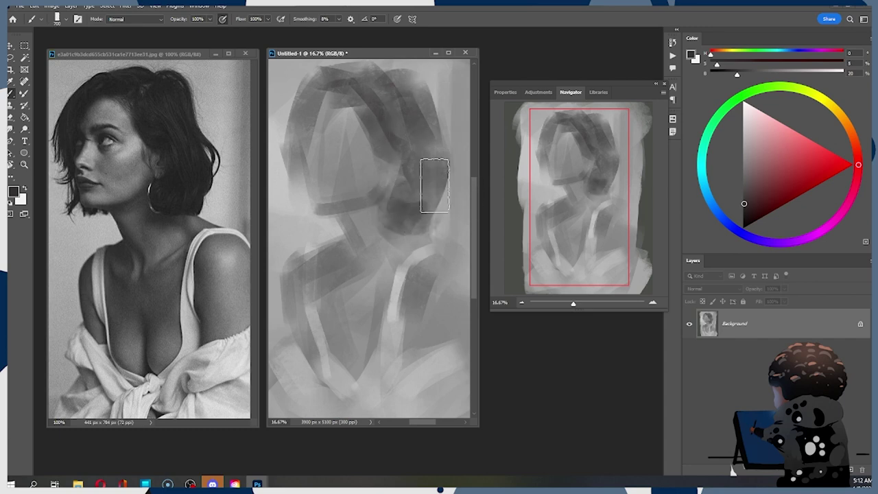
Reduce the brush to 300 px and reinforce the dark shadow beneath the chin.
{"action": "key", "text": "bracketleft"}
{"action": "key", "text": "bracketleft"}
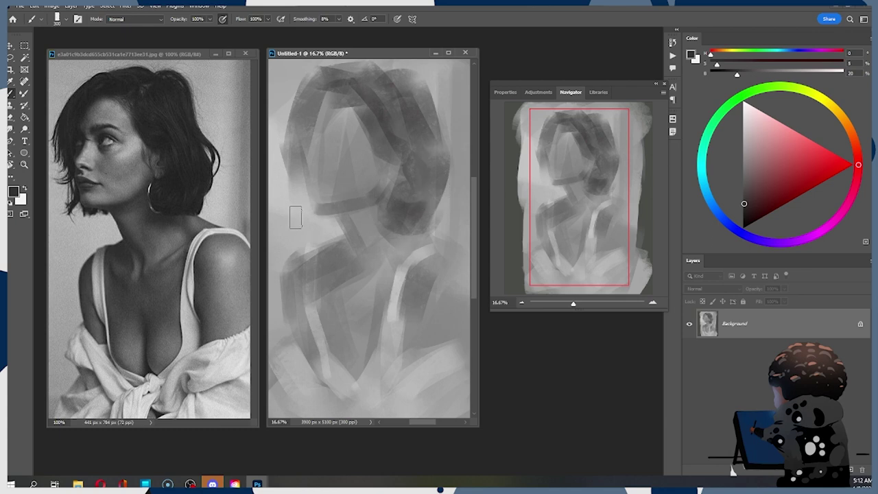
{"action": "left_click_drag", "start_coordinate": [327, 216], "coordinate": [310, 217]}
{"action": "left_click_drag", "start_coordinate": [314, 216], "coordinate": [355, 220]}
Paint the lower tip of the hair on the left side of the face with smaller dark strokes.
{"action": "left_click_drag", "start_coordinate": [301, 181], "coordinate": [303, 218]}
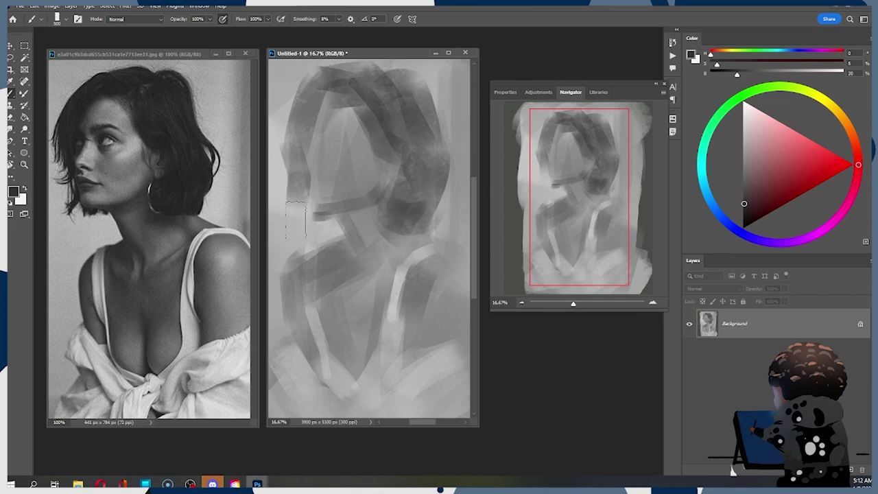
{"action": "key", "text": "ctrl+z"}
{"action": "key", "text": "["}
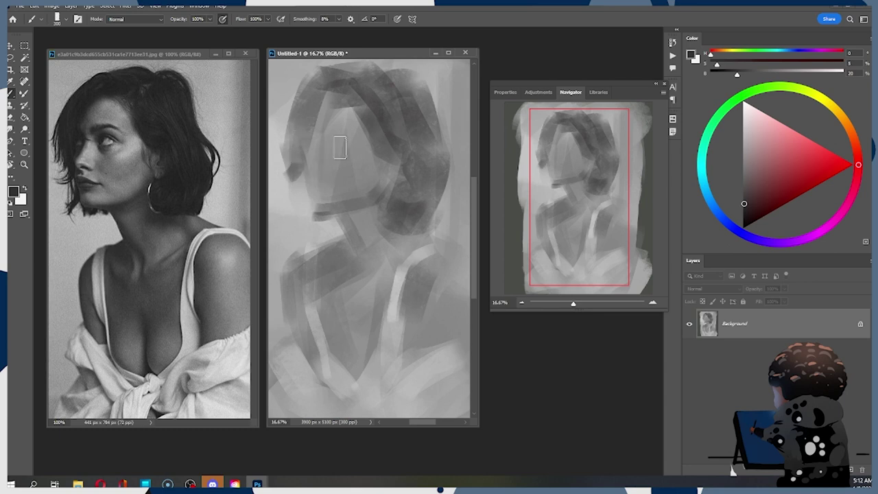
{"action": "left_click_drag", "start_coordinate": [300, 184], "coordinate": [306, 209]}
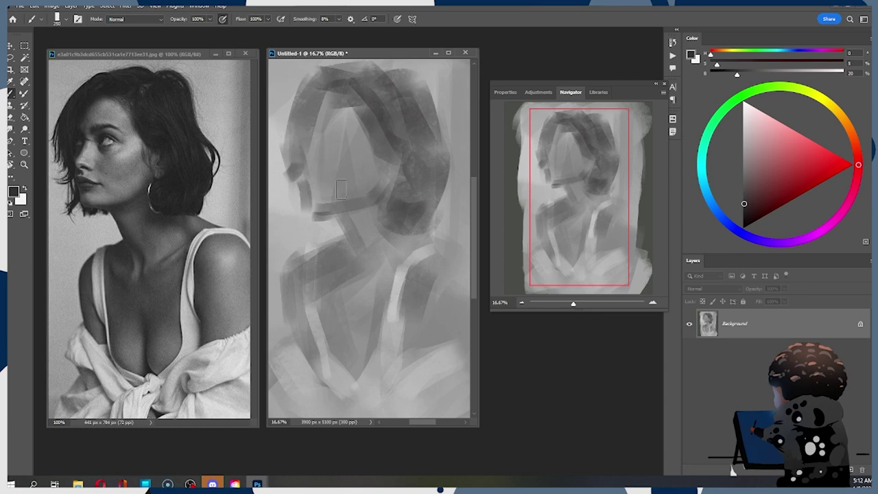
{"action": "key", "text": "ctrl+z"}
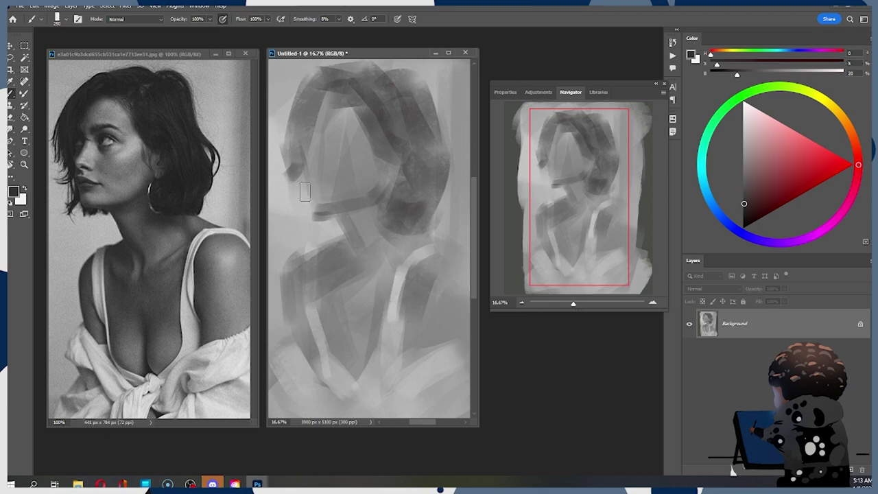
{"action": "left_click_drag", "start_coordinate": [301, 174], "coordinate": [305, 194]}
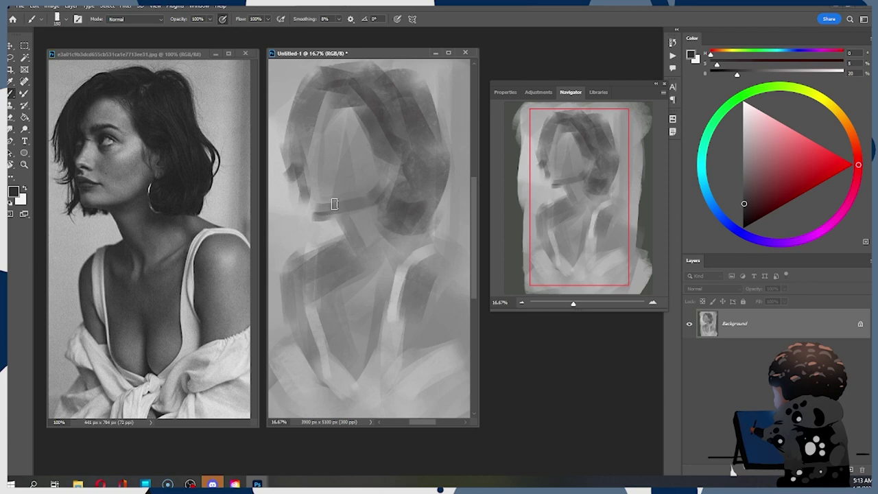
Paint the center chest shadow in dark gray at 20% brightness, and sample the lighter gray beside it.
{"action": "left_click", "coordinate": [338, 254], "text": "alt"}
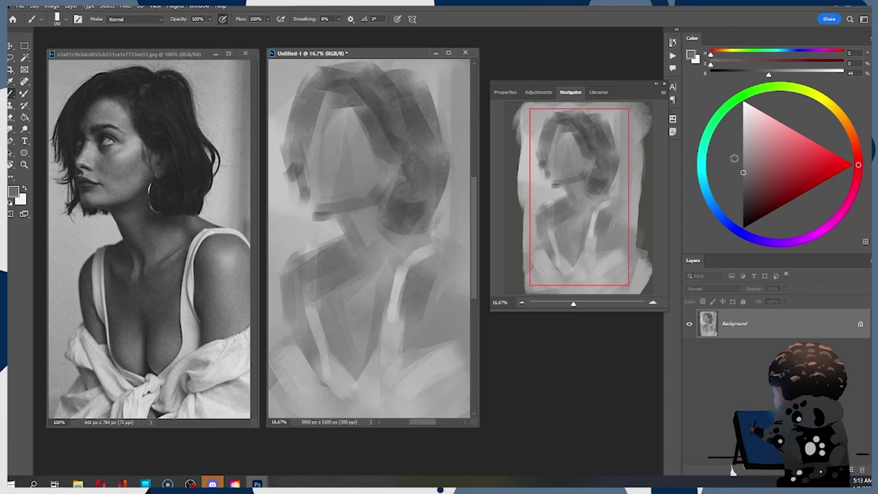
{"action": "left_click", "coordinate": [738, 203]}
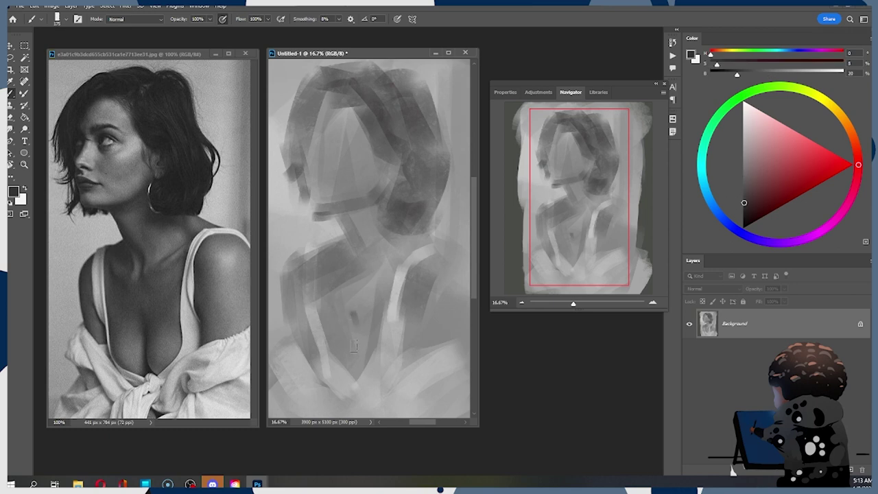
{"action": "left_click_drag", "start_coordinate": [358, 334], "coordinate": [351, 371]}
{"action": "left_click", "coordinate": [368, 338], "text": "alt"}
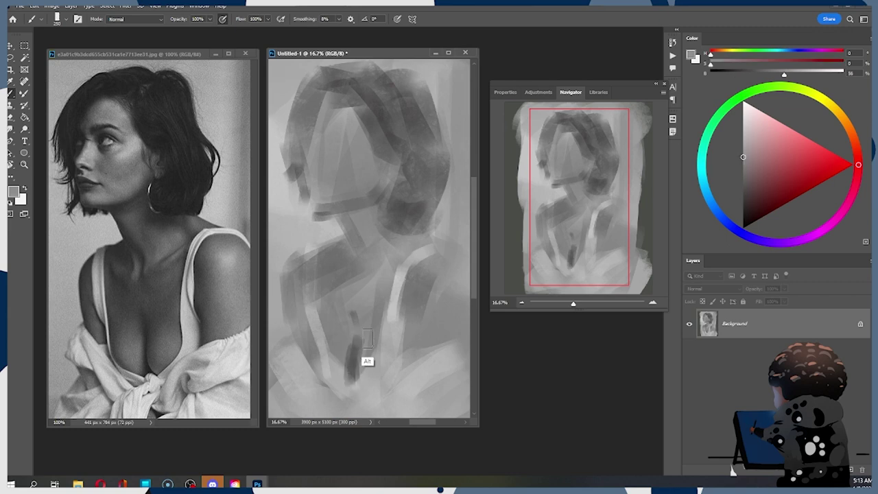
Trim the center chest shadow with the lighter gray, and paint dark fold accents on the tied blouse at 16% brightness.
{"action": "left_click_drag", "start_coordinate": [368, 338], "coordinate": [360, 368]}
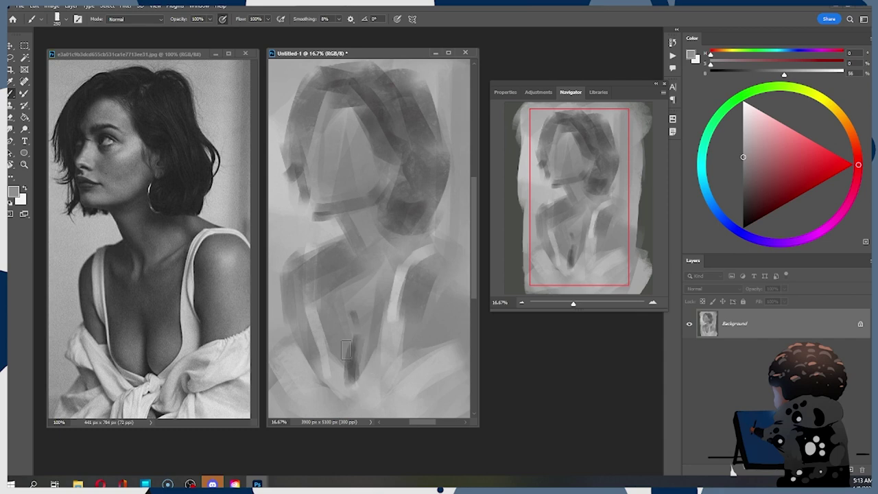
{"action": "left_click", "coordinate": [353, 381], "text": "alt"}
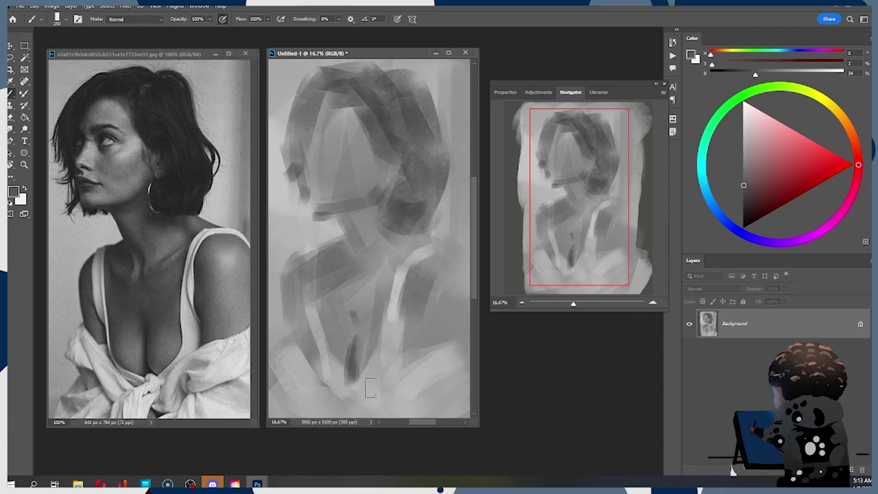
{"action": "left_click", "coordinate": [741, 207]}
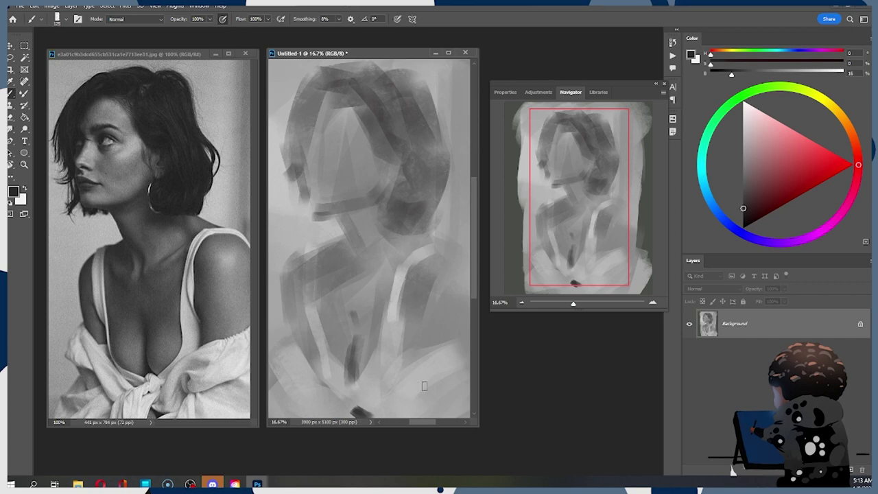
{"action": "left_click_drag", "start_coordinate": [419, 395], "coordinate": [439, 385]}
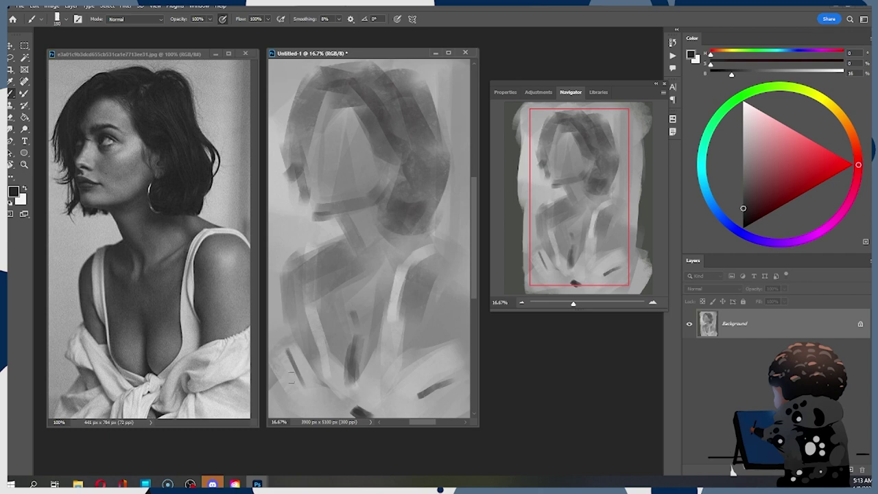
{"action": "mouse_move", "coordinate": [283, 374]}
{"action": "left_mouse_down"}
{"action": "mouse_move", "coordinate": [309, 392]}
{"action": "mouse_move", "coordinate": [283, 375]}
{"action": "mouse_move", "coordinate": [295, 385]}
{"action": "mouse_move", "coordinate": [290, 368]}
{"action": "mouse_move", "coordinate": [306, 397]}
{"action": "mouse_move", "coordinate": [284, 379]}
{"action": "mouse_move", "coordinate": [314, 399]}
{"action": "mouse_move", "coordinate": [310, 370]}
{"action": "left_mouse_up"}
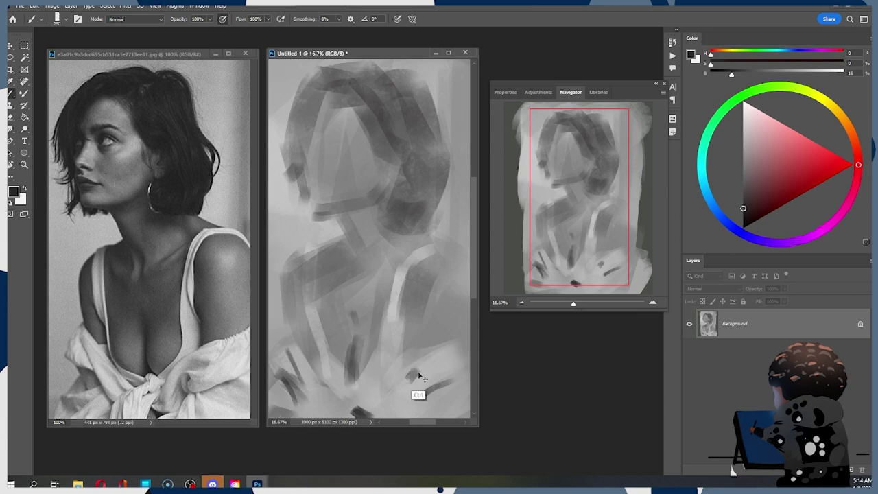
Rework the fold shadow on the right sleeve, enlarging the brush to 400 px.
{"action": "left_click_drag", "start_coordinate": [414, 372], "coordinate": [389, 398]}
{"action": "key", "text": "ctrl+z"}
{"action": "key", "text": "]"}
{"action": "key", "text": "ctrl+z"}
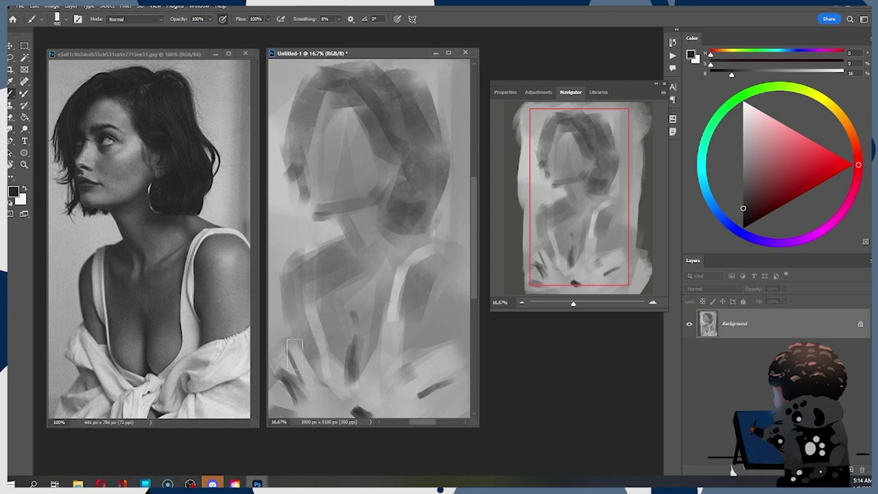
Refine the lower end of the left strap with light and dark grays sampled from the blouse.
{"action": "left_click", "coordinate": [302, 386], "text": "alt"}
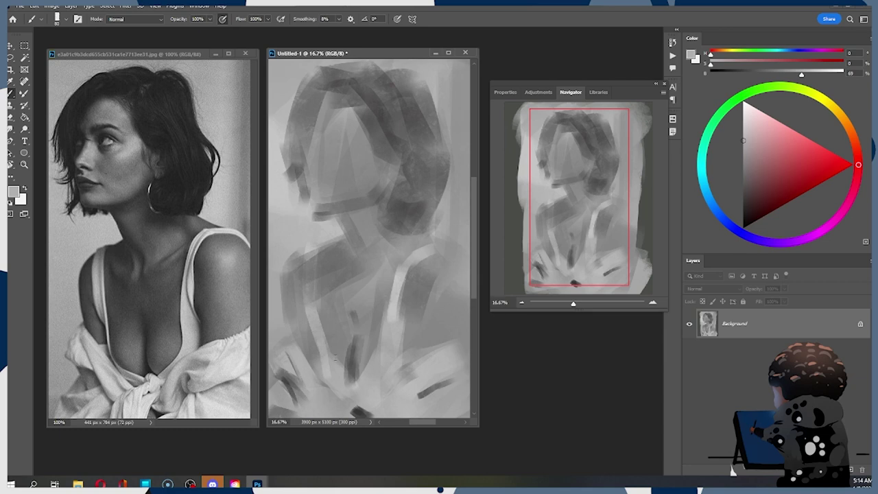
{"action": "left_click", "coordinate": [362, 408], "text": "alt"}
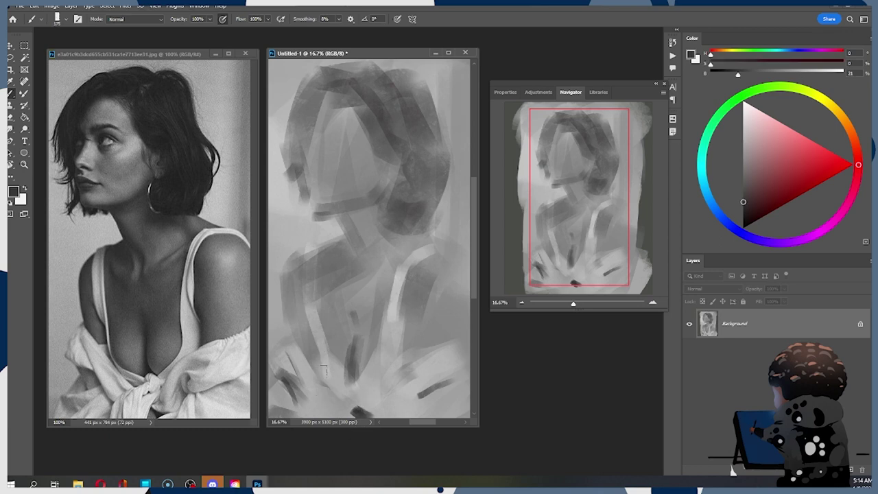
{"action": "left_click_drag", "start_coordinate": [316, 364], "coordinate": [326, 382]}
{"action": "left_click", "coordinate": [313, 362], "text": "alt"}
{"action": "key", "text": "bracketright"}
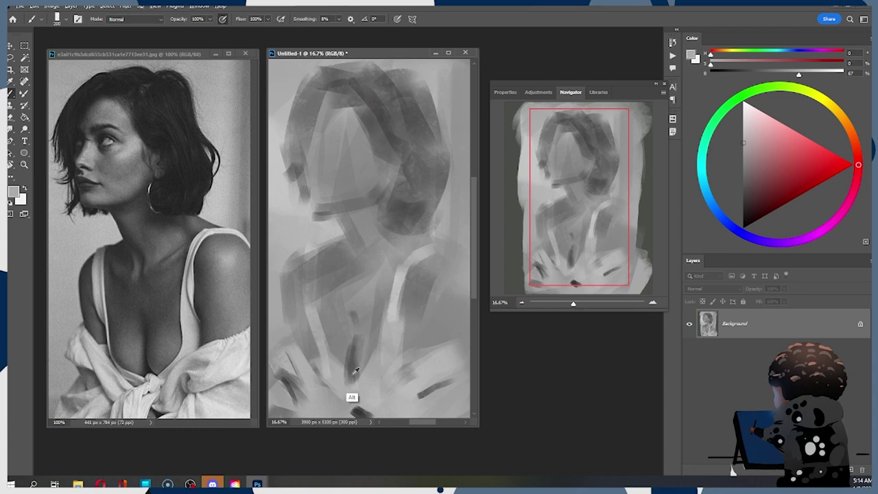
Paint a dark shadow down the outer edge of the left arm with a dark gray at 22% brightness.
{"action": "left_click", "coordinate": [351, 414], "text": "alt"}
{"action": "left_click_drag", "start_coordinate": [284, 277], "coordinate": [289, 336]}
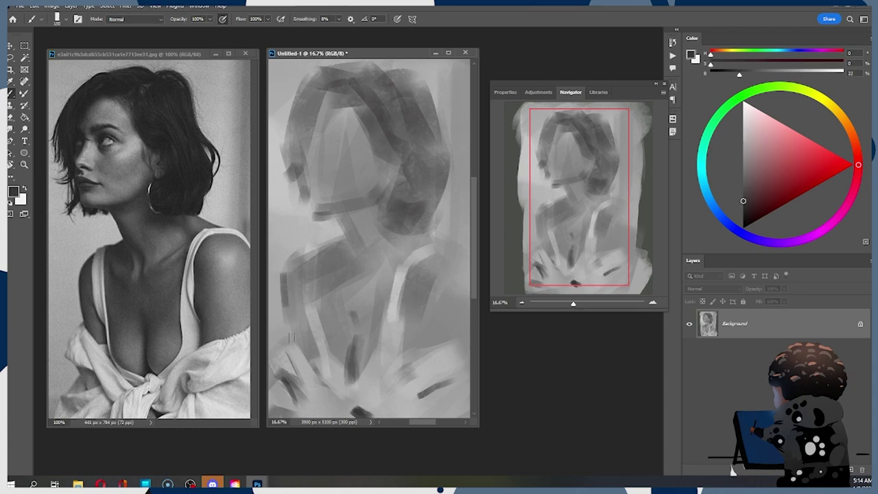
{"action": "key", "text": "ctrl+z"}
{"action": "left_click_drag", "start_coordinate": [284, 272], "coordinate": [292, 331]}
{"action": "key", "text": "ctrl+z"}
{"action": "left_click_drag", "start_coordinate": [283, 275], "coordinate": [293, 334]}
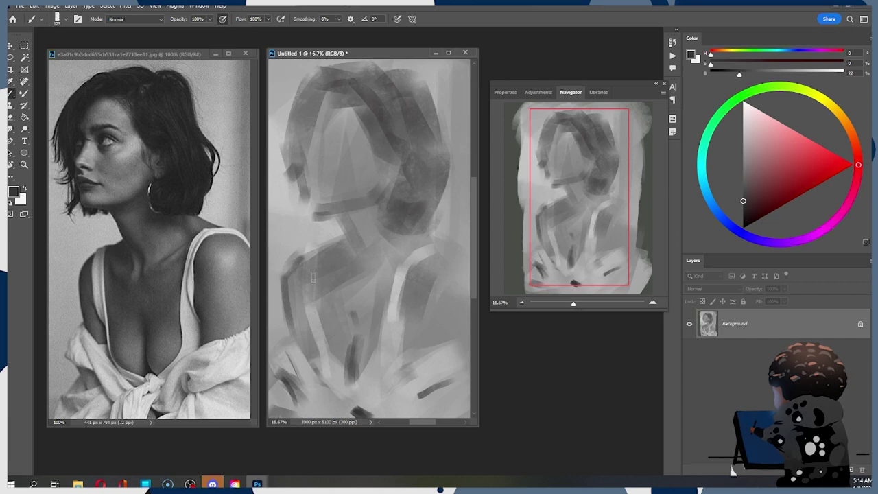
Paint the dark edge of the left shoulder from the base of the neck outward, enlarging the brush to 300 px.
{"action": "left_click_drag", "start_coordinate": [346, 237], "coordinate": [336, 246]}
{"action": "key", "text": "]"}
{"action": "key", "text": "]"}
{"action": "key", "text": "]"}
{"action": "key", "text": "]"}
{"action": "left_click_drag", "start_coordinate": [329, 252], "coordinate": [317, 258]}
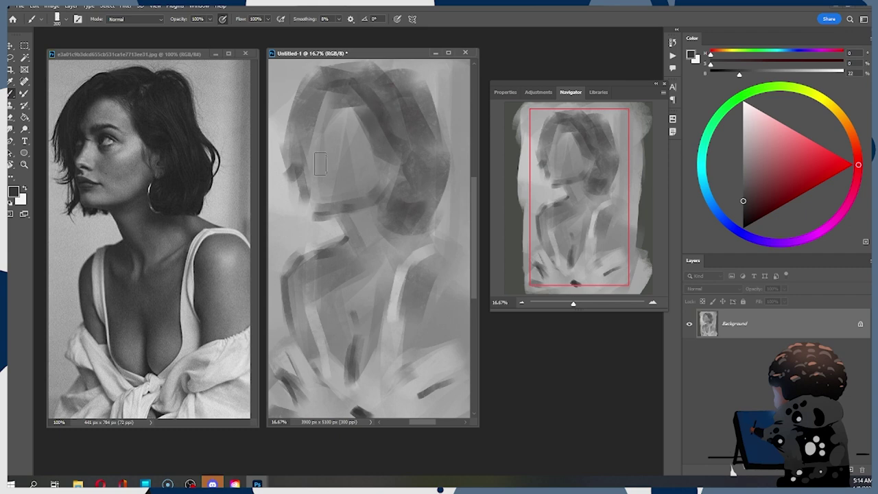
{"action": "left_click_drag", "start_coordinate": [319, 164], "coordinate": [332, 166]}
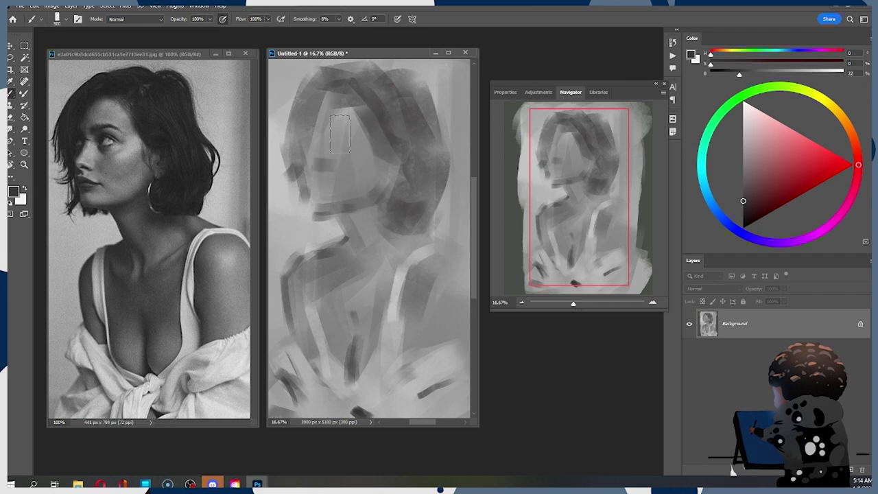
{"action": "left_click_drag", "start_coordinate": [336, 133], "coordinate": [346, 136]}
{"action": "key", "text": "ctrl+z"}
{"action": "key", "text": "ctrl+z"}
Block in the shadow shapes under the nose and over both eye sockets with the square brush.
{"action": "key", "text": "["}
{"action": "mouse_move", "coordinate": [316, 168]}
{"action": "left_mouse_down"}
{"action": "mouse_move", "coordinate": [348, 168]}
{"action": "mouse_move", "coordinate": [316, 166]}
{"action": "mouse_move", "coordinate": [354, 166]}
{"action": "mouse_move", "coordinate": [346, 157]}
{"action": "mouse_move", "coordinate": [314, 165]}
{"action": "mouse_move", "coordinate": [351, 165]}
{"action": "mouse_move", "coordinate": [351, 141]}
{"action": "left_mouse_up"}
{"action": "key", "text": "ctrl+z"}
{"action": "key", "text": "["}
{"action": "key", "text": "["}
{"action": "key", "text": "ctrl+z"}
{"action": "key", "text": "]"}
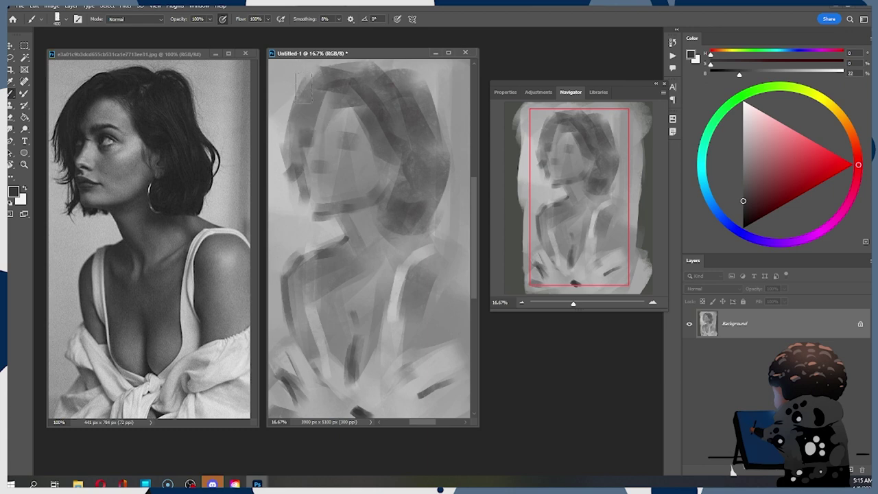
Reduce the brush to 150 px and darken the far eye socket beside the nose bridge.
{"action": "key", "text": "bracketleft"}
{"action": "key", "text": "bracketleft"}
{"action": "key", "text": "bracketleft"}
{"action": "key", "text": "bracketleft"}
{"action": "left_click_drag", "start_coordinate": [312, 128], "coordinate": [313, 137]}
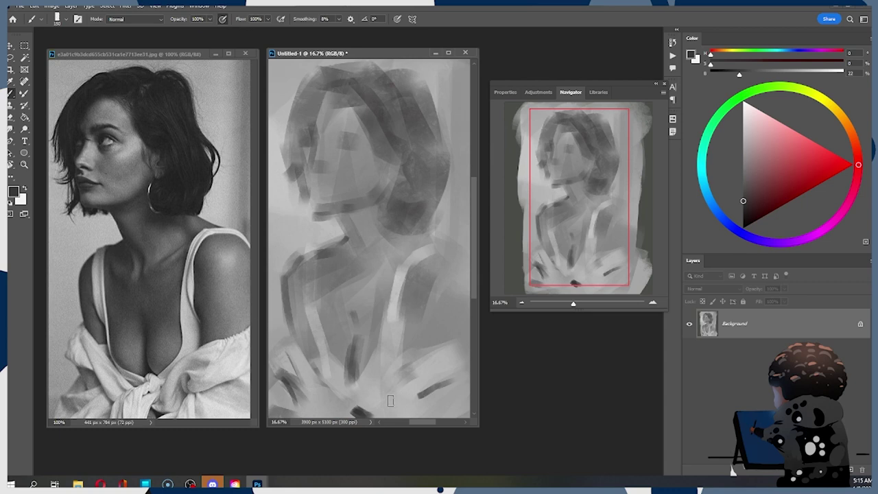
Enlarge the brush to 400 px and reinforce the shadow over the near eye socket.
{"action": "key", "text": "]"}
{"action": "key", "text": "]"}
{"action": "key", "text": "]"}
{"action": "key", "text": "]"}
{"action": "key", "text": "]"}
{"action": "key", "text": "]"}
{"action": "left_click", "coordinate": [341, 143]}
{"action": "key", "text": "ctrl+z"}
{"action": "key", "text": "]"}
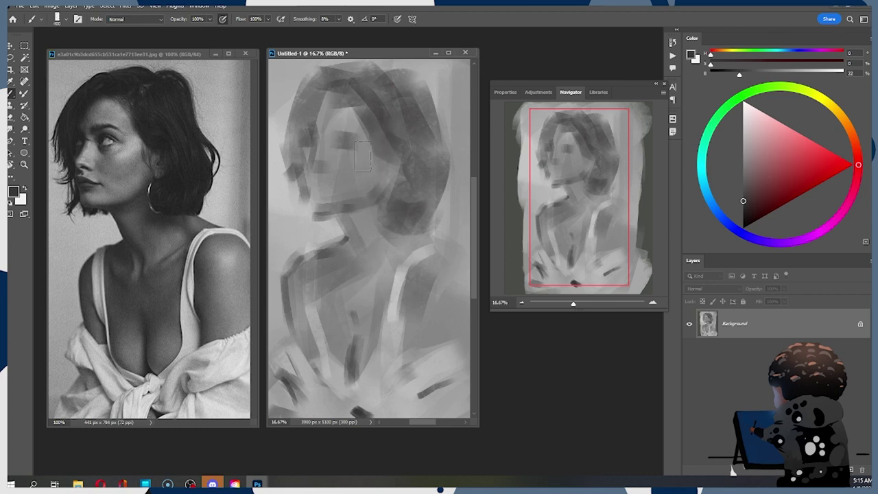
Adjust the brush size and mark the far eyebrow with a short dark stroke.
{"action": "key", "text": "bracketleft"}
{"action": "key", "text": "bracketleft"}
{"action": "key", "text": "bracketleft"}
{"action": "key", "text": "ctrl"}
{"action": "key", "text": "]"}
{"action": "key", "text": "]"}
{"action": "key", "text": "]"}
{"action": "key", "text": "]"}
{"action": "left_click_drag", "start_coordinate": [308, 122], "coordinate": [306, 127]}
Paint the near eyebrow as a dark arched stroke with a 125 px brush.
{"action": "mouse_move", "coordinate": [331, 128]}
{"action": "left_mouse_down"}
{"action": "mouse_move", "coordinate": [381, 123]}
{"action": "mouse_move", "coordinate": [341, 123]}
{"action": "left_mouse_up"}
{"action": "key", "text": "ctrl+z"}
{"action": "key", "text": "["}
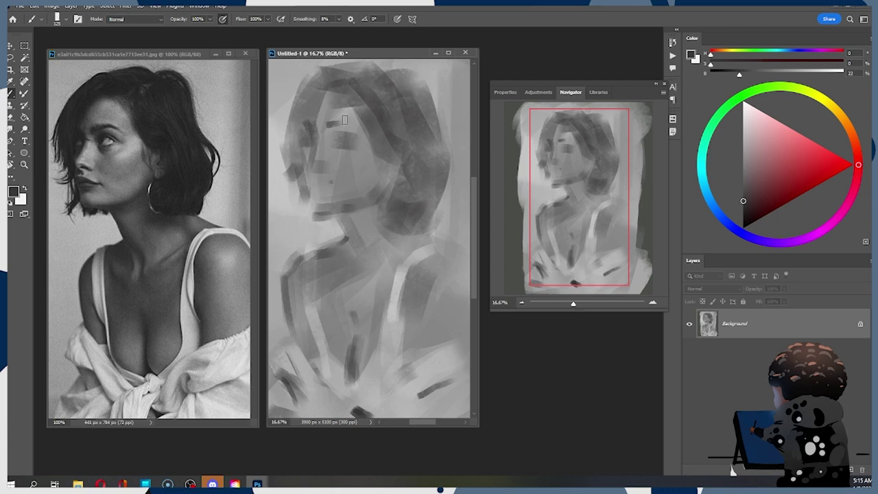
{"action": "left_click_drag", "start_coordinate": [325, 125], "coordinate": [351, 123]}
Sample face grays at 54% and 40% brightness and shade around the near eye and cheek.
{"action": "left_click", "coordinate": [348, 156], "text": "alt"}
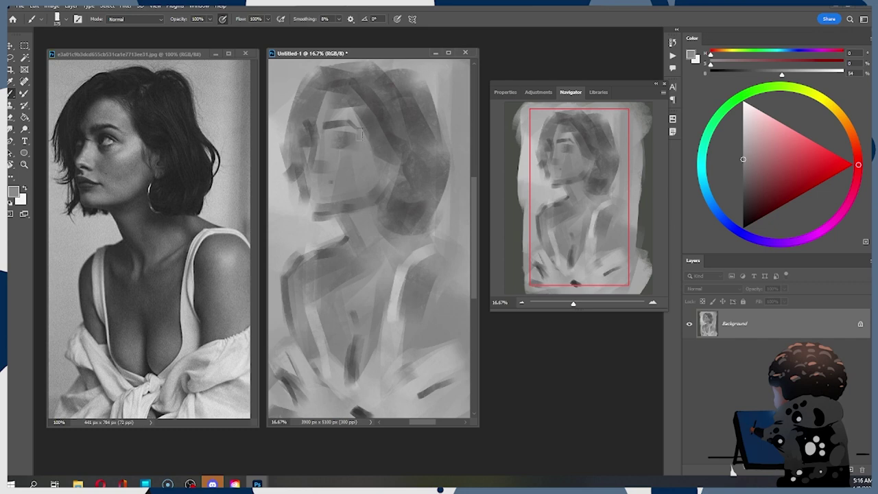
{"action": "left_click", "coordinate": [348, 141], "text": "alt"}
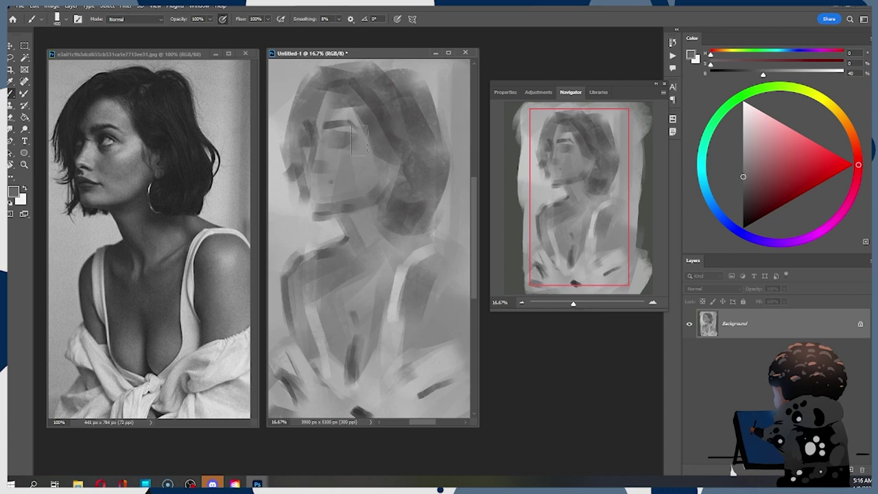
{"action": "left_click", "coordinate": [343, 135], "text": "alt"}
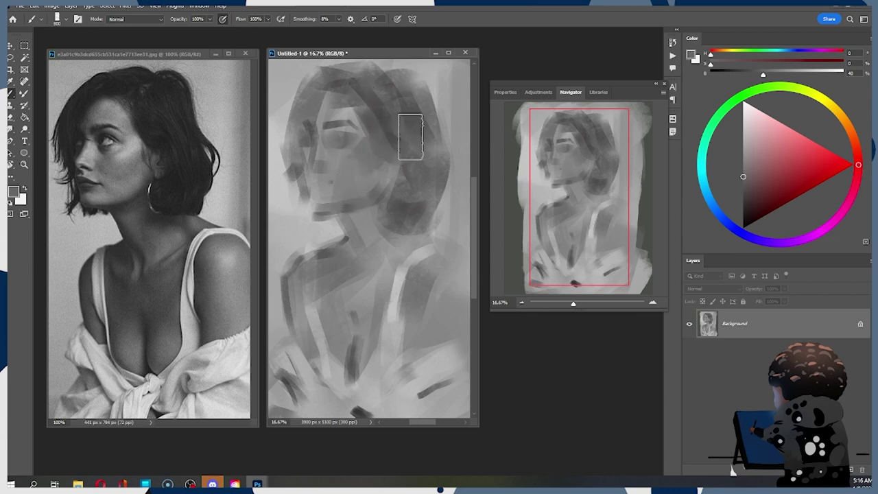
{"action": "key", "text": "ctrl+z"}
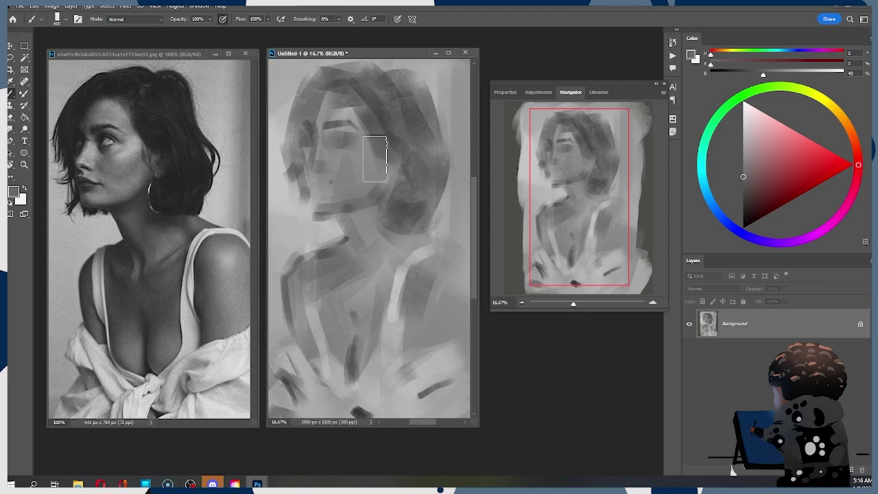
{"action": "mouse_move", "coordinate": [375, 159]}
{"action": "left_mouse_down"}
{"action": "mouse_move", "coordinate": [356, 172]}
{"action": "mouse_move", "coordinate": [382, 151]}
{"action": "left_mouse_up"}
{"action": "key", "text": "ctrl+z"}
{"action": "key", "text": "ctrl+z"}
{"action": "key", "text": "ctrl+z"}
{"action": "key", "text": "bracketleft"}
{"action": "key", "text": "bracketleft"}
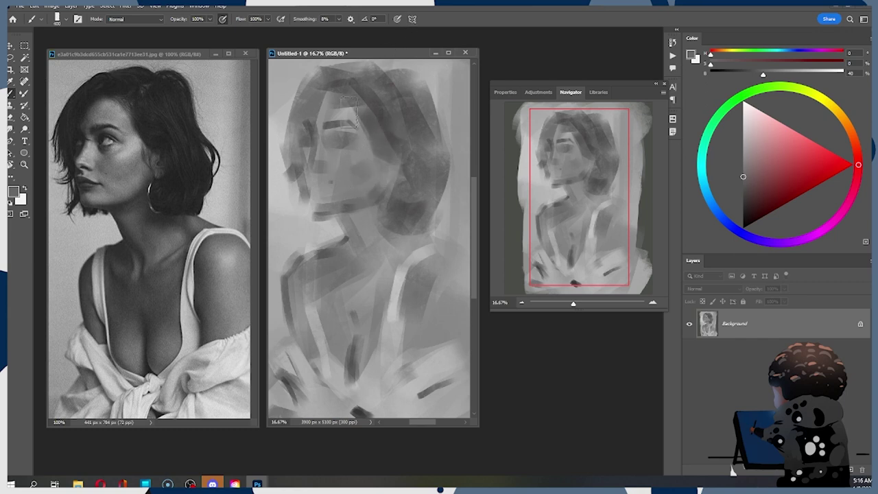
Add light gray around the near brow at 74% brightness, and sample a 44% gray from the far eye area.
{"action": "left_click", "coordinate": [743, 137]}
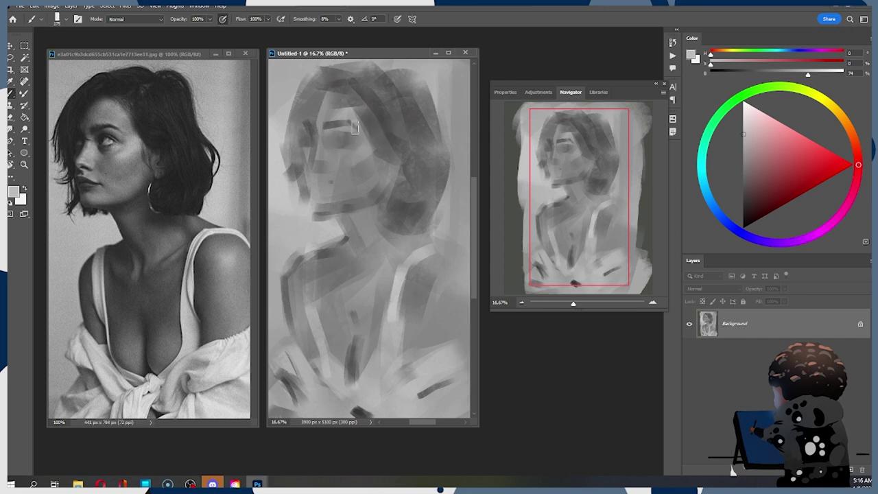
{"action": "left_click", "coordinate": [347, 140], "text": "alt"}
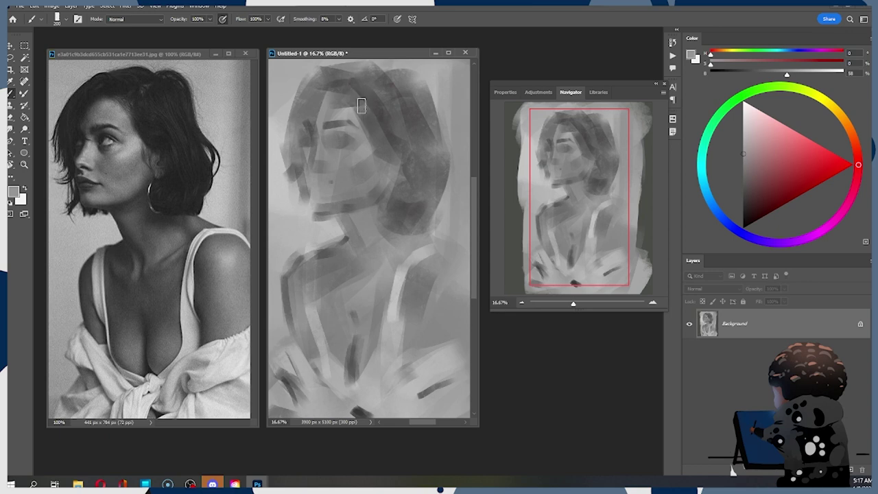
{"action": "left_click", "coordinate": [316, 129], "text": "alt"}
Switch to the Hard Round brush at 200 px.
{"action": "right_click", "coordinate": [338, 122]}
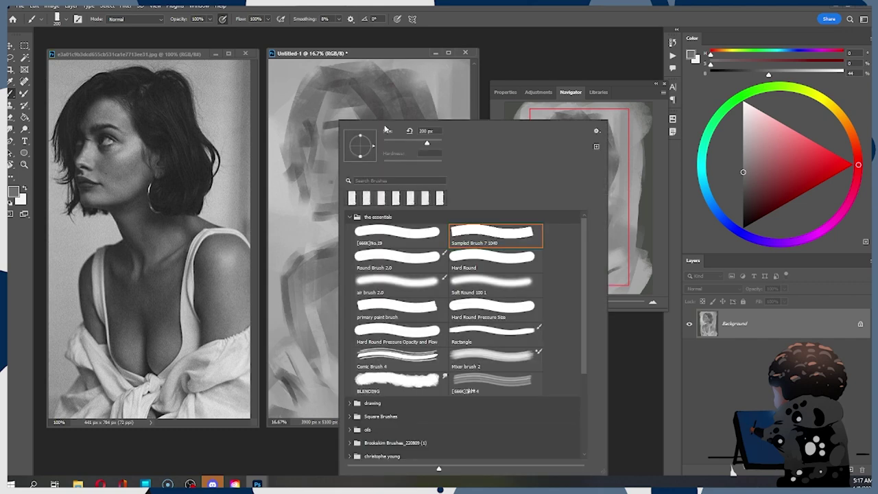
{"action": "left_click", "coordinate": [491, 264]}
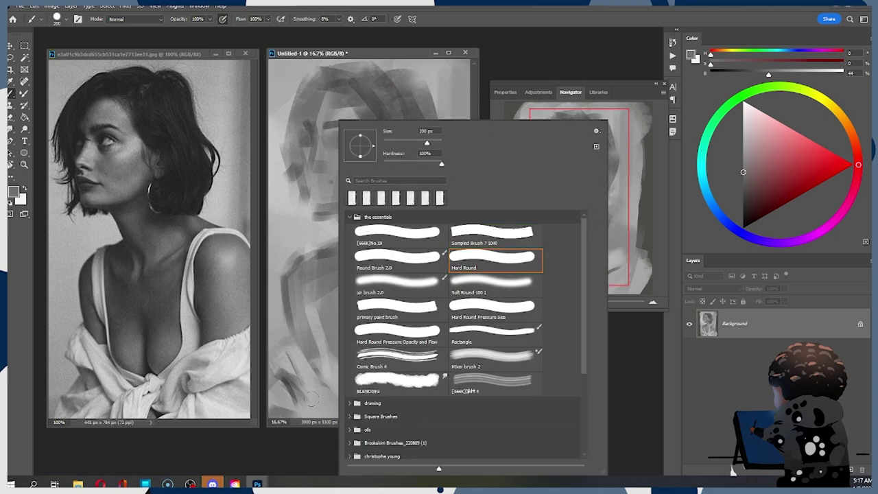
{"action": "left_click", "coordinate": [303, 441]}
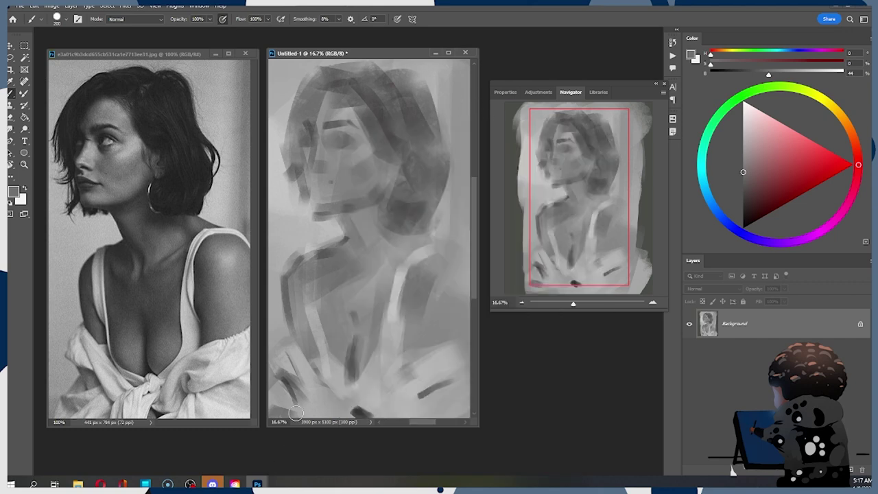
Reduce the brush to 40 px and draw the near eye's upper lid in dark gray at 22% brightness.
{"action": "key", "text": "bracketleft"}
{"action": "key", "text": "bracketleft"}
{"action": "left_click_drag", "start_coordinate": [746, 187], "coordinate": [743, 199]}
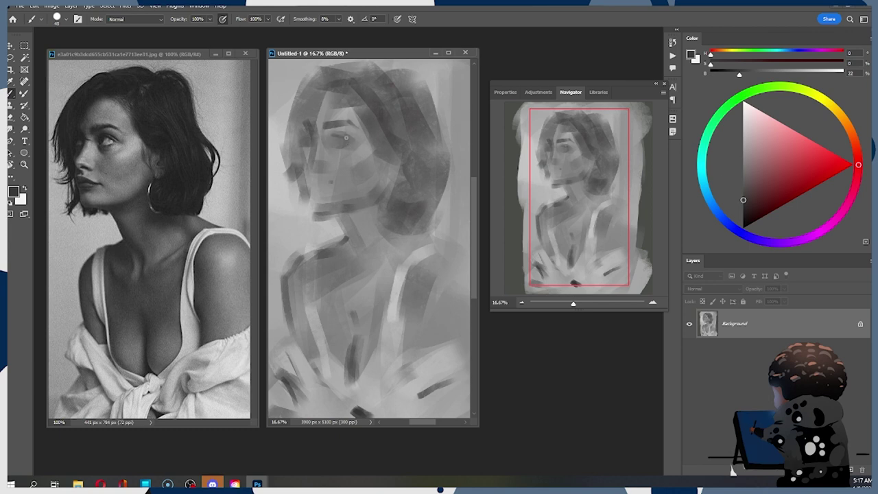
{"action": "key", "text": "bracketleft"}
{"action": "left_click_drag", "start_coordinate": [336, 133], "coordinate": [328, 133]}
{"action": "left_click_drag", "start_coordinate": [332, 129], "coordinate": [343, 133]}
Shade the lower lid and socket beneath the near eye, trying larger brush sizes.
{"action": "key", "text": "bracketright"}
{"action": "key", "text": "bracketright"}
{"action": "key", "text": "bracketright"}
{"action": "mouse_move", "coordinate": [327, 145]}
{"action": "left_mouse_down"}
{"action": "mouse_move", "coordinate": [332, 152]}
{"action": "mouse_move", "coordinate": [335, 137]}
{"action": "mouse_move", "coordinate": [333, 146]}
{"action": "mouse_move", "coordinate": [359, 139]}
{"action": "mouse_move", "coordinate": [337, 150]}
{"action": "left_mouse_up"}
{"action": "key", "text": "ctrl+z"}
{"action": "key", "text": "["}
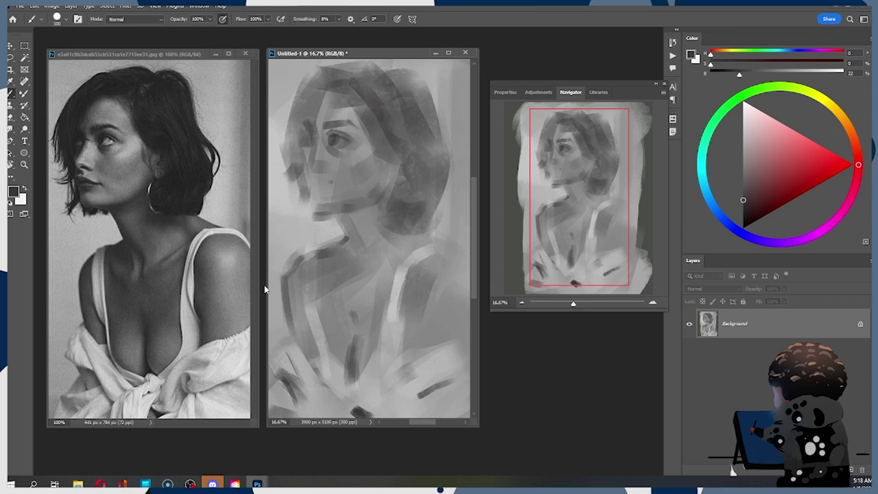
{"action": "key", "text": "]"}
{"action": "key", "text": "]"}
{"action": "left_click_drag", "start_coordinate": [332, 151], "coordinate": [346, 151]}
{"action": "key", "text": "ctrl+z"}
{"action": "key", "text": "ctrl+z"}
Reduce the brush and draw the dark nostril and underside of the nose.
{"action": "key", "text": "["}
{"action": "key", "text": "bracketleft"}
{"action": "key", "text": "bracketleft"}
{"action": "key", "text": "ctrl"}
{"action": "left_click_drag", "start_coordinate": [319, 165], "coordinate": [330, 173]}
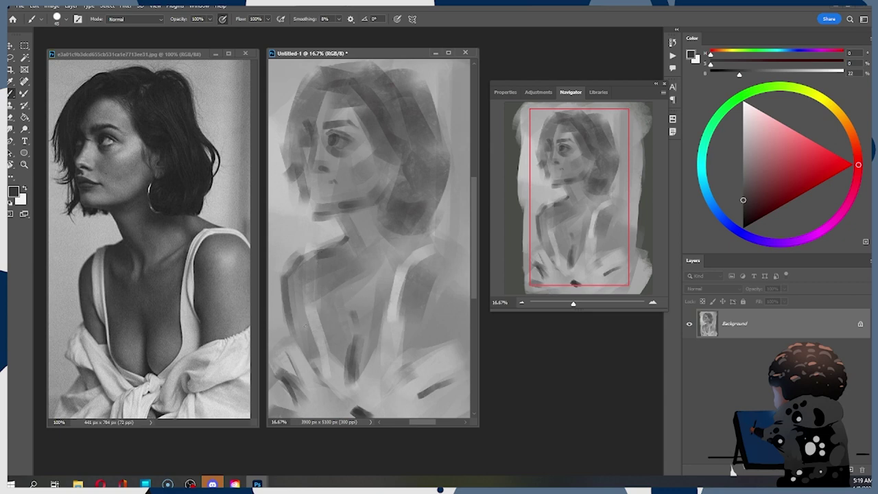
Paint a dark shadow along the outer edge of the left strap and taper its lower end with sampled grays.
{"action": "left_click_drag", "start_coordinate": [307, 322], "coordinate": [315, 335]}
{"action": "key", "text": "]"}
{"action": "key", "text": "alt"}
{"action": "left_click", "coordinate": [314, 334], "text": "alt"}
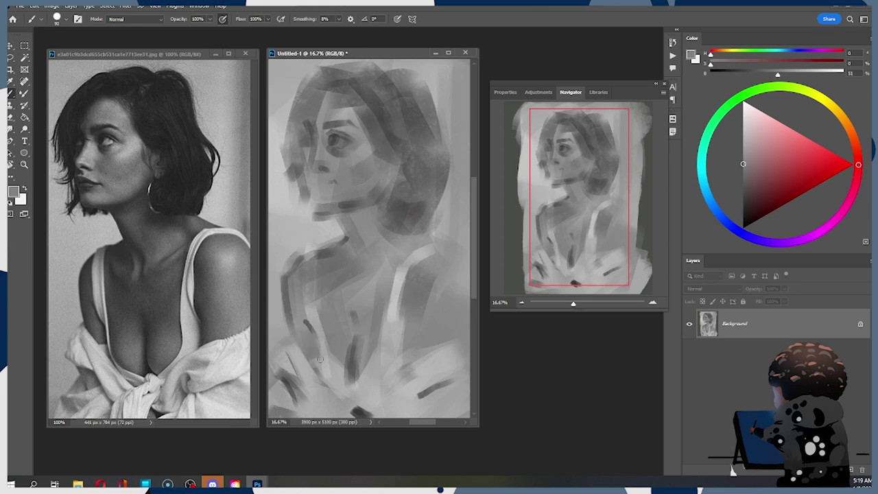
{"action": "left_click", "coordinate": [314, 336], "text": "alt"}
{"action": "left_click_drag", "start_coordinate": [314, 335], "coordinate": [318, 351]}
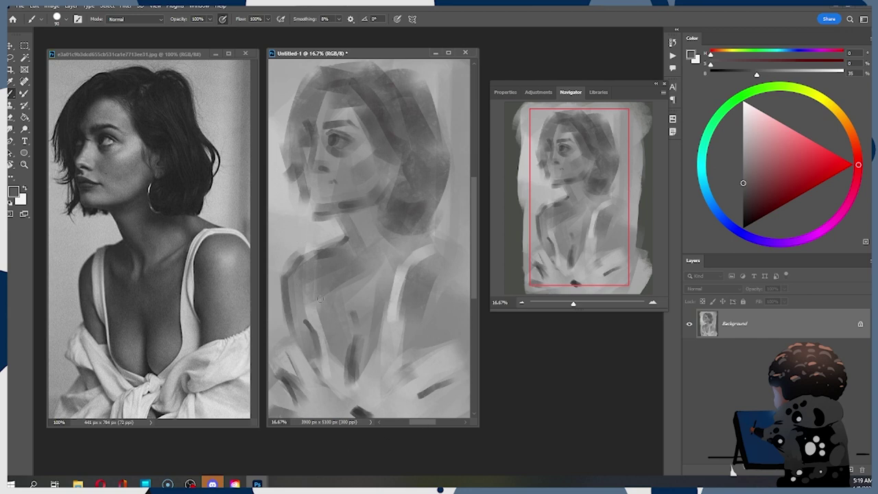
Refine the inner edge of the left strap with small strokes of sampled light and dark grays.
{"action": "key", "text": "alt"}
{"action": "left_click", "coordinate": [320, 336], "text": "alt"}
{"action": "key", "text": "alt"}
{"action": "left_click_drag", "start_coordinate": [312, 308], "coordinate": [317, 329]}
{"action": "key", "text": "["}
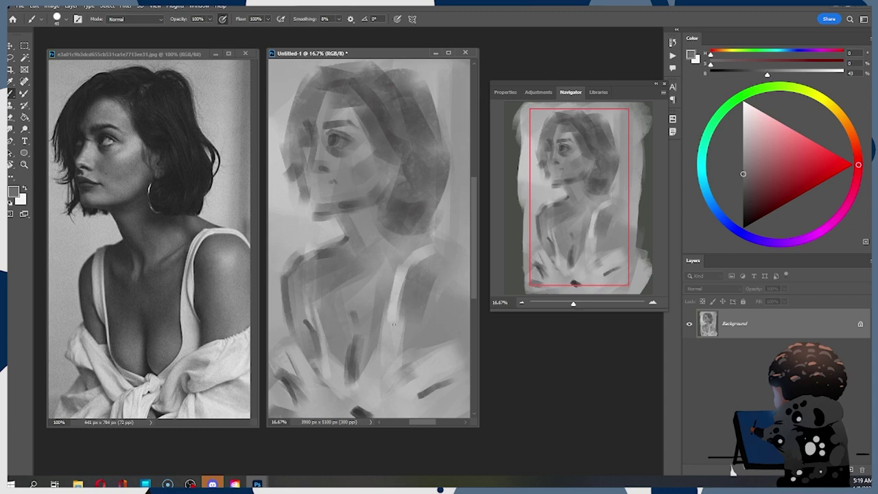
{"action": "left_click", "coordinate": [326, 362], "text": "alt"}
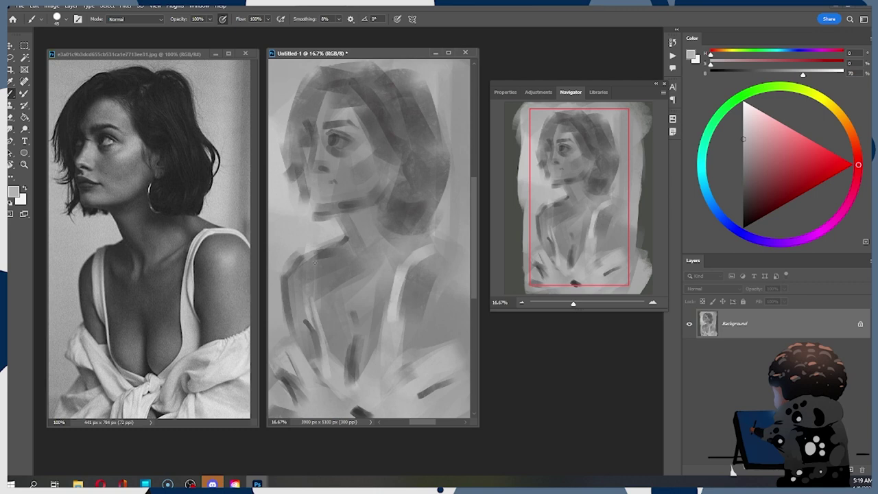
{"action": "left_click", "coordinate": [316, 328], "text": "alt"}
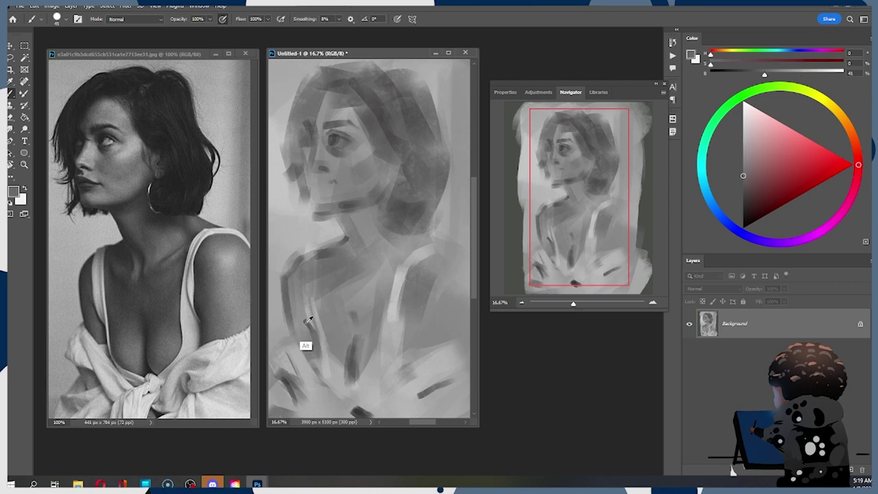
{"action": "left_click", "coordinate": [308, 320], "text": "alt"}
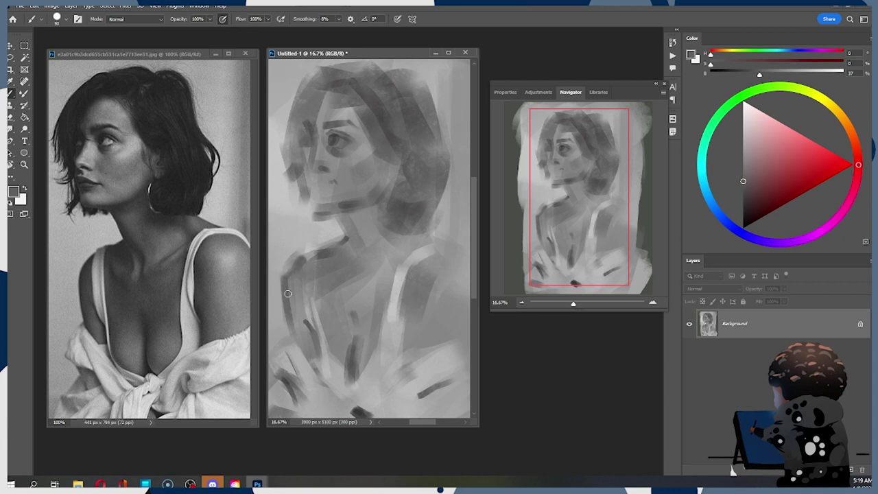
Try a larger dark gray stroke at 37% brightness across the top of the left shoulder.
{"action": "key", "text": "ctrl"}
{"action": "key", "text": "bracketright"}
{"action": "key", "text": "bracketright"}
{"action": "mouse_move", "coordinate": [300, 263]}
{"action": "left_mouse_down"}
{"action": "mouse_move", "coordinate": [272, 311]}
{"action": "mouse_move", "coordinate": [332, 305]}
{"action": "mouse_move", "coordinate": [299, 260]}
{"action": "mouse_move", "coordinate": [294, 279]}
{"action": "mouse_move", "coordinate": [345, 248]}
{"action": "mouse_move", "coordinate": [391, 238]}
{"action": "mouse_move", "coordinate": [377, 252]}
{"action": "mouse_move", "coordinate": [297, 263]}
{"action": "left_mouse_up"}
{"action": "key", "text": "ctrl+z"}
Clean up the outer contour of the left shoulder with sampled background gray and a smaller brush.
{"action": "key", "text": "bracketleft"}
{"action": "key", "text": "bracketright"}
{"action": "key", "text": "bracketright"}
{"action": "left_click", "coordinate": [278, 268], "text": "alt"}
{"action": "key", "text": "bracketleft"}
{"action": "key", "text": "bracketleft"}
{"action": "key", "text": "bracketleft"}
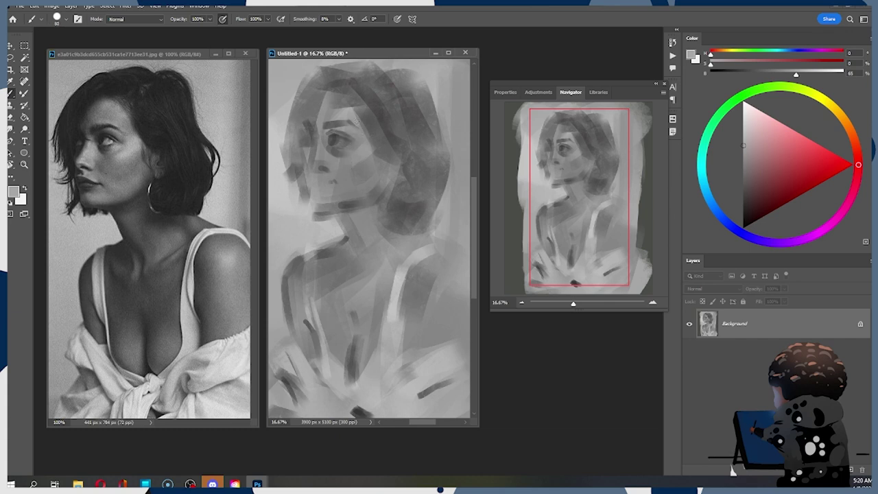
Refine the near eye and its lids with alternating mid and dark grays sampled from the surrounding face.
{"action": "left_click", "coordinate": [341, 142], "text": "alt"}
{"action": "left_click", "coordinate": [334, 164], "text": "alt"}
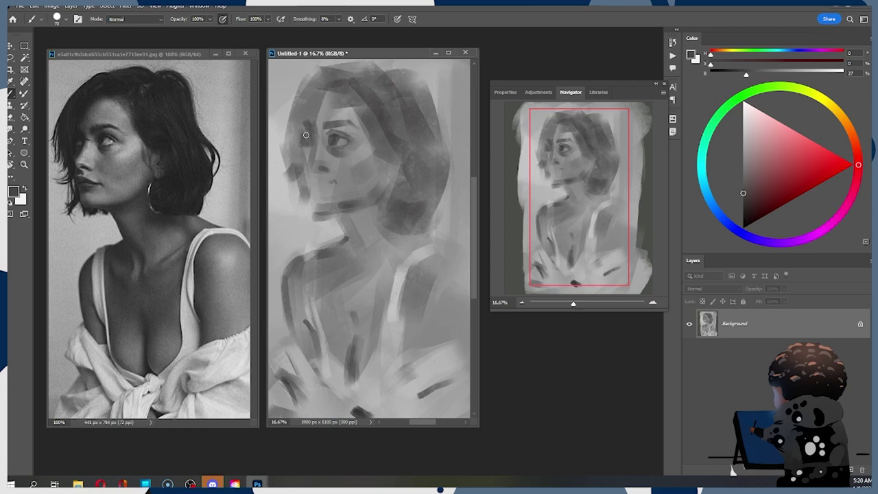
{"action": "left_click", "coordinate": [340, 140], "text": "alt"}
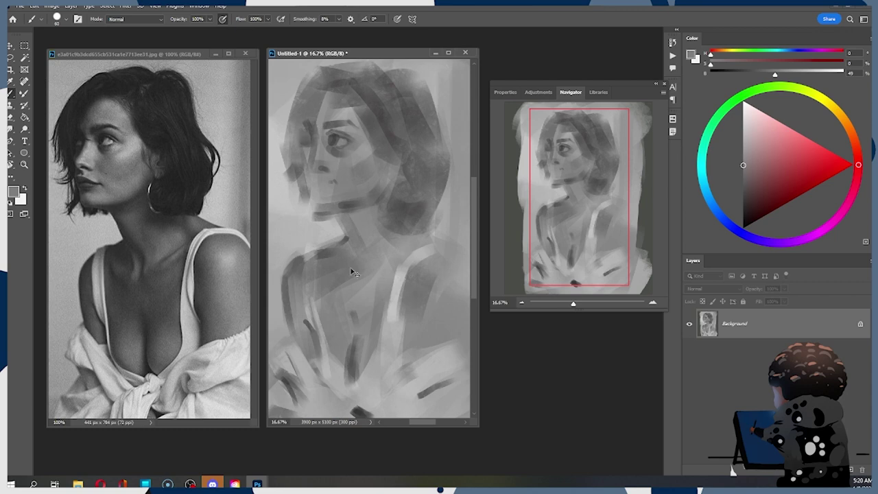
{"action": "left_click", "coordinate": [334, 160], "text": "alt"}
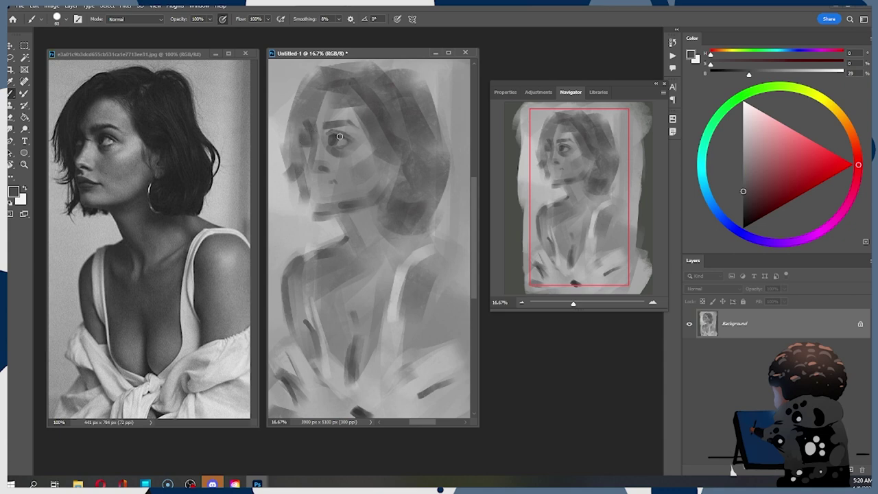
{"action": "left_click", "coordinate": [340, 164], "text": "alt"}
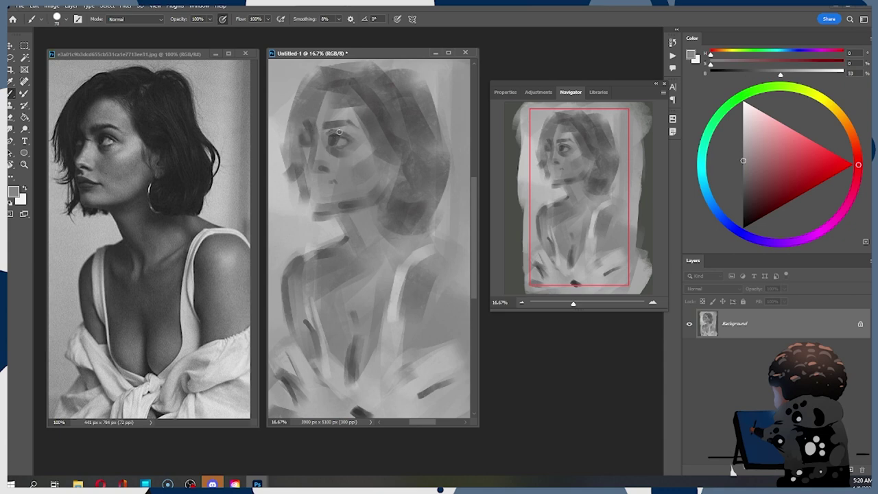
Shape the far eye and the near eye's upper lid with small strokes of sampled dark gray.
{"action": "left_click", "coordinate": [331, 164], "text": "alt"}
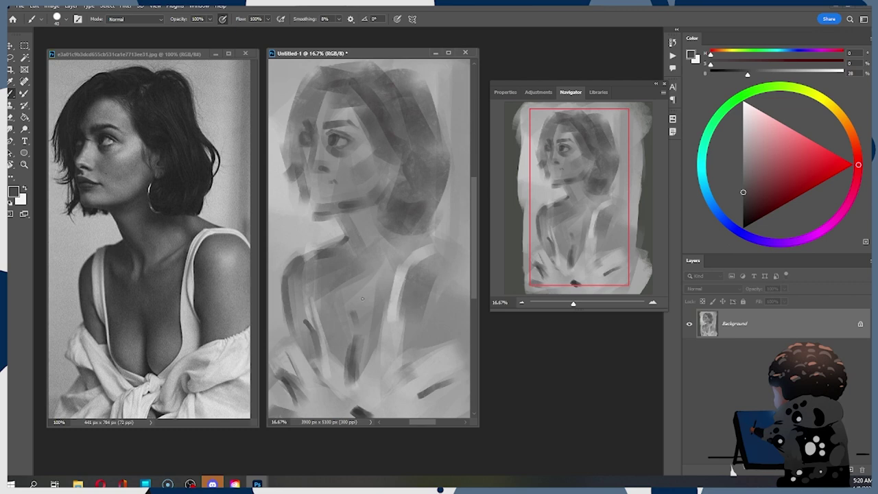
{"action": "left_click", "coordinate": [306, 138], "text": "alt"}
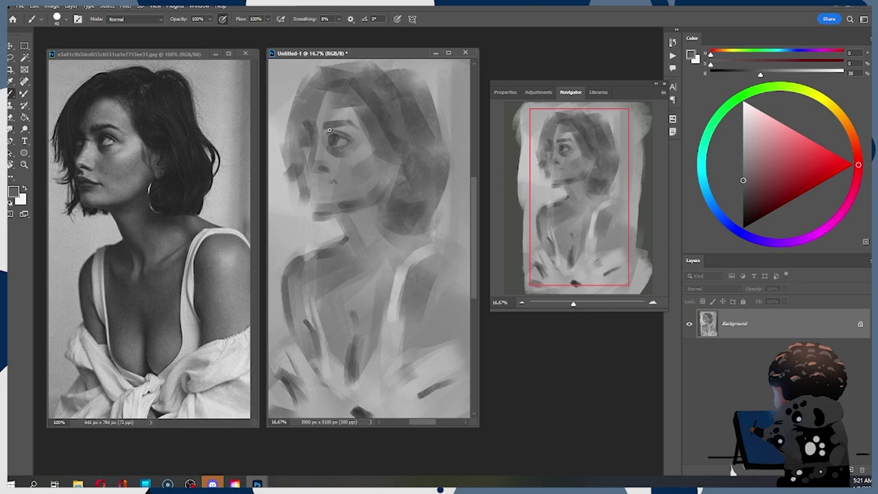
{"action": "key", "text": "ctrl+shift"}
{"action": "left_click", "coordinate": [338, 135], "text": "alt"}
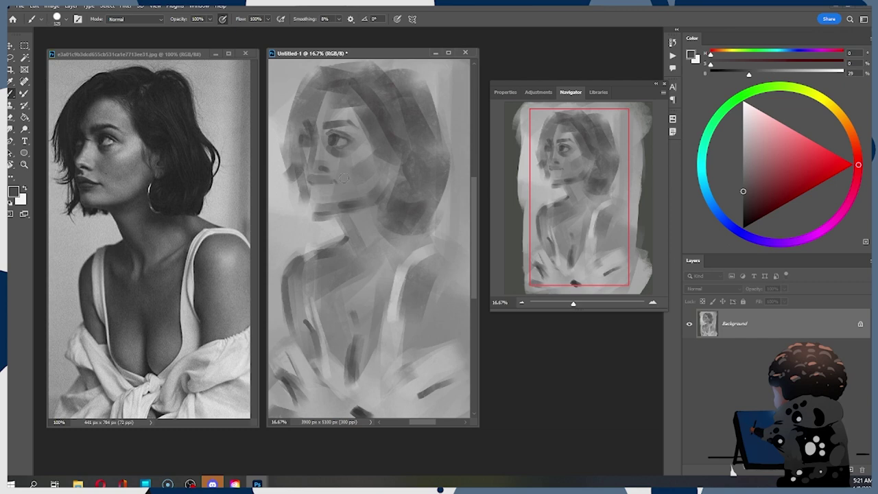
Try to paint the lips in dark gray, reducing the brush between attempts.
{"action": "left_click_drag", "start_coordinate": [311, 181], "coordinate": [330, 186]}
{"action": "key", "text": "ctrl+z"}
{"action": "key", "text": "["}
{"action": "key", "text": "["}
{"action": "key", "text": "["}
{"action": "key", "text": "ctrl+z"}
{"action": "key", "text": "ctrl+z"}
{"action": "key", "text": "ctrl+z"}
Switch to a flat rectangular brush and define the lips in dark gray while adjusting its size.
{"action": "right_click", "coordinate": [327, 175]}
{"action": "left_click", "coordinate": [486, 230]}
{"action": "key", "text": "bracketleft"}
{"action": "key", "text": "bracketright"}
{"action": "key", "text": "bracketright"}
{"action": "key", "text": "bracketleft"}
{"action": "key", "text": "bracketleft"}
{"action": "key", "text": "bracketleft"}
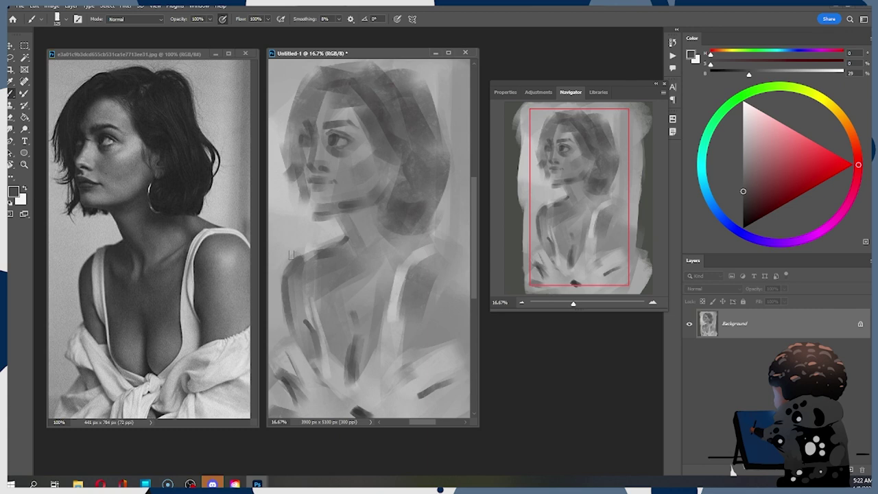
Brush light gray at 66% brightness along the neck with a larger brush.
{"action": "left_click", "coordinate": [323, 144], "text": "alt"}
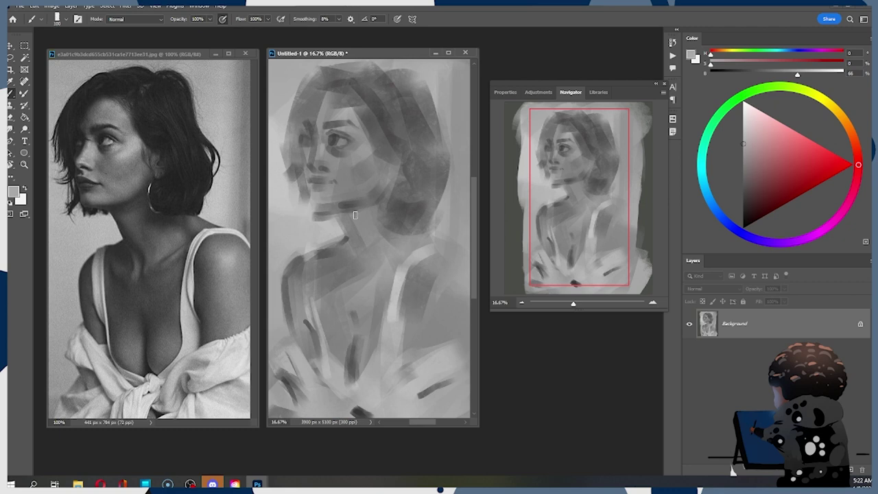
{"action": "key", "text": "bracketright"}
{"action": "left_click_drag", "start_coordinate": [356, 215], "coordinate": [368, 240]}
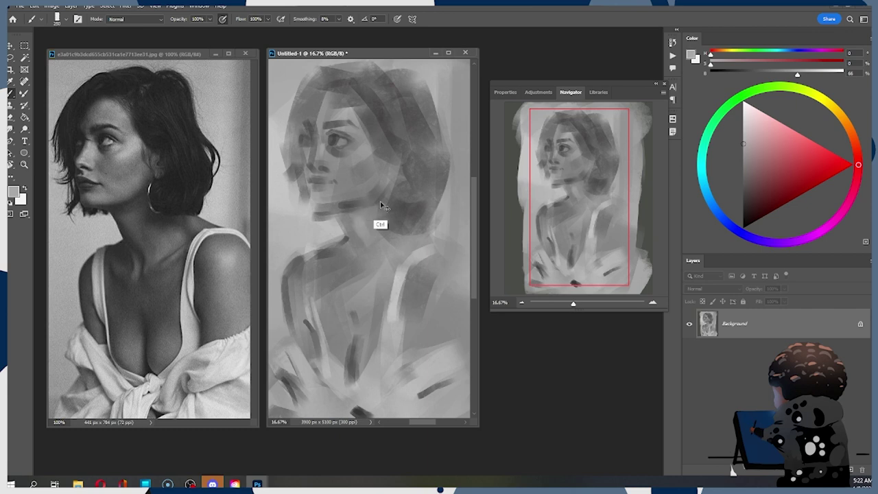
{"action": "key", "text": "ctrl+z"}
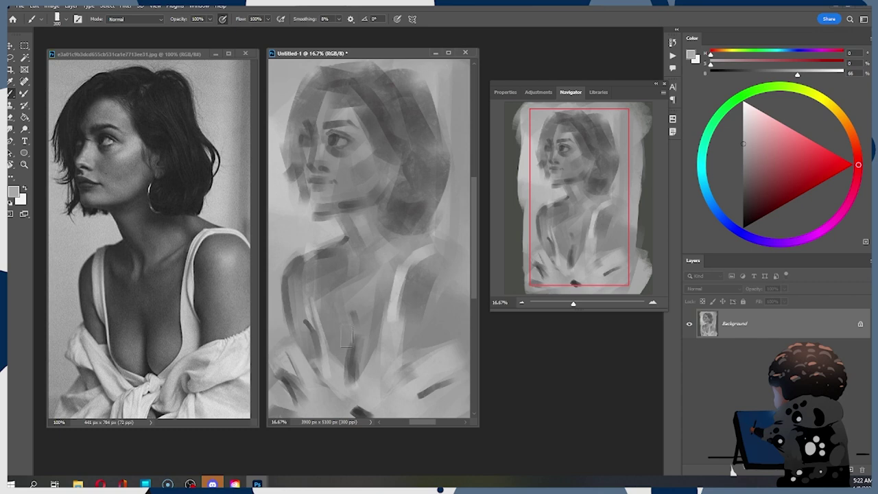
{"action": "key", "text": "ctrl"}
Paint the curved dark shadow at the neckline's lower left and soften it with sampled mid gray.
{"action": "key", "text": "alt"}
{"action": "left_click", "coordinate": [354, 357], "text": "alt"}
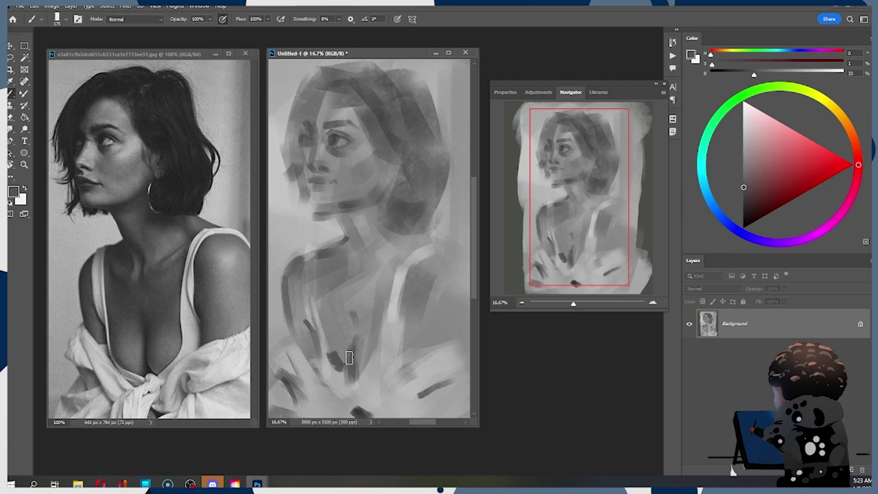
{"action": "left_click", "coordinate": [340, 357], "text": "alt"}
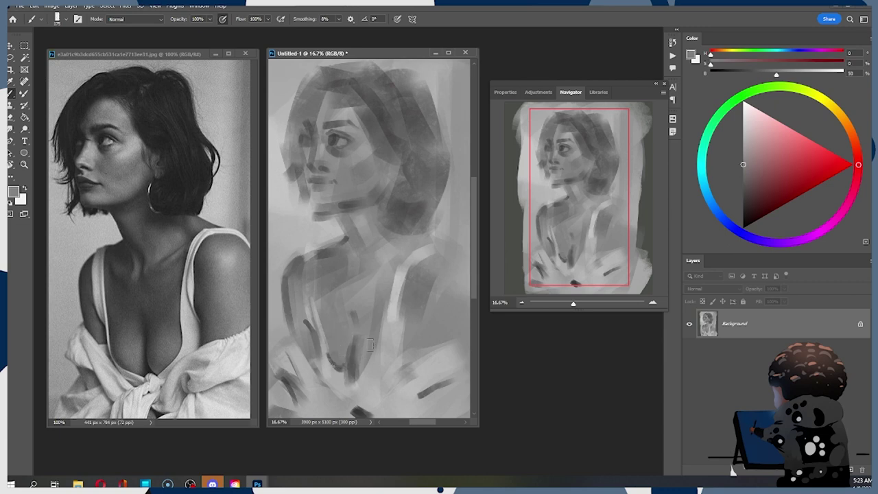
Sample a 61% gray from the chest and even out its tones with the brush enlarged to about 400 px.
{"action": "left_click", "coordinate": [360, 275], "text": "alt"}
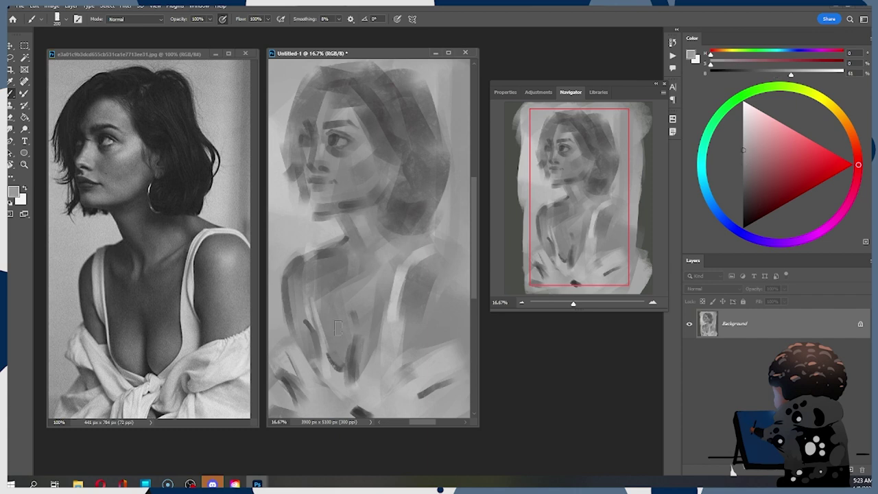
{"action": "key", "text": "bracketright"}
{"action": "key", "text": "bracketright"}
{"action": "key", "text": "bracketright"}
{"action": "key", "text": "bracketright"}
{"action": "key", "text": "bracketright"}
{"action": "key", "text": "bracketright"}
{"action": "key", "text": "bracketright"}
{"action": "key", "text": "bracketright"}
{"action": "key", "text": "bracketright"}
{"action": "key", "text": "bracketleft"}
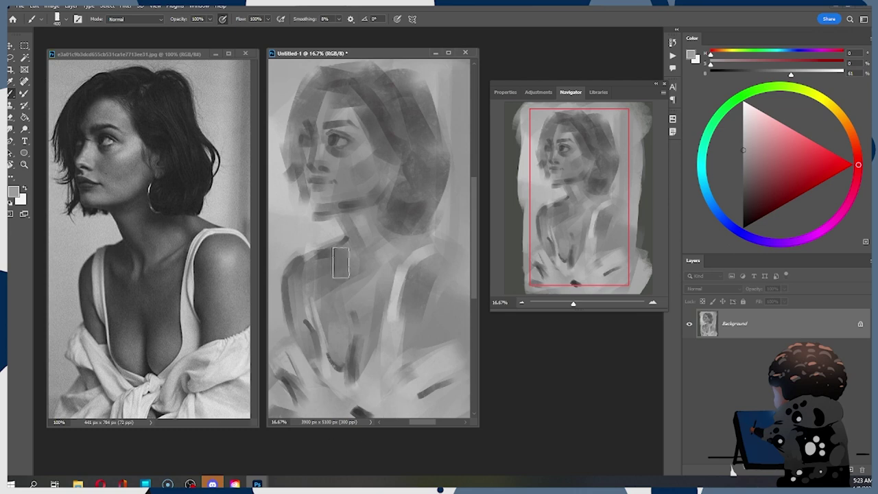
Darken the lowest point of the neckline at 20% brightness and trim beneath it with sampled light gray.
{"action": "left_click", "coordinate": [334, 387], "text": "alt"}
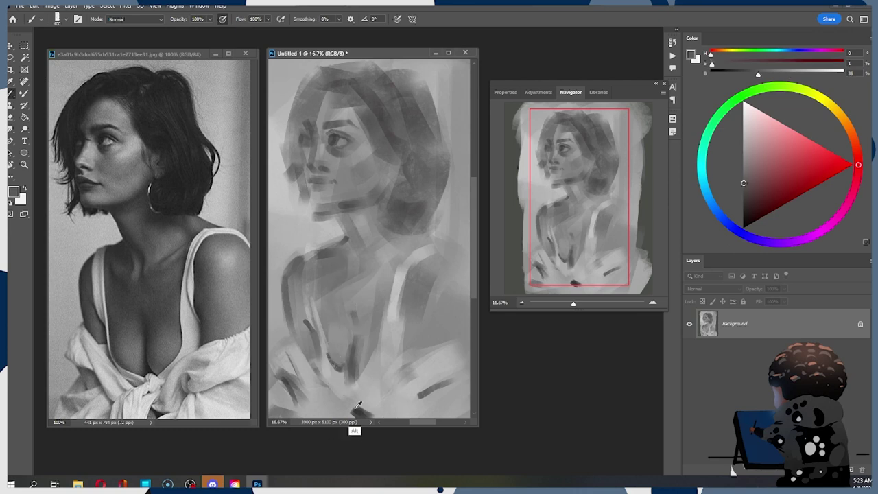
{"action": "left_click", "coordinate": [337, 358], "text": "alt"}
{"action": "key", "text": "bracketleft"}
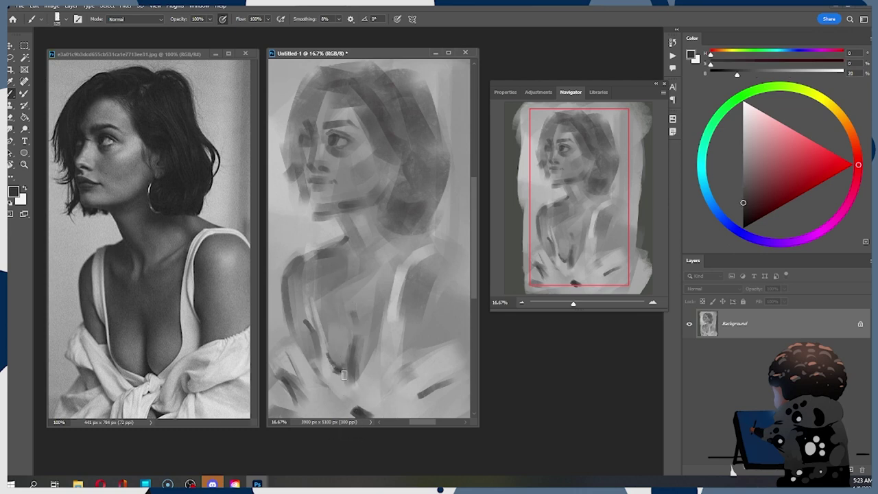
{"action": "key", "text": "bracketleft"}
{"action": "left_click", "coordinate": [343, 379], "text": "alt"}
{"action": "key", "text": "bracketright"}
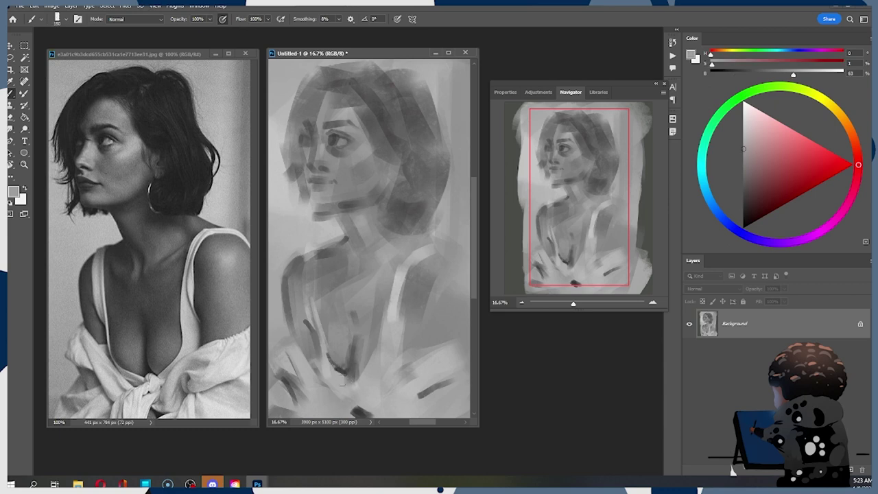
{"action": "left_click_drag", "start_coordinate": [343, 375], "coordinate": [352, 386]}
Paint a small light knot at the neckline's base at 73% brightness and outline it with thin dark strokes.
{"action": "left_click", "coordinate": [395, 321], "text": "alt"}
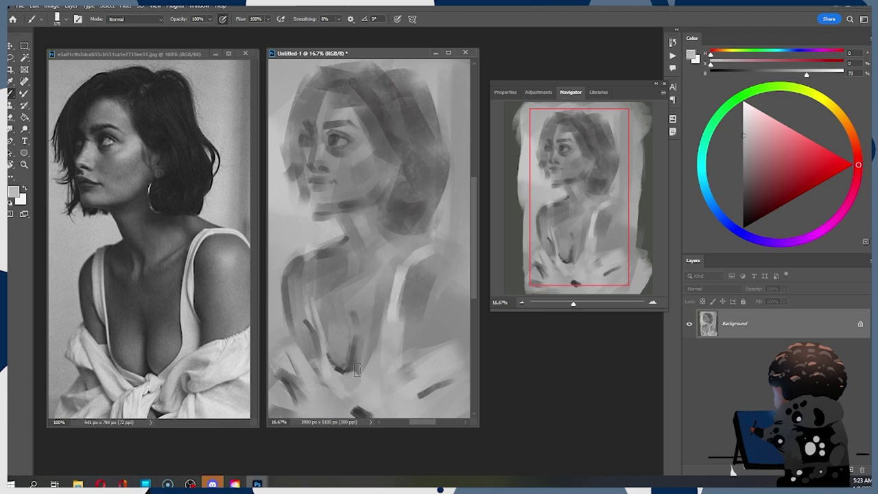
{"action": "left_click_drag", "start_coordinate": [355, 378], "coordinate": [350, 380]}
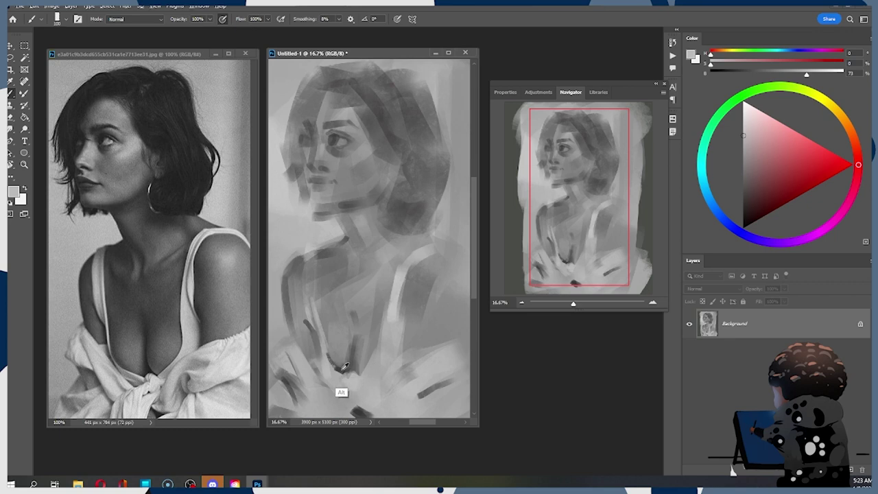
{"action": "left_click", "coordinate": [348, 375], "text": "alt"}
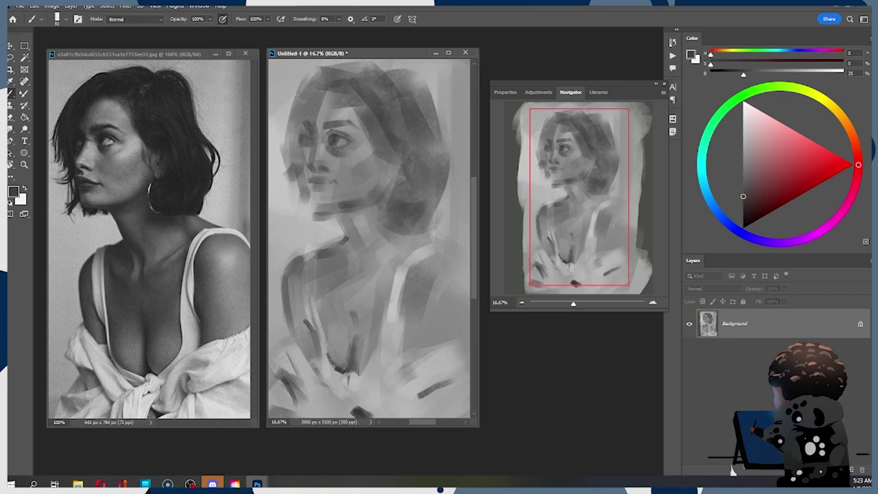
{"action": "key", "text": "ctrl"}
{"action": "left_click", "coordinate": [351, 375], "text": "alt"}
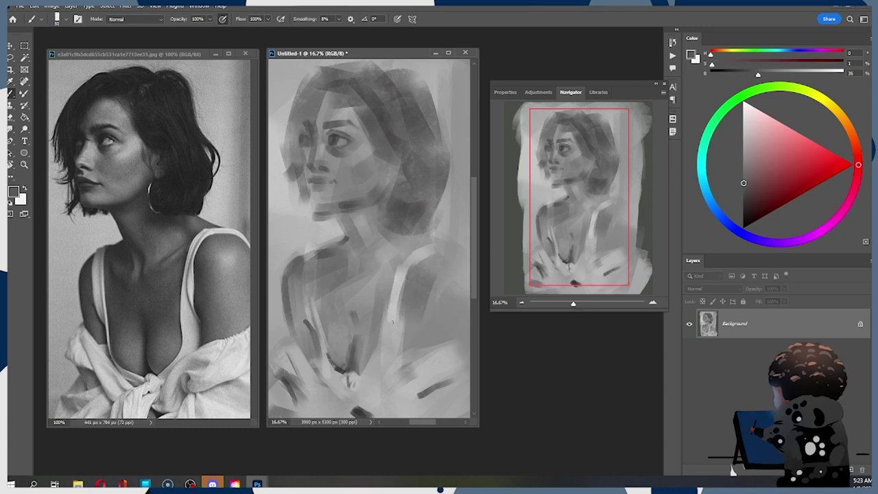
Paint light fabric below the knot at 70% brightness with a brush of about 200 px.
{"action": "left_click", "coordinate": [393, 319], "text": "alt"}
{"action": "key", "text": "]"}
{"action": "key", "text": "]"}
{"action": "key", "text": "]"}
{"action": "key", "text": "]"}
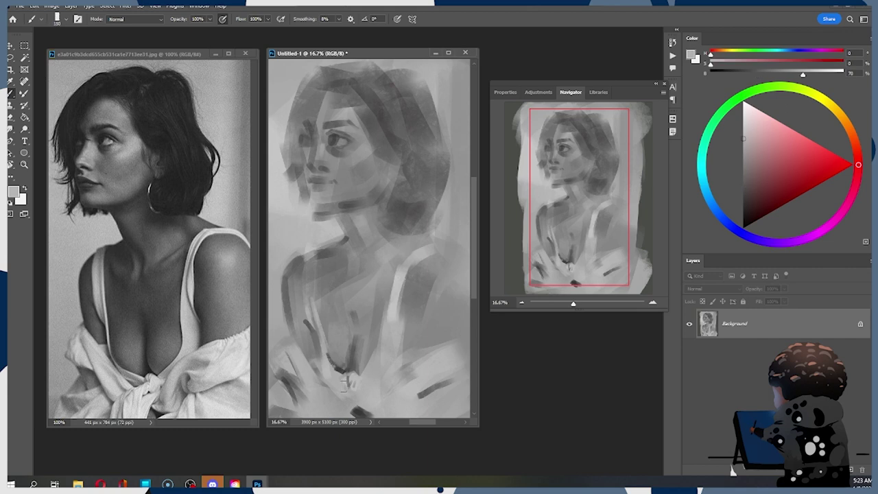
{"action": "left_click_drag", "start_coordinate": [344, 389], "coordinate": [329, 415]}
{"action": "key", "text": "ctrl+z"}
{"action": "key", "text": "]"}
{"action": "key", "text": "]"}
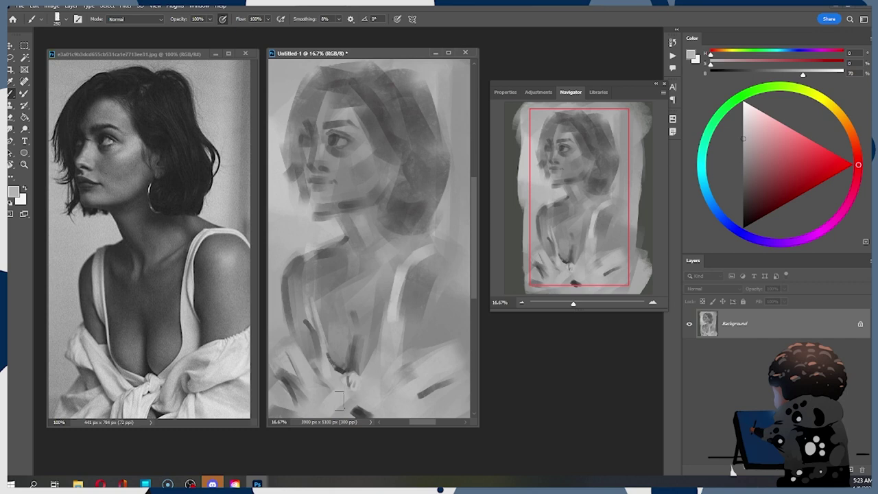
{"action": "key", "text": "["}
{"action": "key", "text": "["}
{"action": "key", "text": "]"}
{"action": "left_click_drag", "start_coordinate": [358, 396], "coordinate": [348, 409]}
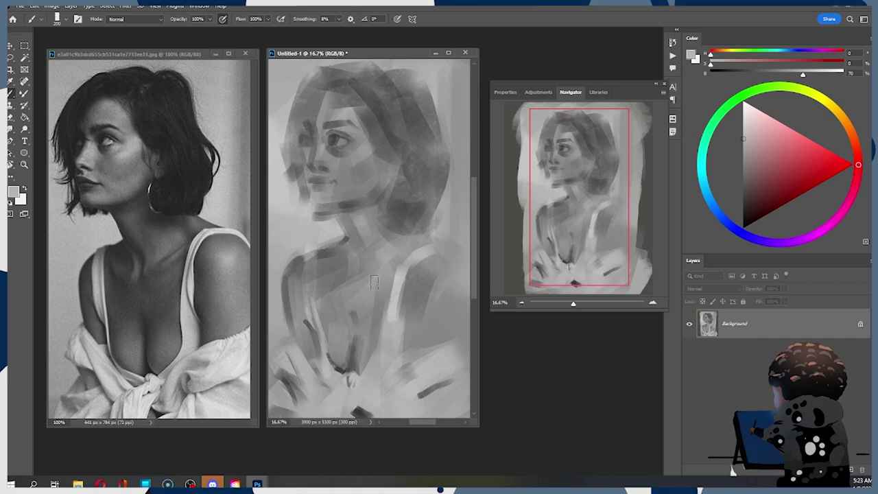
Reduce the brush to about 60 px and draw dark fold lines running down from the knot at 21% brightness.
{"action": "left_click", "coordinate": [357, 411], "text": "alt"}
{"action": "key", "text": "["}
{"action": "key", "text": "["}
{"action": "key", "text": "["}
{"action": "key", "text": "["}
{"action": "key", "text": "["}
{"action": "key", "text": "["}
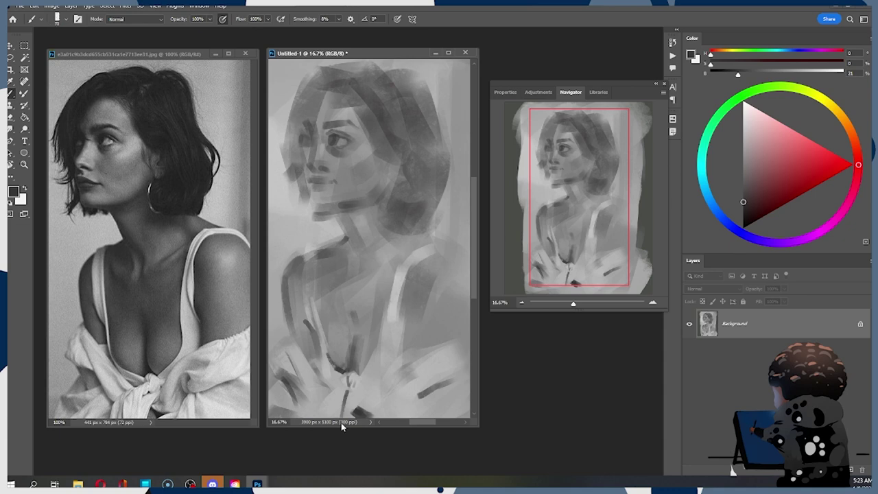
{"action": "key", "text": "ctrl+z"}
{"action": "left_click_drag", "start_coordinate": [342, 379], "coordinate": [324, 398]}
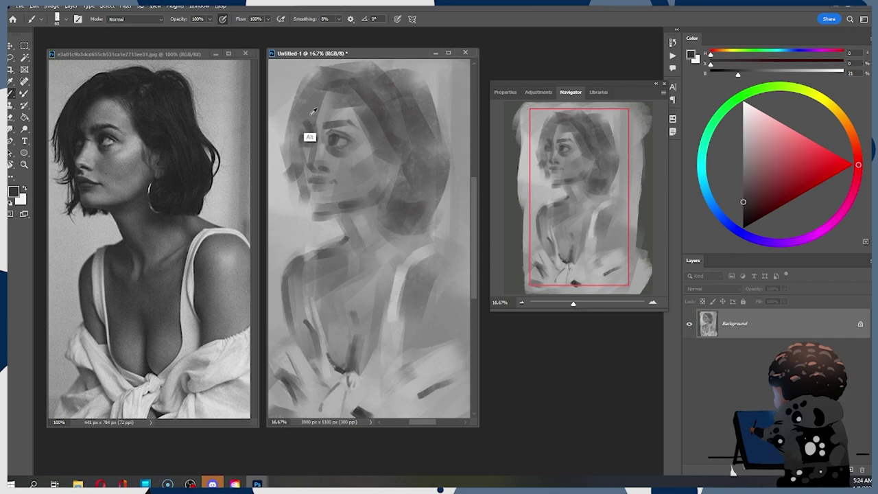
Rework the hair beside the far cheek at 35% brightness with a brush of about 200 px.
{"action": "left_click", "coordinate": [310, 143], "text": "alt"}
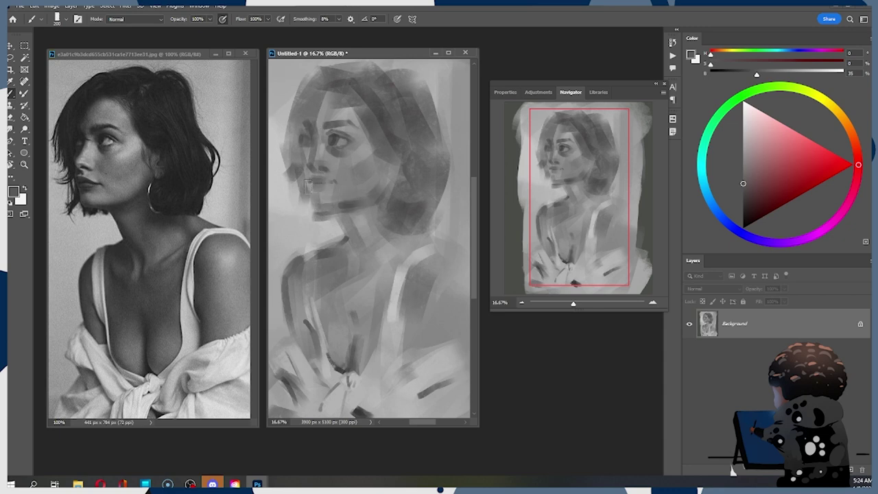
{"action": "key", "text": "bracketleft"}
{"action": "key", "text": "bracketleft"}
{"action": "key", "text": "bracketright"}
{"action": "key", "text": "bracketright"}
{"action": "key", "text": "bracketright"}
{"action": "key", "text": "bracketleft"}
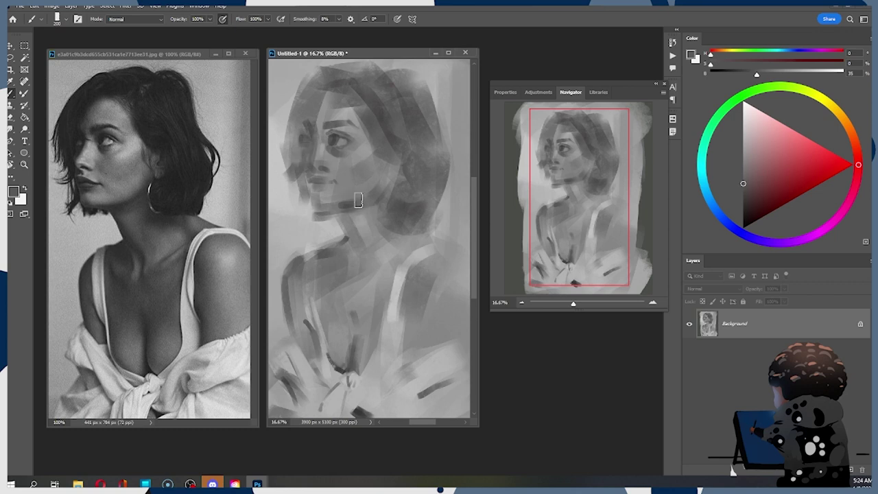
{"action": "key", "text": "bracketleft"}
{"action": "key", "text": "]"}
{"action": "key", "text": "]"}
{"action": "left_click_drag", "start_coordinate": [417, 272], "coordinate": [411, 309]}
{"action": "key", "text": "ctrl+z"}
Paint thin dark accents beside the near strap and along the sleeve's upper edge at 20% brightness, reducing the brush from about 125 px.
{"action": "left_click", "coordinate": [367, 397], "text": "alt"}
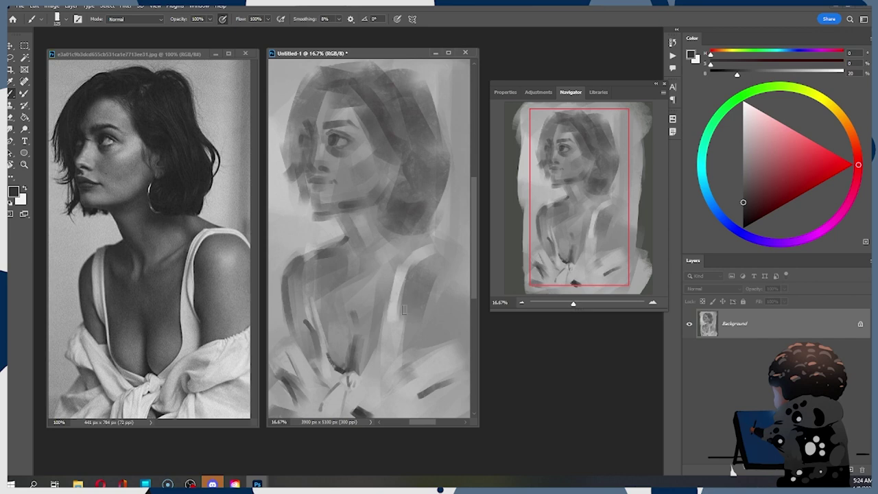
{"action": "left_click_drag", "start_coordinate": [404, 308], "coordinate": [404, 317]}
{"action": "key", "text": "["}
{"action": "key", "text": "["}
{"action": "key", "text": "["}
{"action": "left_click_drag", "start_coordinate": [412, 267], "coordinate": [405, 290]}
Thin and rework the dark fold on the near sleeve with sampled grays of 69%, 45% and 71% brightness.
{"action": "left_click", "coordinate": [439, 373], "text": "alt"}
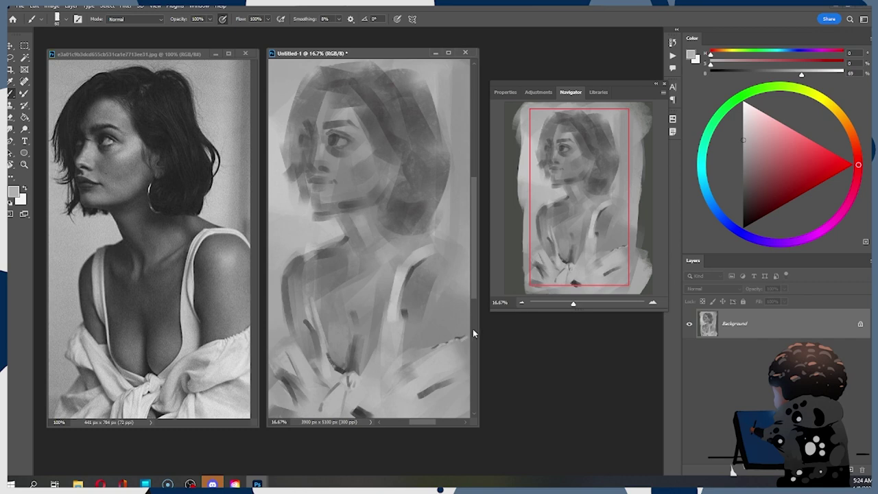
{"action": "left_click", "coordinate": [439, 376], "text": "alt"}
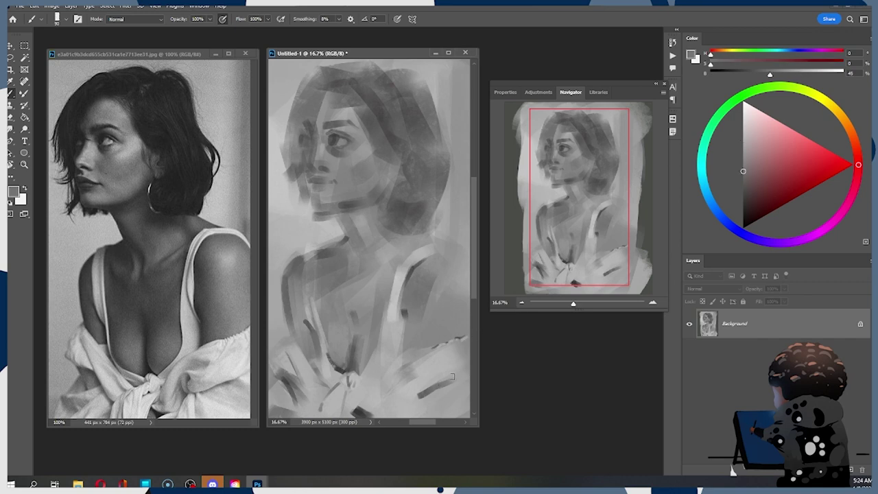
{"action": "left_click", "coordinate": [426, 381], "text": "alt"}
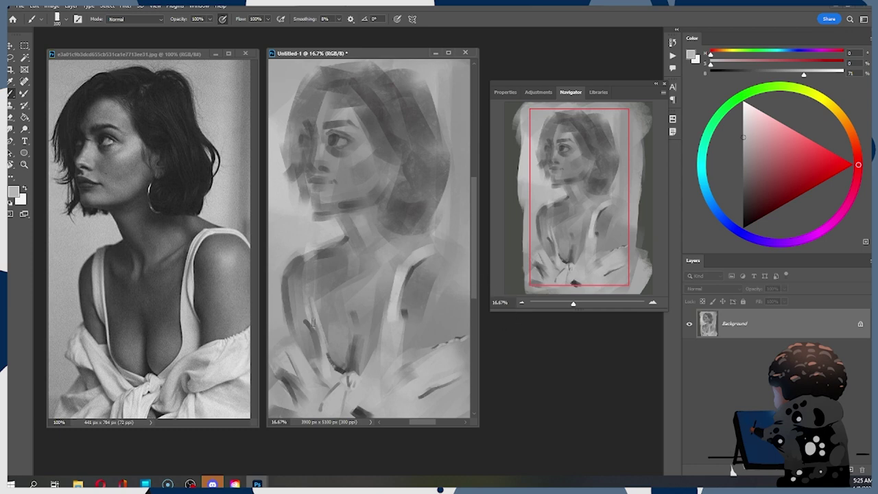
Switch to the air brush 2.0 preset.
{"action": "right_click", "coordinate": [344, 132]}
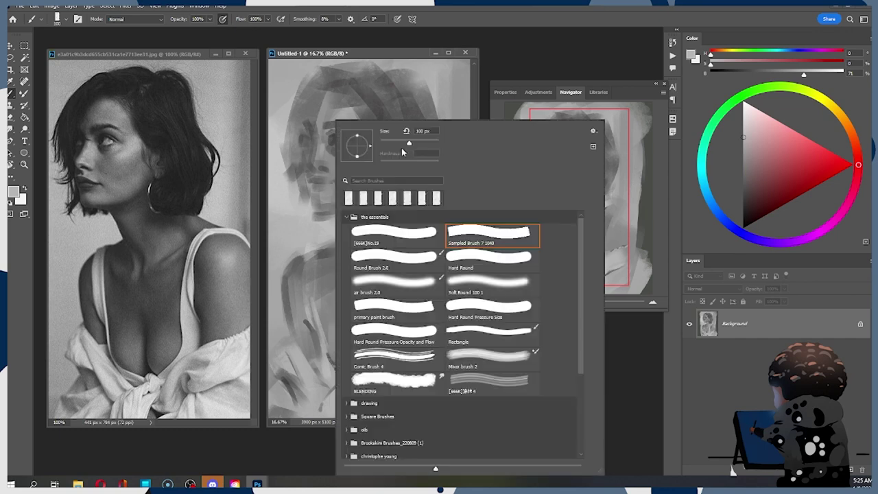
{"action": "left_click", "coordinate": [392, 284]}
{"action": "left_click", "coordinate": [277, 426]}
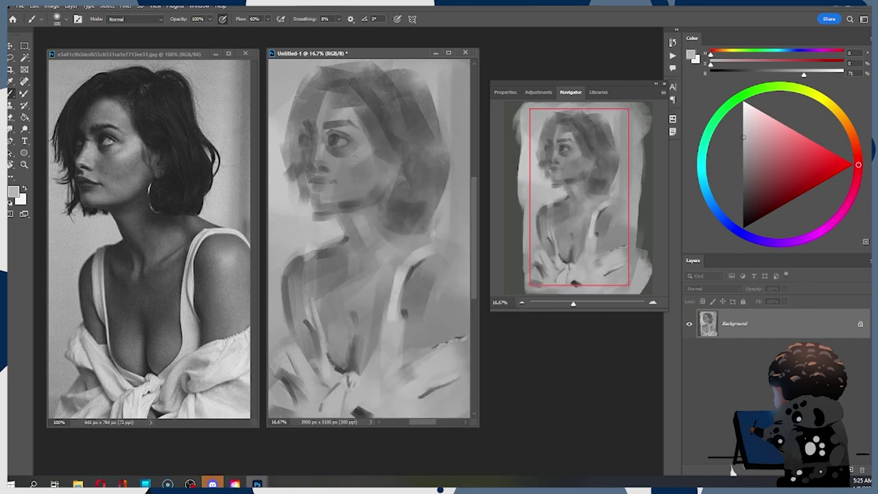
Soften the cheek's shading with sampled grays of 58% and 47% brightness, enlarging the soft brush to about 400 px.
{"action": "left_click", "coordinate": [358, 180], "text": "alt"}
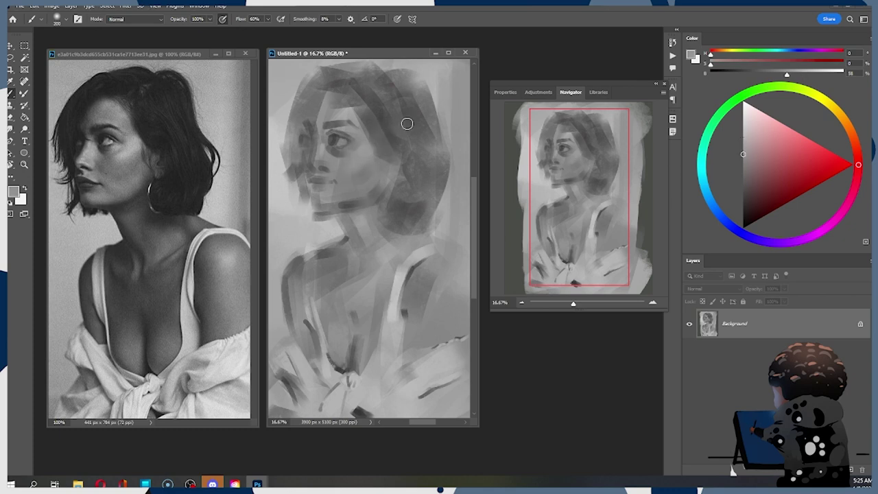
{"action": "key", "text": "alt"}
{"action": "left_click", "coordinate": [367, 170], "text": "alt"}
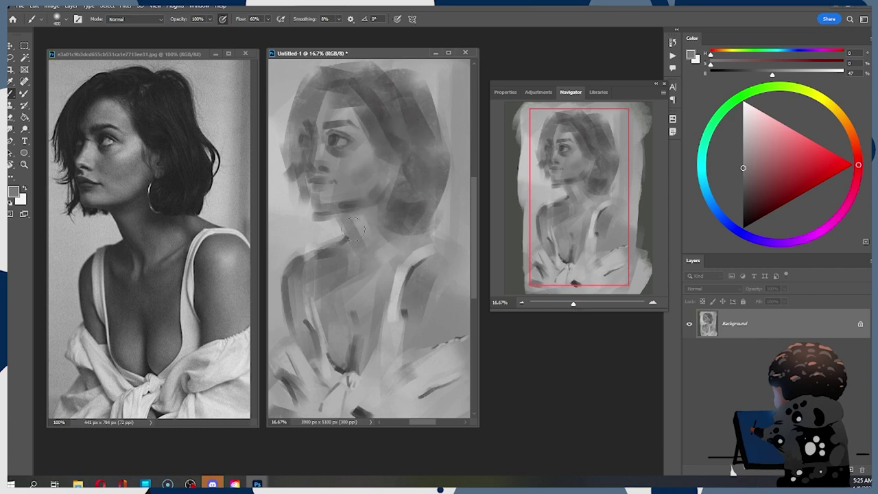
Shade the cheek with a dark tone at 28% brightness, reducing the soft brush to about 200 px.
{"action": "left_click", "coordinate": [402, 242], "text": "alt"}
{"action": "left_click", "coordinate": [746, 193]}
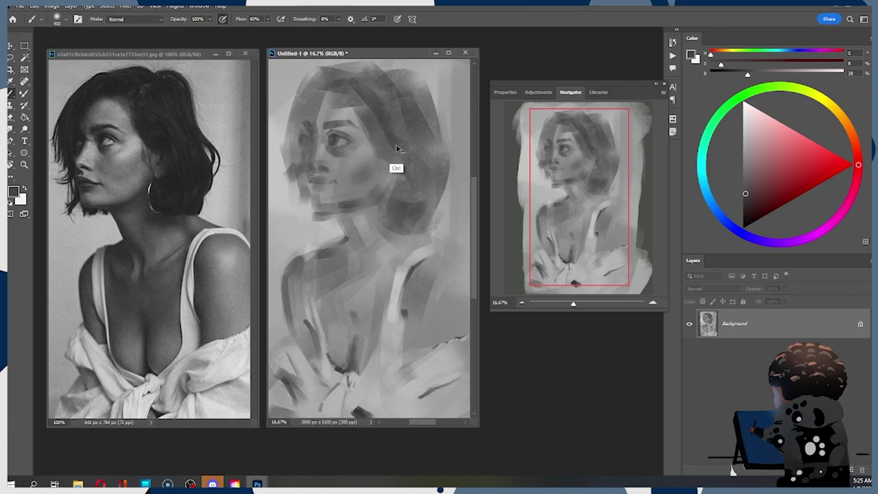
{"action": "key", "text": "ctrl+z"}
{"action": "key", "text": "bracketleft"}
{"action": "left_click_drag", "start_coordinate": [379, 156], "coordinate": [359, 181]}
{"action": "key", "text": "bracketleft"}
{"action": "key", "text": "bracketleft"}
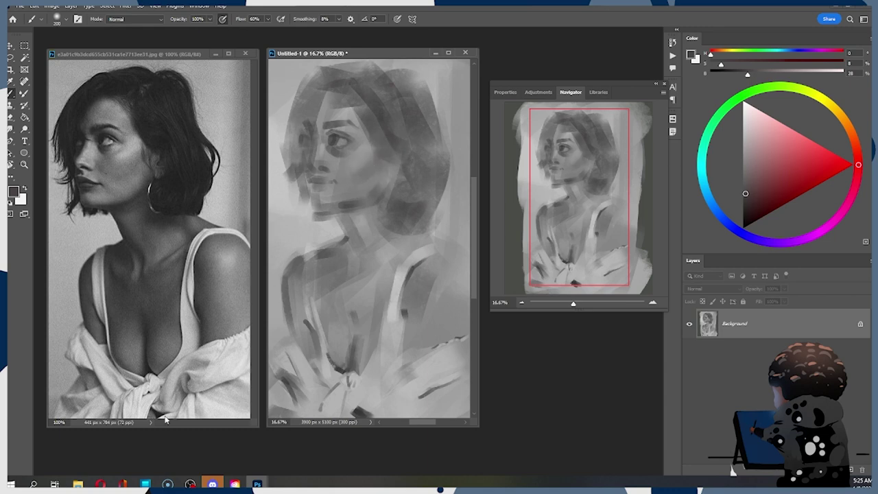
Blend the cheek with a sampled gray of 56% brightness and a soft brush of about 250 px.
{"action": "left_click", "coordinate": [743, 203]}
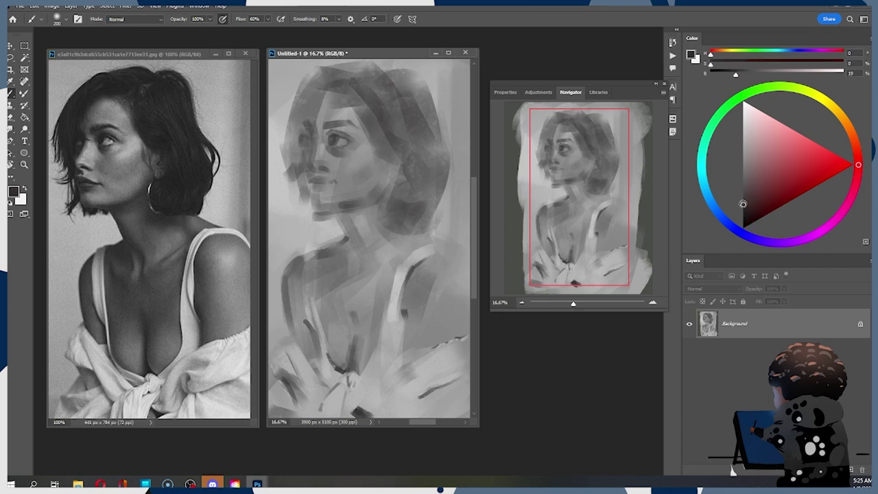
{"action": "mouse_move", "coordinate": [361, 168]}
{"action": "left_mouse_down"}
{"action": "mouse_move", "coordinate": [389, 145]}
{"action": "mouse_move", "coordinate": [361, 169]}
{"action": "left_mouse_up"}
{"action": "key", "text": "ctrl+z"}
{"action": "key", "text": "bracketright"}
{"action": "left_click", "coordinate": [370, 146], "text": "alt"}
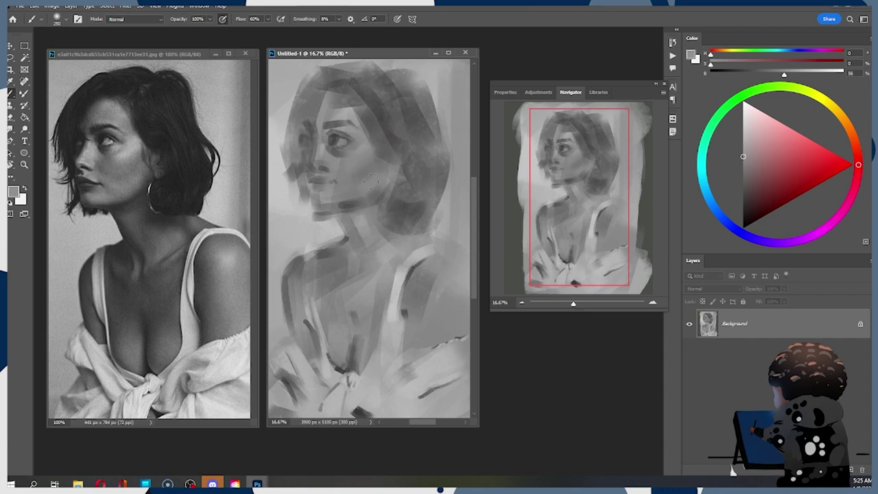
Paint a dark shadow down the throat from the jaw at 18% brightness with a soft brush of about 200 px.
{"action": "left_click", "coordinate": [369, 142], "text": "alt"}
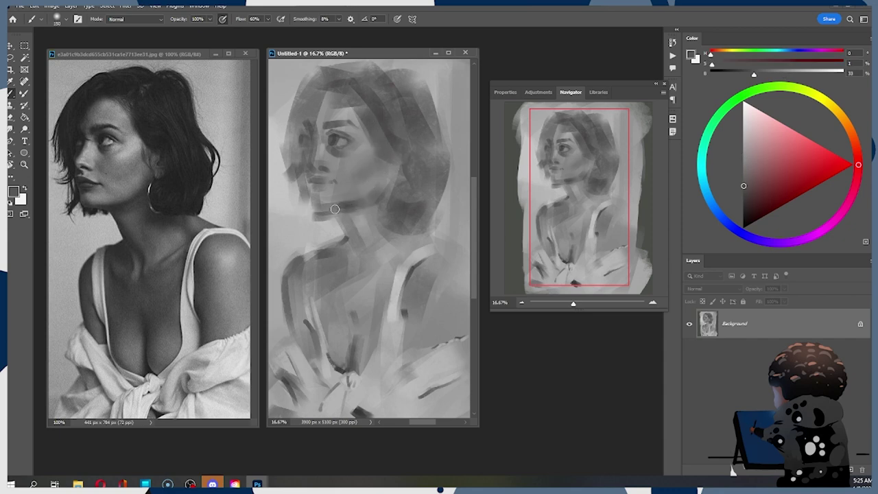
{"action": "left_click", "coordinate": [740, 207]}
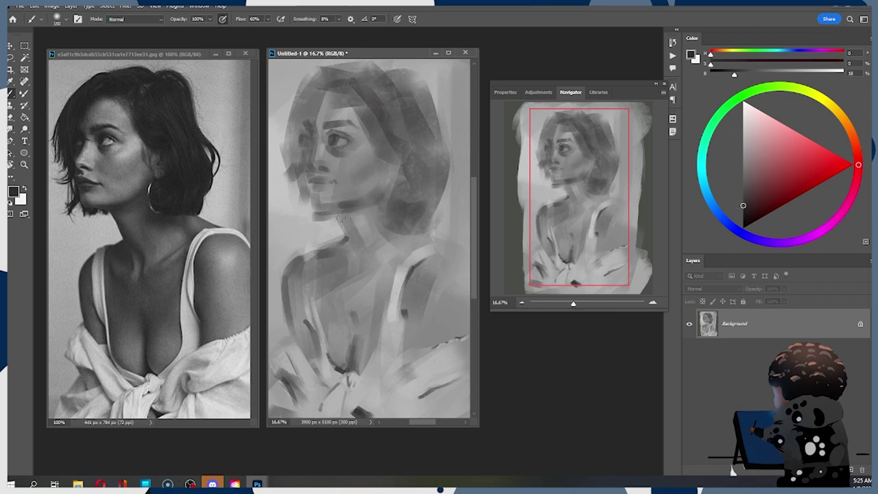
{"action": "left_click_drag", "start_coordinate": [342, 216], "coordinate": [355, 247]}
{"action": "key", "text": "ctrl+z"}
{"action": "key", "text": "["}
{"action": "left_click_drag", "start_coordinate": [340, 218], "coordinate": [355, 246]}
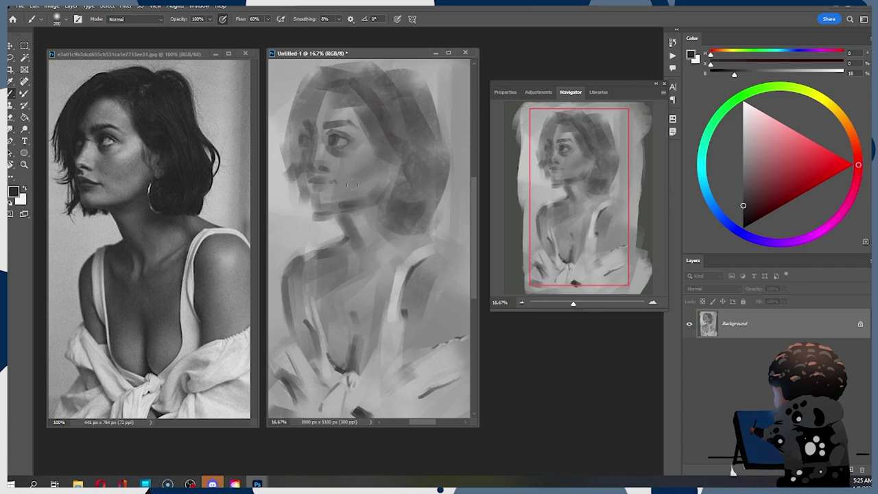
Darken the underside of the jaw and the chin at 18% brightness with a soft brush of about 200 px.
{"action": "key", "text": "]"}
{"action": "key", "text": "]"}
{"action": "left_click_drag", "start_coordinate": [349, 215], "coordinate": [370, 212]}
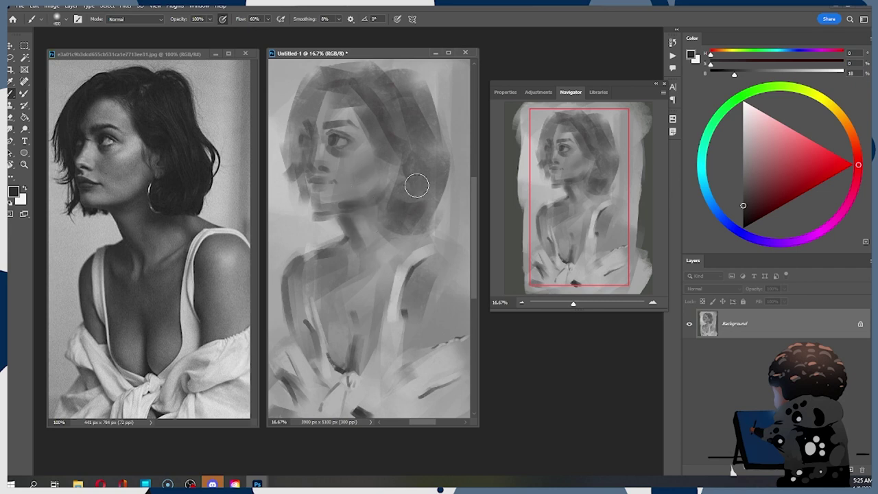
{"action": "key", "text": "ctrl+z"}
{"action": "key", "text": "bracketleft"}
{"action": "left_click_drag", "start_coordinate": [312, 196], "coordinate": [332, 207]}
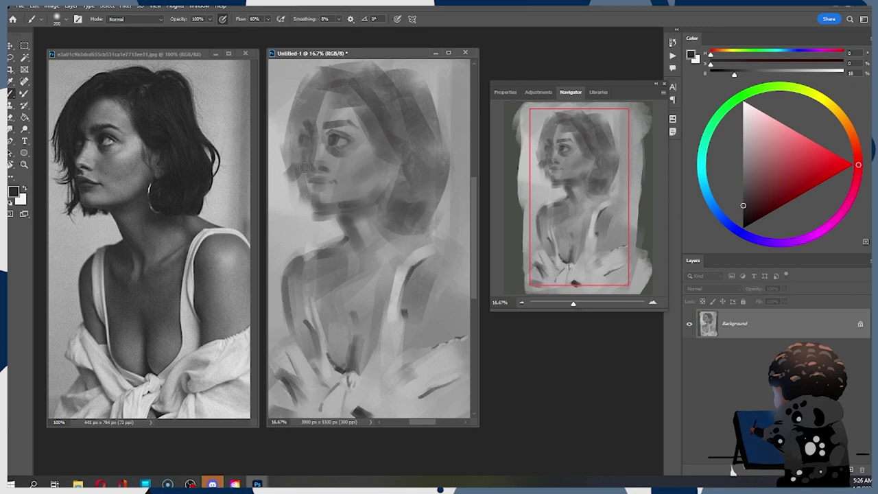
Darken the hair framing the far side of the face at 18% brightness with a soft brush of about 500 px.
{"action": "key", "text": "bracketright"}
{"action": "key", "text": "bracketright"}
{"action": "left_click_drag", "start_coordinate": [303, 150], "coordinate": [306, 168]}
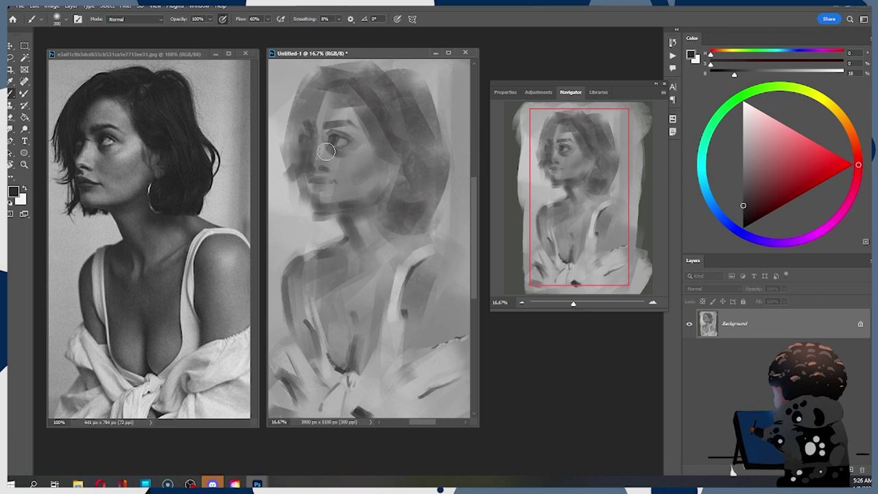
{"action": "key", "text": "bracketright"}
{"action": "key", "text": "bracketright"}
{"action": "left_click_drag", "start_coordinate": [319, 87], "coordinate": [299, 154]}
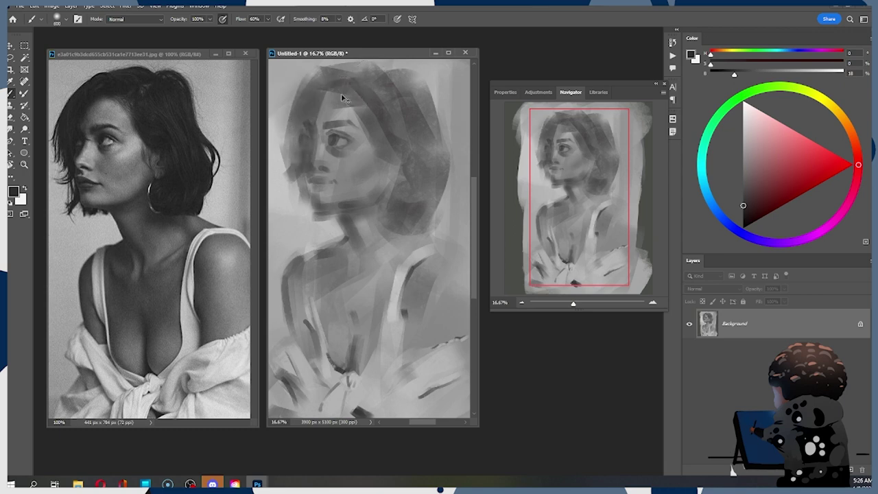
{"action": "key", "text": "ctrl+z"}
{"action": "left_click_drag", "start_coordinate": [314, 89], "coordinate": [293, 139]}
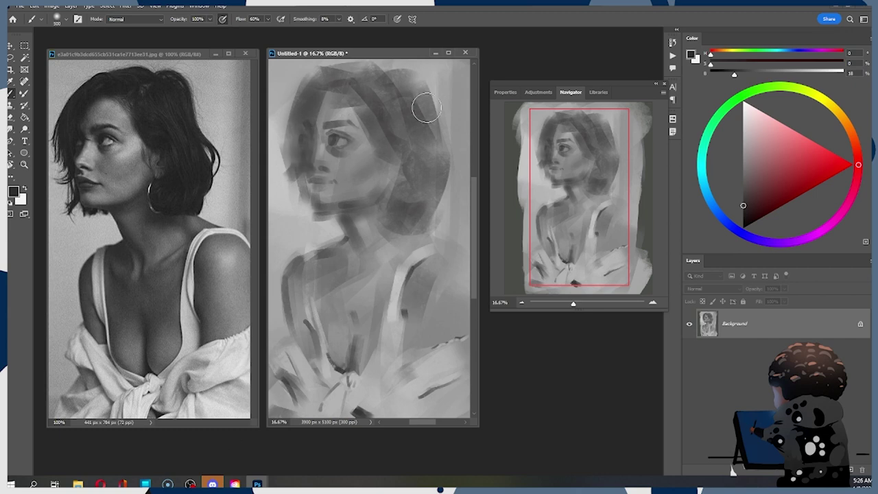
Deepen the shadow under the jaw and across the neck below the hair at 18% brightness with a 300 to 400 px brush.
{"action": "key", "text": "bracketleft"}
{"action": "key", "text": "bracketleft"}
{"action": "key", "text": "bracketleft"}
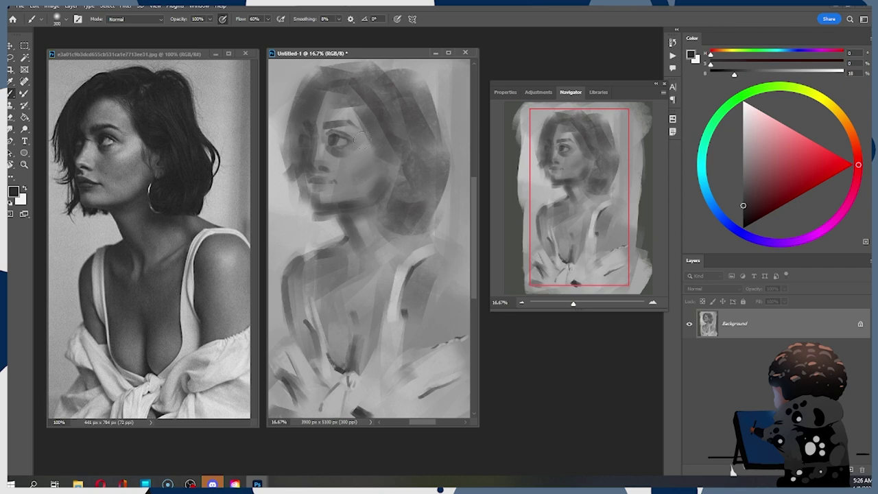
{"action": "key", "text": "bracketright"}
{"action": "key", "text": "bracketright"}
{"action": "mouse_move", "coordinate": [383, 213]}
{"action": "left_mouse_down"}
{"action": "mouse_move", "coordinate": [384, 229]}
{"action": "mouse_move", "coordinate": [413, 243]}
{"action": "left_mouse_up"}
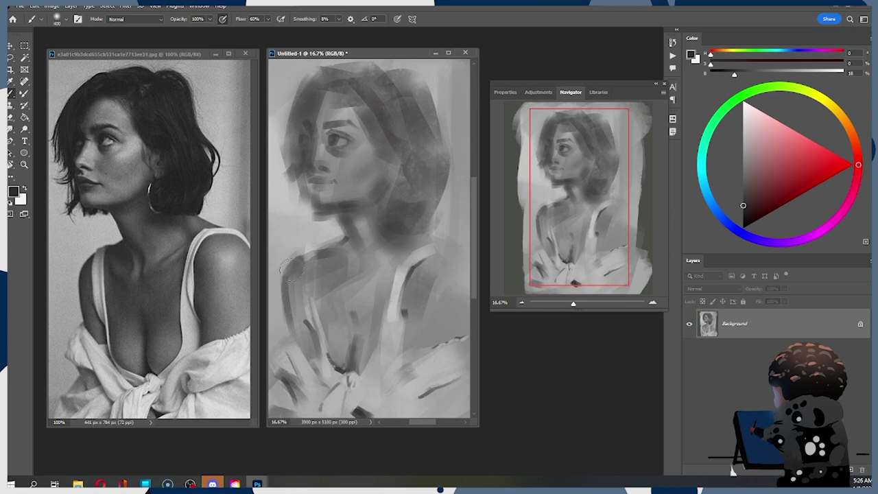
Shade the far shoulder and upper arm at 11% brightness with a soft brush of about 400 px.
{"action": "left_click", "coordinate": [741, 214]}
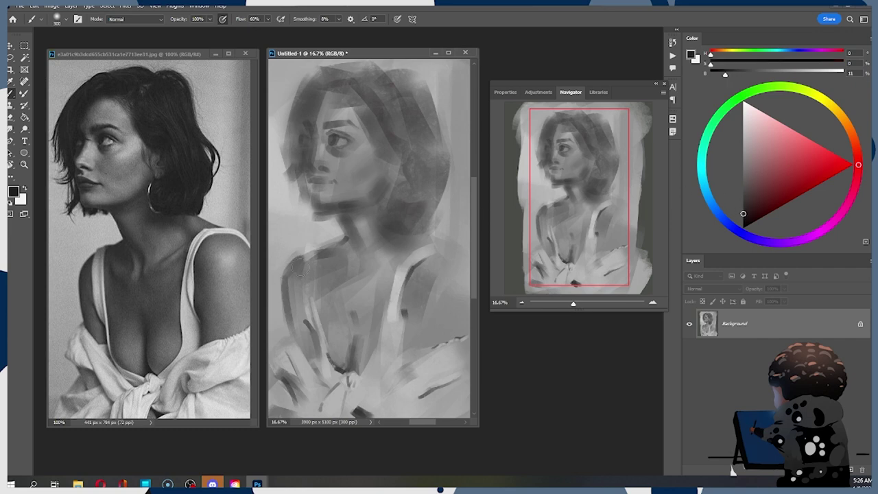
{"action": "mouse_move", "coordinate": [296, 263]}
{"action": "left_mouse_down"}
{"action": "mouse_move", "coordinate": [284, 281]}
{"action": "mouse_move", "coordinate": [282, 314]}
{"action": "left_mouse_up"}
{"action": "key", "text": "ctrl+z"}
{"action": "key", "text": "bracketright"}
{"action": "key", "text": "ctrl+z"}
{"action": "key", "text": "bracketleft"}
{"action": "left_click_drag", "start_coordinate": [299, 266], "coordinate": [295, 320]}
{"action": "key", "text": "ctrl+z"}
{"action": "key", "text": "bracketright"}
{"action": "left_click_drag", "start_coordinate": [301, 267], "coordinate": [301, 327]}
{"action": "key", "text": "ctrl+z"}
{"action": "left_click_drag", "start_coordinate": [299, 258], "coordinate": [308, 322]}
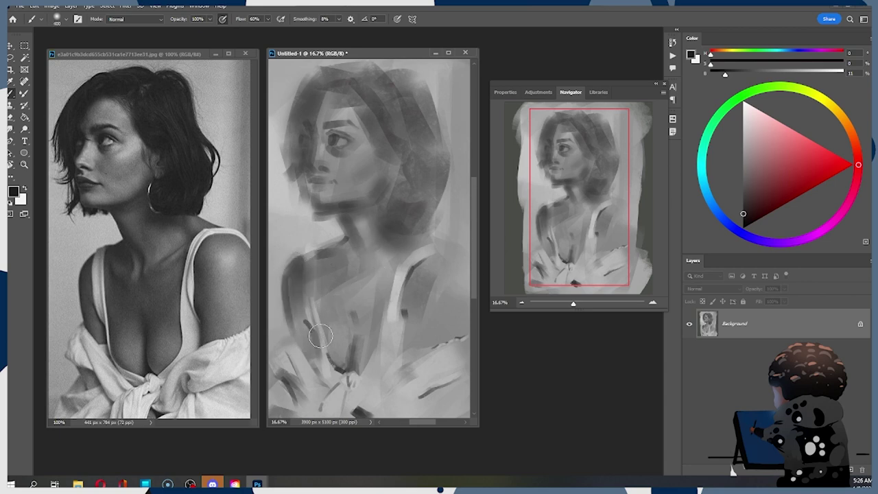
Darken the far collarbone and upper chest at 11% brightness, varying the soft brush between about 150 and 400 px.
{"action": "key", "text": "bracketleft"}
{"action": "key", "text": "bracketleft"}
{"action": "key", "text": "bracketleft"}
{"action": "key", "text": "bracketleft"}
{"action": "key", "text": "bracketleft"}
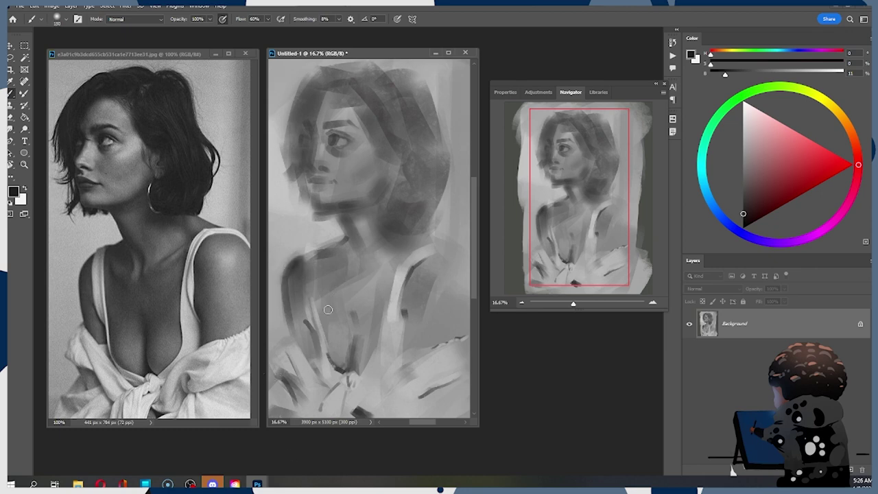
{"action": "key", "text": "bracketleft"}
{"action": "key", "text": "bracketright"}
{"action": "key", "text": "bracketright"}
{"action": "key", "text": "bracketright"}
{"action": "key", "text": "bracketright"}
{"action": "key", "text": "bracketright"}
{"action": "key", "text": "bracketright"}
{"action": "key", "text": "bracketright"}
{"action": "key", "text": "bracketright"}
{"action": "key", "text": "bracketright"}
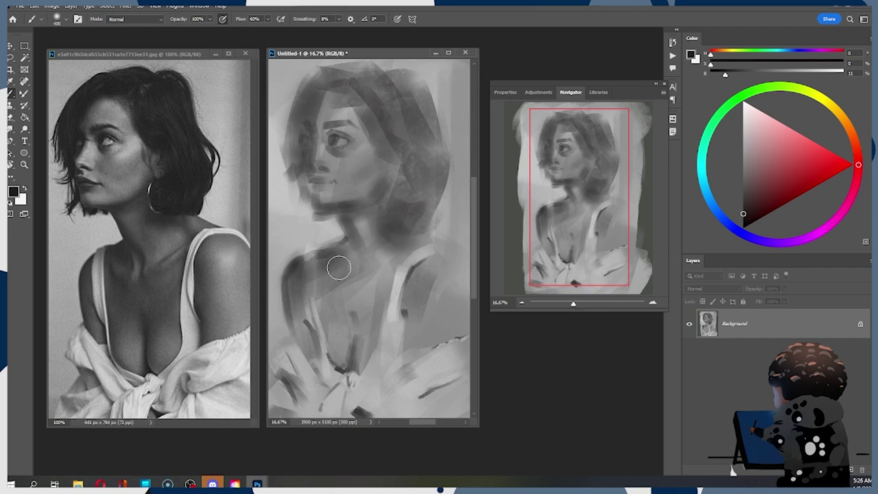
{"action": "left_click_drag", "start_coordinate": [336, 264], "coordinate": [328, 292]}
{"action": "key", "text": "bracketleft"}
{"action": "key", "text": "bracketleft"}
{"action": "key", "text": "bracketleft"}
{"action": "key", "text": "bracketleft"}
{"action": "key", "text": "bracketleft"}
{"action": "key", "text": "bracketleft"}
{"action": "key", "text": "bracketleft"}
{"action": "key", "text": "bracketleft"}
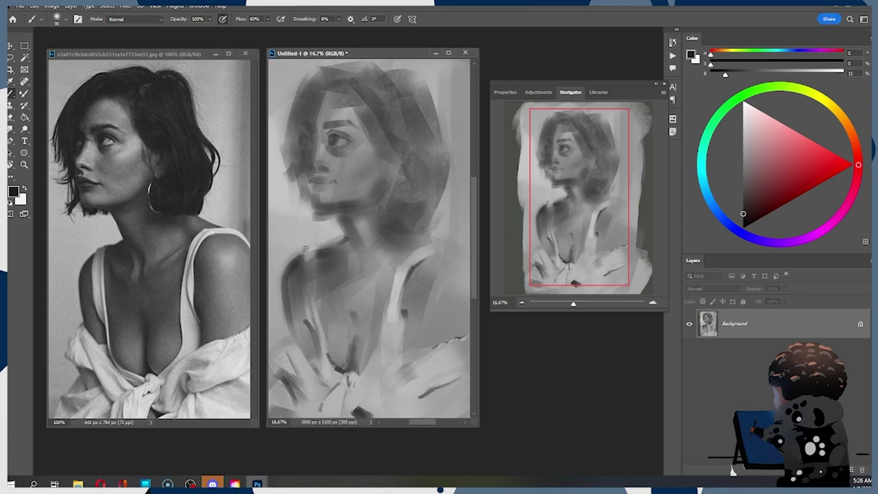
{"action": "left_click_drag", "start_coordinate": [305, 248], "coordinate": [326, 245]}
{"action": "key", "text": "ctrl+z"}
Darken the near eye and its socket with soft strokes at 11% brightness.
{"action": "key", "text": "bracketright"}
{"action": "key", "text": "bracketright"}
{"action": "mouse_move", "coordinate": [329, 144]}
{"action": "left_mouse_down"}
{"action": "mouse_move", "coordinate": [353, 149]}
{"action": "mouse_move", "coordinate": [337, 116]}
{"action": "mouse_move", "coordinate": [328, 139]}
{"action": "mouse_move", "coordinate": [321, 131]}
{"action": "mouse_move", "coordinate": [331, 148]}
{"action": "mouse_move", "coordinate": [352, 149]}
{"action": "left_mouse_up"}
{"action": "key", "text": "bracketright"}
{"action": "key", "text": "bracketright"}
{"action": "key", "text": "bracketright"}
{"action": "mouse_move", "coordinate": [325, 139]}
{"action": "left_mouse_down"}
{"action": "mouse_move", "coordinate": [326, 107]}
{"action": "mouse_move", "coordinate": [328, 134]}
{"action": "mouse_move", "coordinate": [351, 150]}
{"action": "left_mouse_up"}
Deepen the brow and inner eye corner at 11% brightness, reducing the soft brush from about 175 to 125 px.
{"action": "key", "text": "bracketright"}
{"action": "key", "text": "bracketright"}
{"action": "key", "text": "bracketleft"}
{"action": "key", "text": "bracketleft"}
{"action": "key", "text": "bracketleft"}
{"action": "key", "text": "bracketleft"}
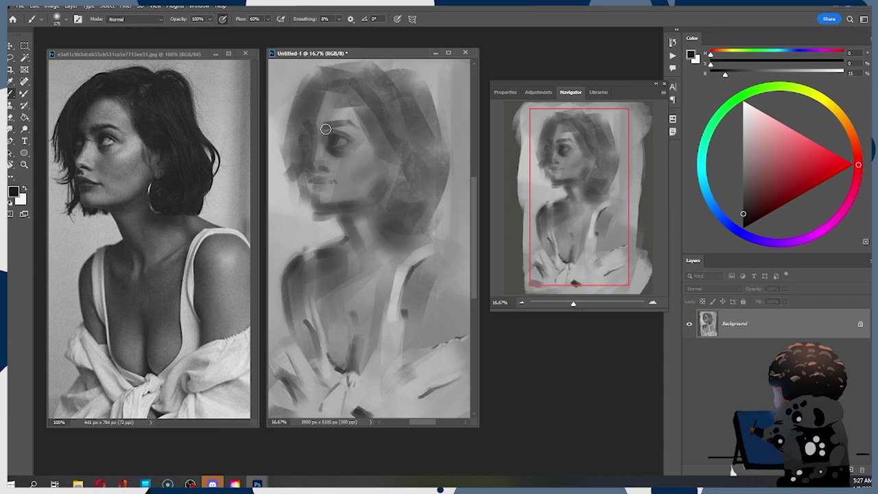
{"action": "mouse_move", "coordinate": [327, 130]}
{"action": "left_mouse_down"}
{"action": "mouse_move", "coordinate": [354, 135]}
{"action": "mouse_move", "coordinate": [345, 134]}
{"action": "left_mouse_up"}
{"action": "key", "text": "bracketleft"}
{"action": "key", "text": "bracketleft"}
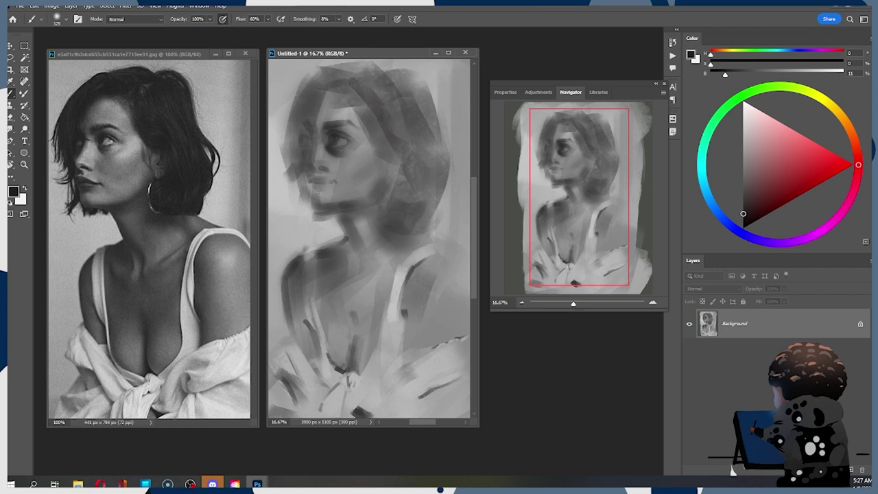
{"action": "mouse_move", "coordinate": [315, 196]}
{"action": "left_mouse_down"}
{"action": "mouse_move", "coordinate": [358, 181]}
{"action": "mouse_move", "coordinate": [329, 189]}
{"action": "left_mouse_up"}
{"action": "key", "text": "ctrl+z"}
{"action": "key", "text": "bracketleft"}
Soften the lower face's shading with sampled grays of 55% and 24% brightness and a soft brush of about 200 px.
{"action": "left_click", "coordinate": [323, 221], "text": "alt"}
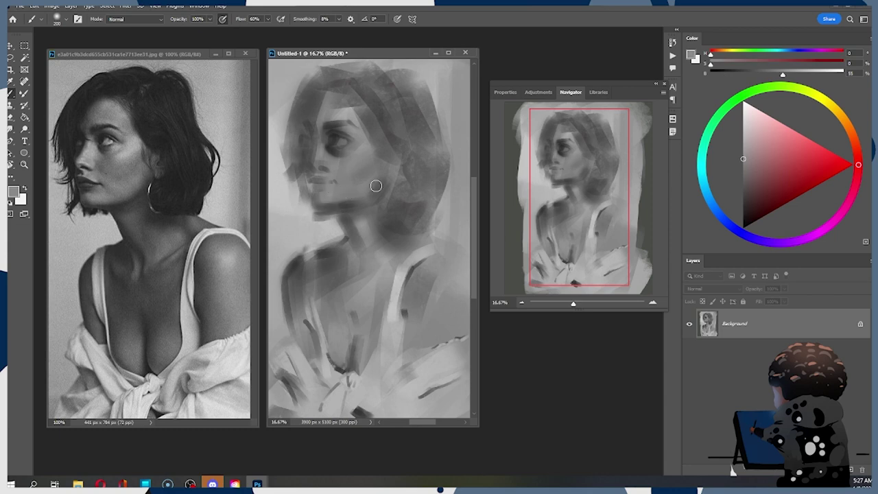
{"action": "left_click", "coordinate": [300, 278], "text": "alt"}
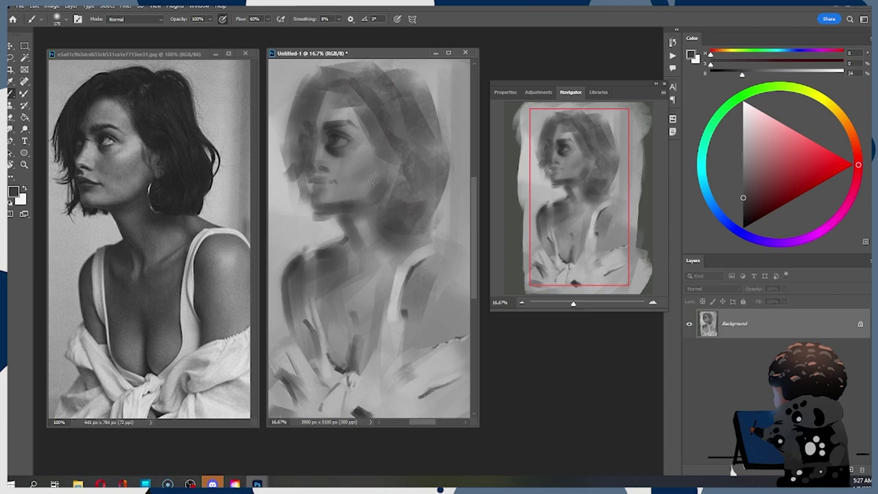
{"action": "key", "text": "bracketleft"}
{"action": "key", "text": "bracketleft"}
{"action": "key", "text": "bracketright"}
Darken the hair above the forehead at 9% brightness with a soft brush of about 300 px.
{"action": "left_click", "coordinate": [336, 138], "text": "alt"}
{"action": "left_click", "coordinate": [743, 216]}
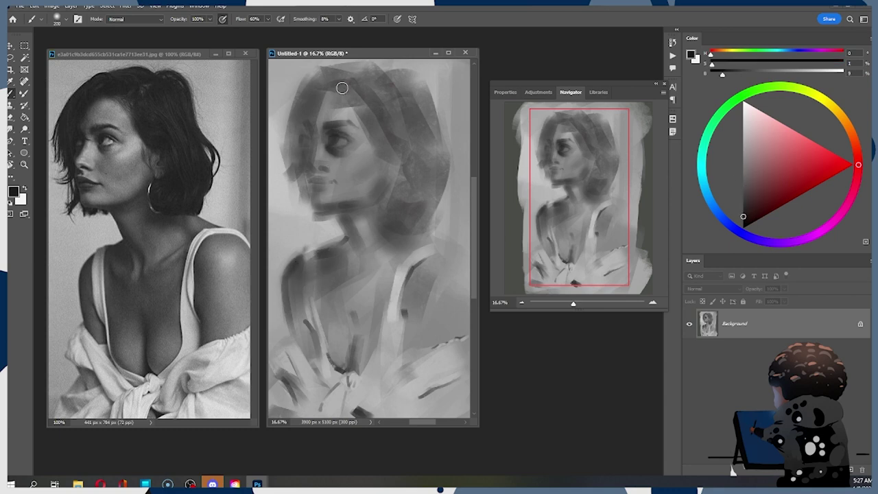
{"action": "left_click_drag", "start_coordinate": [334, 92], "coordinate": [379, 72]}
{"action": "key", "text": "ctrl+z"}
{"action": "key", "text": "bracketleft"}
{"action": "key", "text": "bracketleft"}
{"action": "left_click_drag", "start_coordinate": [333, 89], "coordinate": [375, 69]}
{"action": "left_click_drag", "start_coordinate": [339, 92], "coordinate": [362, 88]}
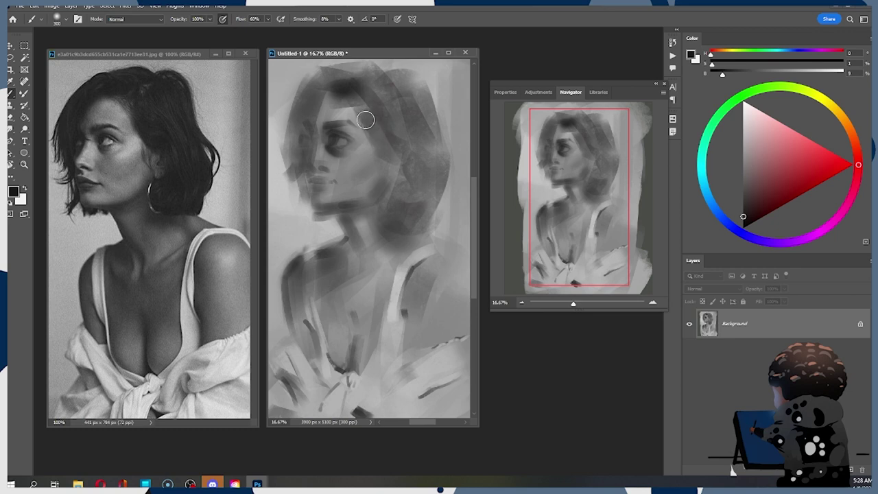
Darken the hair falling from the parting along the face at 9% brightness with a soft brush of about 400 px.
{"action": "left_click_drag", "start_coordinate": [365, 120], "coordinate": [382, 155]}
{"action": "key", "text": "ctrl+z"}
{"action": "key", "text": "bracketright"}
{"action": "left_click_drag", "start_coordinate": [325, 85], "coordinate": [312, 139]}
{"action": "key", "text": "bracketright"}
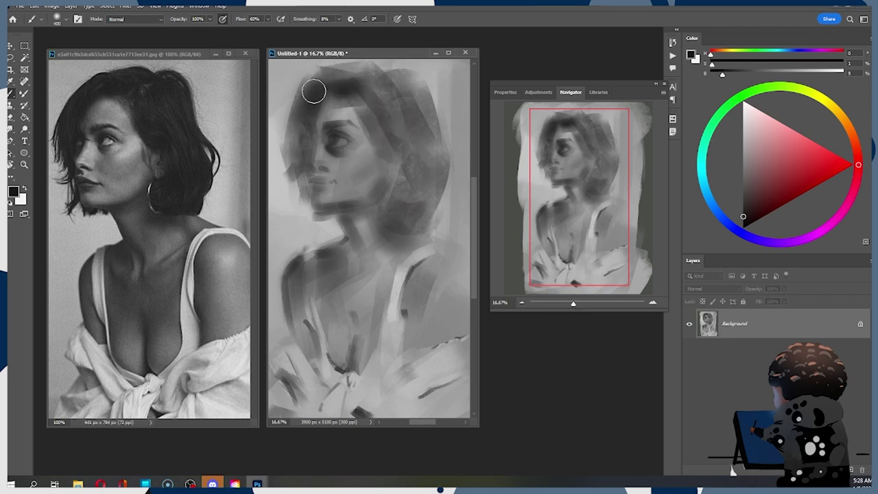
{"action": "mouse_move", "coordinate": [316, 85]}
{"action": "left_mouse_down"}
{"action": "mouse_move", "coordinate": [303, 176]}
{"action": "mouse_move", "coordinate": [360, 106]}
{"action": "mouse_move", "coordinate": [309, 126]}
{"action": "mouse_move", "coordinate": [305, 142]}
{"action": "mouse_move", "coordinate": [335, 141]}
{"action": "left_mouse_up"}
{"action": "key", "text": "ctrl+z"}
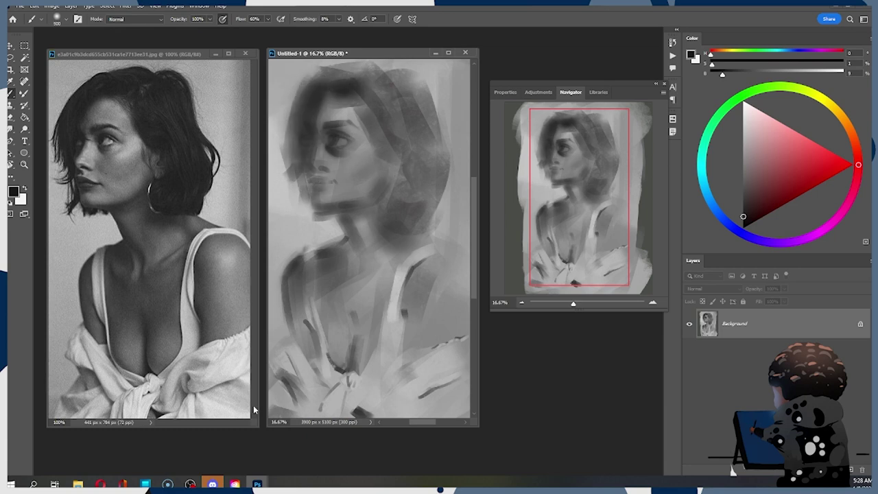
Undo the last stroke and darken the hair beside the forehead at 9% brightness with a soft brush of about 400 px.
{"action": "key", "text": "ctrl+z"}
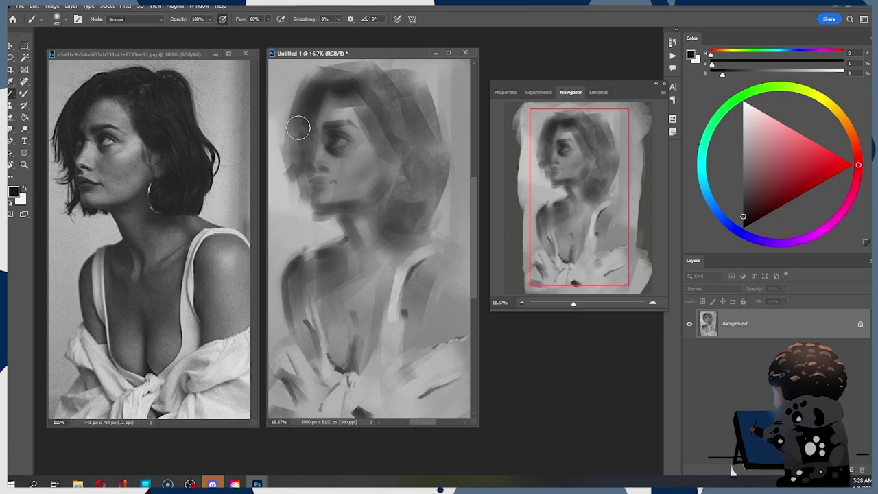
{"action": "key", "text": "bracketleft"}
{"action": "left_click_drag", "start_coordinate": [300, 128], "coordinate": [295, 150]}
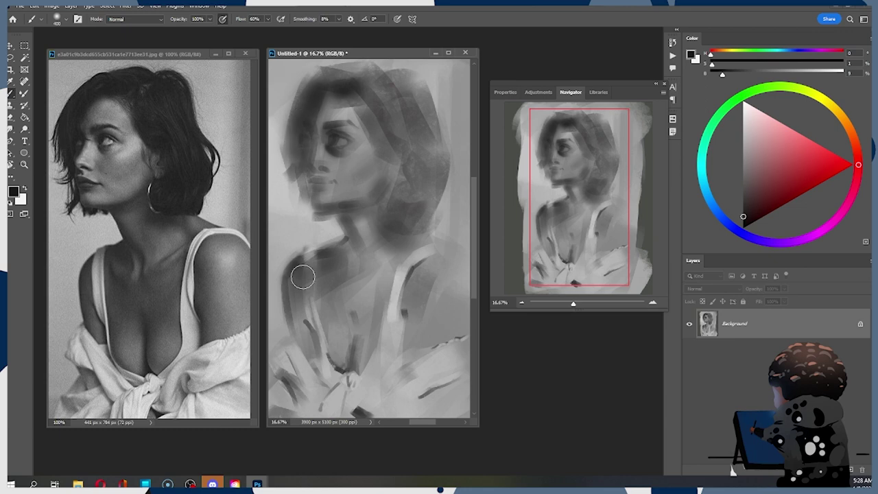
Soften the cheek shading with a sampled 49% gray and a soft brush reduced to about 200 px.
{"action": "key", "text": "bracketleft"}
{"action": "key", "text": "bracketleft"}
{"action": "key", "text": "bracketleft"}
{"action": "left_click", "coordinate": [339, 193], "text": "alt"}
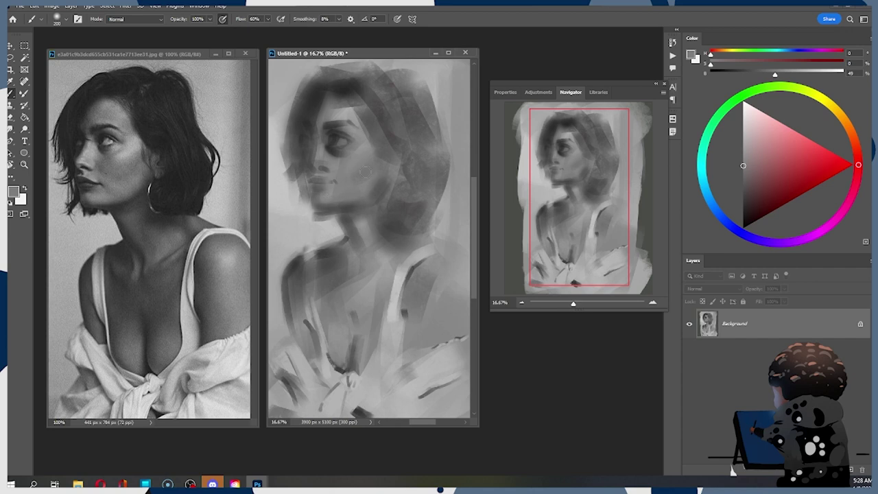
Undo the last stroke and deepen the shadow along the jaw at 22% brightness, sampled from the hair, with a smaller soft brush.
{"action": "left_click", "coordinate": [351, 81], "text": "alt"}
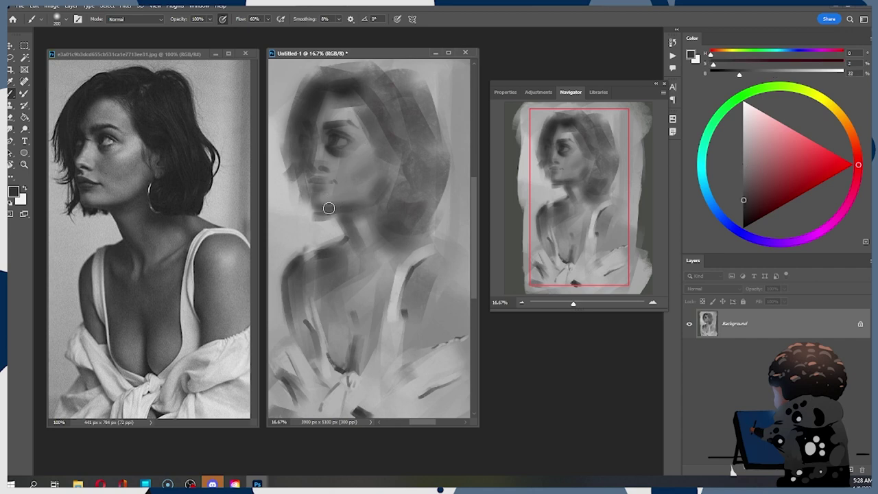
{"action": "key", "text": "ctrl+z"}
{"action": "key", "text": "bracketleft"}
{"action": "key", "text": "bracketleft"}
{"action": "left_click_drag", "start_coordinate": [336, 205], "coordinate": [359, 203]}
{"action": "key", "text": "bracketleft"}
{"action": "key", "text": "bracketleft"}
Blend the face shading with sampled grays of 48% and 65% brightness, reducing the soft brush from about 175 to 150 px.
{"action": "left_click", "coordinate": [362, 200], "text": "alt"}
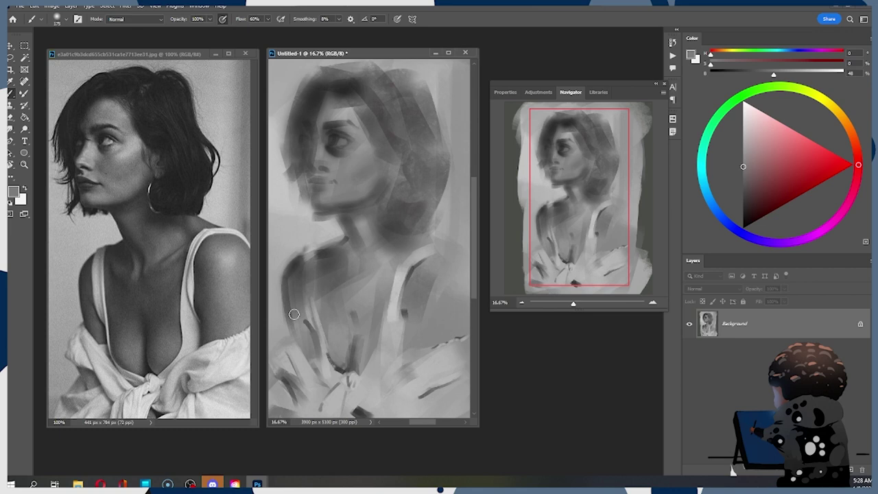
{"action": "left_click", "coordinate": [347, 141], "text": "alt"}
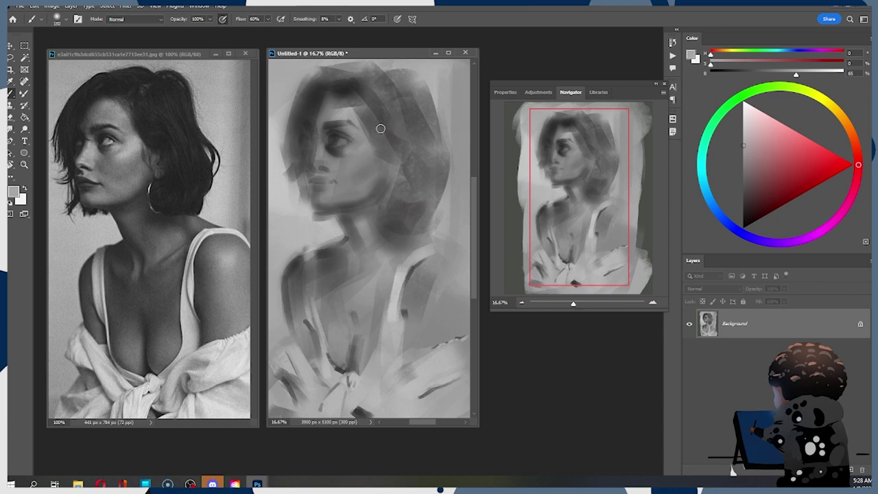
{"action": "key", "text": "bracketleft"}
Deepen the eye with grays of 21% and 9% brightness and a soft brush of about 50 to 100 px.
{"action": "left_click", "coordinate": [337, 144], "text": "alt"}
{"action": "key", "text": "bracketleft"}
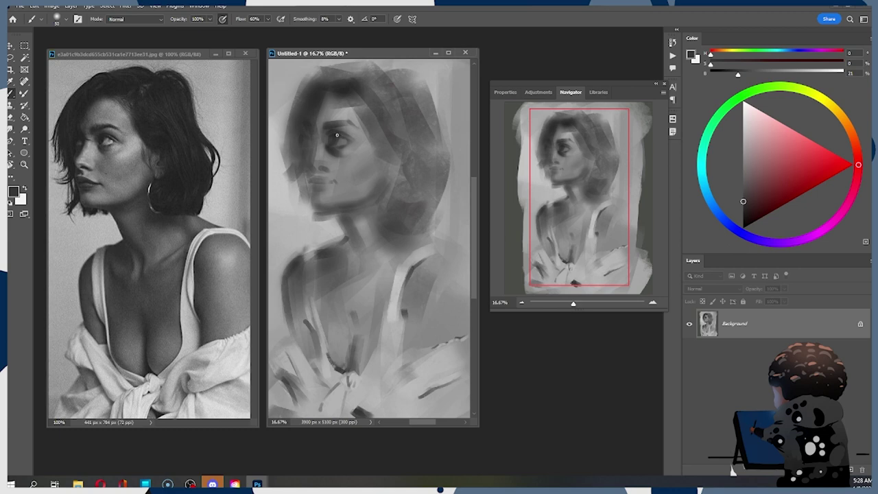
{"action": "left_click_drag", "start_coordinate": [745, 203], "coordinate": [742, 217]}
{"action": "key", "text": "bracketright"}
{"action": "key", "text": "bracketright"}
{"action": "key", "text": "bracketleft"}
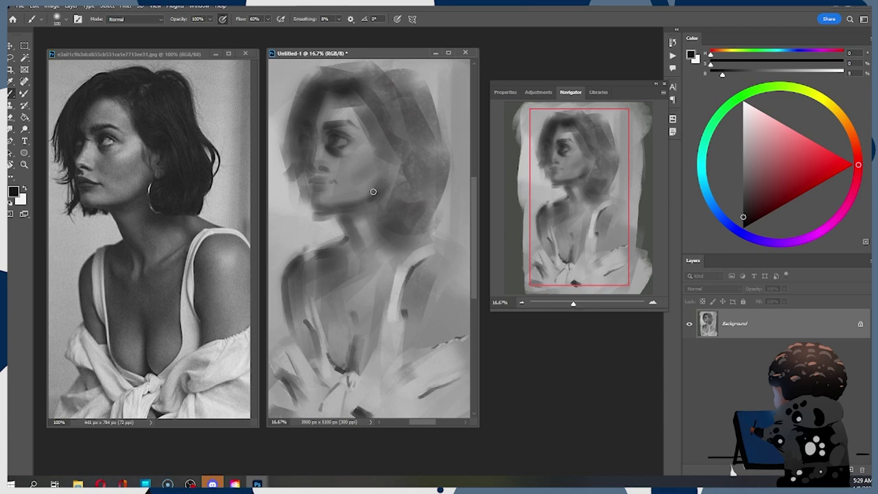
Smooth the cheek and jaw shading with a sampled 49% gray and a soft brush of about 250 px.
{"action": "left_click", "coordinate": [362, 193], "text": "alt"}
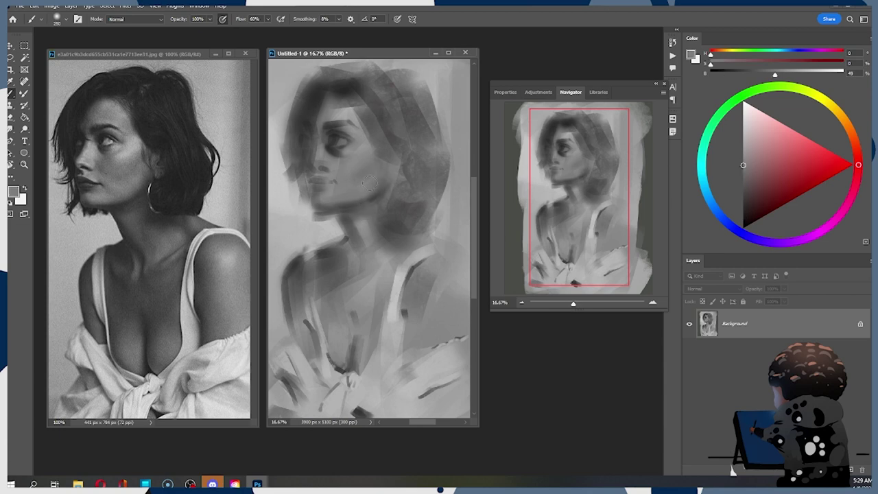
{"action": "left_click", "coordinate": [367, 188], "text": "alt"}
{"action": "key", "text": "alt"}
Try to shade the area between the nose and cheek at 36% brightness with a soft brush of about 175 px.
{"action": "left_click", "coordinate": [377, 127], "text": "alt"}
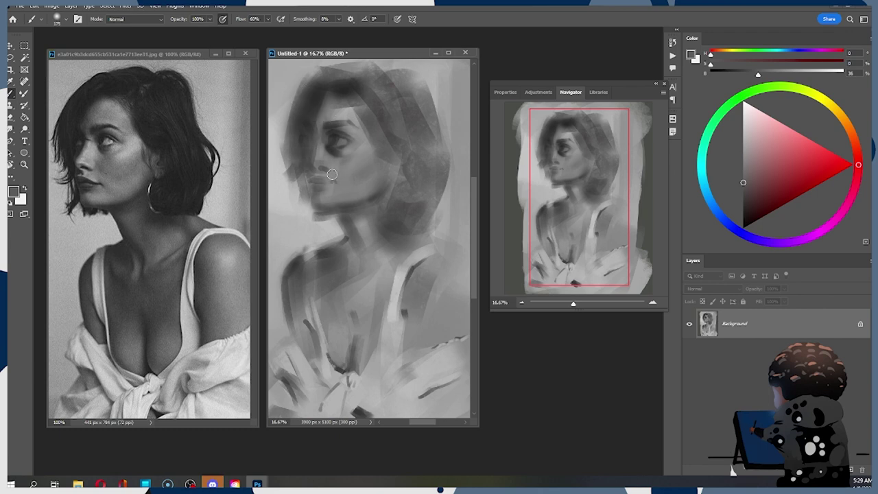
{"action": "left_click_drag", "start_coordinate": [334, 168], "coordinate": [343, 180]}
{"action": "key", "text": "ctrl+z"}
{"action": "key", "text": "ctrl"}
Lighten the cheek and chin with sampled grays of 59% and 67% brightness and a soft brush of about 175 to 200 px.
{"action": "left_click", "coordinate": [363, 170], "text": "alt"}
{"action": "key", "text": "bracketleft"}
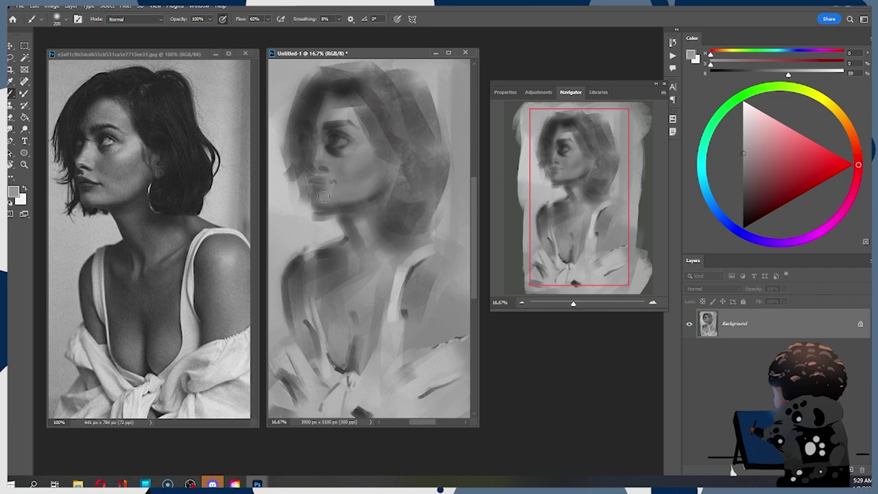
{"action": "left_click", "coordinate": [348, 141], "text": "alt"}
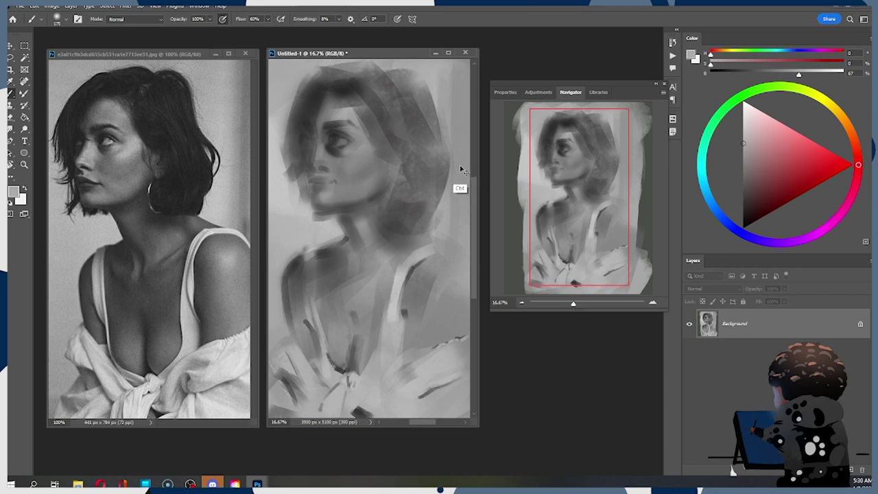
{"action": "left_click_drag", "start_coordinate": [338, 198], "coordinate": [350, 202]}
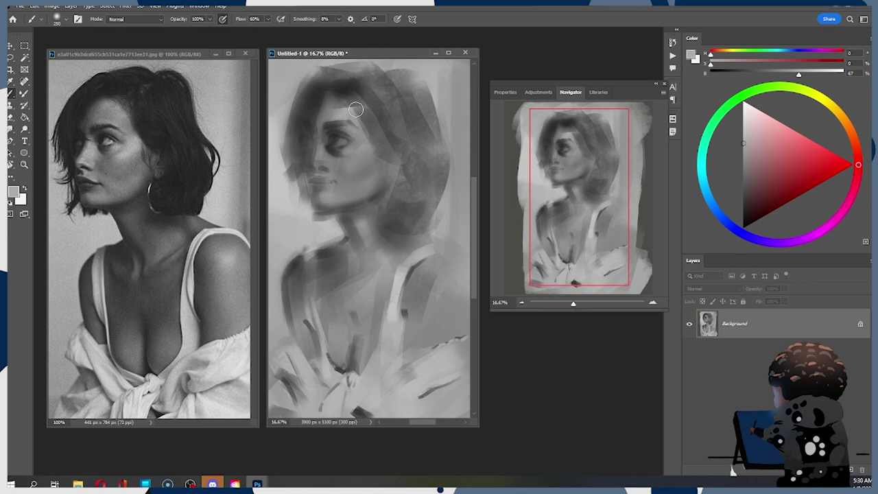
Try to refine the facial features with sampled grays of 19% and 39% brightness, reducing the soft brush to about 80 px.
{"action": "left_click", "coordinate": [337, 141], "text": "alt"}
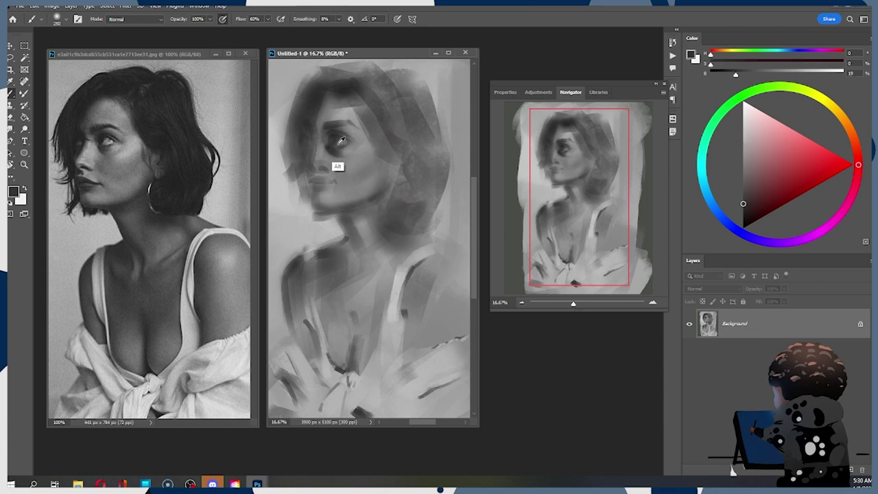
{"action": "key", "text": "bracketleft"}
{"action": "key", "text": "bracketleft"}
{"action": "key", "text": "bracketleft"}
{"action": "left_click", "coordinate": [336, 137], "text": "alt"}
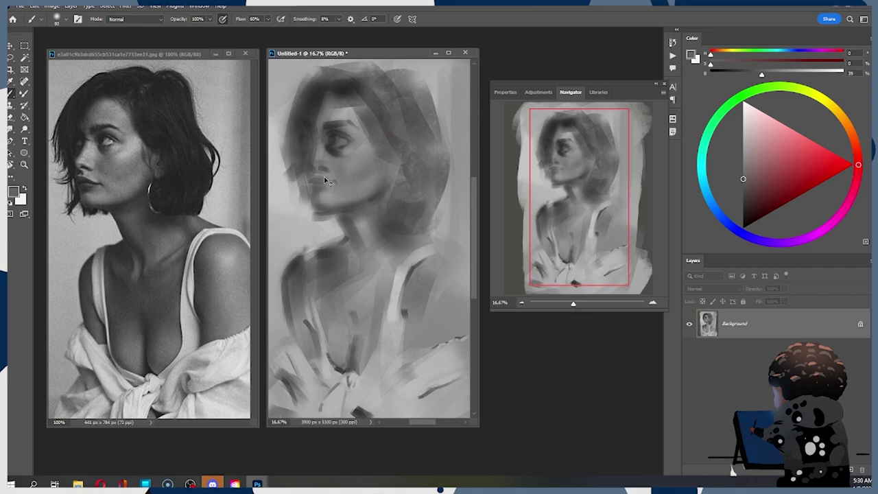
{"action": "key", "text": "ctrl+z"}
{"action": "key", "text": "ctrl+z"}
{"action": "key", "text": "ctrl+z"}
Darken the hair beside the temple and cheek at 10% brightness with a soft brush enlarged to about 500 px.
{"action": "left_click", "coordinate": [345, 89], "text": "alt"}
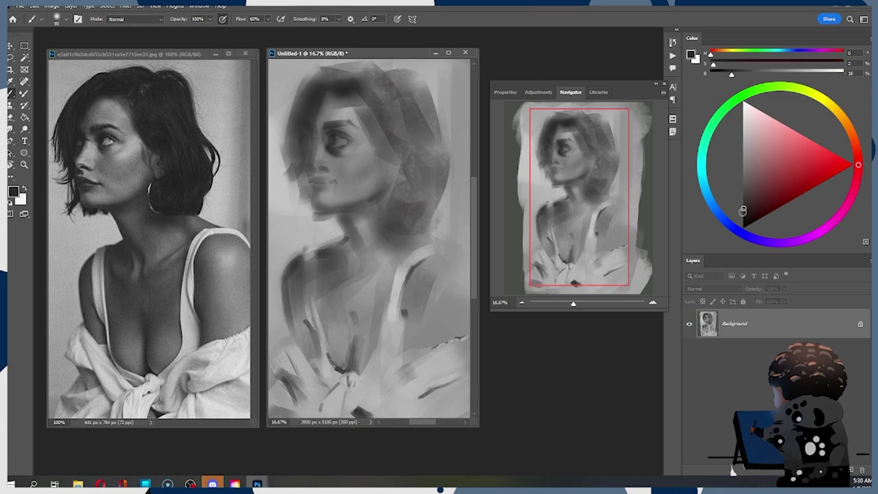
{"action": "left_click", "coordinate": [743, 214]}
{"action": "key", "text": "bracketright"}
{"action": "key", "text": "bracketright"}
{"action": "key", "text": "bracketright"}
{"action": "key", "text": "bracketright"}
{"action": "key", "text": "bracketright"}
{"action": "key", "text": "bracketright"}
{"action": "key", "text": "bracketright"}
{"action": "key", "text": "bracketright"}
{"action": "mouse_move", "coordinate": [384, 138]}
{"action": "left_mouse_down"}
{"action": "mouse_move", "coordinate": [408, 164]}
{"action": "mouse_move", "coordinate": [421, 159]}
{"action": "left_mouse_up"}
{"action": "key", "text": "ctrl+z"}
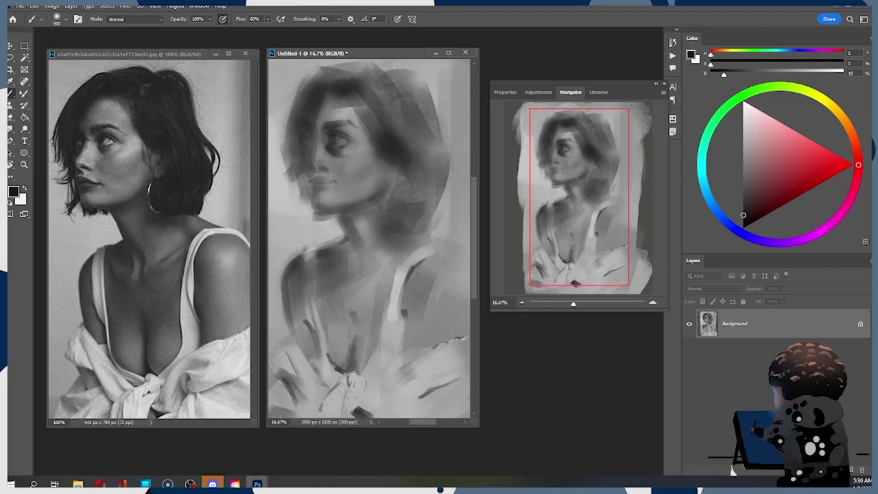
Darken the lower hair mass behind the jaw and neck at 10% brightness, varying the soft brush up to about 500 px.
{"action": "mouse_move", "coordinate": [398, 200]}
{"action": "left_mouse_down"}
{"action": "mouse_move", "coordinate": [405, 190]}
{"action": "mouse_move", "coordinate": [390, 226]}
{"action": "mouse_move", "coordinate": [411, 199]}
{"action": "mouse_move", "coordinate": [420, 215]}
{"action": "left_mouse_up"}
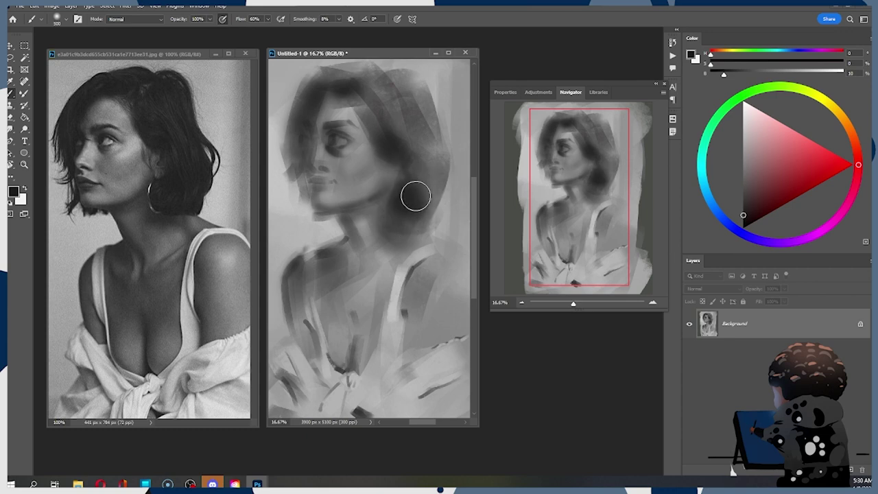
{"action": "key", "text": "bracketleft"}
{"action": "key", "text": "bracketleft"}
{"action": "key", "text": "bracketleft"}
{"action": "key", "text": "bracketleft"}
{"action": "left_click_drag", "start_coordinate": [402, 227], "coordinate": [415, 222]}
{"action": "key", "text": "bracketright"}
{"action": "key", "text": "bracketright"}
{"action": "key", "text": "bracketright"}
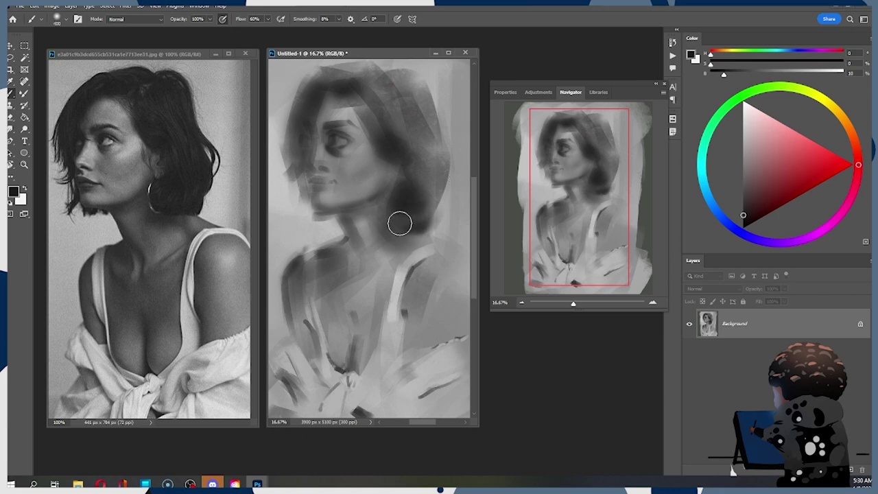
Darken the hair above the forehead at 10% brightness, reducing the soft brush from about 400 to 250 px.
{"action": "left_click", "coordinate": [324, 88]}
{"action": "left_click", "coordinate": [342, 93]}
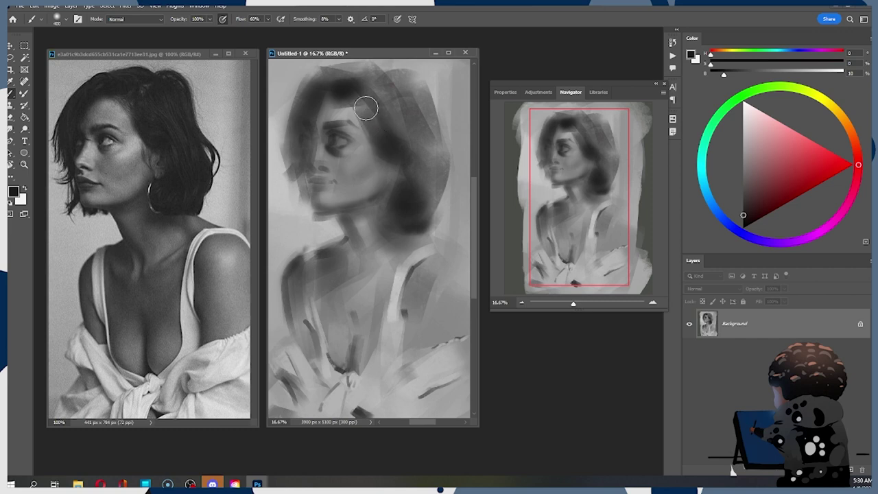
{"action": "key", "text": "bracketleft"}
{"action": "key", "text": "bracketleft"}
{"action": "key", "text": "bracketleft"}
{"action": "key", "text": "bracketleft"}
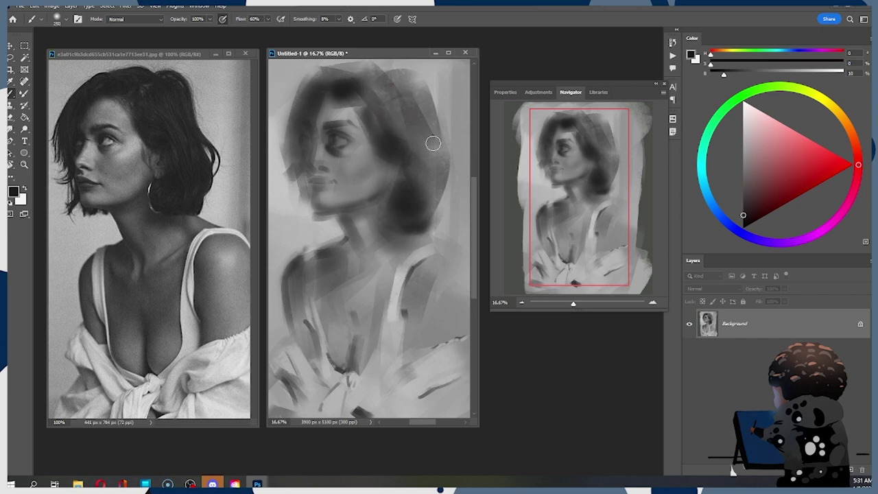
Darken the hair along the back of the head at 10% brightness with a soft brush of about 400 px, redoing the first stroke.
{"action": "key", "text": "bracketright"}
{"action": "key", "text": "bracketright"}
{"action": "key", "text": "bracketright"}
{"action": "key", "text": "bracketright"}
{"action": "left_click_drag", "start_coordinate": [436, 140], "coordinate": [432, 196]}
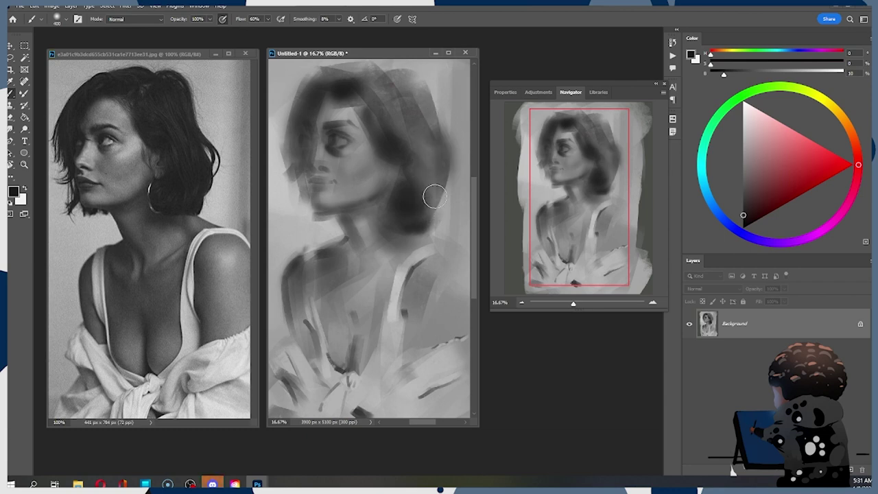
{"action": "key", "text": "ctrl+z"}
{"action": "left_click_drag", "start_coordinate": [434, 142], "coordinate": [418, 247]}
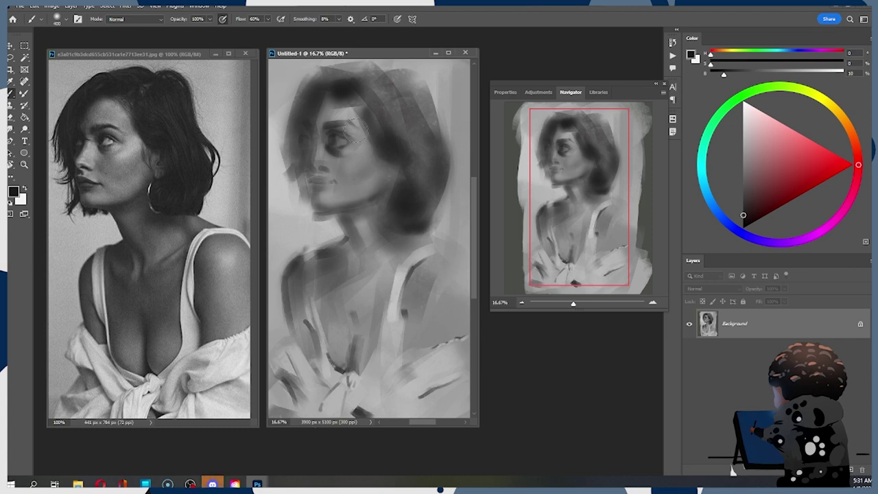
{"action": "key", "text": "l"}
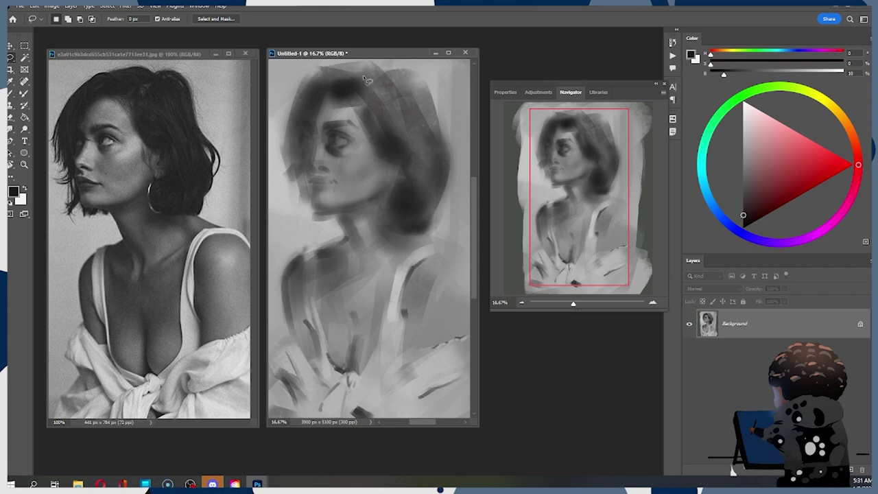
{"action": "mouse_move", "coordinate": [363, 137]}
{"action": "left_mouse_down"}
{"action": "mouse_move", "coordinate": [368, 147]}
{"action": "mouse_move", "coordinate": [351, 161]}
{"action": "mouse_move", "coordinate": [323, 151]}
{"action": "mouse_move", "coordinate": [332, 131]}
{"action": "mouse_move", "coordinate": [368, 137]}
{"action": "left_mouse_up"}
{"action": "key", "text": "ctrl+t"}
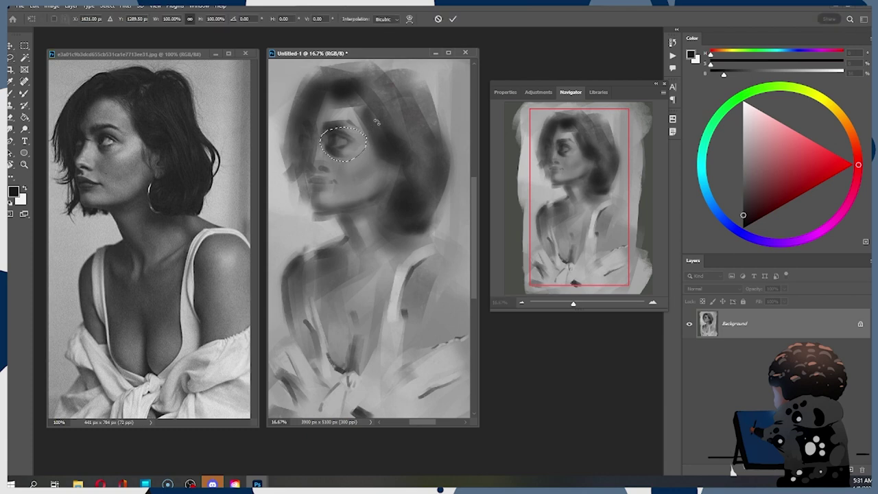
{"action": "left_click_drag", "start_coordinate": [370, 127], "coordinate": [358, 139]}
{"action": "left_click", "coordinate": [437, 19]}
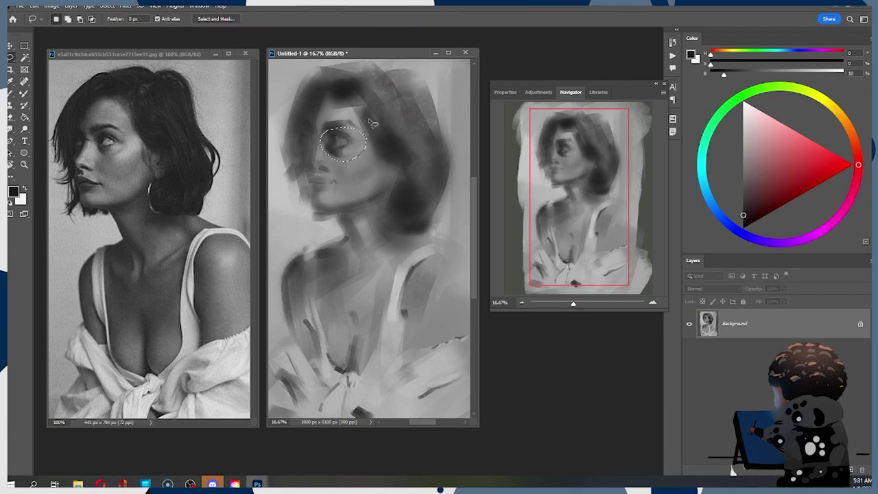
{"action": "left_click", "coordinate": [356, 106]}
Use Liquify to shrink the eye with Pucker at size 664, adjust the face with Forward Warp at size 462, and apply it.
{"action": "left_click", "coordinate": [125, 6]}
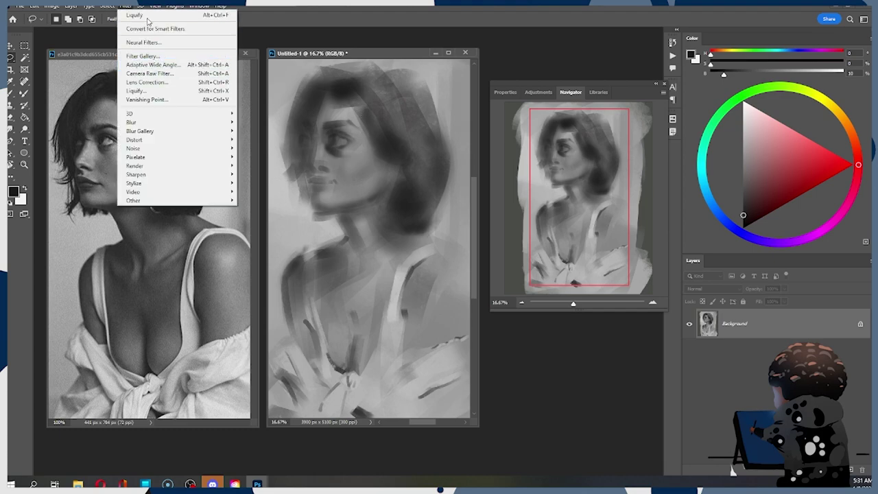
{"action": "left_click", "coordinate": [151, 82]}
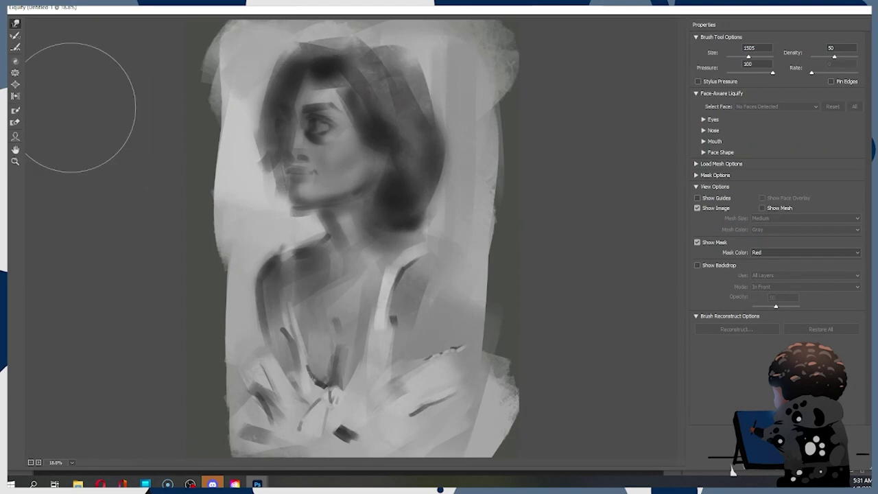
{"action": "left_click", "coordinate": [15, 72]}
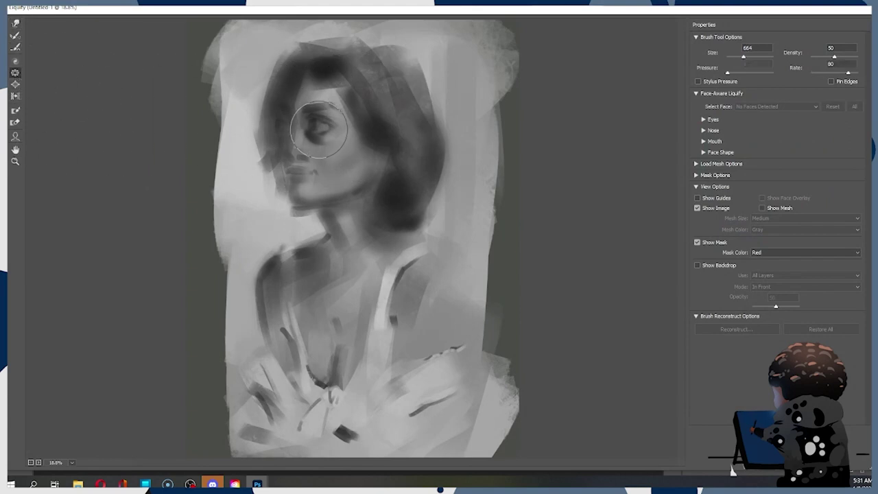
{"action": "left_click_drag", "start_coordinate": [320, 129], "coordinate": [325, 115]}
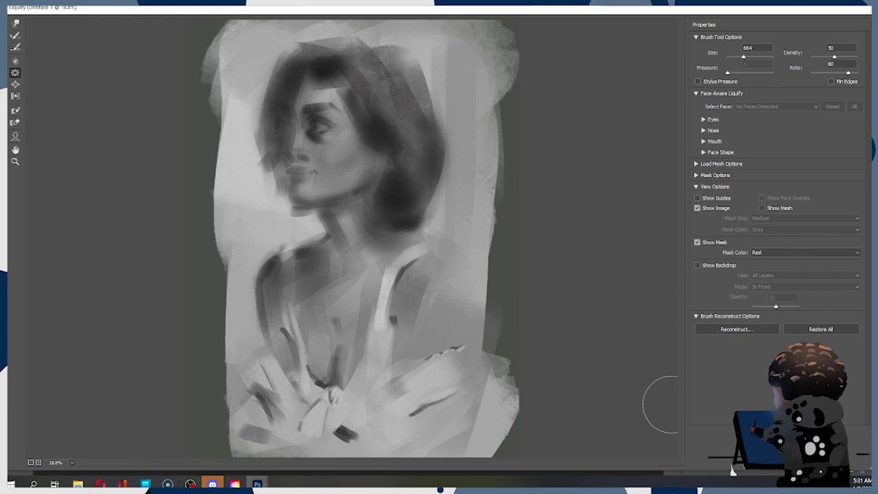
{"action": "left_click", "coordinate": [15, 23]}
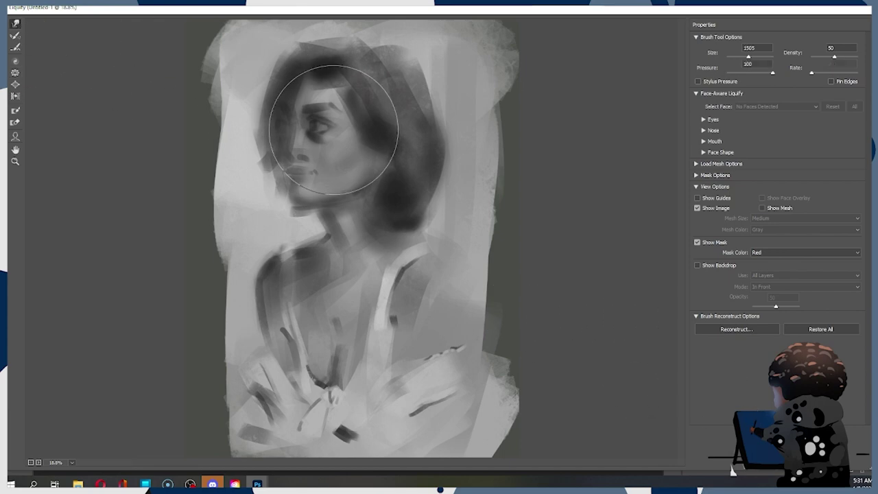
{"action": "left_click", "coordinate": [741, 57]}
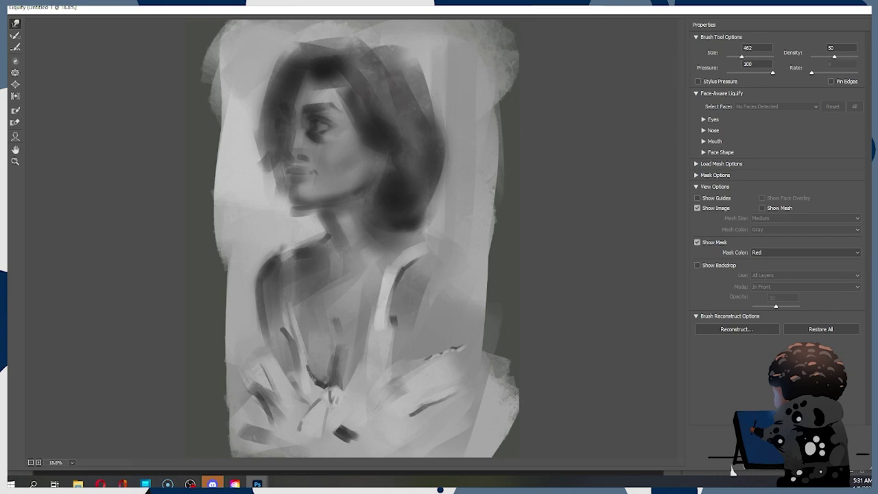
{"action": "key", "text": "Return"}
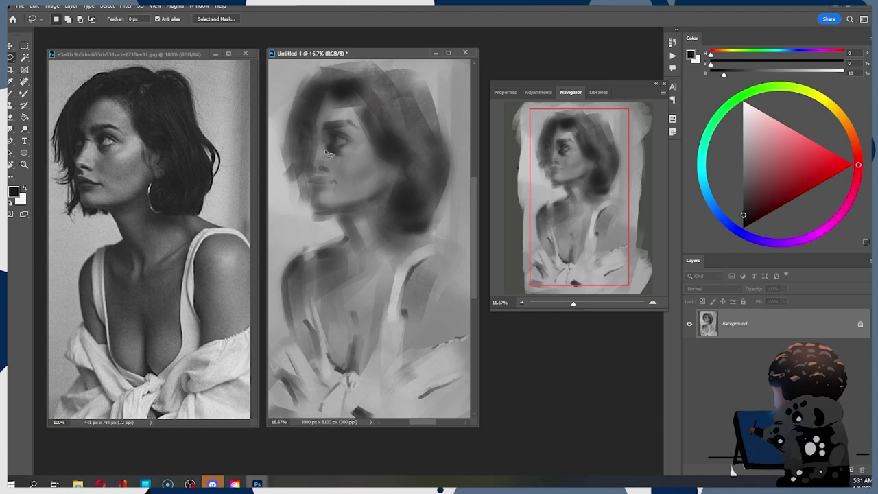
Switch to the Hard Round brush for detailing the painted eye.
{"action": "key", "text": "b"}
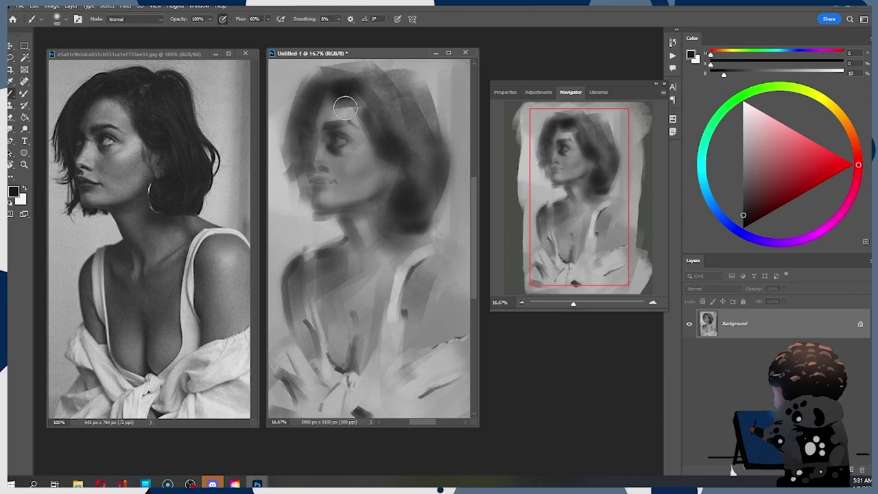
{"action": "left_click", "coordinate": [333, 145], "text": "alt"}
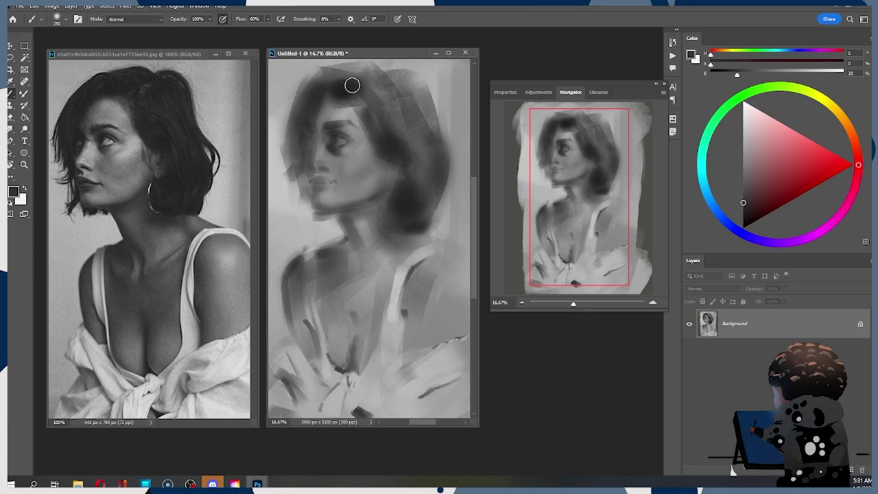
{"action": "right_click", "coordinate": [351, 122]}
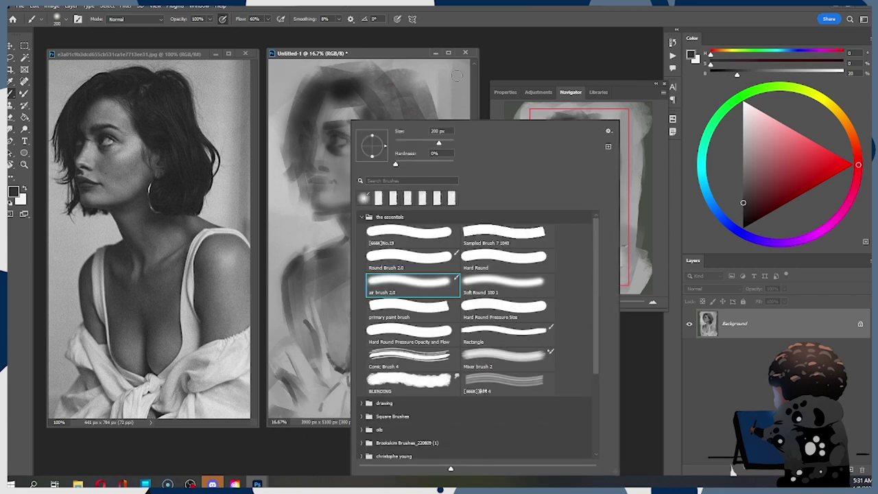
{"action": "left_click", "coordinate": [490, 263]}
{"action": "key", "text": "Return"}
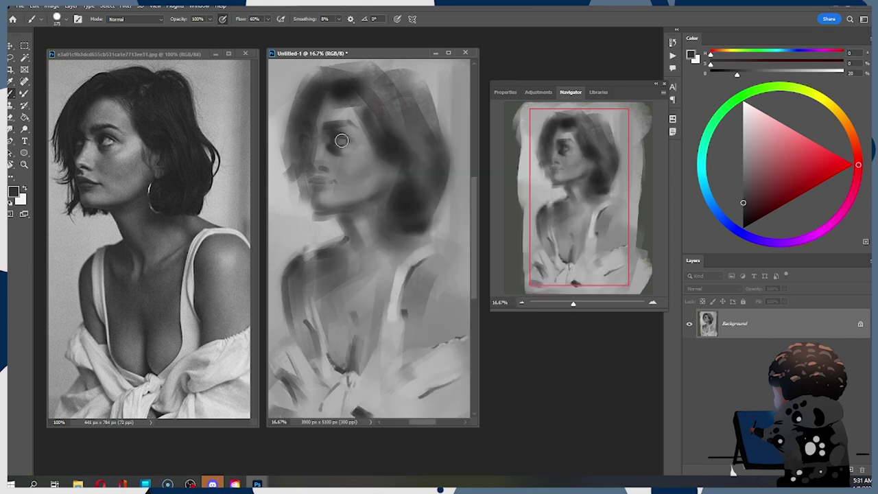
Refine the eye with a hard brush of about 30–35 px, using tones sampled from it at 40% and 20% brightness.
{"action": "key", "text": "bracketleft"}
{"action": "key", "text": "bracketleft"}
{"action": "key", "text": "bracketleft"}
{"action": "key", "text": "bracketleft"}
{"action": "key", "text": "bracketleft"}
{"action": "key", "text": "bracketleft"}
{"action": "left_click", "coordinate": [338, 137], "text": "alt"}
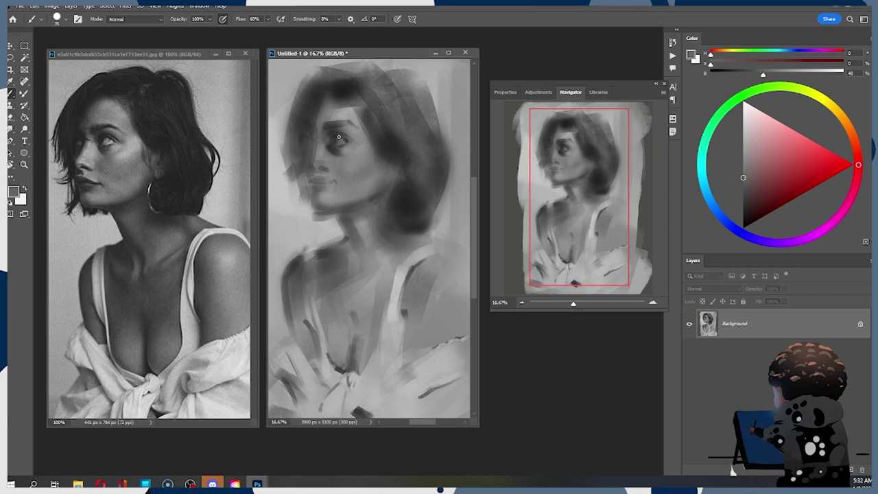
{"action": "left_click", "coordinate": [340, 137], "text": "alt"}
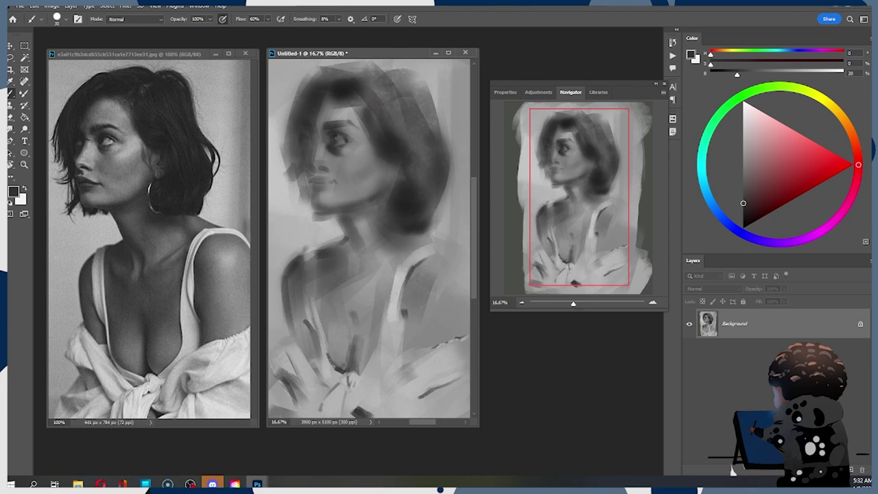
Define the eye and eyelid with near-black at 12–13% brightness and a sampled 41% grey, using a small hard brush of about 25–40 px.
{"action": "left_click", "coordinate": [741, 214]}
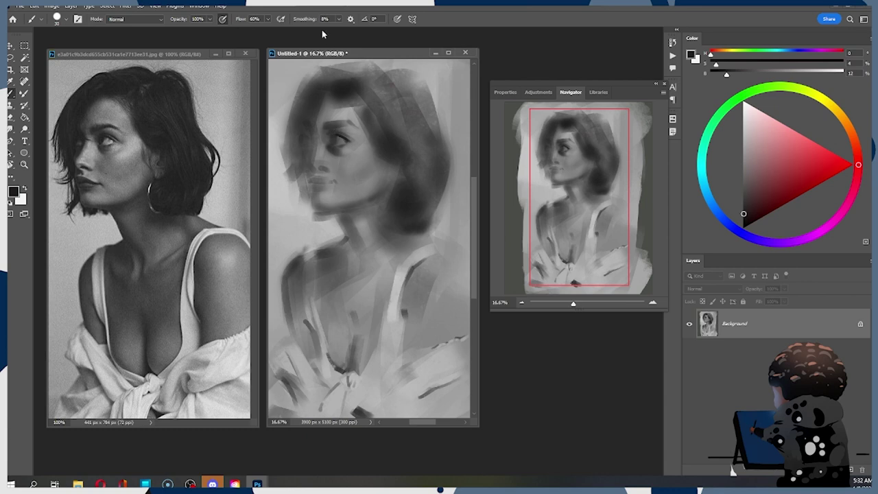
{"action": "left_click", "coordinate": [327, 124], "text": "alt"}
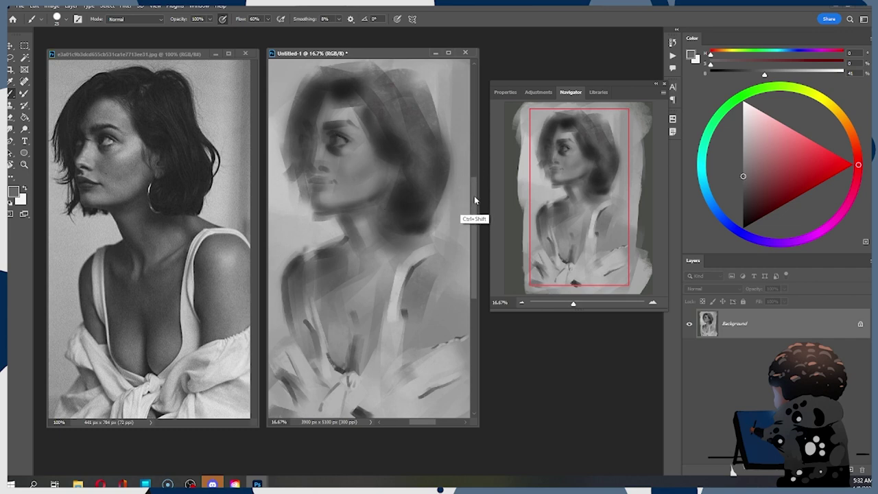
{"action": "key", "text": "alt"}
{"action": "left_click", "coordinate": [345, 134], "text": "alt"}
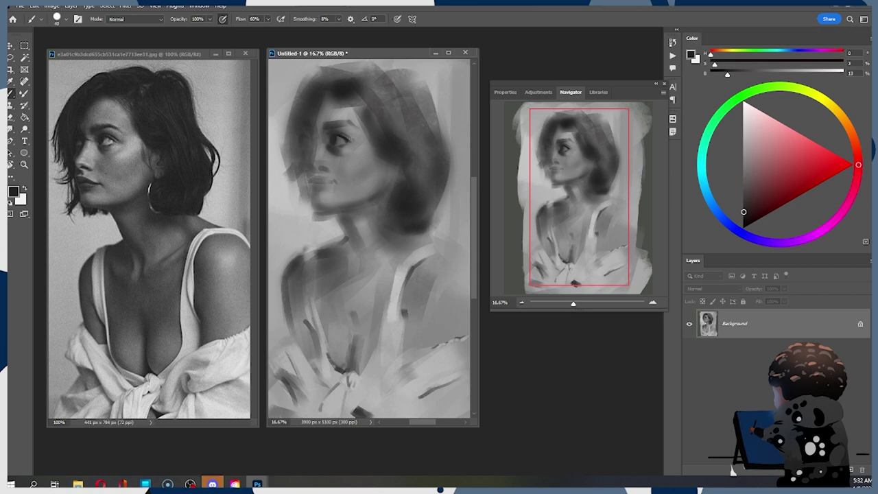
Blend the eye area with the Mixer Brush, then return to the hard Brush tool.
{"action": "key", "text": "shift+b"}
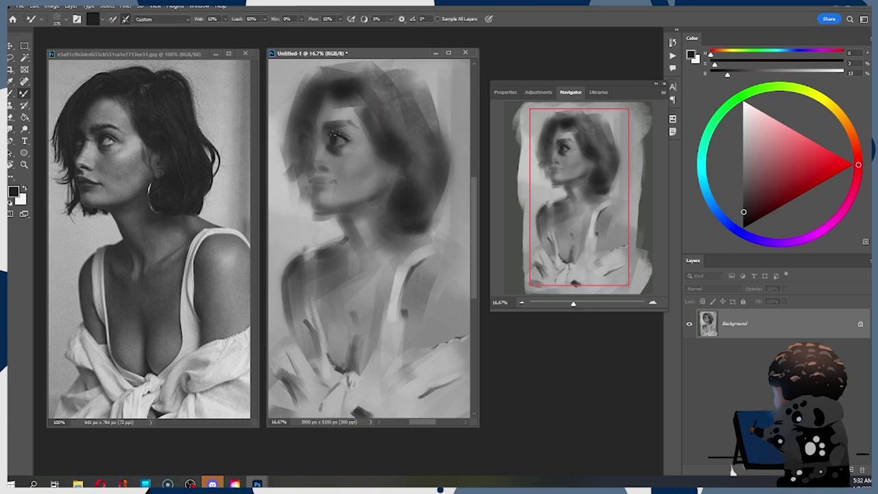
{"action": "left_click", "coordinate": [346, 137]}
{"action": "key", "text": "b"}
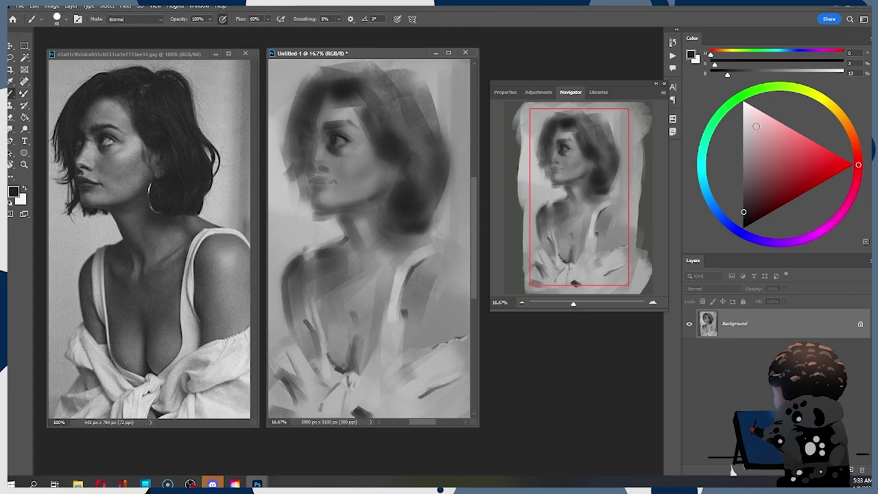
Paint the light accents of the eye at 79%, 70% and 85% brightness, reducing the hard brush from 60 to 50 px.
{"action": "left_click", "coordinate": [744, 128]}
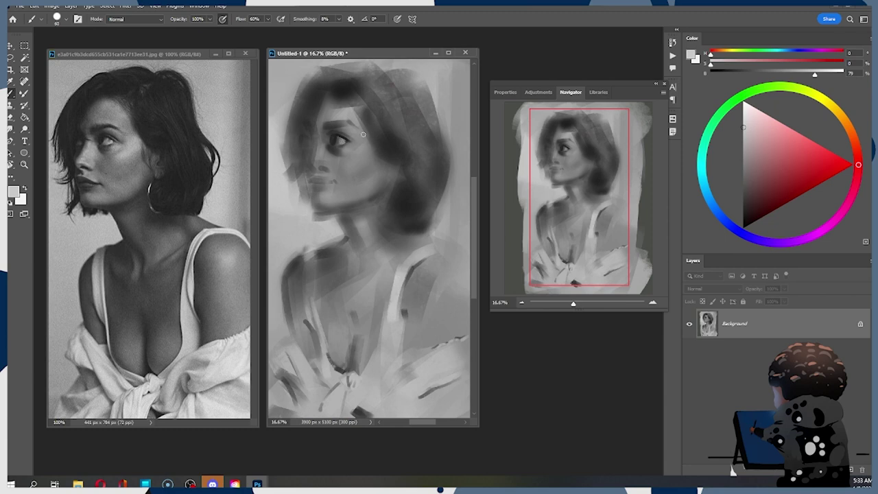
{"action": "key", "text": "["}
{"action": "key", "text": "ctrl"}
{"action": "left_click", "coordinate": [740, 140]}
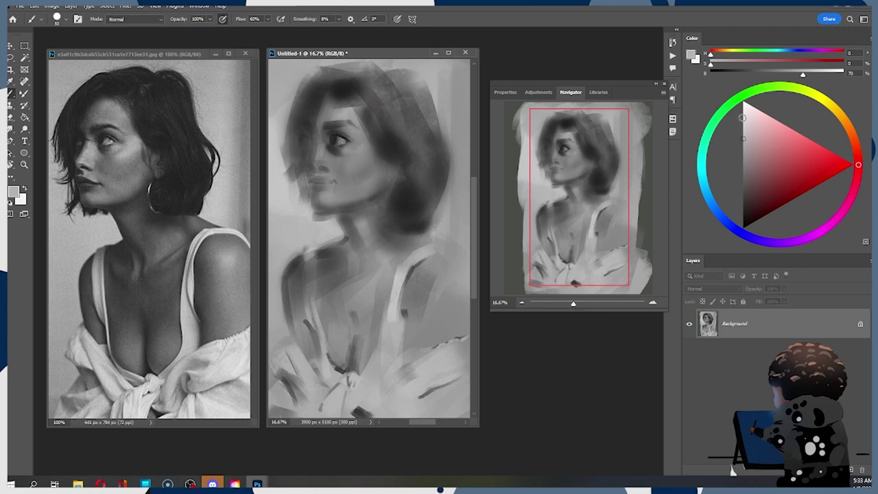
{"action": "left_click", "coordinate": [743, 119]}
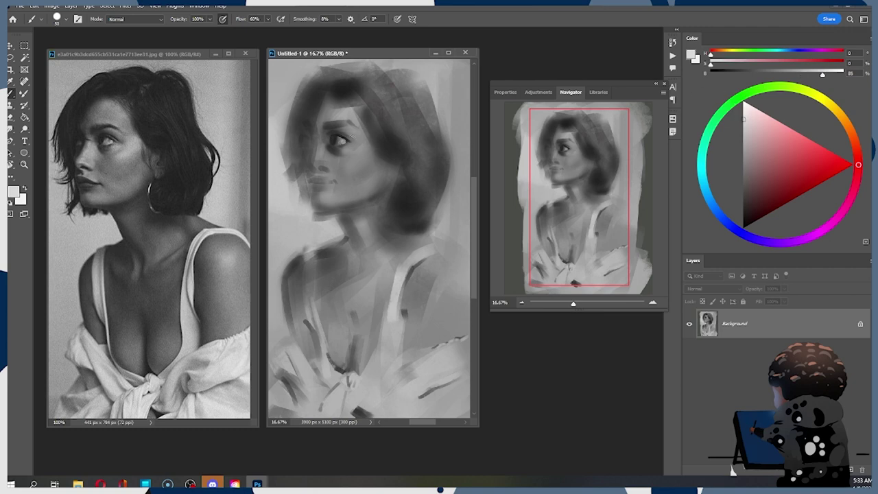
Soften the eye details with the Smudge tool at 100 px and 8% strength, then return to the Brush.
{"action": "key", "text": "r"}
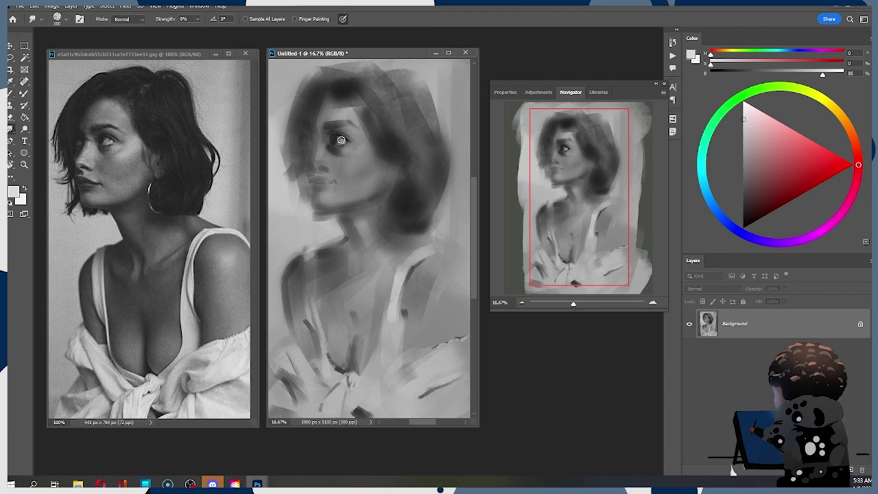
{"action": "key", "text": "b"}
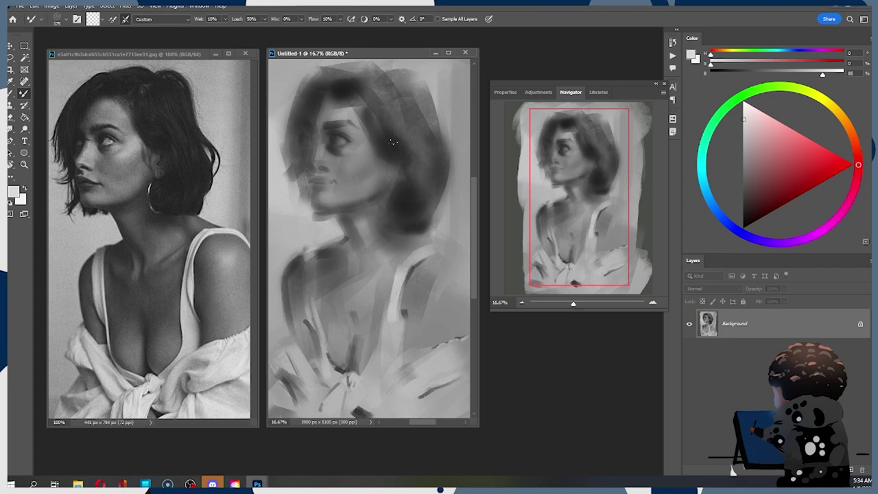
{"action": "key", "text": "shift+b"}
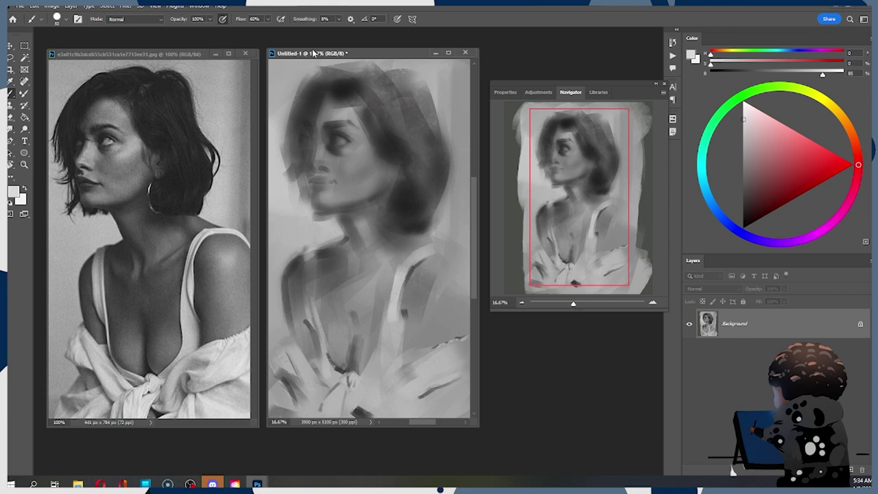
Sample the dark hair tone above the forehead and switch to the Soft Round 100 1 brush at 125 px.
{"action": "left_click", "coordinate": [347, 84], "text": "alt"}
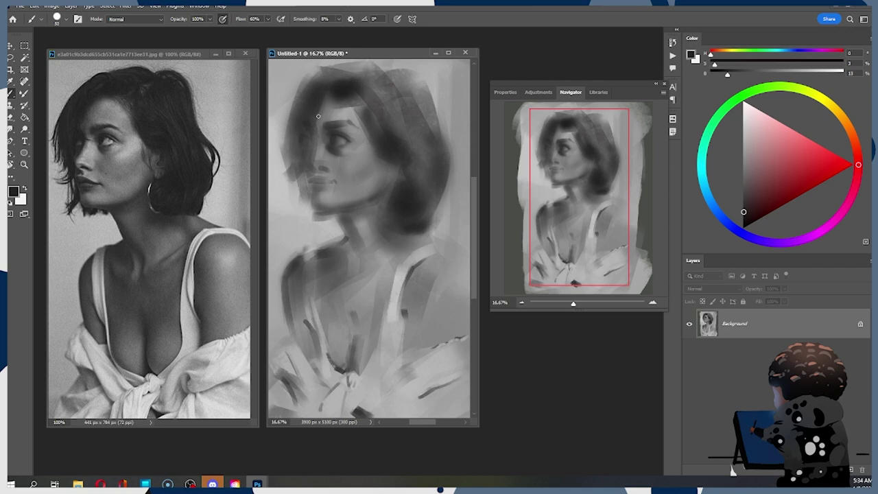
{"action": "key", "text": "bracketright"}
{"action": "key", "text": "bracketright"}
{"action": "key", "text": "bracketright"}
{"action": "right_click", "coordinate": [308, 119]}
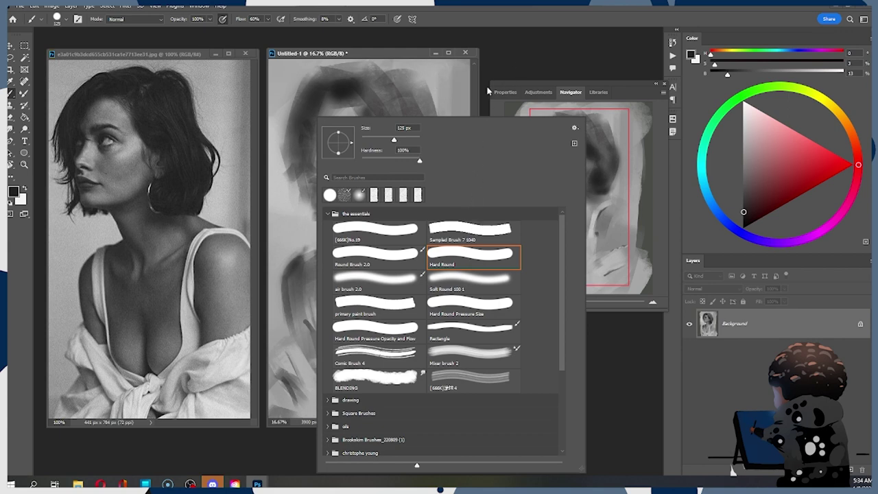
{"action": "double_click", "coordinate": [469, 278]}
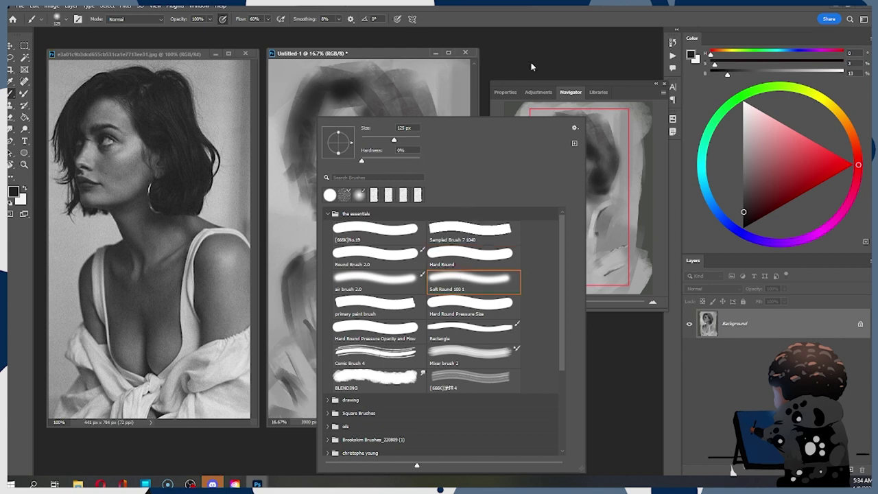
Soften the upper forehead along the hairline with sampled skin greys, enlarging the soft brush from about 175 px.
{"action": "left_click", "coordinate": [331, 111], "text": "alt"}
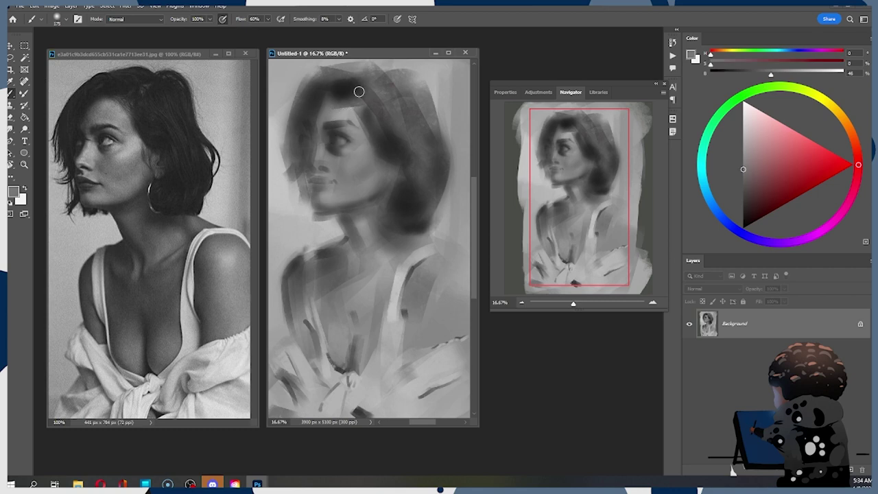
{"action": "left_click", "coordinate": [367, 169], "text": "alt"}
{"action": "key", "text": "bracketright"}
{"action": "key", "text": "bracketright"}
{"action": "key", "text": "bracketright"}
{"action": "mouse_move", "coordinate": [365, 100]}
{"action": "left_mouse_down"}
{"action": "mouse_move", "coordinate": [350, 103]}
{"action": "mouse_move", "coordinate": [357, 112]}
{"action": "mouse_move", "coordinate": [347, 100]}
{"action": "left_mouse_up"}
Rework the hair edge around the forehead with sampled tones at 14%, 24% and 13% brightness, reducing the soft brush from 400 to 150 px.
{"action": "left_click", "coordinate": [325, 114], "text": "alt"}
{"action": "key", "text": "bracketleft"}
{"action": "left_click", "coordinate": [347, 81], "text": "alt"}
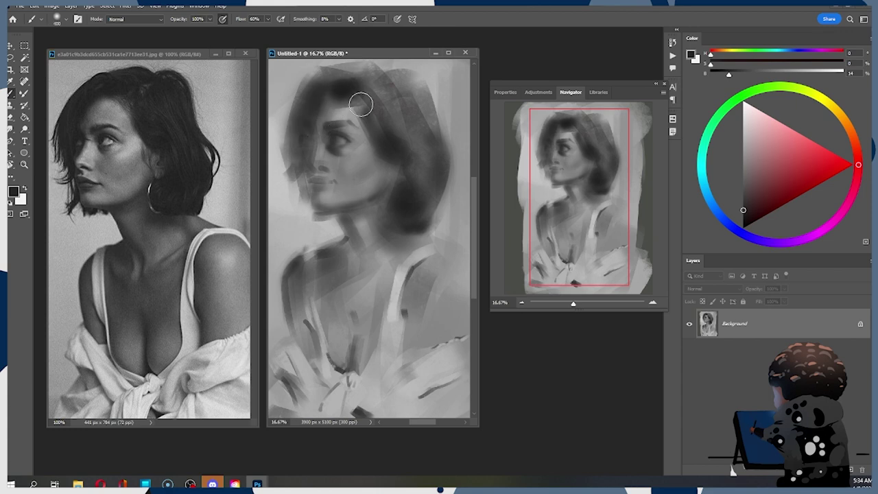
{"action": "key", "text": "bracketleft"}
{"action": "left_click", "coordinate": [315, 119], "text": "alt"}
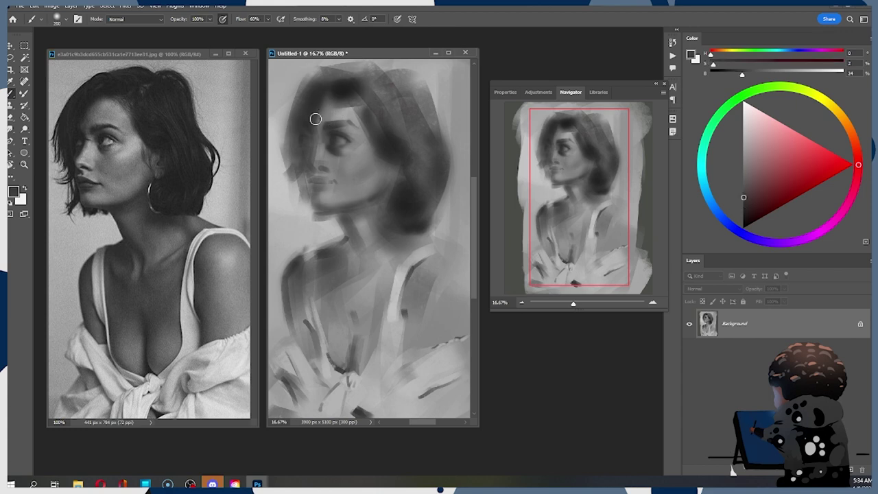
{"action": "left_click", "coordinate": [346, 82], "text": "alt"}
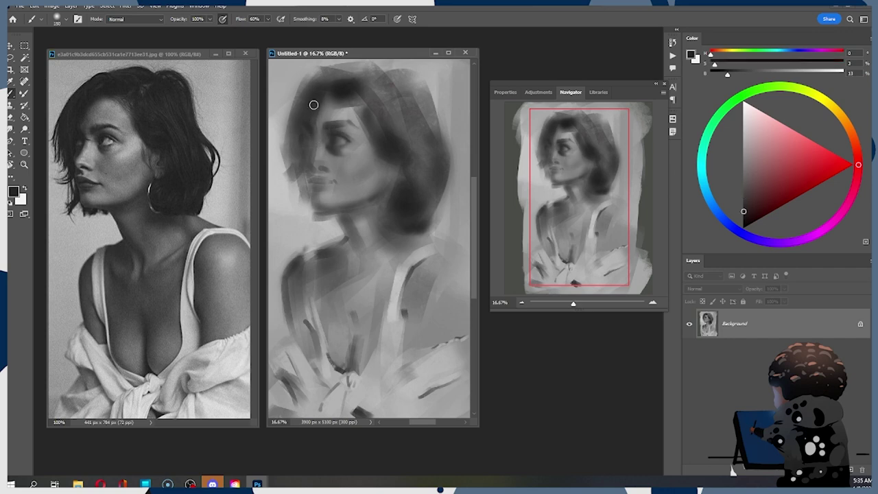
Darken the hair falling beside the face at 13% brightness, varying the soft brush size from 175 px.
{"action": "key", "text": "]"}
{"action": "key", "text": "r"}
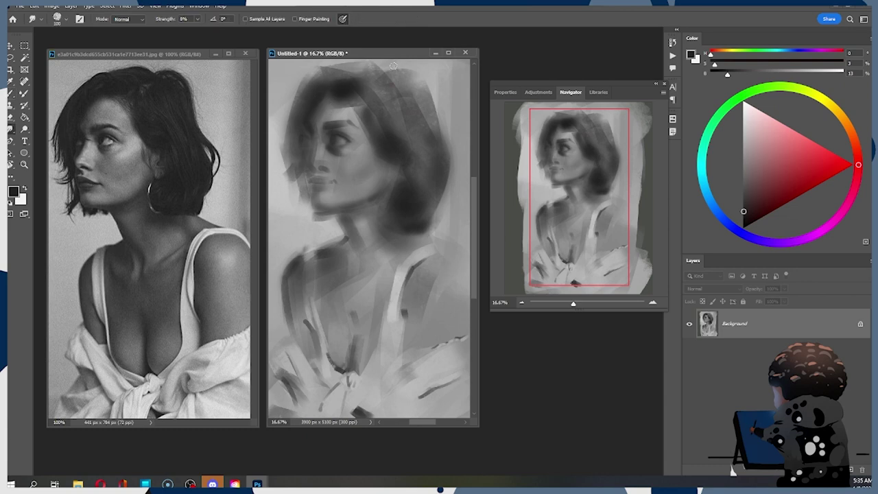
{"action": "key", "text": "b"}
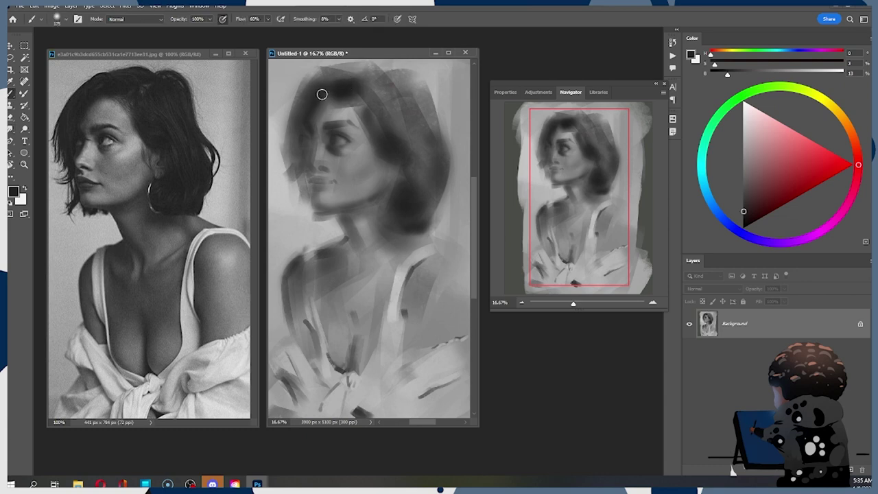
{"action": "key", "text": "bracketright"}
{"action": "key", "text": "bracketright"}
{"action": "key", "text": "bracketright"}
{"action": "key", "text": "bracketright"}
{"action": "key", "text": "bracketleft"}
{"action": "key", "text": "bracketleft"}
{"action": "key", "text": "bracketleft"}
{"action": "key", "text": "bracketleft"}
{"action": "key", "text": "bracketleft"}
{"action": "key", "text": "bracketleft"}
{"action": "key", "text": "bracketright"}
{"action": "key", "text": "bracketright"}
{"action": "key", "text": "bracketright"}
{"action": "key", "text": "bracketright"}
Shade the hair edge beside the face and the eyebrow with a sampled 32% grey and a soft brush of about 80 px.
{"action": "key", "text": "alt"}
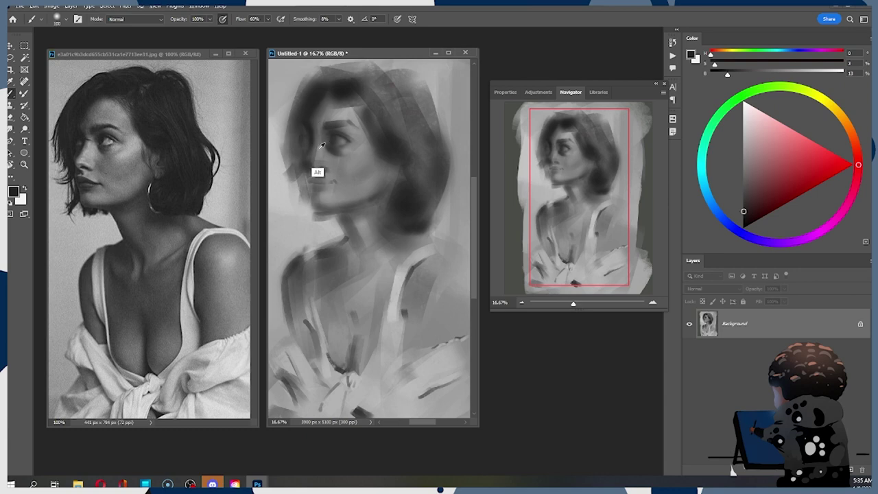
{"action": "left_click", "coordinate": [311, 148], "text": "alt"}
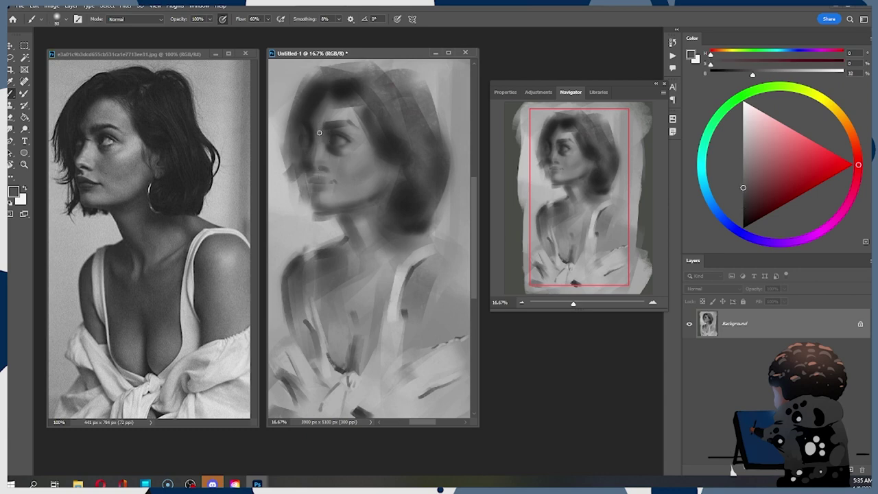
{"action": "key", "text": "alt"}
{"action": "left_click_drag", "start_coordinate": [334, 123], "coordinate": [350, 124]}
Shade the skin around the nose and eye with a sampled 50% grey, varying the soft brush between about 150 and 100 px.
{"action": "left_click", "coordinate": [325, 146], "text": "alt"}
{"action": "key", "text": "]"}
{"action": "key", "text": "]"}
{"action": "key", "text": "]"}
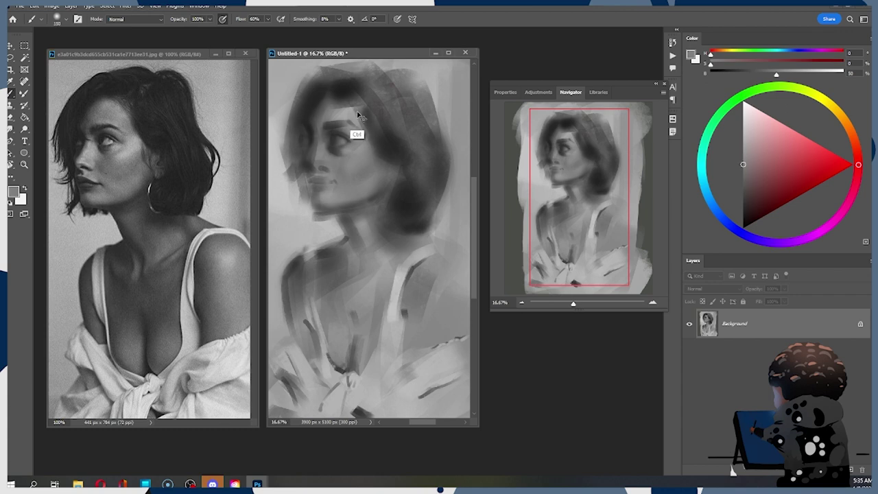
{"action": "key", "text": "bracketleft"}
{"action": "key", "text": "bracketleft"}
Lighten the forehead with its sampled 65% grey and a soft brush of about 150 px.
{"action": "key", "text": "alt"}
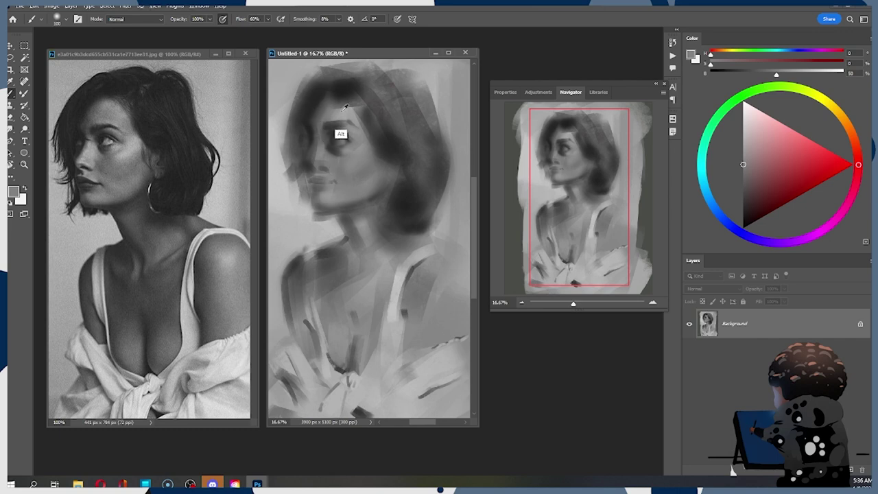
{"action": "left_click", "coordinate": [344, 108], "text": "alt"}
{"action": "key", "text": "bracketright"}
{"action": "key", "text": "bracketright"}
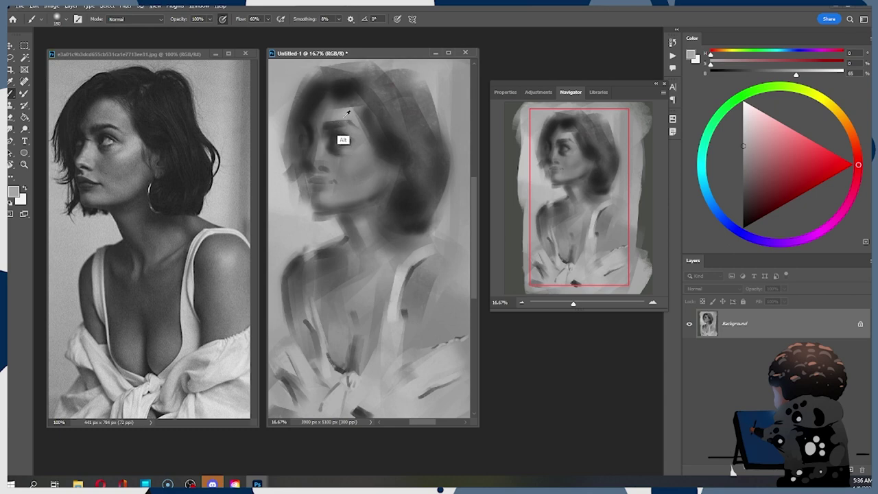
Darken the eye socket and brow with the hair tone at 14% brightness, enlarging the soft brush from 150 to over 250 px.
{"action": "left_click", "coordinate": [349, 91], "text": "alt"}
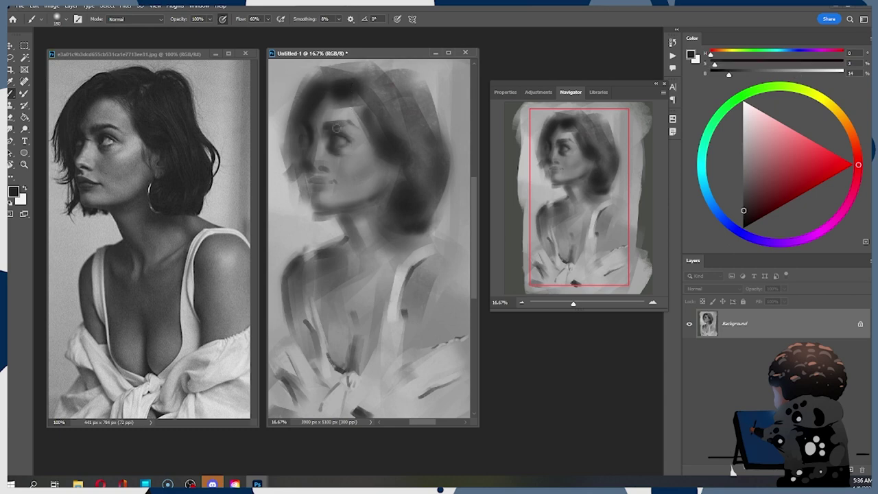
{"action": "left_click_drag", "start_coordinate": [349, 135], "coordinate": [333, 127]}
{"action": "key", "text": "bracketright"}
{"action": "key", "text": "bracketright"}
{"action": "left_click_drag", "start_coordinate": [342, 130], "coordinate": [349, 134]}
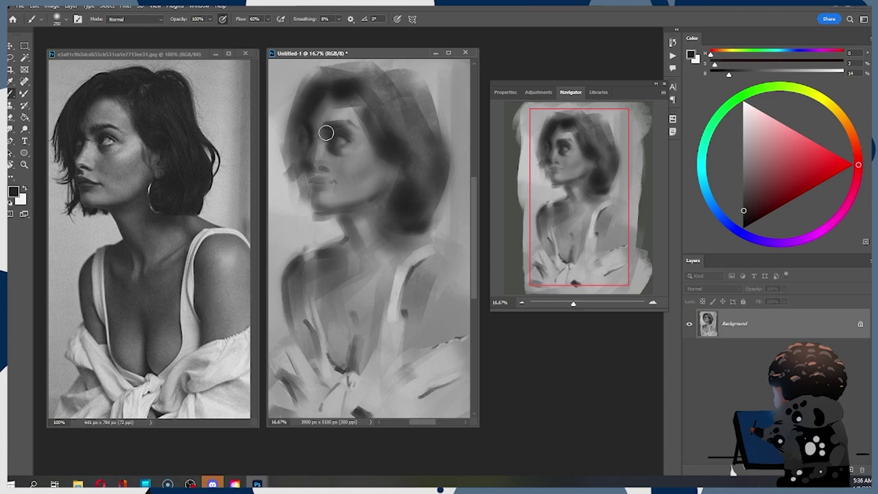
{"action": "key", "text": "bracketright"}
Model the cheek below the eye with greys at 65% and 48% brightness, using a soft brush of about 90–100 px.
{"action": "left_click", "coordinate": [343, 137], "text": "alt"}
{"action": "key", "text": "bracketleft"}
{"action": "key", "text": "bracketleft"}
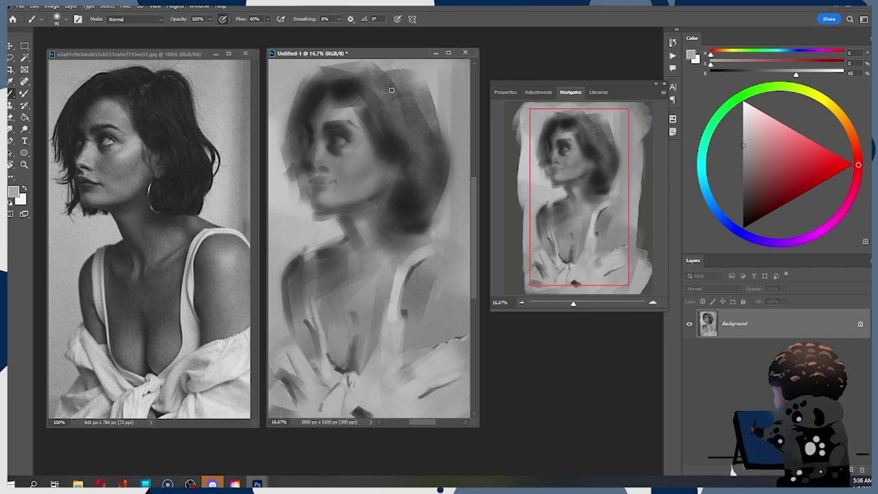
{"action": "key", "text": "bracketright"}
{"action": "key", "text": "ctrl"}
{"action": "key", "text": "bracketright"}
{"action": "key", "text": "bracketright"}
{"action": "key", "text": "alt"}
{"action": "left_click", "coordinate": [347, 155], "text": "alt"}
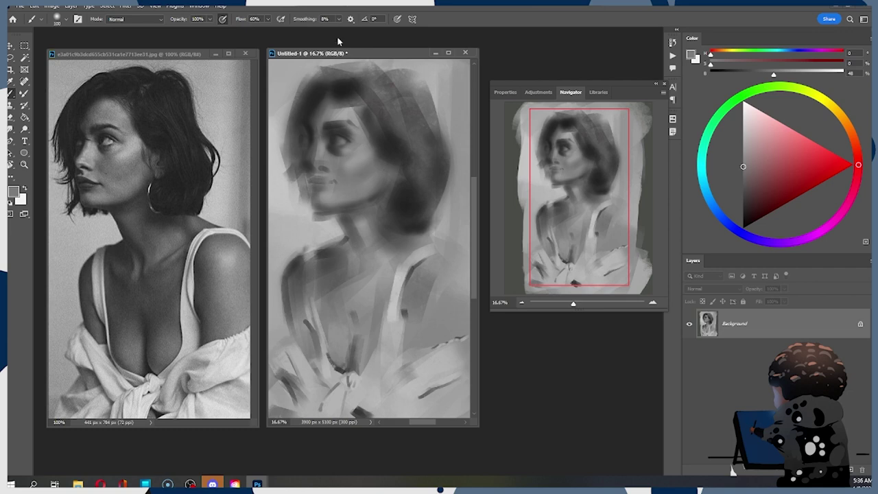
Refine the eye with a sampled 23% grey and shade the cheek with a sampled 49% grey, enlarging the soft brush to about 200 px.
{"action": "left_click", "coordinate": [336, 142], "text": "alt"}
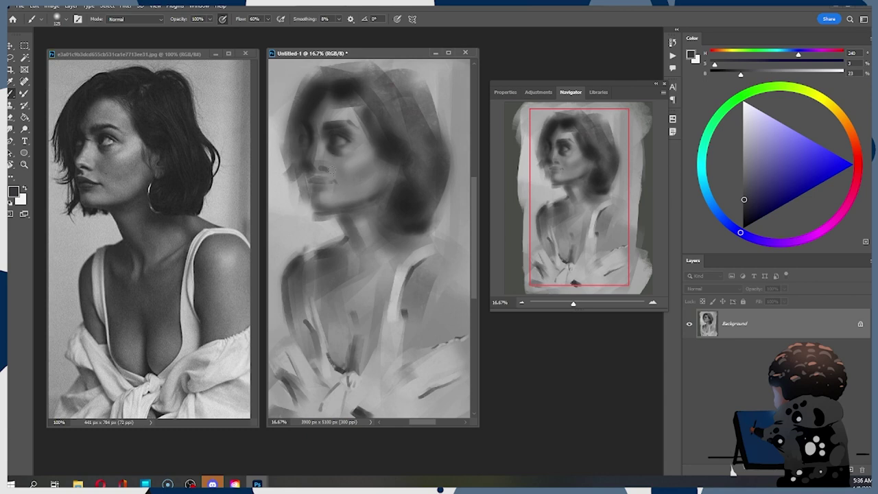
{"action": "key", "text": "bracketleft"}
{"action": "left_click", "coordinate": [343, 162], "text": "alt"}
{"action": "key", "text": "bracketright"}
{"action": "key", "text": "bracketright"}
{"action": "key", "text": "bracketright"}
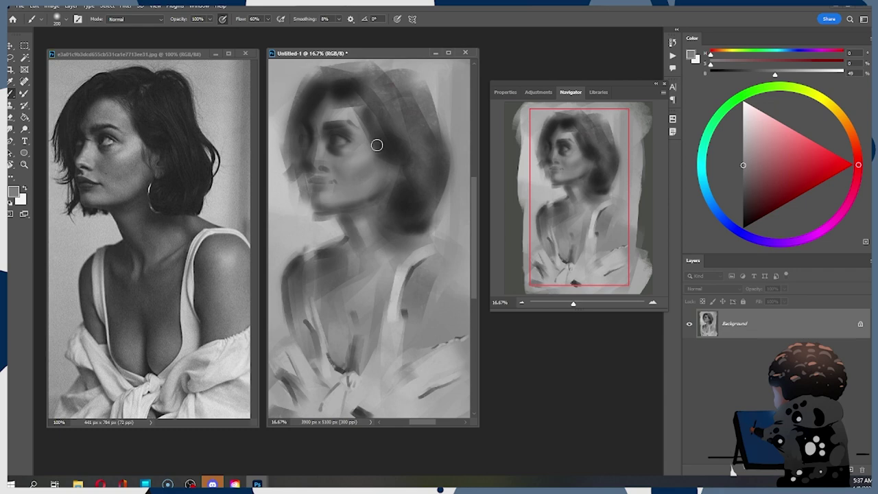
Refine the eye area with sampled greys at 46% and 33% brightness, reducing the soft brush to about 50–70 px.
{"action": "key", "text": "bracketright"}
{"action": "key", "text": "bracketleft"}
{"action": "key", "text": "bracketleft"}
{"action": "key", "text": "bracketleft"}
{"action": "key", "text": "bracketleft"}
{"action": "key", "text": "bracketleft"}
{"action": "key", "text": "bracketleft"}
{"action": "left_click", "coordinate": [345, 140], "text": "alt"}
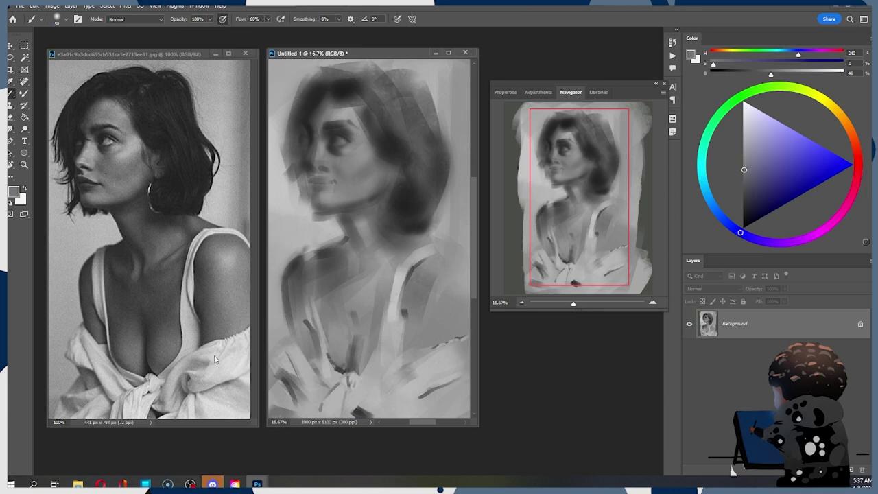
{"action": "left_click", "coordinate": [341, 138], "text": "alt"}
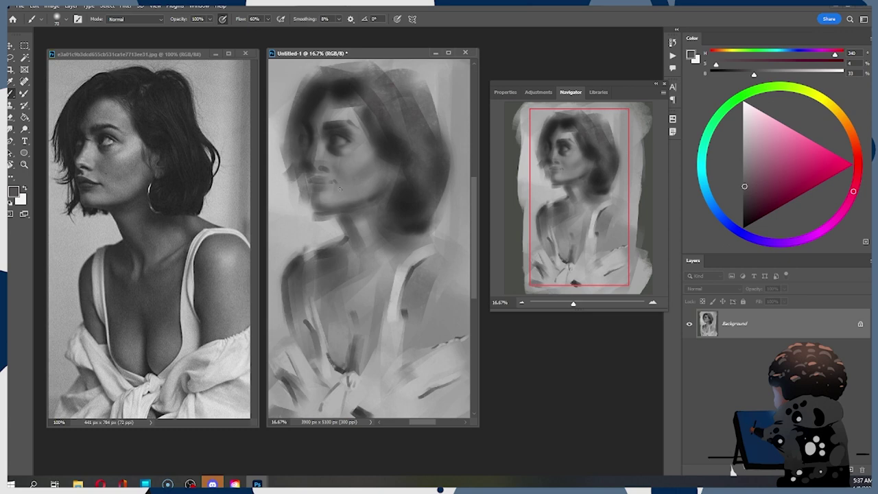
Smudge the hair edge beside the forehead and brow at 8% strength, varying the brush size between strokes.
{"action": "key", "text": "r"}
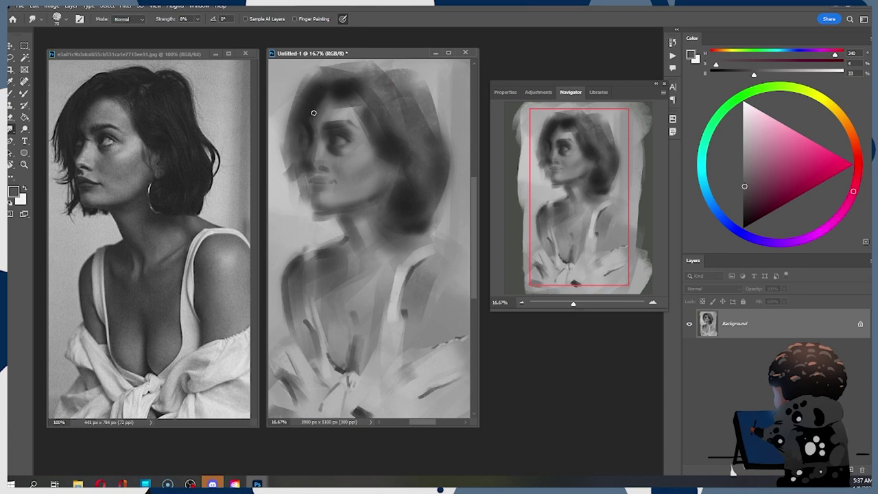
{"action": "key", "text": "bracketright"}
{"action": "key", "text": "bracketright"}
{"action": "left_click_drag", "start_coordinate": [310, 119], "coordinate": [308, 122]}
{"action": "key", "text": "bracketright"}
{"action": "key", "text": "bracketright"}
{"action": "key", "text": "bracketright"}
{"action": "left_click_drag", "start_coordinate": [306, 116], "coordinate": [312, 130]}
{"action": "key", "text": "ctrl"}
{"action": "key", "text": "bracketleft"}
{"action": "key", "text": "bracketleft"}
{"action": "key", "text": "bracketleft"}
Darken the hair beside the forehead with the sampled hair tone at 13% brightness, using a soft brush of about 150 px.
{"action": "key", "text": "b"}
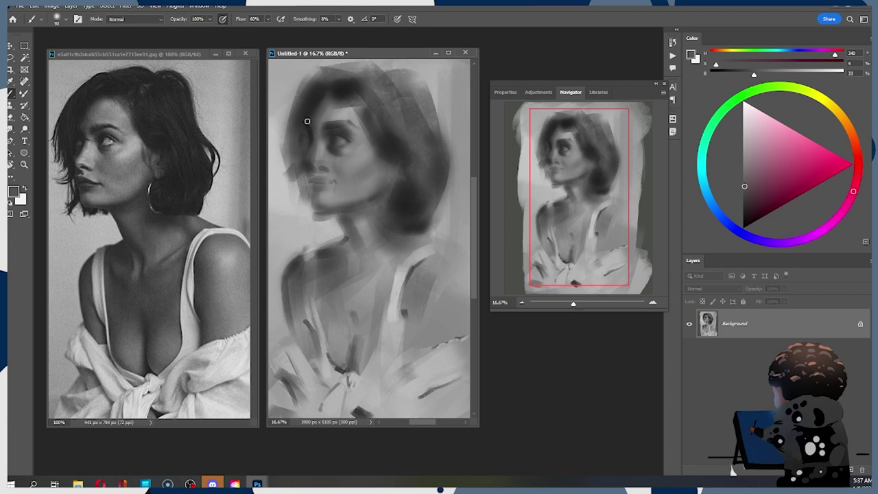
{"action": "key", "text": "bracketright"}
{"action": "key", "text": "bracketright"}
{"action": "key", "text": "bracketright"}
{"action": "key", "text": "bracketright"}
{"action": "key", "text": "bracketright"}
{"action": "left_click", "coordinate": [346, 81], "text": "alt"}
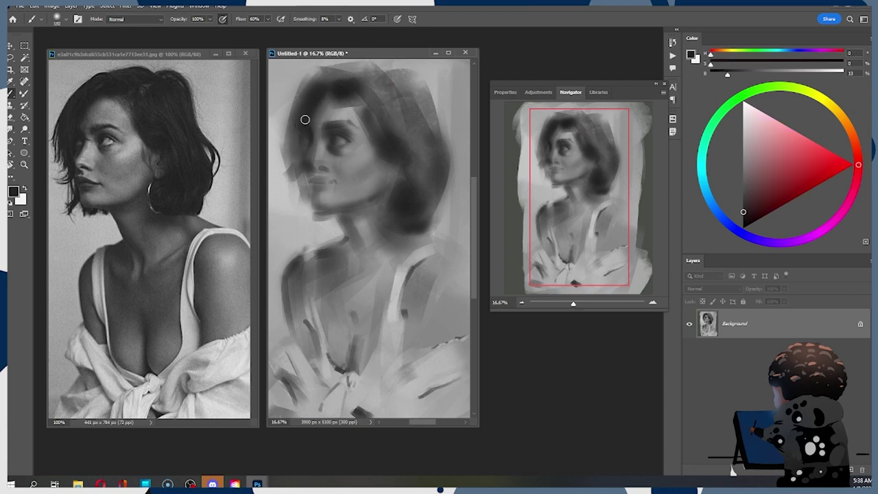
{"action": "key", "text": "bracketright"}
{"action": "key", "text": "bracketright"}
{"action": "key", "text": "bracketleft"}
{"action": "key", "text": "bracketleft"}
{"action": "key", "text": "bracketleft"}
{"action": "key", "text": "bracketleft"}
{"action": "key", "text": "bracketright"}
Lighten the skin from the forehead to the nose bridge with a sampled 52% grey and a soft brush of about 175 px.
{"action": "left_click", "coordinate": [314, 176], "text": "alt"}
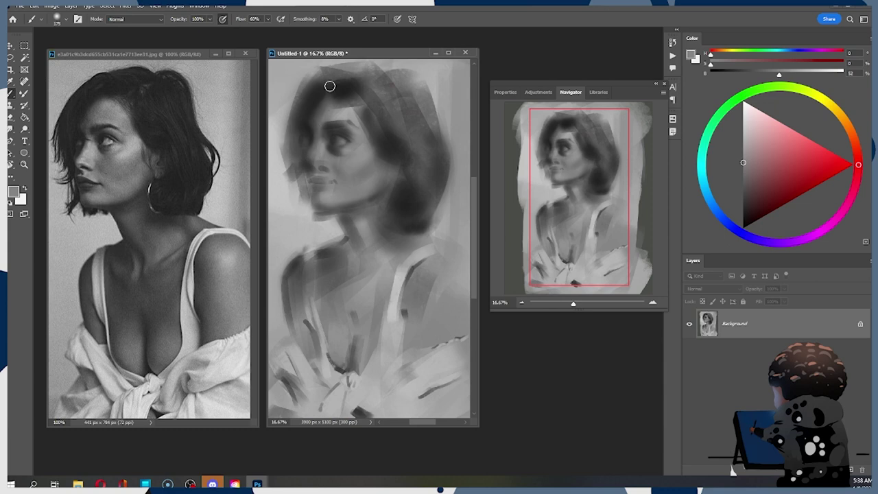
{"action": "key", "text": "bracketright"}
{"action": "key", "text": "bracketright"}
{"action": "left_click_drag", "start_coordinate": [334, 112], "coordinate": [322, 135]}
Shade between the hair and the nose bridge with sampled greys at 29% and 15% brightness, reducing the soft brush to about 70 px.
{"action": "left_click", "coordinate": [315, 123], "text": "alt"}
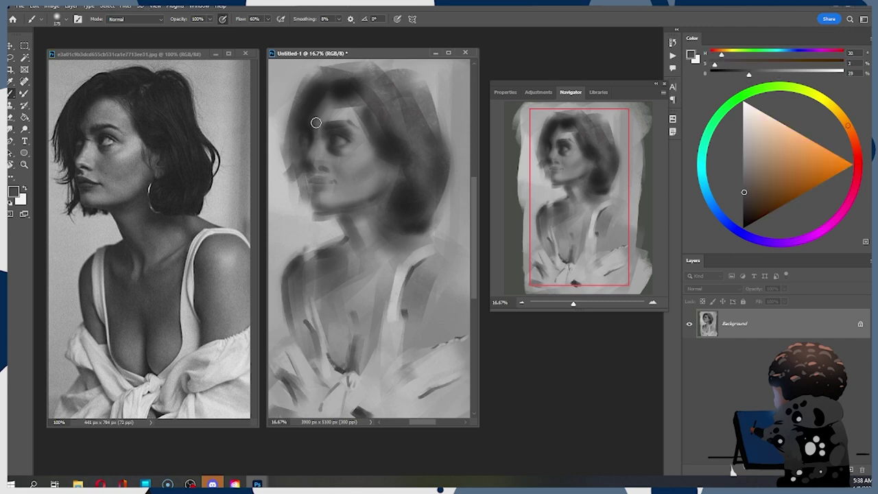
{"action": "left_click_drag", "start_coordinate": [316, 123], "coordinate": [325, 131]}
{"action": "key", "text": "["}
{"action": "key", "text": "alt"}
{"action": "left_click", "coordinate": [314, 102], "text": "alt"}
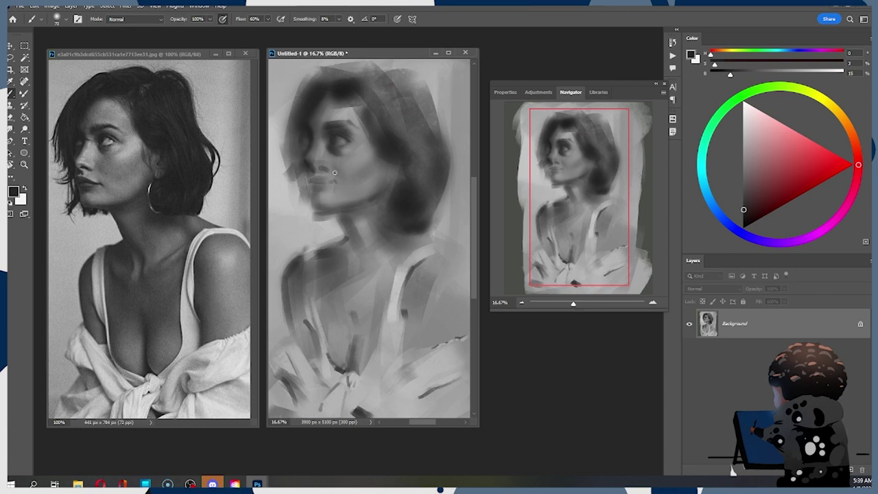
Sample the 44% grey beside the nose and refine the nose area with the Hard Round brush.
{"action": "left_click", "coordinate": [318, 156], "text": "alt"}
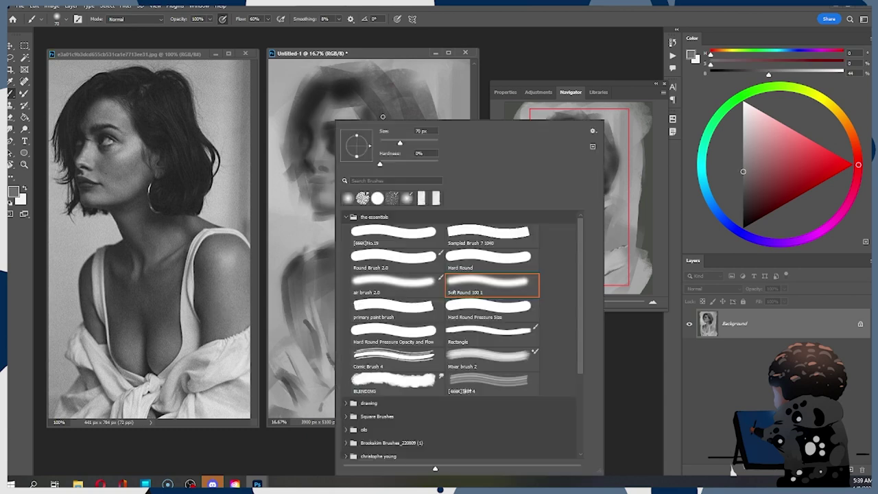
{"action": "right_click", "coordinate": [316, 171]}
{"action": "double_click", "coordinate": [480, 259]}
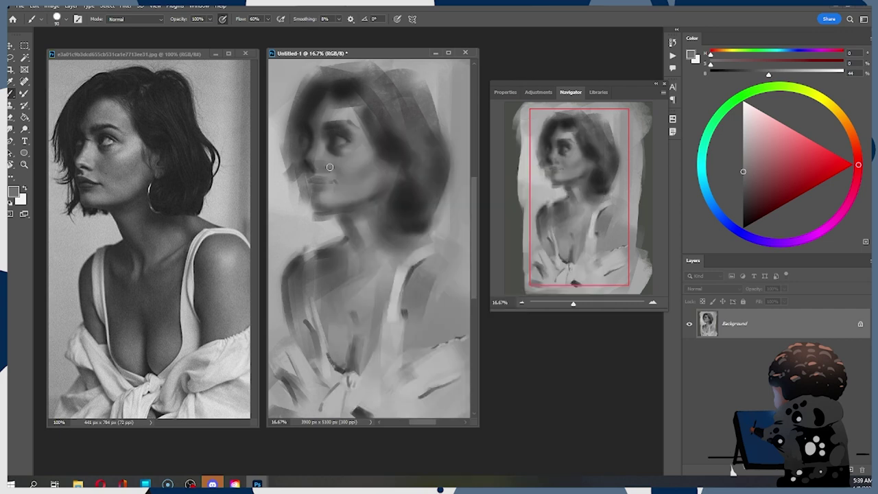
{"action": "key", "text": "alt"}
Define the hair edge and the nose with sampled greys at 13%, 37% and 20% brightness, using the hard brush at about 60 px.
{"action": "left_click", "coordinate": [347, 85], "text": "alt"}
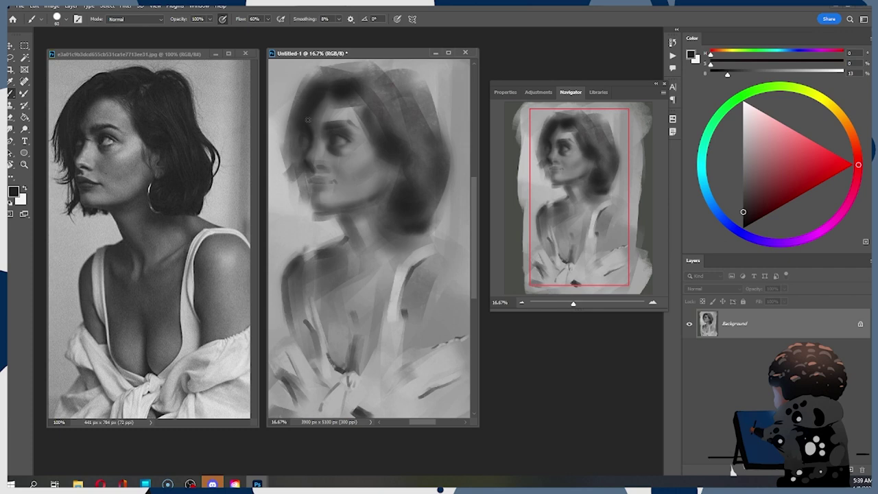
{"action": "key", "text": "alt"}
{"action": "left_click", "coordinate": [316, 159], "text": "alt"}
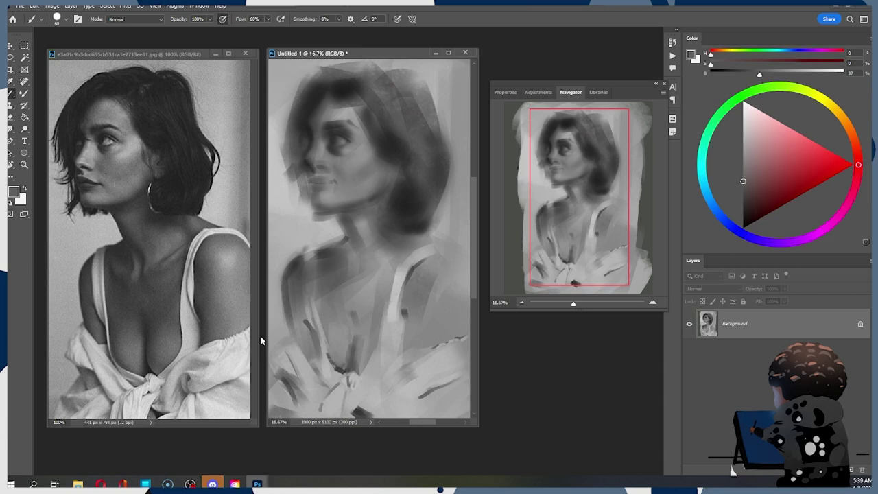
{"action": "left_click", "coordinate": [312, 160], "text": "alt"}
{"action": "left_click", "coordinate": [314, 162], "text": "alt"}
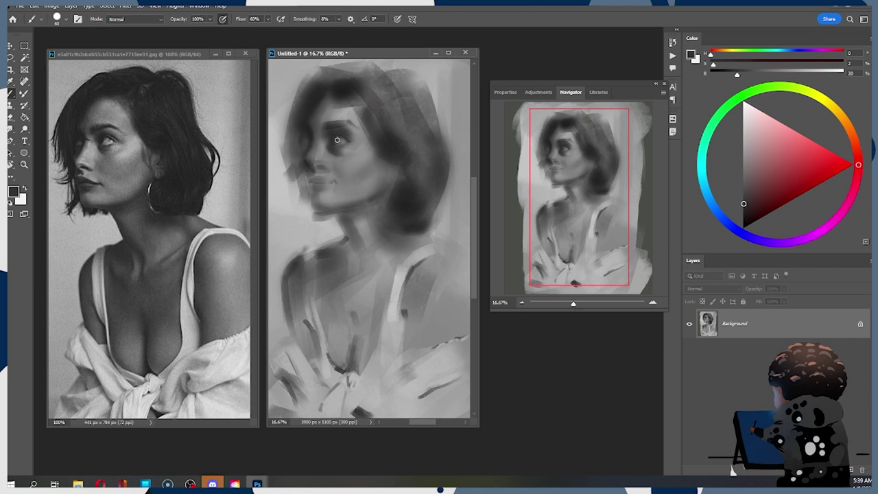
Paint the eyebrow above the near eye in 15% grey with the hard brush at about 40 px, undoing a stroke.
{"action": "left_click", "coordinate": [344, 111], "text": "alt"}
{"action": "mouse_move", "coordinate": [325, 124]}
{"action": "left_mouse_down"}
{"action": "mouse_move", "coordinate": [371, 116]}
{"action": "mouse_move", "coordinate": [327, 124]}
{"action": "mouse_move", "coordinate": [357, 120]}
{"action": "mouse_move", "coordinate": [336, 103]}
{"action": "mouse_move", "coordinate": [358, 124]}
{"action": "left_mouse_up"}
{"action": "key", "text": "ctrl"}
{"action": "key", "text": "ctrl+z"}
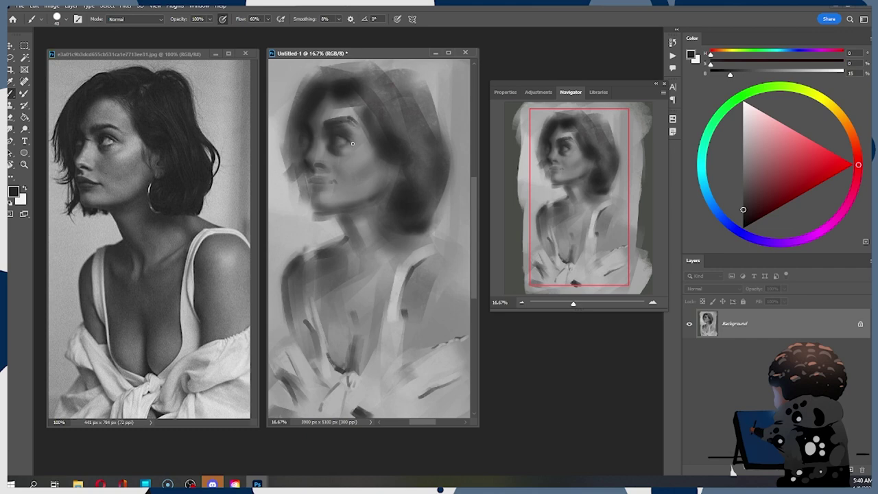
{"action": "key", "text": "r"}
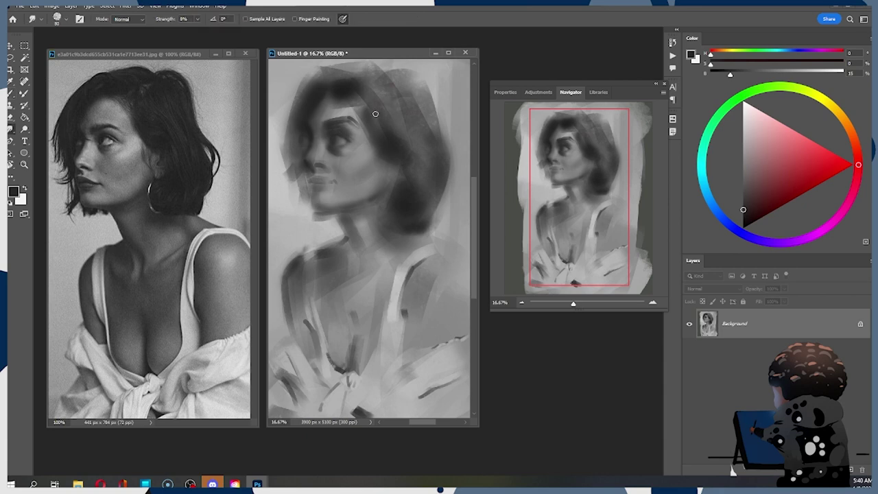
{"action": "key", "text": "b"}
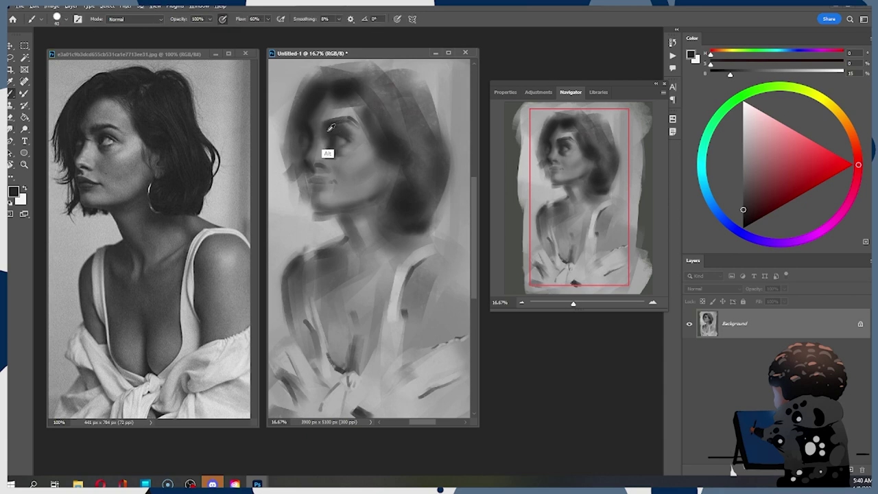
Try to refine the area between the near brow and eye with sampled greys and a 40 px hard round brush.
{"action": "left_click", "coordinate": [339, 124], "text": "alt"}
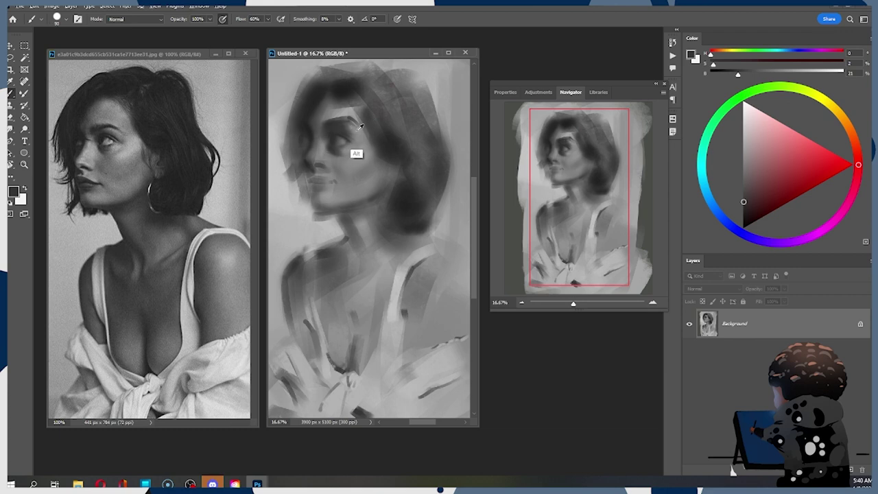
{"action": "left_click", "coordinate": [357, 153], "text": "alt"}
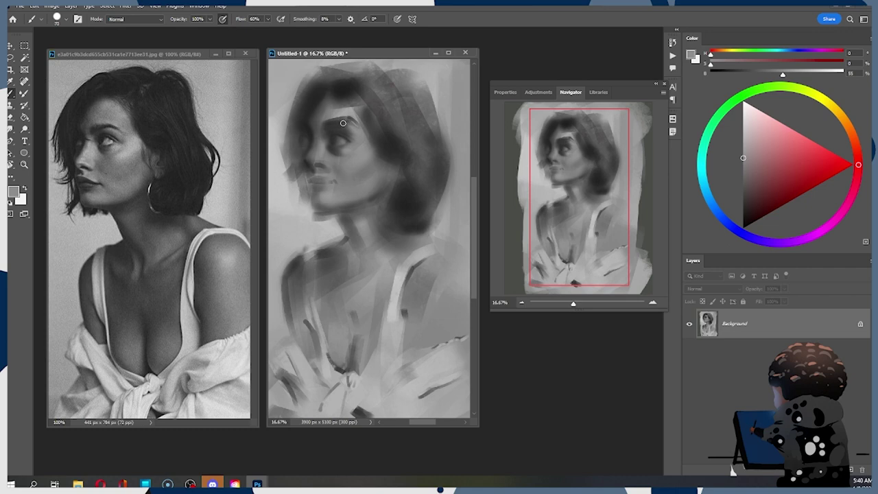
{"action": "key", "text": "["}
{"action": "key", "text": "["}
{"action": "key", "text": "["}
{"action": "left_click_drag", "start_coordinate": [348, 122], "coordinate": [343, 123]}
{"action": "key", "text": "ctrl+z"}
{"action": "key", "text": "ctrl+z"}
{"action": "key", "text": "ctrl+z"}
Switch the brush to the Soft Round 100 1 preset.
{"action": "right_click", "coordinate": [352, 122]}
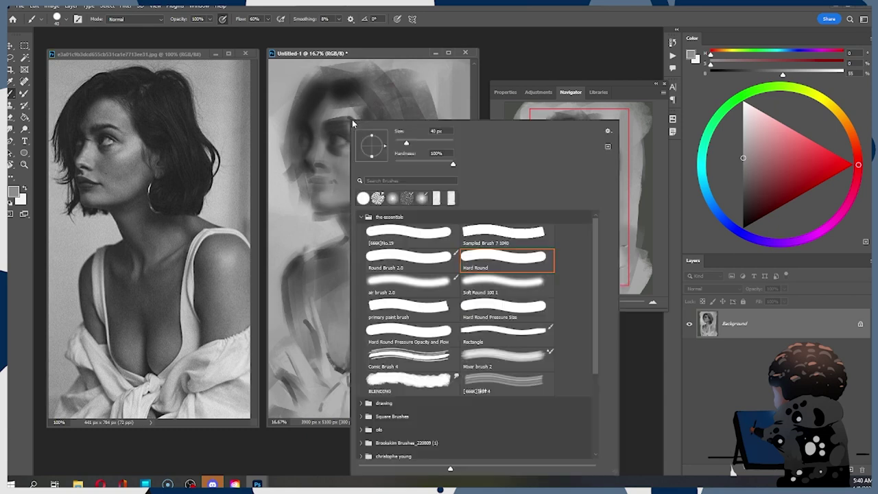
{"action": "left_click", "coordinate": [484, 238]}
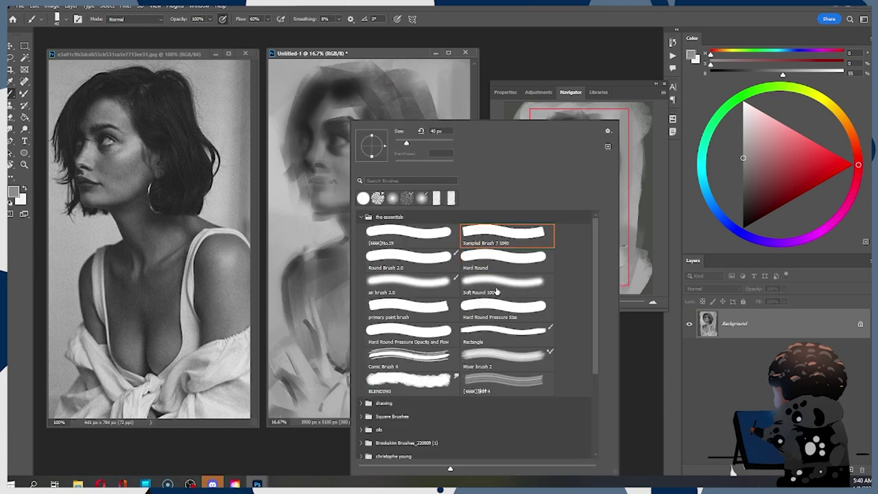
{"action": "left_click", "coordinate": [497, 291]}
{"action": "left_click", "coordinate": [281, 452]}
Soften the near brow and eye socket with dark and mid greys sampled from the face, using a soft brush of about 80 px.
{"action": "left_click", "coordinate": [334, 125], "text": "alt"}
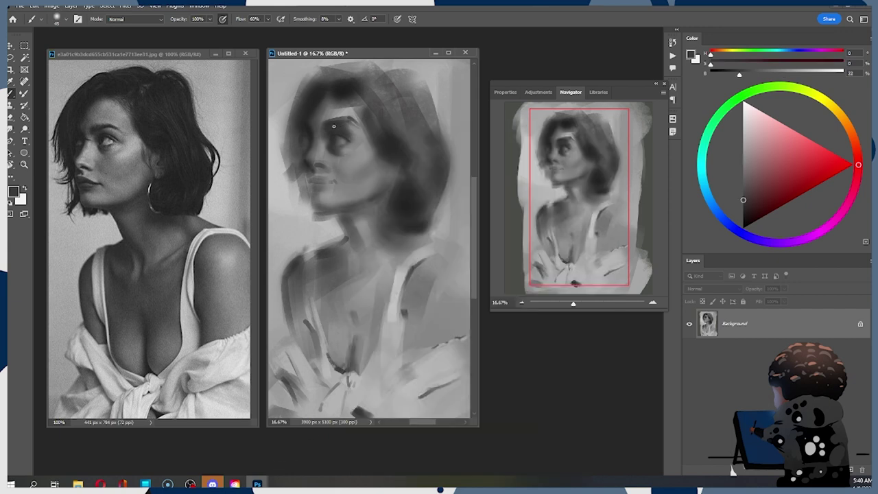
{"action": "key", "text": "bracketright"}
{"action": "key", "text": "bracketright"}
{"action": "key", "text": "bracketright"}
{"action": "key", "text": "bracketright"}
{"action": "left_click", "coordinate": [357, 146], "text": "alt"}
{"action": "key", "text": "bracketleft"}
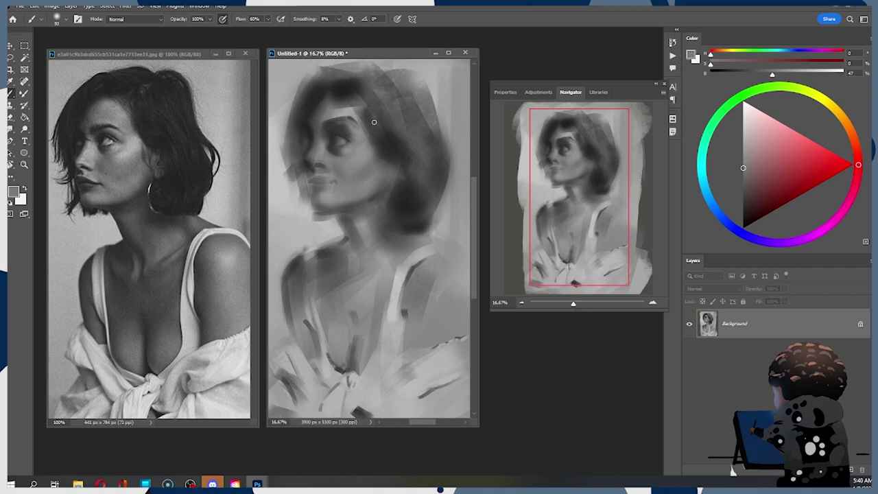
{"action": "key", "text": "bracketright"}
Darken the near eye with a small soft brush and a near-black tone sampled from the hair.
{"action": "left_click", "coordinate": [352, 74], "text": "alt"}
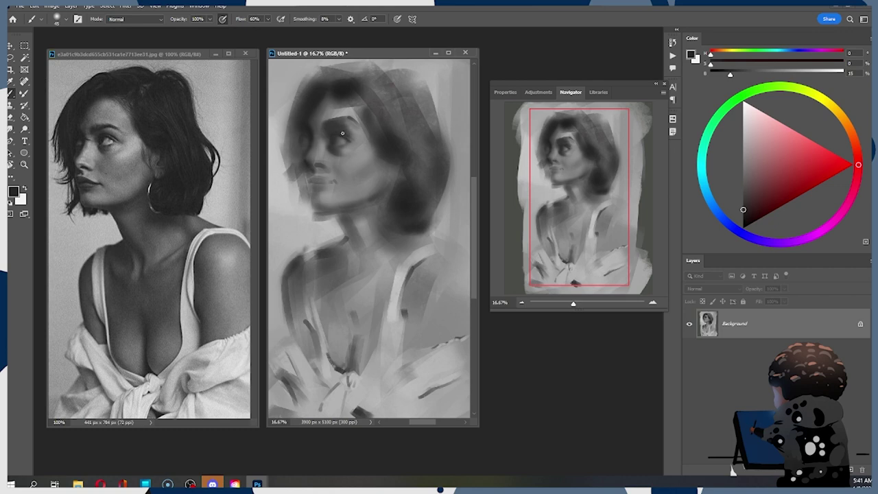
{"action": "left_click_drag", "start_coordinate": [345, 133], "coordinate": [355, 141]}
{"action": "key", "text": "alt"}
{"action": "key", "text": "ctrl"}
Shade beneath the near eye toward the nose bridge with a dark grey sampled from the lower lid.
{"action": "left_click", "coordinate": [343, 173], "text": "alt"}
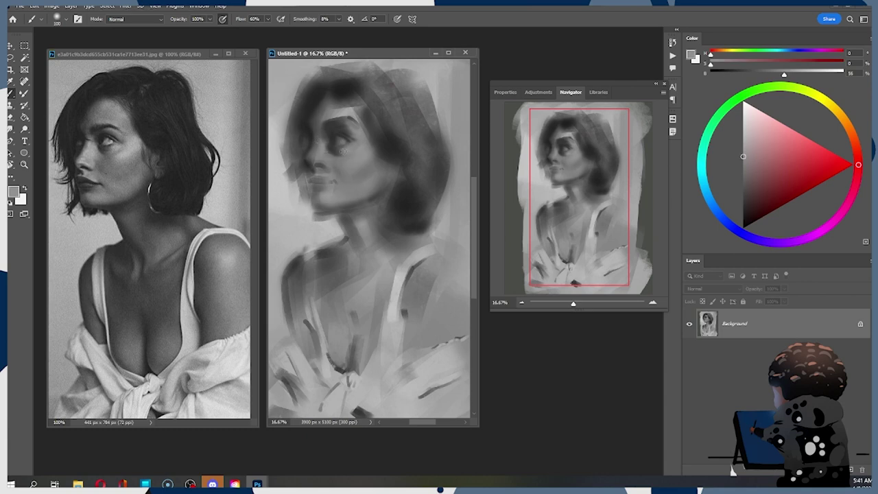
{"action": "left_click", "coordinate": [339, 151], "text": "alt"}
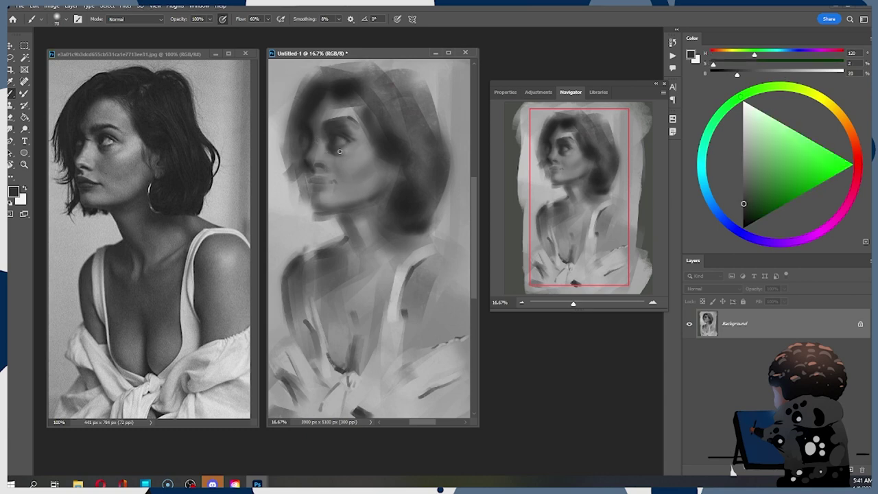
{"action": "left_click_drag", "start_coordinate": [339, 151], "coordinate": [330, 147]}
{"action": "key", "text": "ctrl"}
Blend the near cheek and temple with greys sampled from the face, varying the soft brush size.
{"action": "left_click", "coordinate": [349, 171], "text": "alt"}
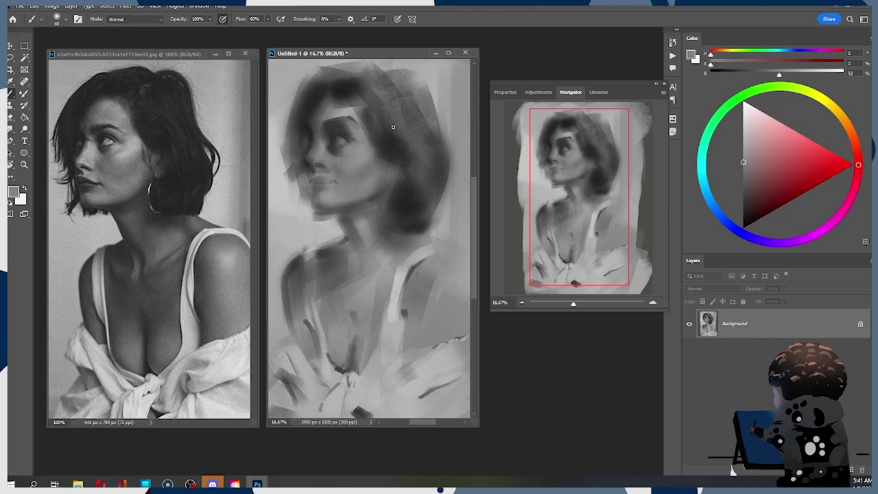
{"action": "left_click", "coordinate": [362, 185], "text": "alt"}
{"action": "left_click", "coordinate": [371, 137], "text": "alt"}
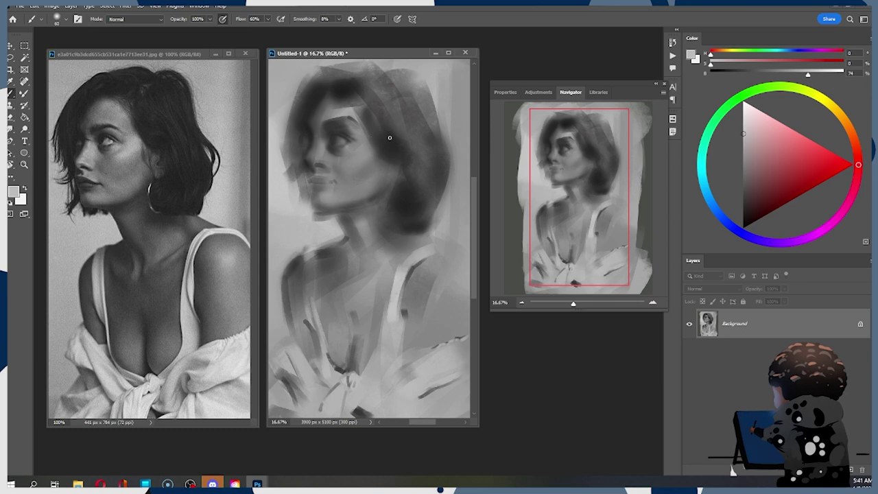
{"action": "key", "text": "]"}
{"action": "key", "text": "]"}
{"action": "key", "text": "]"}
{"action": "key", "text": "bracketright"}
{"action": "key", "text": "bracketright"}
{"action": "key", "text": "bracketright"}
{"action": "key", "text": "bracketleft"}
{"action": "key", "text": "bracketleft"}
{"action": "key", "text": "bracketleft"}
{"action": "key", "text": "bracketleft"}
{"action": "key", "text": "bracketleft"}
Darken the hair on the far side of the face with a sampled dark tone and a soft brush of about 150 px.
{"action": "left_click", "coordinate": [318, 117], "text": "alt"}
{"action": "key", "text": "bracketright"}
{"action": "key", "text": "bracketright"}
{"action": "key", "text": "bracketright"}
{"action": "key", "text": "bracketright"}
{"action": "key", "text": "bracketright"}
{"action": "key", "text": "bracketright"}
{"action": "key", "text": "bracketright"}
{"action": "key", "text": "bracketright"}
{"action": "key", "text": "bracketright"}
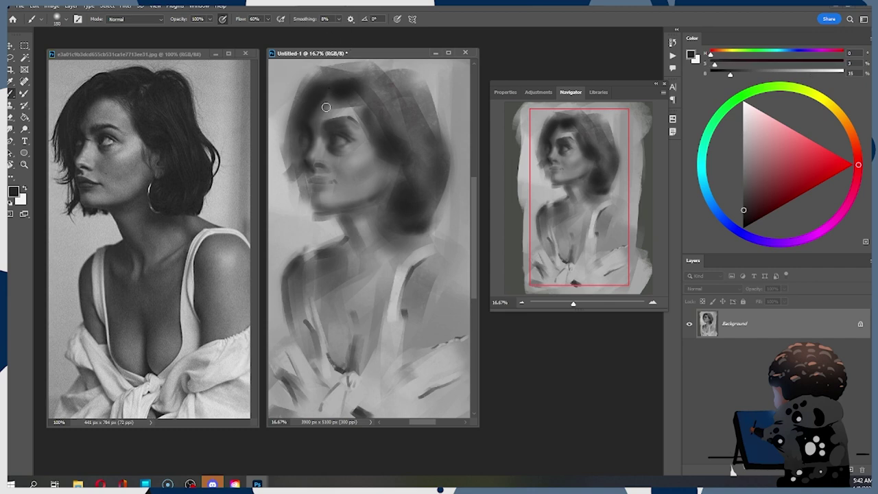
{"action": "left_click_drag", "start_coordinate": [297, 123], "coordinate": [312, 160]}
Try to shade the hair edge beside the nose with a smaller soft brush.
{"action": "key", "text": "bracketleft"}
{"action": "key", "text": "bracketleft"}
{"action": "key", "text": "bracketleft"}
{"action": "key", "text": "ctrl"}
{"action": "key", "text": "bracketleft"}
{"action": "key", "text": "bracketleft"}
{"action": "key", "text": "bracketleft"}
{"action": "key", "text": "bracketleft"}
{"action": "key", "text": "bracketleft"}
{"action": "key", "text": "ctrl+z"}
{"action": "left_click_drag", "start_coordinate": [304, 168], "coordinate": [305, 159]}
{"action": "key", "text": "ctrl+z"}
Refine the hair edge beside the nose with dark tones sampled from the hair, using a soft brush of about 70 px.
{"action": "left_click", "coordinate": [314, 191], "text": "alt"}
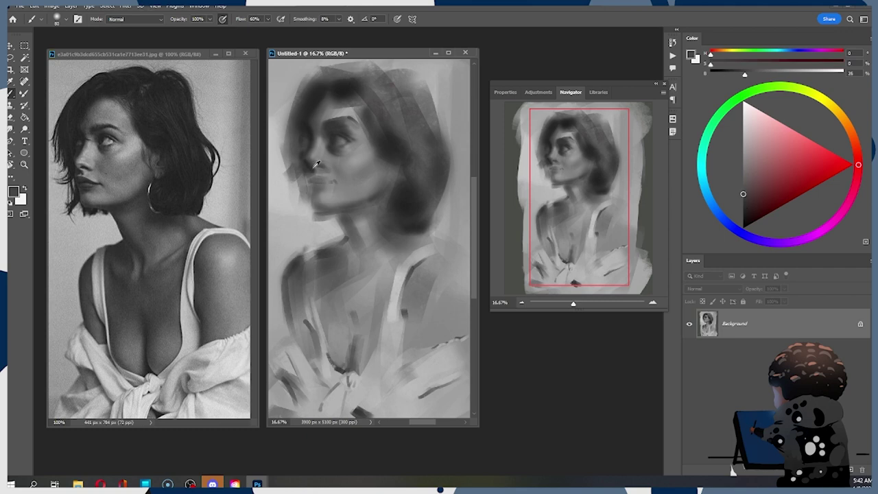
{"action": "left_click", "coordinate": [328, 89], "text": "alt"}
{"action": "left_click", "coordinate": [348, 89], "text": "alt"}
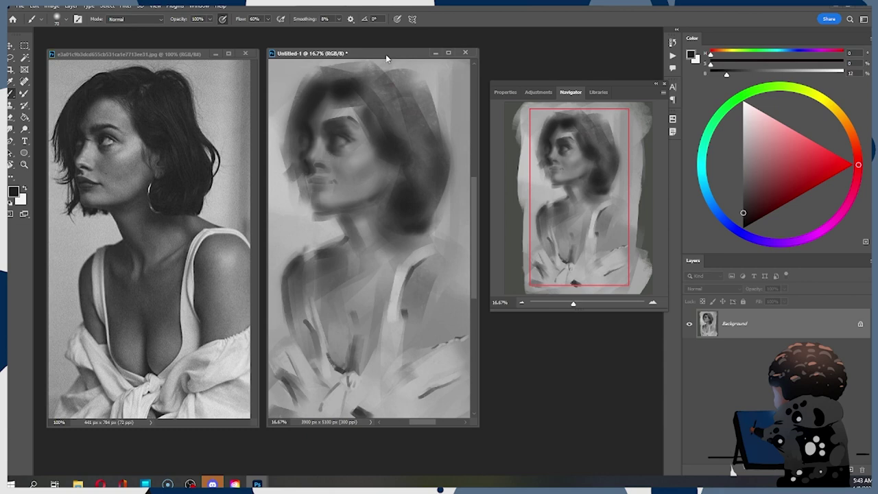
{"action": "left_click", "coordinate": [305, 161], "text": "alt"}
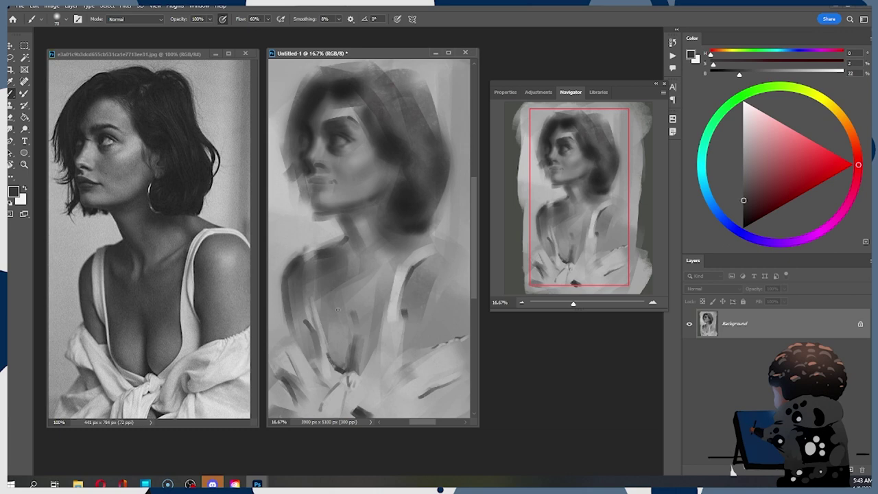
Sharpen the nose contour and far eye area with greys sampled around the nose and a dark tone from the hair.
{"action": "left_click", "coordinate": [319, 159], "text": "alt"}
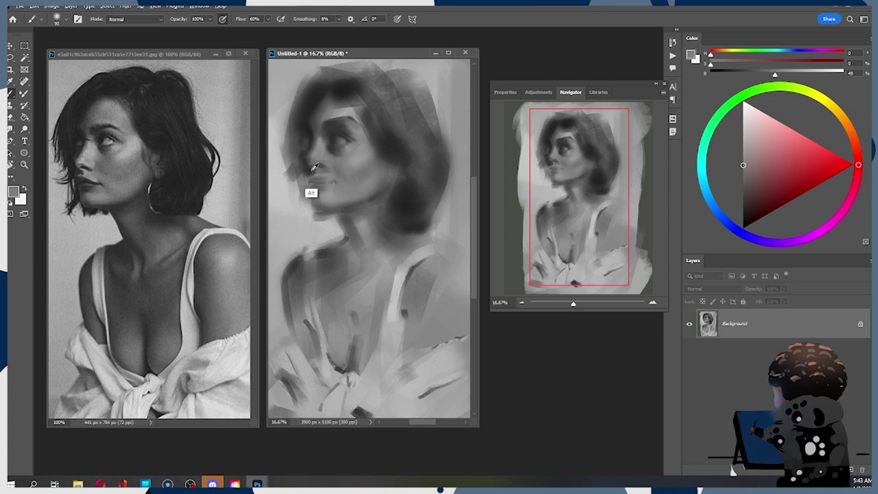
{"action": "left_click", "coordinate": [314, 161], "text": "alt"}
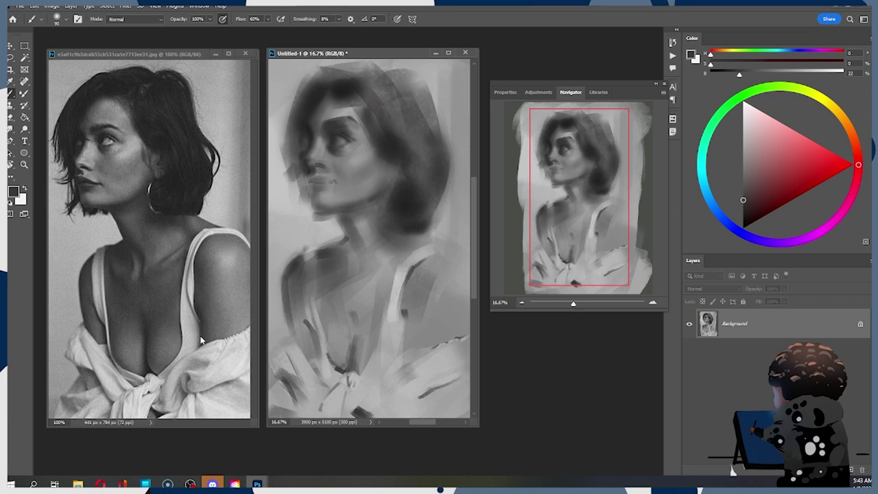
{"action": "left_click", "coordinate": [313, 167], "text": "alt"}
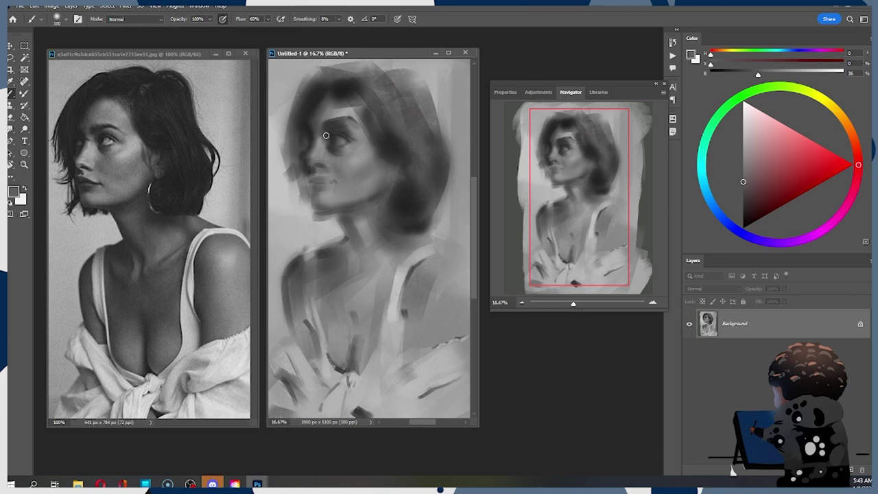
{"action": "key", "text": "bracketleft"}
{"action": "left_click", "coordinate": [319, 118], "text": "alt"}
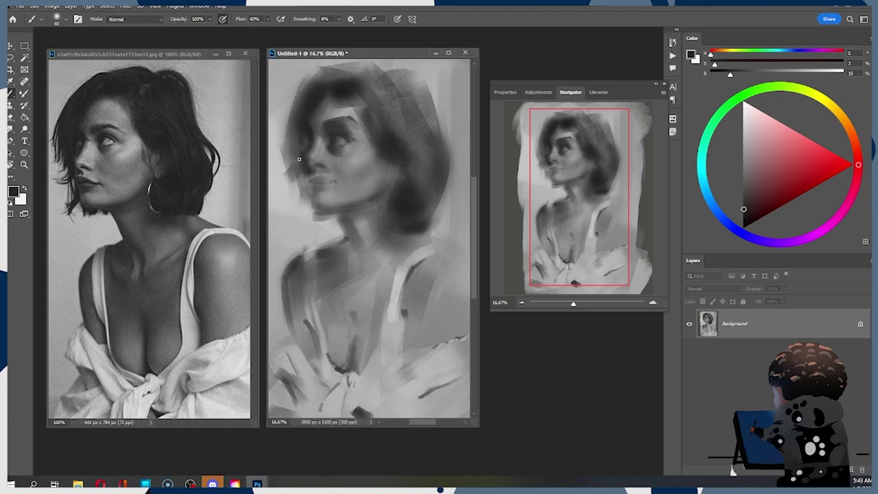
Choose a near-black of 9% brightness and deepen the hair beside the cheek with a soft brush between 125 and 250 px.
{"action": "left_click", "coordinate": [743, 216]}
{"action": "key", "text": "bracketright"}
{"action": "key", "text": "bracketright"}
{"action": "key", "text": "bracketright"}
{"action": "key", "text": "bracketright"}
{"action": "key", "text": "bracketright"}
{"action": "key", "text": "bracketright"}
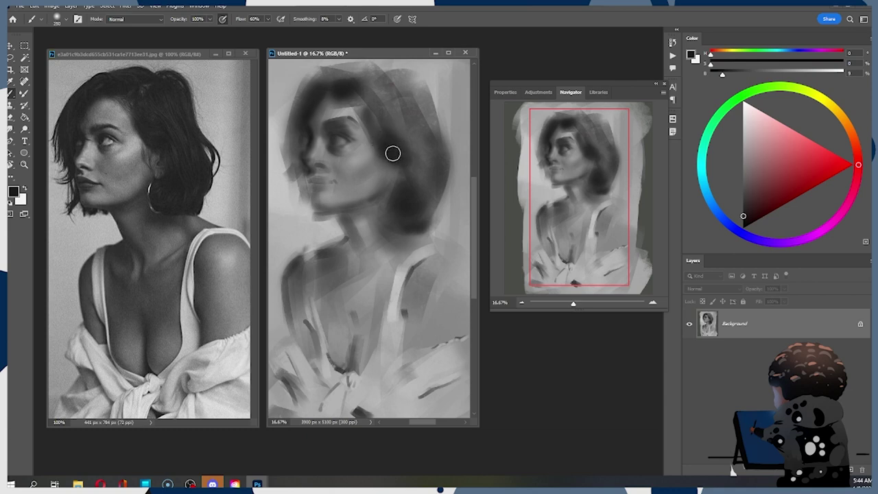
{"action": "key", "text": "bracketleft"}
{"action": "key", "text": "bracketleft"}
{"action": "key", "text": "bracketleft"}
{"action": "key", "text": "bracketleft"}
{"action": "key", "text": "bracketleft"}
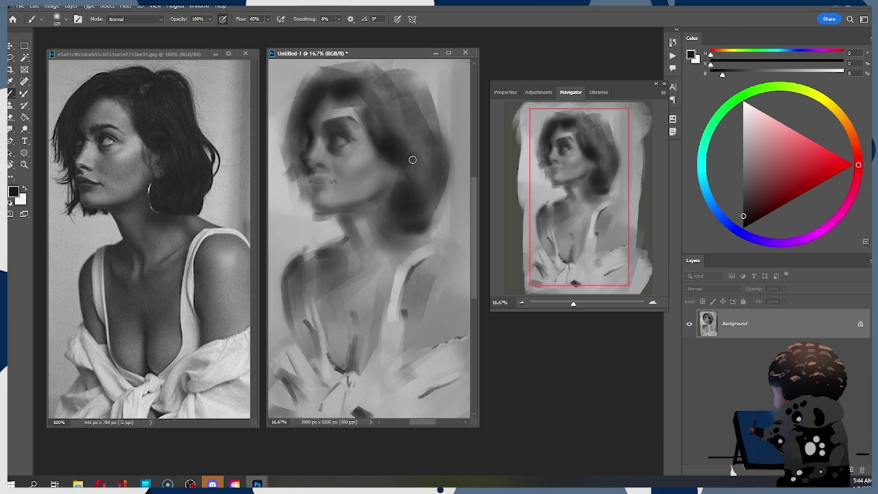
Try to paint a near-black stroke under the chin with the soft brush.
{"action": "key", "text": "bracketright"}
{"action": "key", "text": "bracketright"}
{"action": "key", "text": "bracketright"}
{"action": "key", "text": "bracketright"}
{"action": "key", "text": "bracketleft"}
{"action": "key", "text": "bracketleft"}
{"action": "key", "text": "bracketleft"}
{"action": "left_click_drag", "start_coordinate": [314, 218], "coordinate": [327, 216]}
{"action": "key", "text": "ctrl+z"}
Define the line between the lips in near-black with a soft brush of about 70 px.
{"action": "key", "text": "bracketleft"}
{"action": "key", "text": "bracketleft"}
{"action": "key", "text": "bracketright"}
{"action": "key", "text": "bracketright"}
{"action": "key", "text": "bracketleft"}
{"action": "key", "text": "bracketleft"}
{"action": "key", "text": "bracketleft"}
{"action": "key", "text": "bracketleft"}
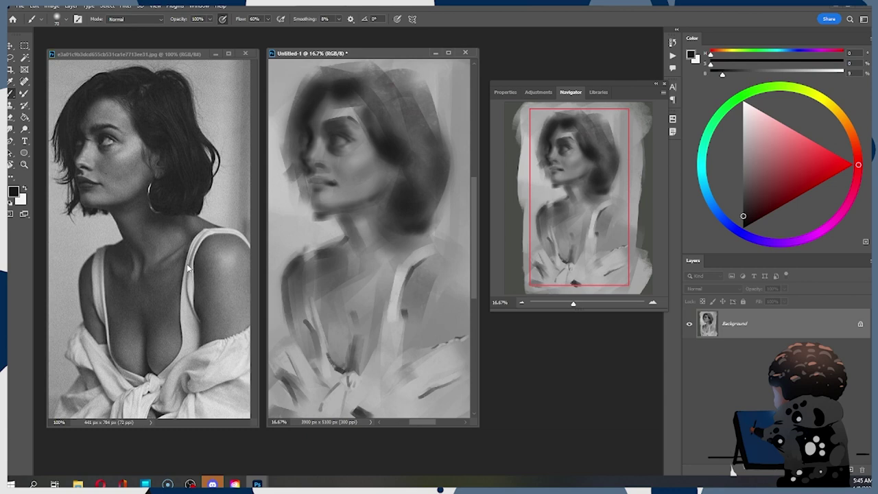
Paint the near eyebrow darker in near-black, from its inner end to its tapered tail.
{"action": "key", "text": "bracketright"}
{"action": "key", "text": "bracketright"}
{"action": "key", "text": "bracketright"}
{"action": "key", "text": "bracketright"}
{"action": "left_click_drag", "start_coordinate": [330, 124], "coordinate": [364, 118]}
{"action": "key", "text": "bracketleft"}
{"action": "key", "text": "bracketleft"}
{"action": "key", "text": "bracketleft"}
{"action": "key", "text": "bracketleft"}
{"action": "left_click_drag", "start_coordinate": [347, 117], "coordinate": [354, 121]}
Clean up the near eyebrow's edges and upper lid with light, dark and mid greys sampled around the brow.
{"action": "left_click", "coordinate": [351, 115], "text": "alt"}
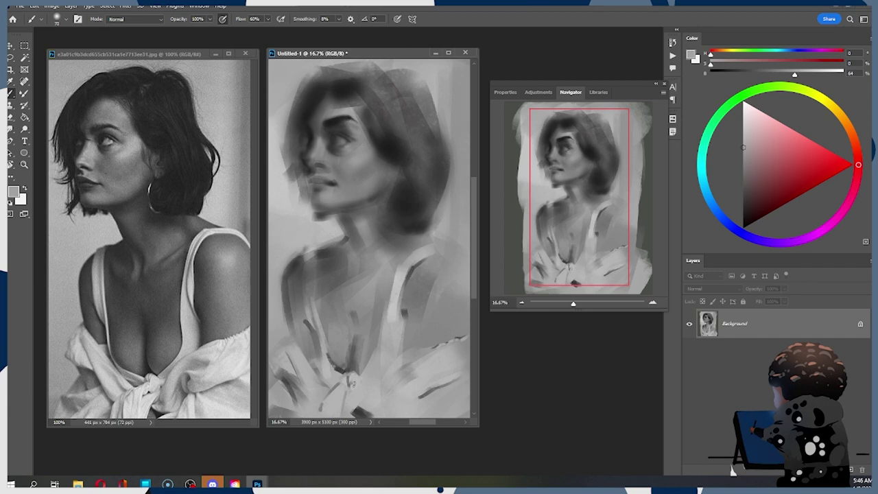
{"action": "key", "text": "alt"}
{"action": "left_click", "coordinate": [348, 122], "text": "alt"}
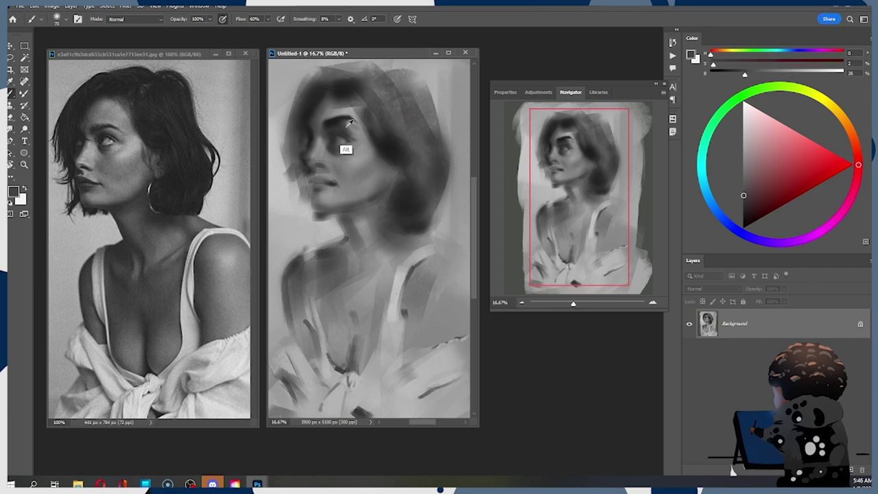
{"action": "key", "text": "bracketright"}
{"action": "left_click", "coordinate": [357, 120], "text": "alt"}
{"action": "key", "text": "bracketright"}
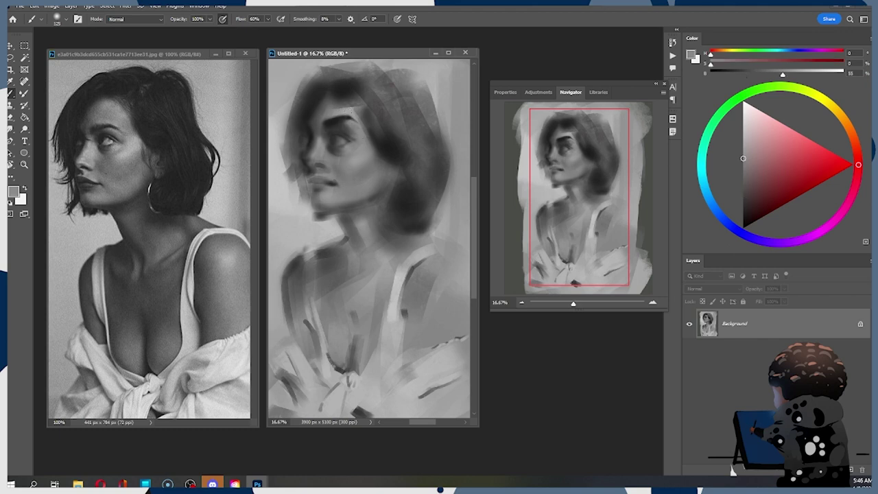
{"action": "key", "text": "ctrl"}
{"action": "key", "text": "bracketleft"}
Refine the inner brow, nose bridge and cheek with near-black from the brow and greys sampled from the skin.
{"action": "left_click", "coordinate": [332, 118], "text": "alt"}
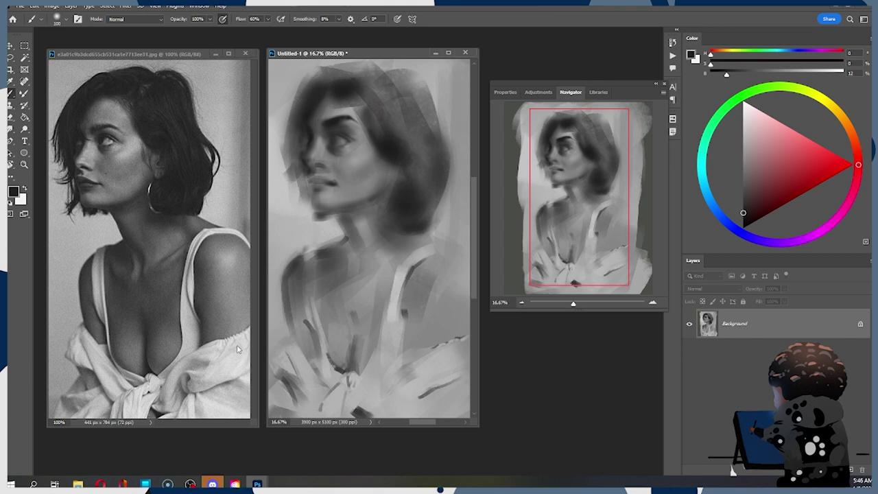
{"action": "left_click", "coordinate": [325, 139], "text": "alt"}
{"action": "key", "text": "bracketleft"}
{"action": "key", "text": "bracketleft"}
{"action": "key", "text": "bracketleft"}
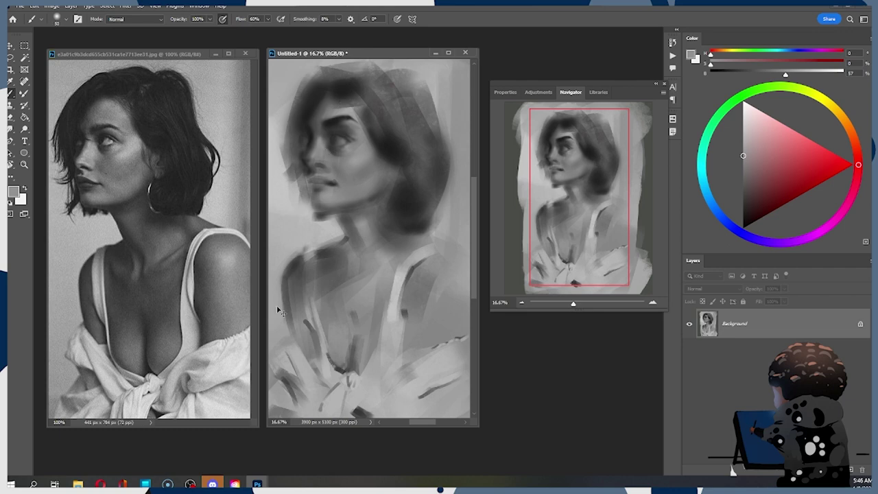
{"action": "left_click", "coordinate": [359, 155], "text": "alt"}
Darken the hair along the jaw with near-black sampled from the hair, using a soft brush of about 175 px.
{"action": "left_click", "coordinate": [394, 168], "text": "alt"}
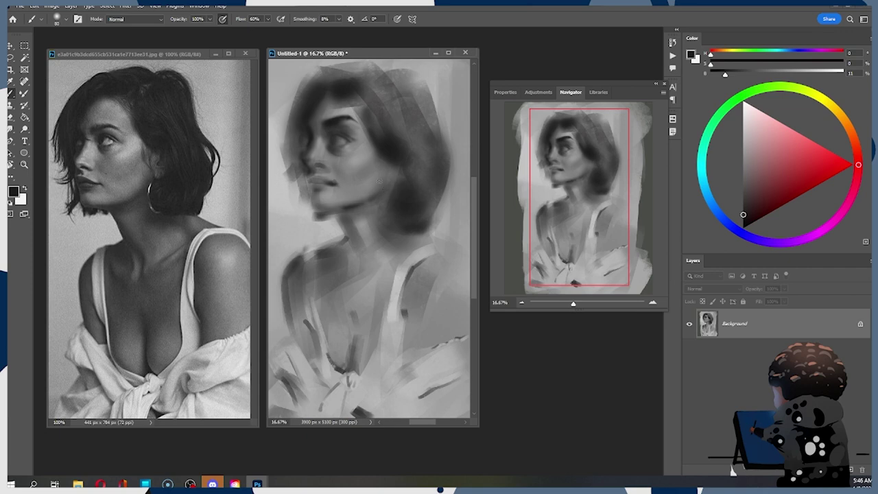
{"action": "key", "text": "bracketright"}
{"action": "key", "text": "bracketright"}
{"action": "key", "text": "bracketright"}
{"action": "key", "text": "bracketright"}
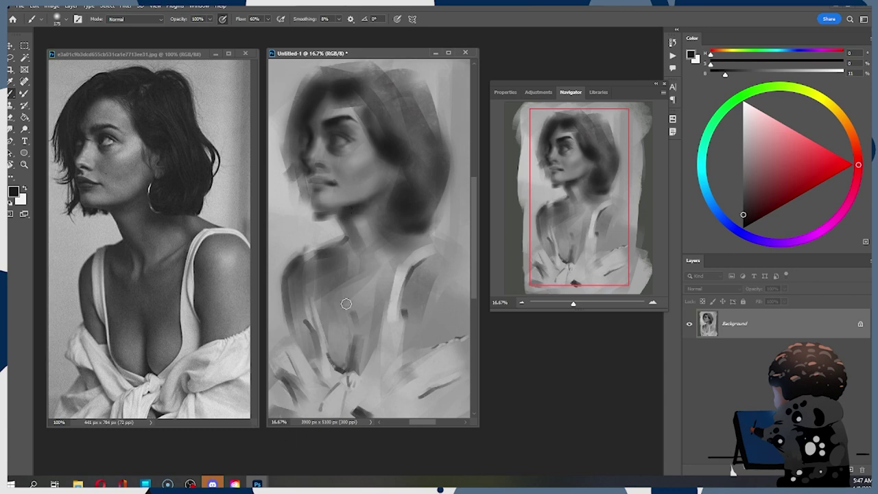
Shade the near eye's upper lid with a dark grey sampled from the eye, using a soft brush of about 80 px.
{"action": "key", "text": "bracketleft"}
{"action": "key", "text": "bracketleft"}
{"action": "key", "text": "bracketleft"}
{"action": "key", "text": "bracketleft"}
{"action": "key", "text": "bracketleft"}
{"action": "key", "text": "ctrl+shift"}
{"action": "left_click", "coordinate": [344, 129], "text": "alt"}
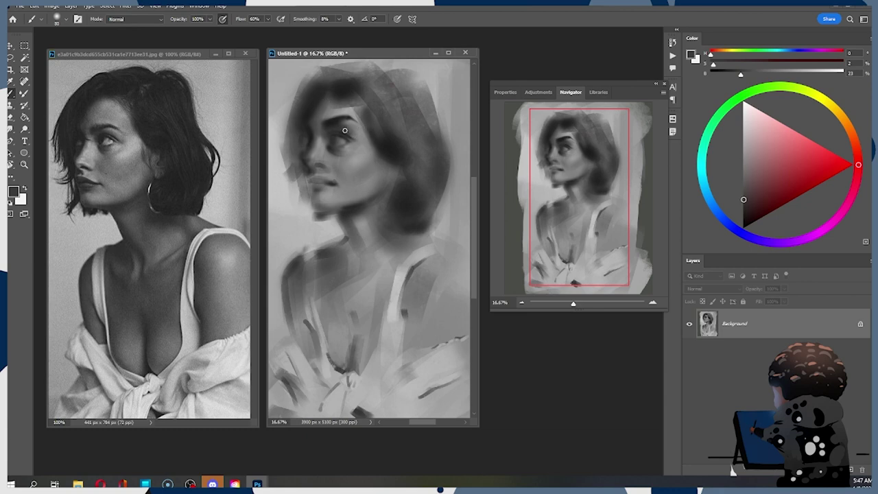
Build up the shadow on the neck beneath the jaw with greys sampled from the neck, using a soft brush of 175 to 250 px.
{"action": "key", "text": "bracketright"}
{"action": "key", "text": "bracketright"}
{"action": "key", "text": "bracketright"}
{"action": "key", "text": "bracketright"}
{"action": "left_click", "coordinate": [368, 222], "text": "alt"}
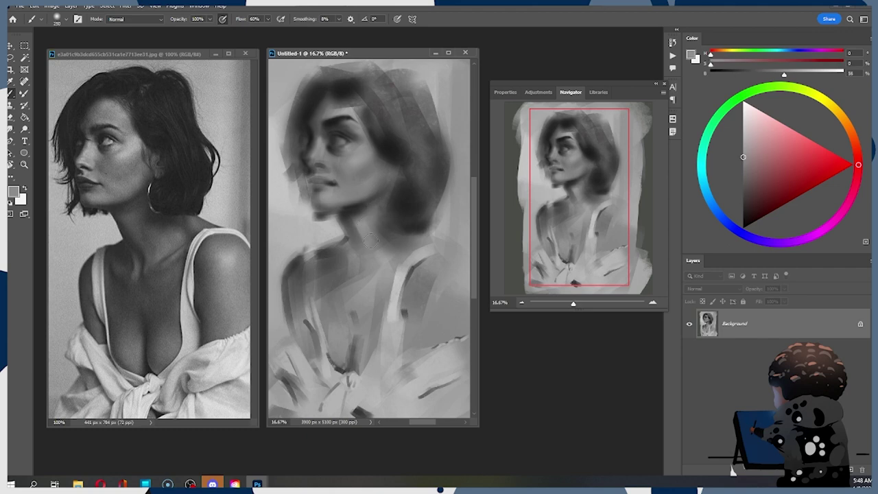
{"action": "key", "text": "alt"}
{"action": "left_click", "coordinate": [350, 225], "text": "alt"}
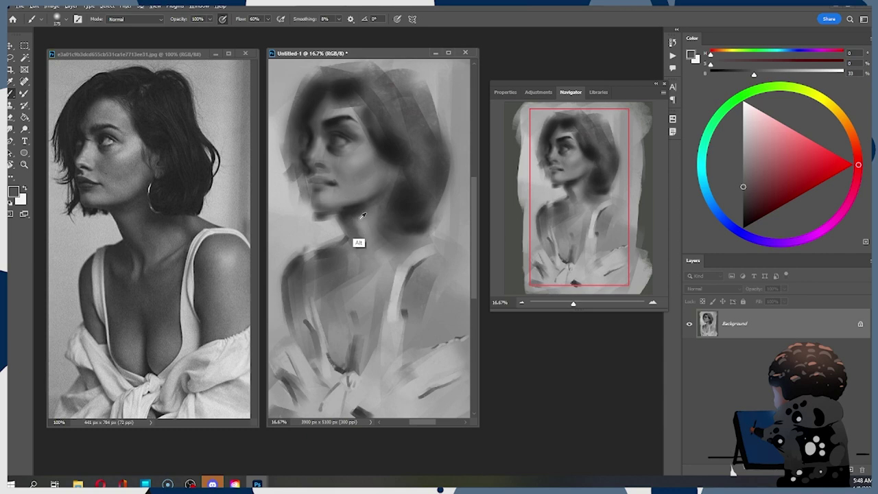
{"action": "left_click", "coordinate": [359, 243], "text": "alt"}
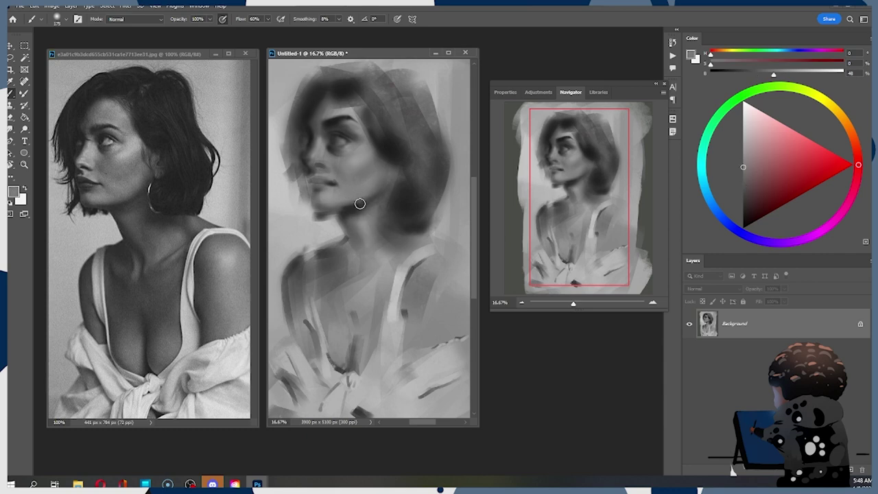
{"action": "left_click", "coordinate": [351, 223], "text": "alt"}
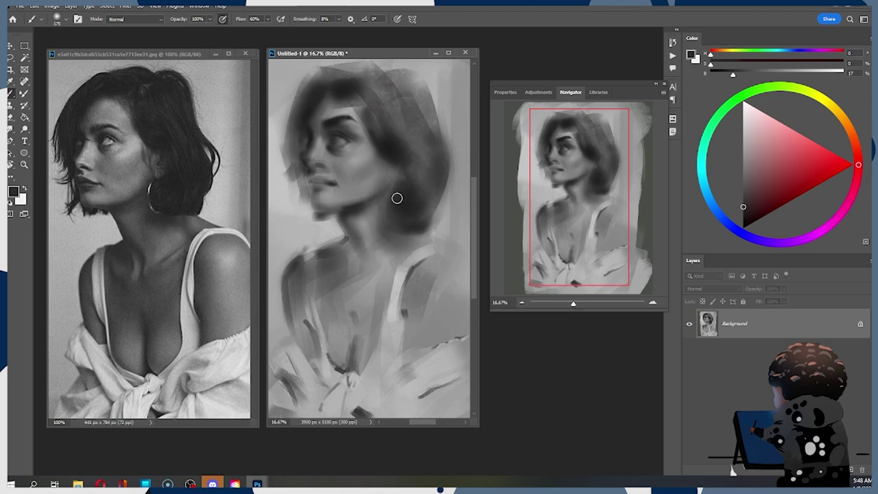
{"action": "key", "text": "bracketright"}
{"action": "key", "text": "bracketright"}
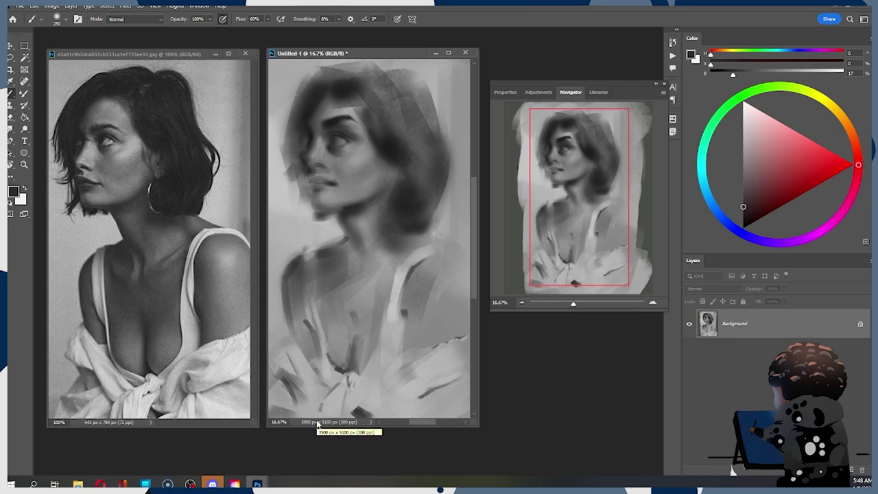
Extend the dark shadow down the neck towards the collarbone, using a soft brush of about 200 px.
{"action": "key", "text": "bracketleft"}
{"action": "key", "text": "bracketleft"}
{"action": "key", "text": "bracketleft"}
{"action": "key", "text": "bracketright"}
{"action": "key", "text": "bracketright"}
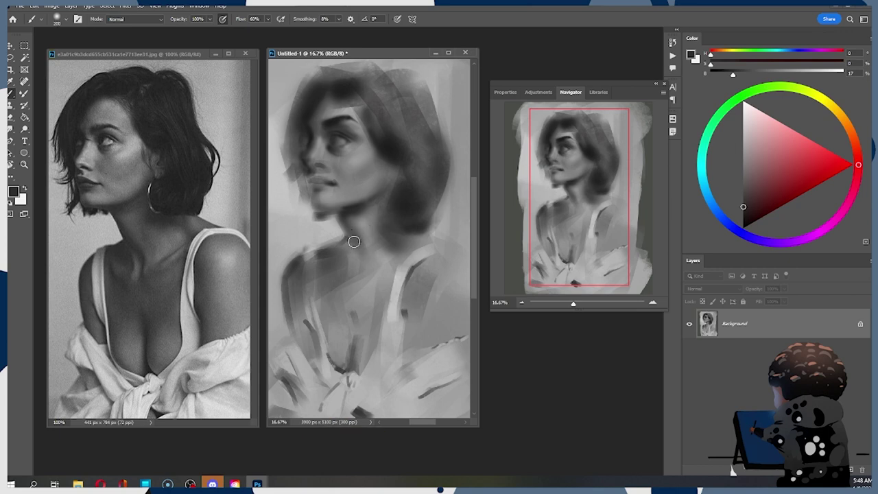
{"action": "left_click_drag", "start_coordinate": [355, 240], "coordinate": [366, 269]}
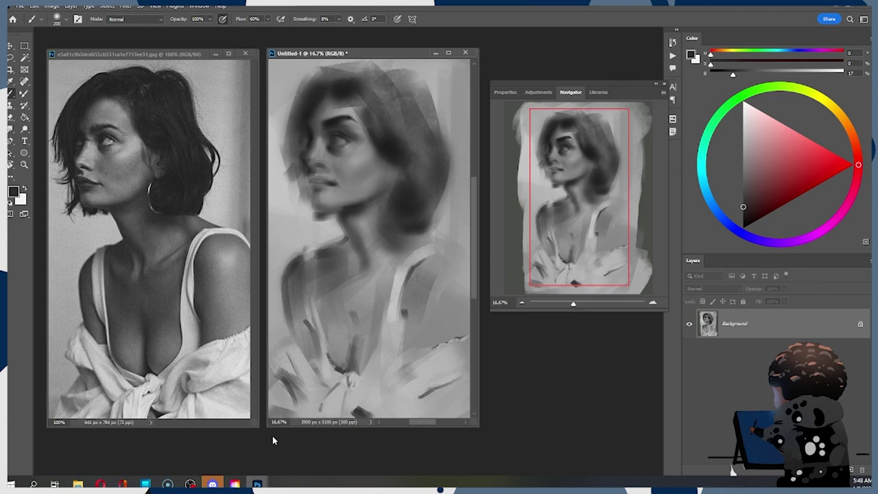
Shade the hairline above the forehead with greys sampled from the face, undoing the last stroke.
{"action": "key", "text": "bracketright"}
{"action": "key", "text": "bracketleft"}
{"action": "key", "text": "alt"}
{"action": "left_click", "coordinate": [349, 105], "text": "alt"}
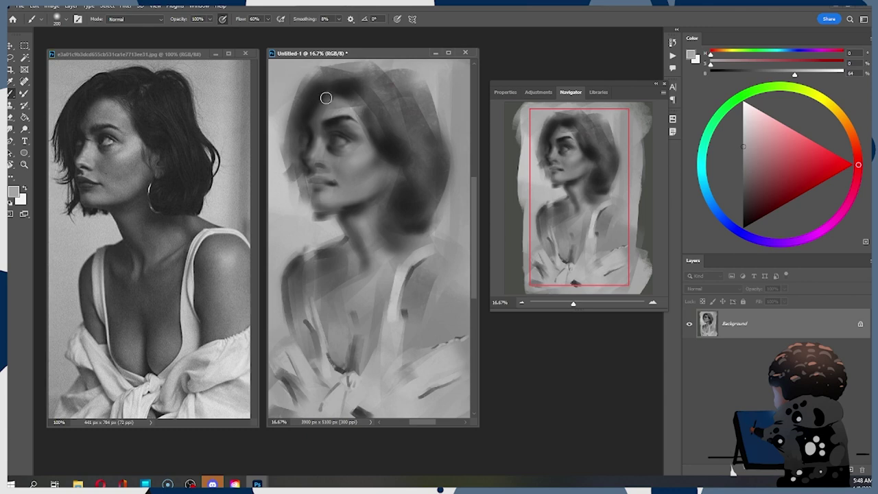
{"action": "left_click", "coordinate": [321, 130], "text": "alt"}
{"action": "mouse_move", "coordinate": [327, 108]}
{"action": "left_mouse_down"}
{"action": "mouse_move", "coordinate": [358, 115]}
{"action": "mouse_move", "coordinate": [349, 111]}
{"action": "left_mouse_up"}
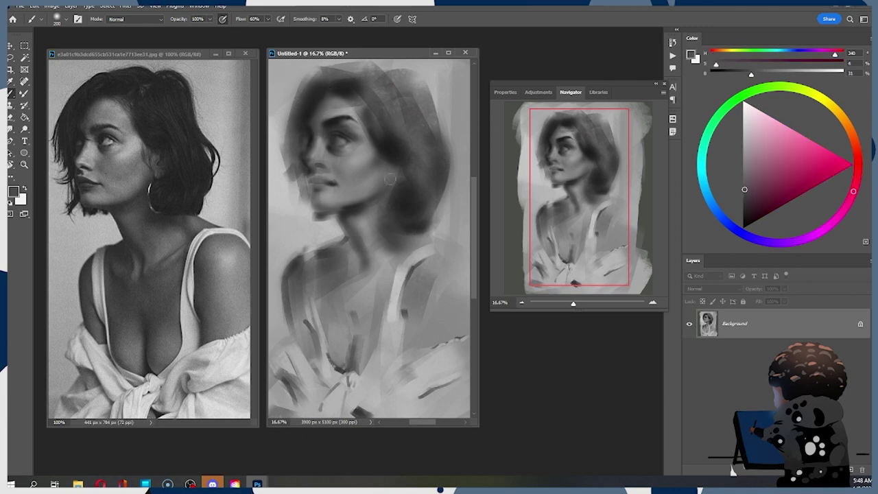
{"action": "left_click_drag", "start_coordinate": [335, 107], "coordinate": [349, 108]}
{"action": "key", "text": "ctrl+z"}
Switch to the Sampled Brush 7 1040 preset at 200 px and stroke grey sampled from the forehead over the hair above it.
{"action": "key", "text": "r"}
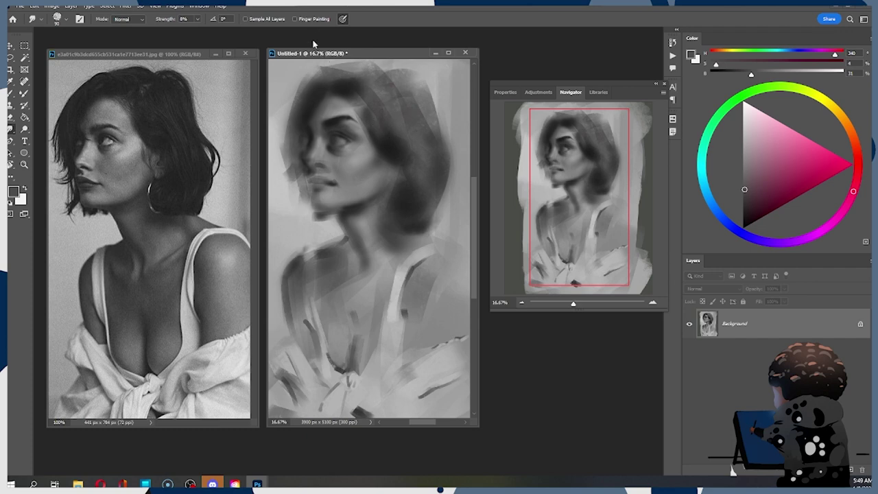
{"action": "key", "text": "b"}
{"action": "right_click", "coordinate": [352, 109]}
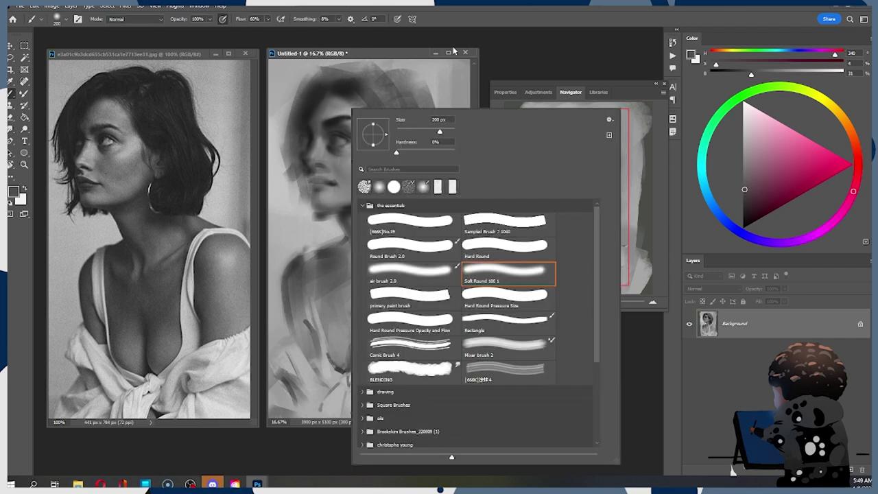
{"action": "left_click", "coordinate": [500, 231]}
{"action": "key", "text": "Return"}
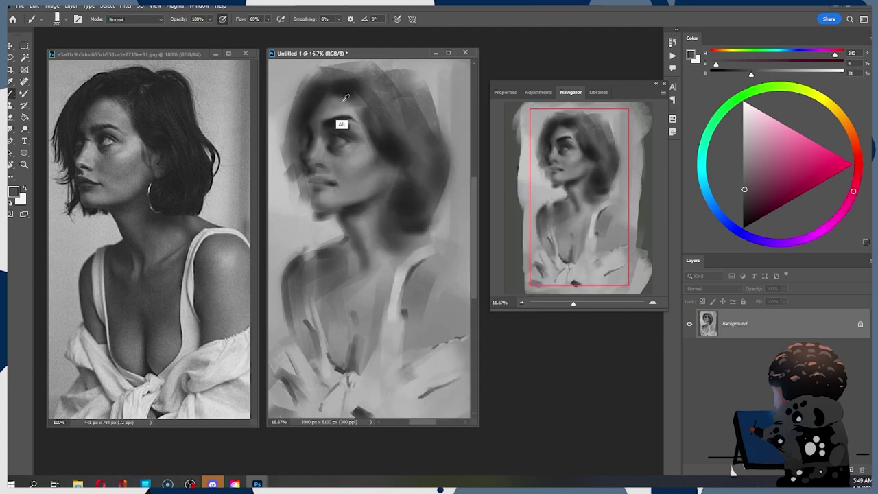
{"action": "left_click", "coordinate": [343, 104], "text": "alt"}
{"action": "left_click", "coordinate": [344, 104], "text": "alt"}
{"action": "mouse_move", "coordinate": [347, 86]}
{"action": "left_mouse_down"}
{"action": "mouse_move", "coordinate": [349, 102]}
{"action": "mouse_move", "coordinate": [370, 90]}
{"action": "left_mouse_up"}
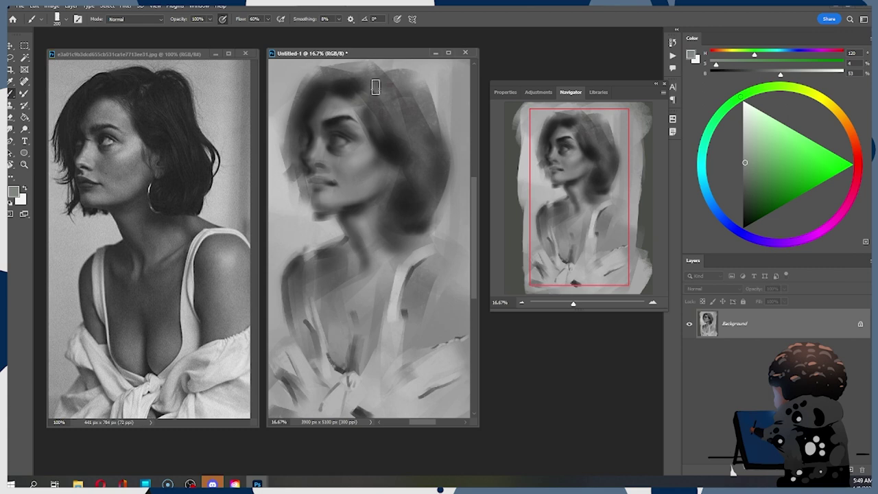
Set the brush to about 150 px and sample near-black from the hair above the forehead.
{"action": "key", "text": "["}
{"action": "key", "text": "["}
{"action": "left_click", "coordinate": [353, 83], "text": "alt"}
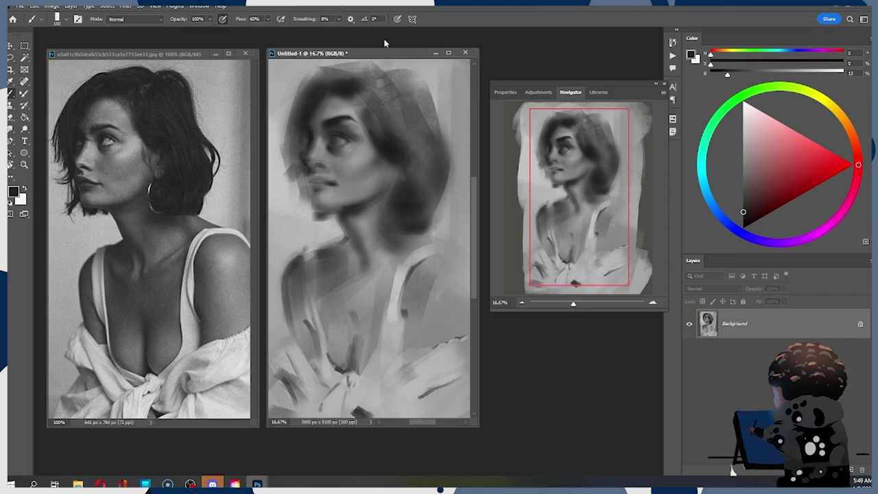
{"action": "mouse_move", "coordinate": [395, 74]}
{"action": "left_mouse_down"}
{"action": "mouse_move", "coordinate": [432, 99]}
{"action": "mouse_move", "coordinate": [430, 119]}
{"action": "left_mouse_up"}
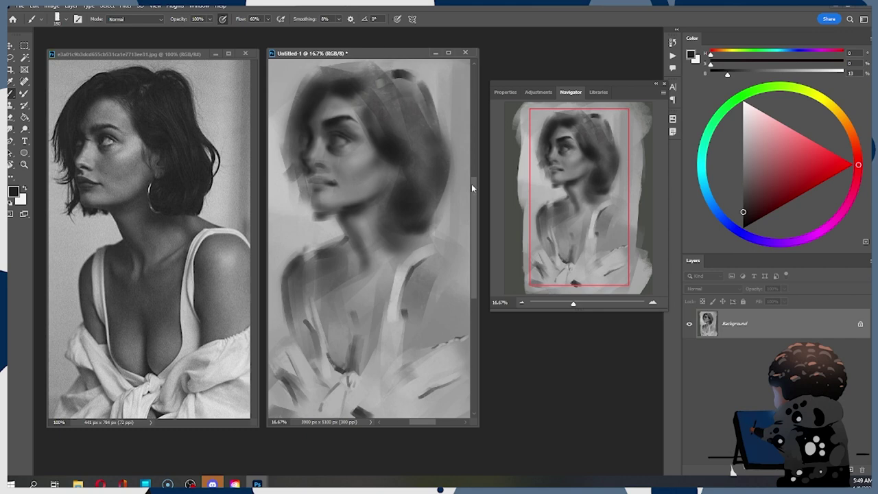
{"action": "key", "text": "ctrl+z"}
{"action": "key", "text": "ctrl+z"}
{"action": "key", "text": "ctrl+z"}
{"action": "mouse_move", "coordinate": [394, 74]}
{"action": "left_mouse_down"}
{"action": "mouse_move", "coordinate": [428, 102]}
{"action": "mouse_move", "coordinate": [434, 134]}
{"action": "left_mouse_up"}
{"action": "key", "text": "ctrl+z"}
{"action": "key", "text": "ctrl+z"}
{"action": "key", "text": "ctrl+z"}
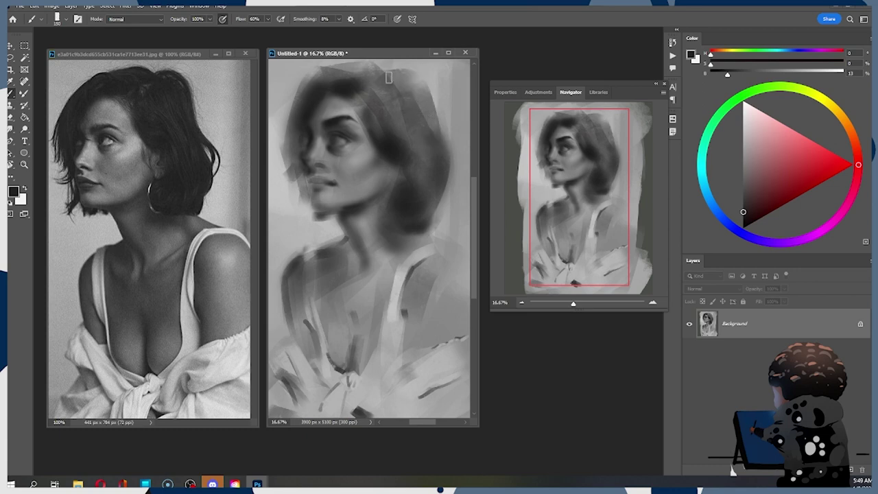
{"action": "mouse_move", "coordinate": [385, 74]}
{"action": "left_mouse_down"}
{"action": "mouse_move", "coordinate": [412, 70]}
{"action": "mouse_move", "coordinate": [440, 106]}
{"action": "left_mouse_up"}
{"action": "key", "text": "ctrl+z"}
Paint near-black along the outer back edge of the hair and into the inner lock behind the jaw, enlarging the brush to about 300 px.
{"action": "mouse_move", "coordinate": [413, 74]}
{"action": "left_mouse_down"}
{"action": "mouse_move", "coordinate": [448, 147]}
{"action": "mouse_move", "coordinate": [441, 175]}
{"action": "left_mouse_up"}
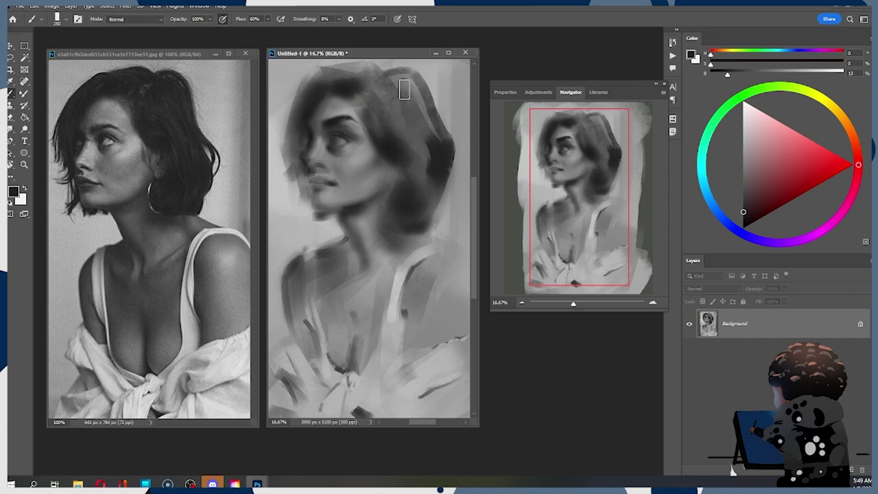
{"action": "left_click_drag", "start_coordinate": [411, 173], "coordinate": [402, 194]}
{"action": "key", "text": "bracketright"}
{"action": "key", "text": "bracketright"}
{"action": "key", "text": "bracketright"}
{"action": "key", "text": "bracketright"}
{"action": "key", "text": "bracketright"}
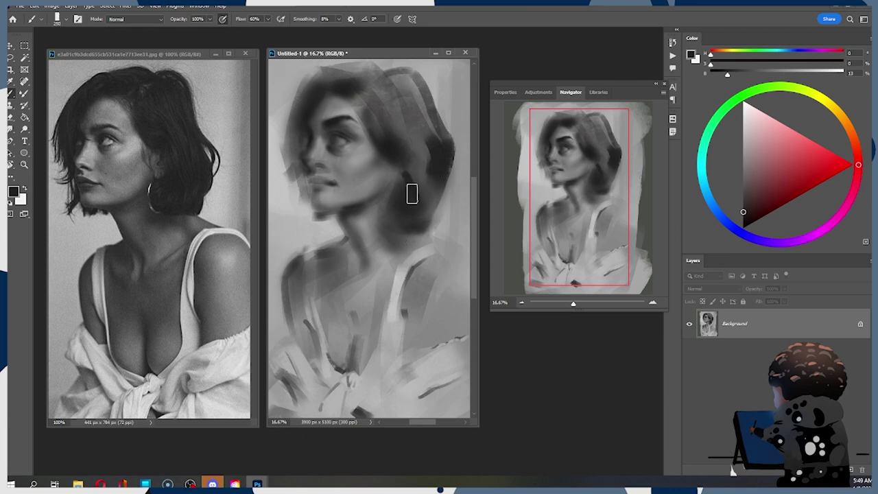
{"action": "left_click_drag", "start_coordinate": [412, 187], "coordinate": [416, 199]}
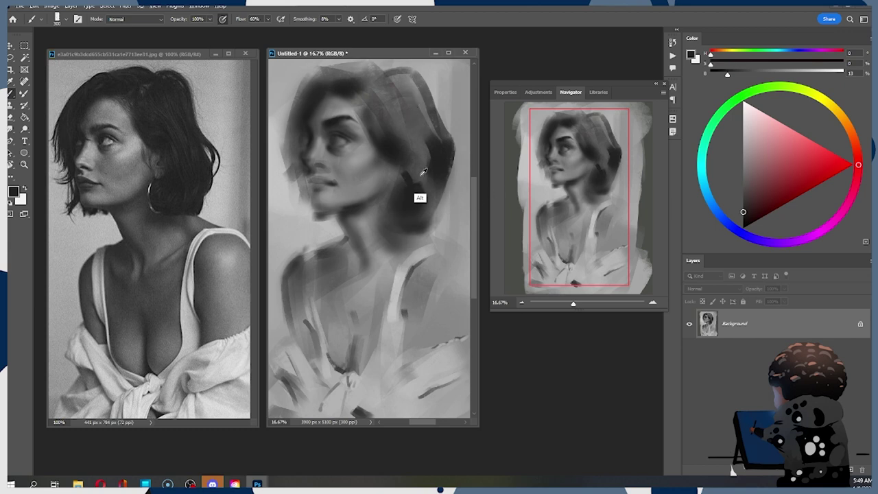
Blend the lower hair behind the jaw with a dark grey and near-black sampled from the hair, using a brush of about 150 px.
{"action": "left_click", "coordinate": [420, 198], "text": "alt"}
{"action": "key", "text": "bracketleft"}
{"action": "key", "text": "bracketleft"}
{"action": "key", "text": "bracketleft"}
{"action": "key", "text": "bracketleft"}
{"action": "left_click_drag", "start_coordinate": [416, 175], "coordinate": [425, 204]}
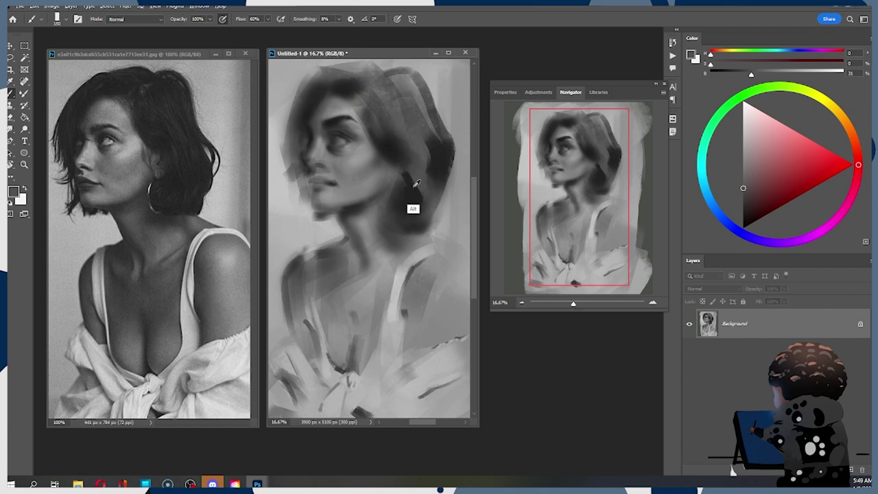
{"action": "left_click", "coordinate": [413, 218], "text": "alt"}
{"action": "mouse_move", "coordinate": [422, 184]}
{"action": "left_mouse_down"}
{"action": "mouse_move", "coordinate": [416, 160]}
{"action": "mouse_move", "coordinate": [427, 202]}
{"action": "mouse_move", "coordinate": [419, 156]}
{"action": "mouse_move", "coordinate": [410, 171]}
{"action": "mouse_move", "coordinate": [428, 216]}
{"action": "mouse_move", "coordinate": [420, 174]}
{"action": "mouse_move", "coordinate": [425, 193]}
{"action": "mouse_move", "coordinate": [428, 161]}
{"action": "mouse_move", "coordinate": [432, 172]}
{"action": "mouse_move", "coordinate": [433, 230]}
{"action": "left_mouse_up"}
Define the line between the lips in near-black and refine the mouth with greys sampled around it, using a brush of 100 px or smaller.
{"action": "key", "text": "["}
{"action": "key", "text": "["}
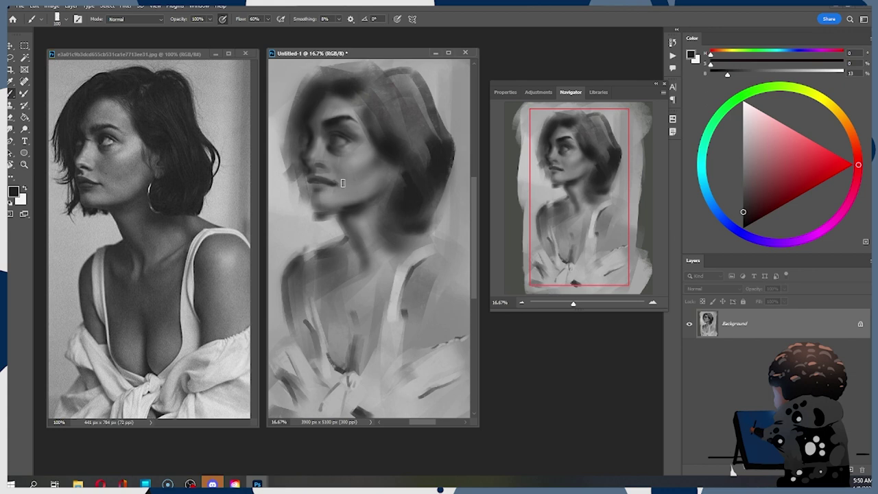
{"action": "key", "text": "ctrl"}
{"action": "left_click_drag", "start_coordinate": [312, 176], "coordinate": [334, 181]}
{"action": "left_click", "coordinate": [327, 175], "text": "alt"}
{"action": "left_click", "coordinate": [321, 173], "text": "alt"}
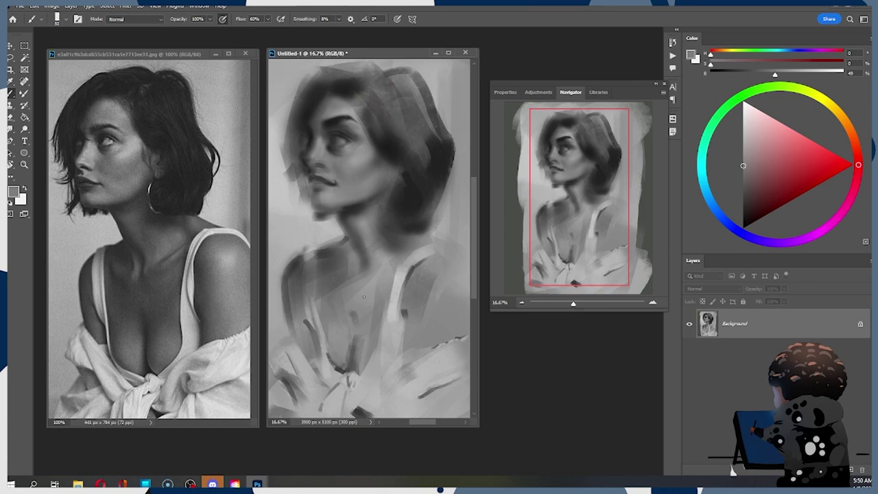
{"action": "left_click", "coordinate": [321, 180], "text": "alt"}
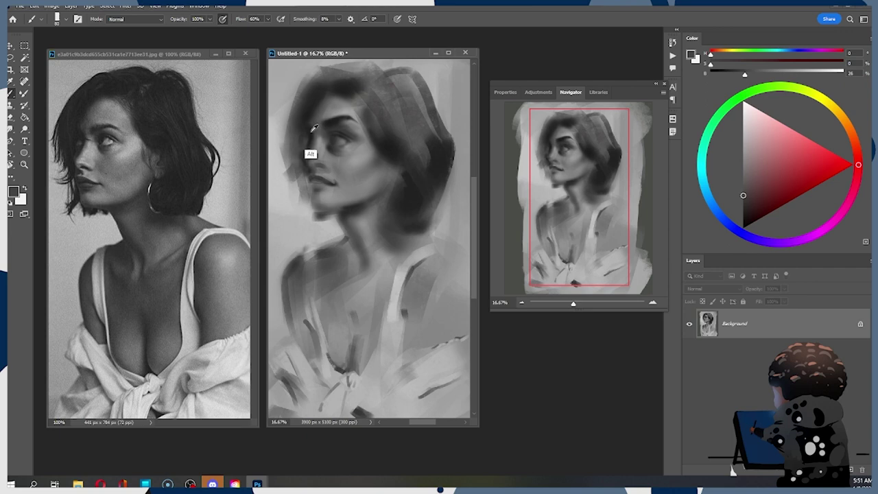
Refine the nose and brow with near-black sampled from the face, using the Sampled Brush 7 1040 at about 45 to 60 px.
{"action": "left_click", "coordinate": [313, 165], "text": "alt"}
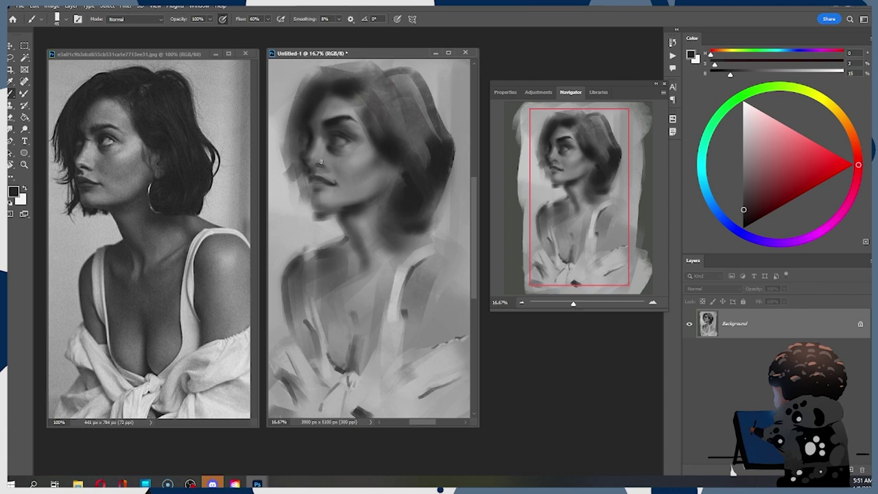
{"action": "key", "text": "r"}
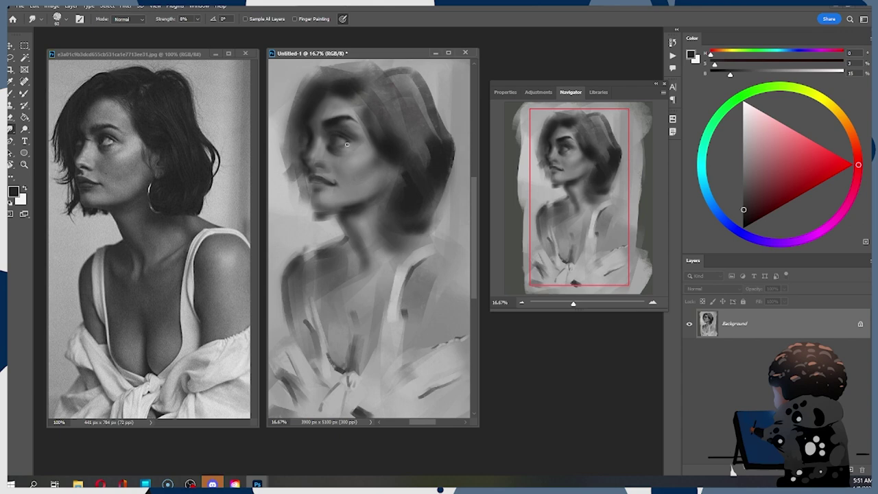
{"action": "key", "text": "b"}
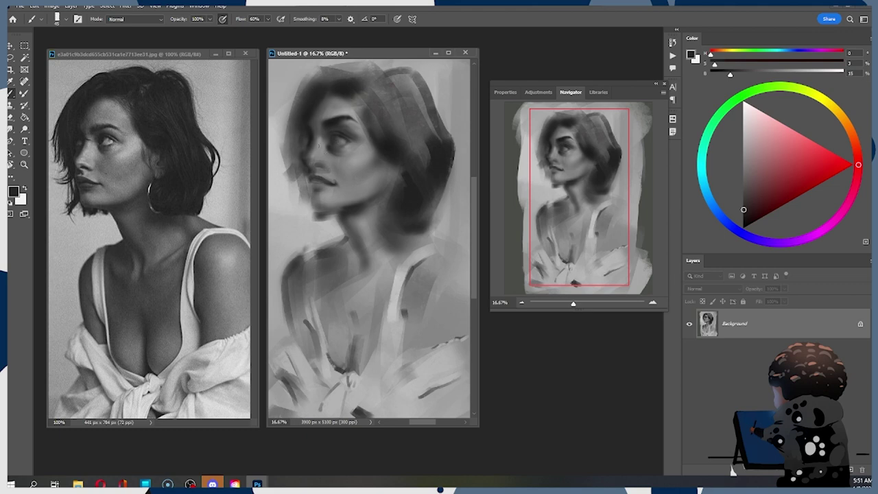
{"action": "right_click", "coordinate": [313, 137]}
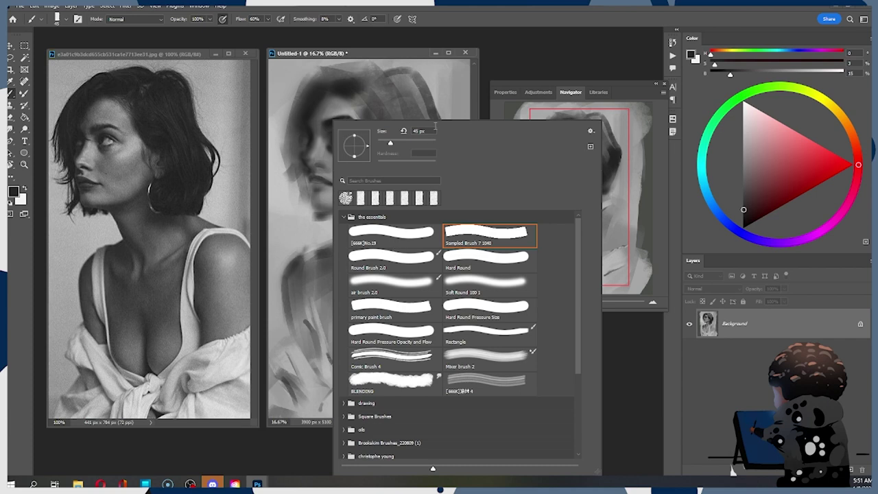
{"action": "left_click", "coordinate": [467, 87]}
{"action": "left_click", "coordinate": [332, 121], "text": "alt"}
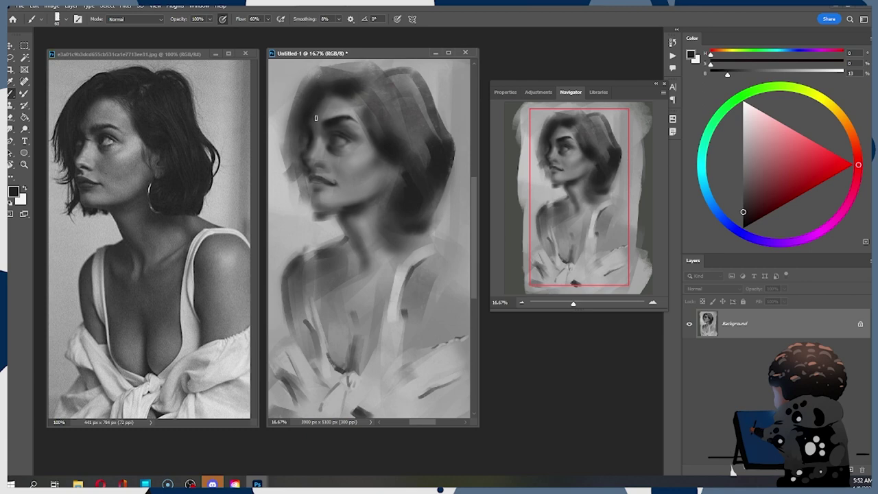
Switch to the Soft Round 100 1 brush at about 250 px and darken the hair around the forehead with near-black sampled from the hair.
{"action": "right_click", "coordinate": [299, 143]}
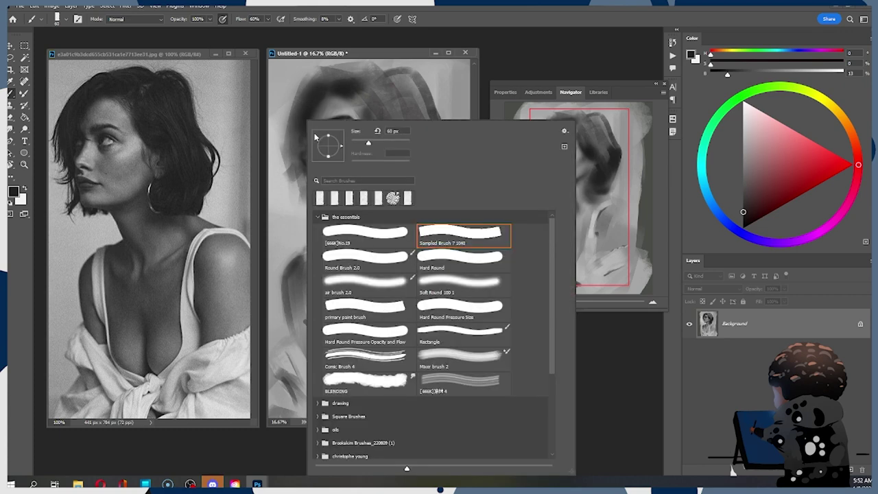
{"action": "double_click", "coordinate": [464, 283]}
{"action": "left_click", "coordinate": [351, 83], "text": "alt"}
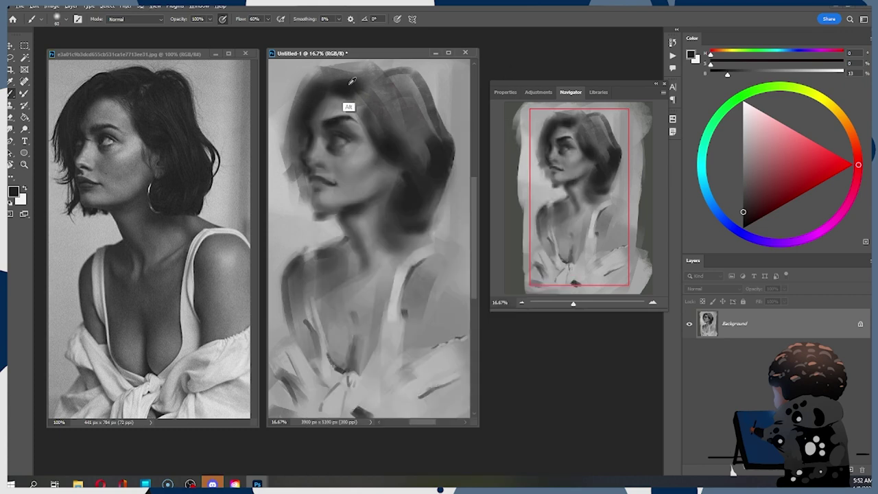
{"action": "left_click", "coordinate": [349, 89], "text": "alt"}
{"action": "left_click", "coordinate": [365, 85], "text": "alt"}
{"action": "key", "text": "bracketright"}
{"action": "key", "text": "bracketright"}
{"action": "key", "text": "bracketright"}
{"action": "key", "text": "bracketright"}
{"action": "key", "text": "bracketright"}
{"action": "key", "text": "bracketright"}
{"action": "key", "text": "bracketright"}
{"action": "key", "text": "bracketright"}
{"action": "key", "text": "bracketright"}
{"action": "key", "text": "bracketright"}
{"action": "key", "text": "bracketleft"}
{"action": "key", "text": "bracketleft"}
{"action": "key", "text": "bracketleft"}
{"action": "key", "text": "bracketright"}
{"action": "key", "text": "bracketright"}
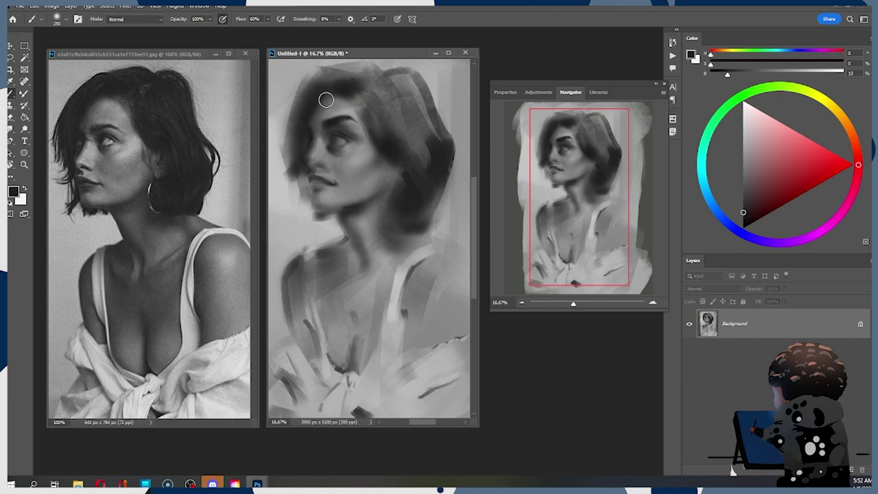
Rework the hair edge beside the far brow with a mid grey from the cheek and near-black from the hairline, using a smaller soft brush.
{"action": "left_click", "coordinate": [341, 163], "text": "alt"}
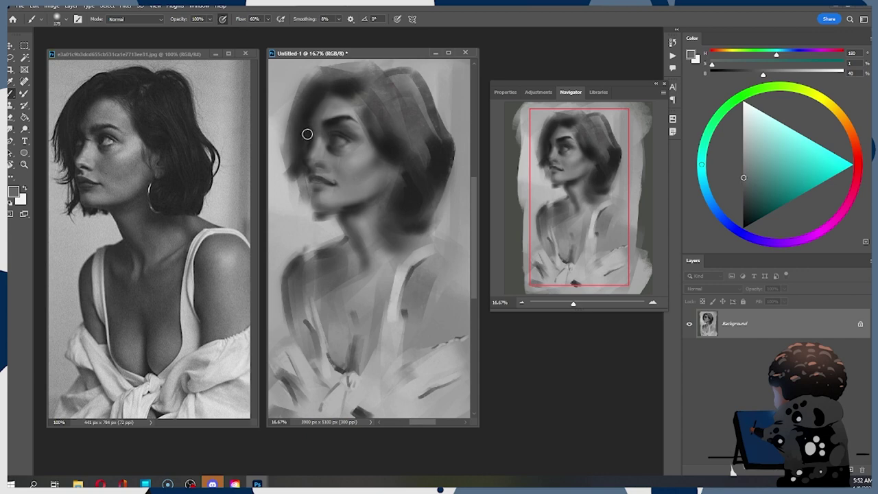
{"action": "key", "text": "bracketleft"}
{"action": "key", "text": "alt"}
{"action": "left_click", "coordinate": [325, 109], "text": "alt"}
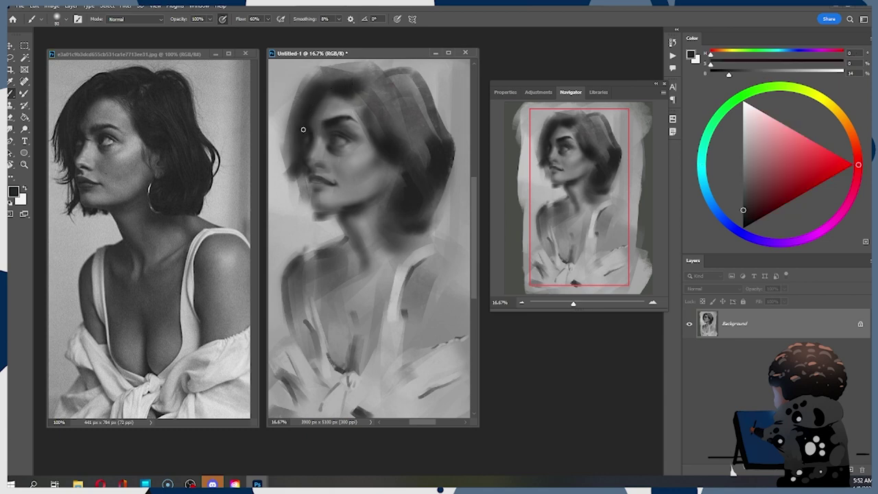
Deepen the hair beside the face and behind the jaw with near-black at 8% brightness, varying the soft brush up to about 300 px.
{"action": "left_click", "coordinate": [744, 212]}
{"action": "left_click", "coordinate": [742, 217]}
{"action": "key", "text": "bracketright"}
{"action": "key", "text": "bracketright"}
{"action": "key", "text": "bracketright"}
{"action": "key", "text": "bracketleft"}
{"action": "key", "text": "bracketleft"}
{"action": "key", "text": "bracketleft"}
{"action": "key", "text": "bracketleft"}
{"action": "key", "text": "bracketright"}
{"action": "key", "text": "bracketright"}
{"action": "key", "text": "bracketright"}
{"action": "key", "text": "bracketright"}
{"action": "key", "text": "bracketright"}
{"action": "key", "text": "bracketright"}
{"action": "key", "text": "bracketleft"}
{"action": "key", "text": "bracketleft"}
{"action": "key", "text": "bracketleft"}
{"action": "key", "text": "bracketleft"}
{"action": "key", "text": "bracketleft"}
{"action": "key", "text": "bracketright"}
{"action": "key", "text": "bracketright"}
{"action": "key", "text": "bracketright"}
{"action": "key", "text": "bracketright"}
{"action": "key", "text": "bracketright"}
{"action": "key", "text": "bracketright"}
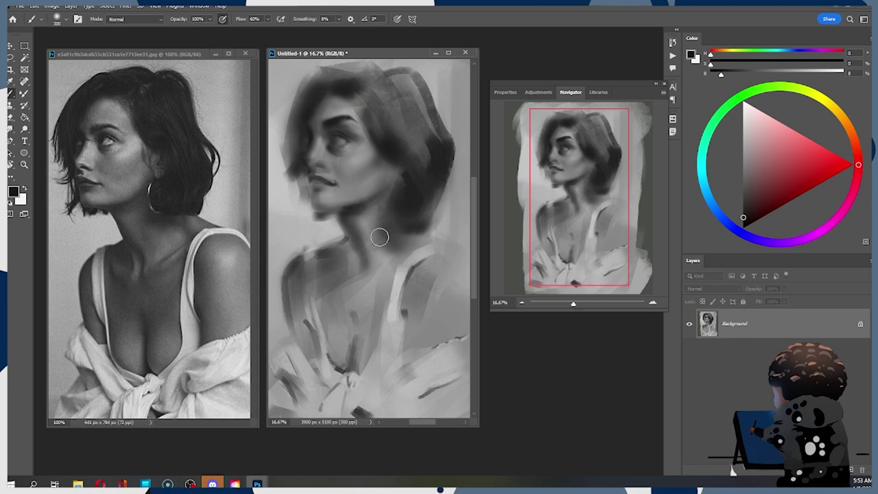
{"action": "key", "text": "bracketleft"}
{"action": "key", "text": "bracketleft"}
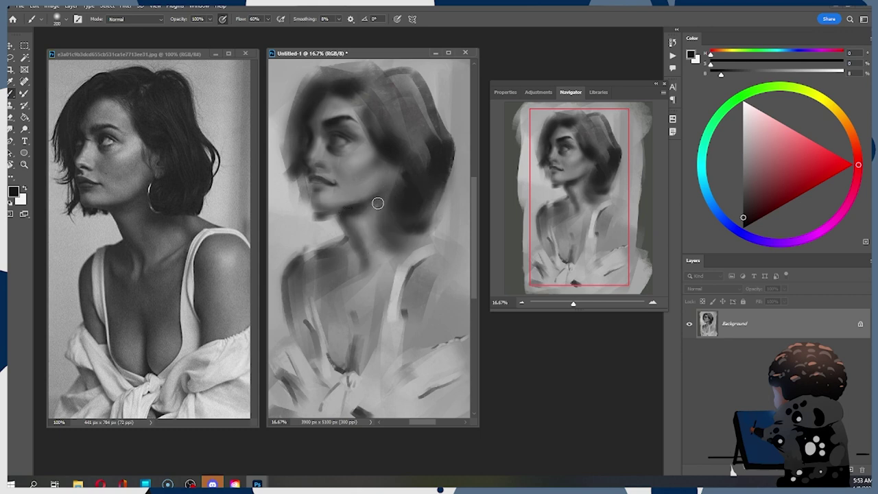
Darken the hair tips under the chin and the hair edge beside the mouth with a smaller soft brush.
{"action": "key", "text": "bracketleft"}
{"action": "key", "text": "bracketleft"}
{"action": "key", "text": "bracketleft"}
{"action": "key", "text": "bracketleft"}
{"action": "key", "text": "bracketleft"}
{"action": "key", "text": "bracketleft"}
{"action": "key", "text": "bracketleft"}
{"action": "key", "text": "bracketleft"}
{"action": "left_click_drag", "start_coordinate": [312, 207], "coordinate": [336, 210]}
{"action": "key", "text": "bracketright"}
{"action": "key", "text": "bracketright"}
{"action": "key", "text": "bracketright"}
{"action": "key", "text": "bracketright"}
{"action": "key", "text": "bracketright"}
{"action": "left_click_drag", "start_coordinate": [307, 178], "coordinate": [307, 173]}
Shade the chin and lower cheek with greys sampled from the chin and lips, using a soft brush of about 100 to 200 px.
{"action": "left_click", "coordinate": [321, 195], "text": "alt"}
{"action": "key", "text": "bracketright"}
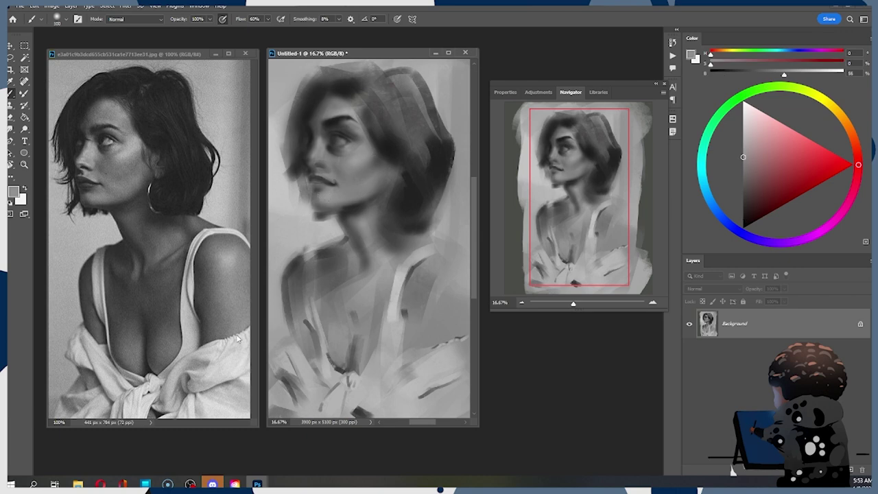
{"action": "left_click", "coordinate": [323, 184], "text": "alt"}
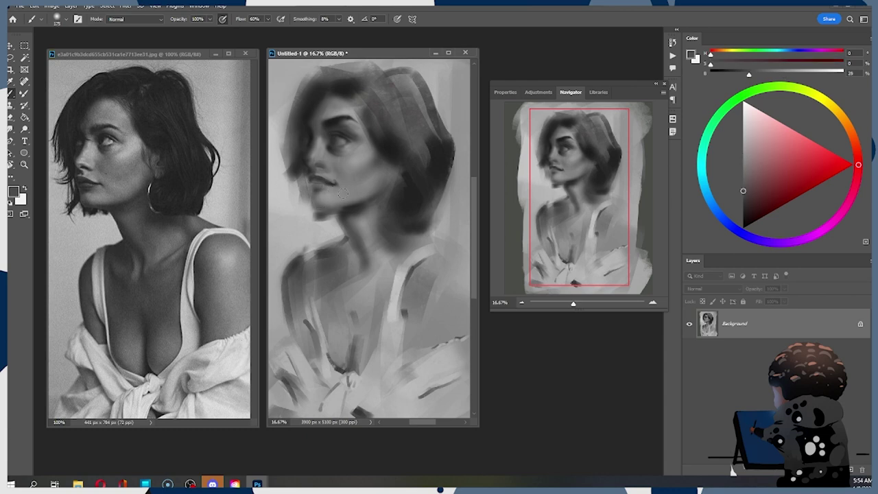
{"action": "key", "text": "]"}
{"action": "left_click", "coordinate": [360, 187]}
{"action": "left_click", "coordinate": [332, 193], "text": "alt"}
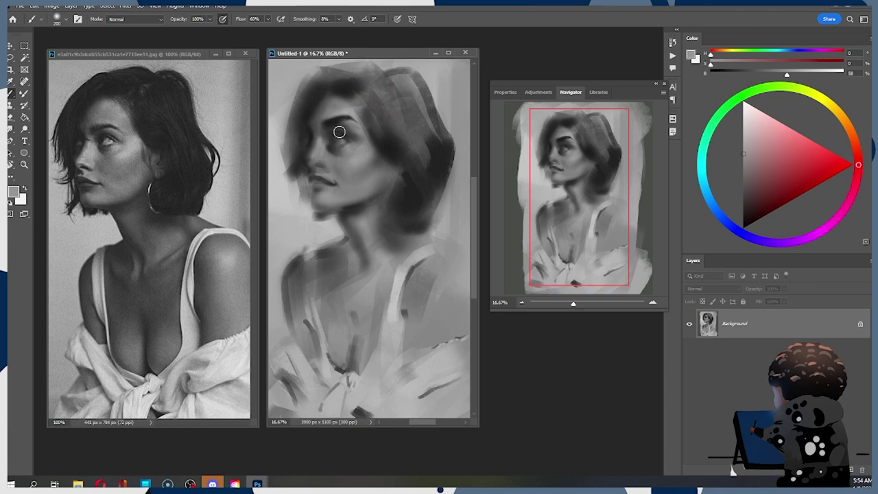
{"action": "left_click", "coordinate": [324, 179], "text": "alt"}
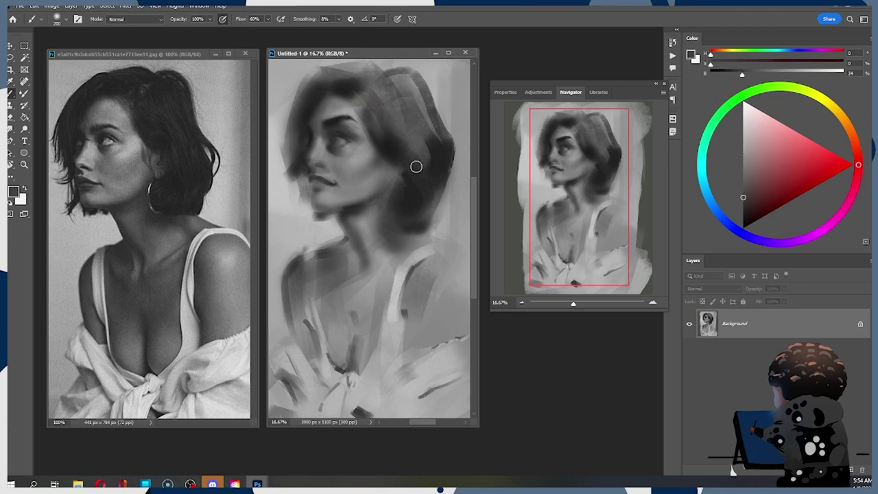
Refine the hair ends beside the mouth with near-black at 14% brightness, using a soft brush of about 90 px.
{"action": "key", "text": "bracketleft"}
{"action": "key", "text": "bracketleft"}
{"action": "key", "text": "bracketleft"}
{"action": "key", "text": "bracketleft"}
{"action": "key", "text": "bracketleft"}
{"action": "left_click", "coordinate": [744, 211]}
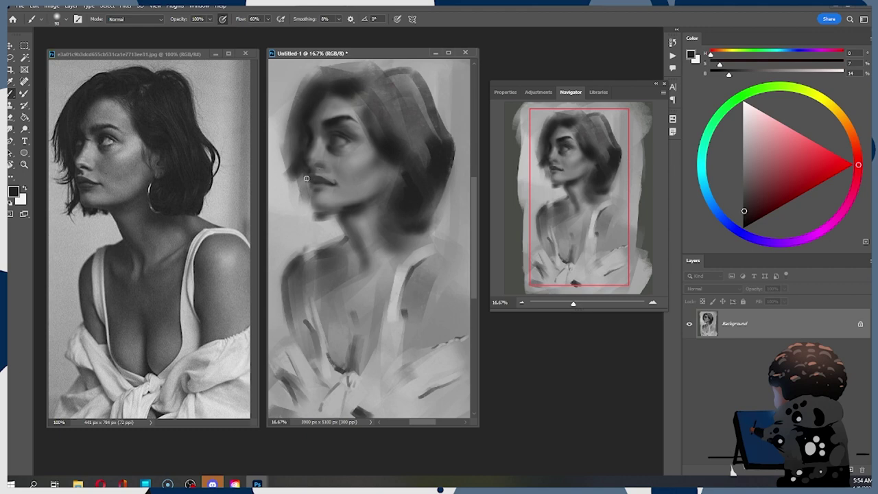
Refine the cheek, chin and hair ends with sampled greys of 60%, 39% and 58% brightness, varying the soft brush size.
{"action": "key", "text": "bracketright"}
{"action": "key", "text": "bracketright"}
{"action": "left_click", "coordinate": [357, 180], "text": "alt"}
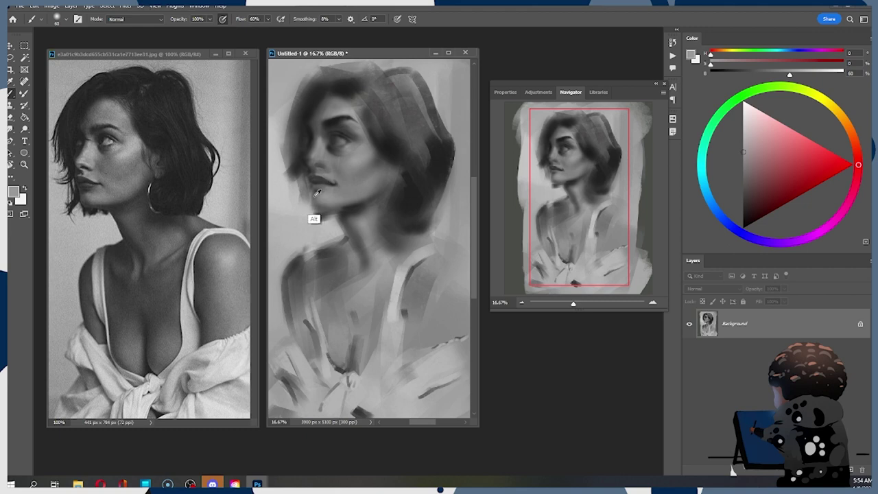
{"action": "left_click", "coordinate": [314, 217], "text": "alt"}
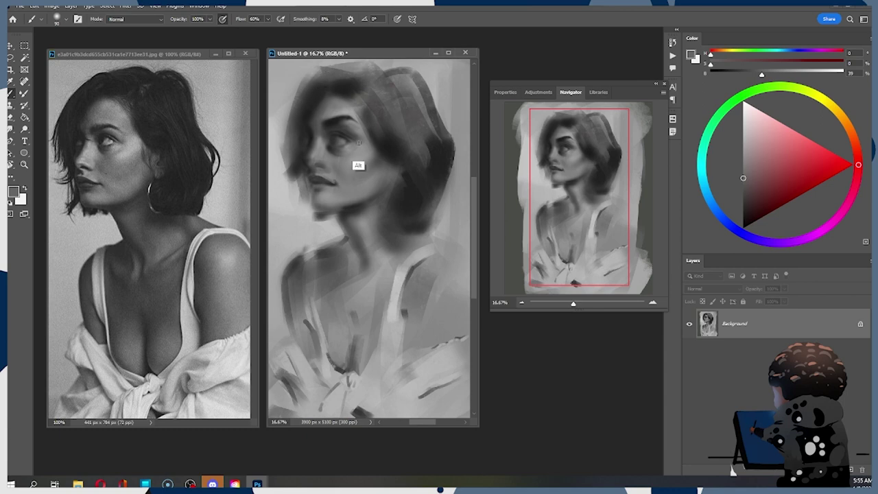
{"action": "left_click", "coordinate": [362, 175], "text": "alt"}
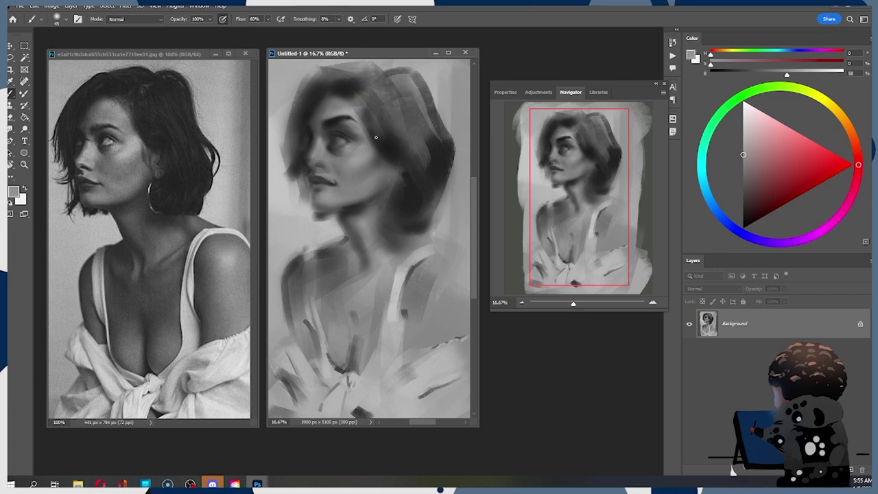
Flip the canvas horizontally to check the portrait's proportions and return it to its original orientation.
{"action": "key", "text": "ctrl+shift+h"}
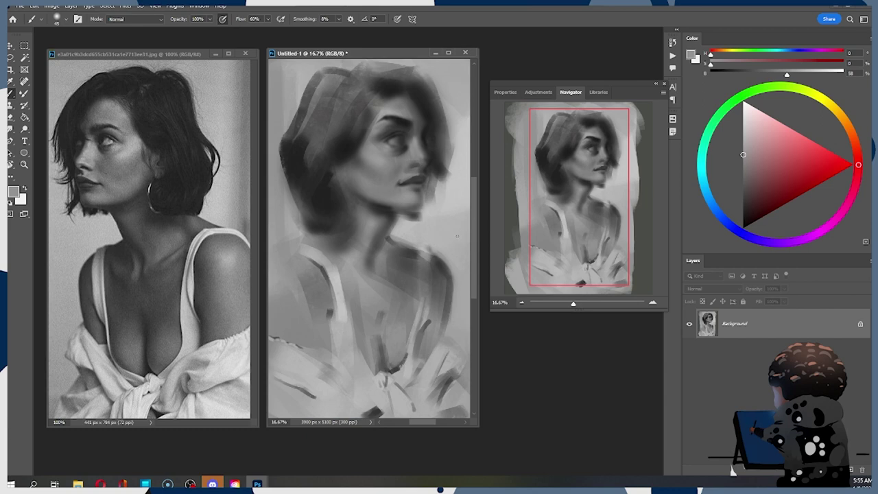
{"action": "key", "text": "ctrl+shift+h"}
{"action": "key", "text": "ctrl+shift+h"}
{"action": "key", "text": "ctrl+shift+h"}
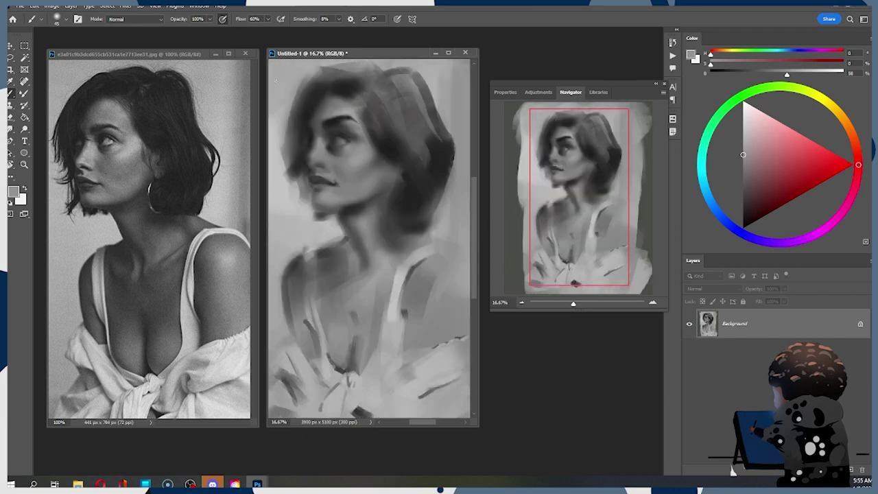
Try to reshape the hair and face outline in Liquify with the Forward Warp brush at size 918.
{"action": "left_click", "coordinate": [125, 5]}
{"action": "left_click", "coordinate": [147, 90]}
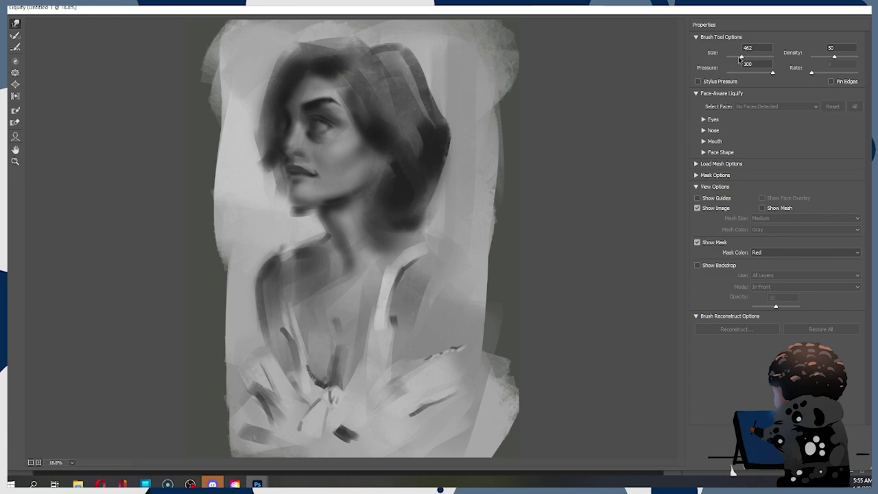
{"action": "left_click_drag", "start_coordinate": [740, 57], "coordinate": [745, 58]}
{"action": "mouse_move", "coordinate": [288, 113]}
{"action": "left_mouse_down"}
{"action": "mouse_move", "coordinate": [271, 121]}
{"action": "mouse_move", "coordinate": [280, 122]}
{"action": "left_mouse_up"}
{"action": "left_click", "coordinate": [280, 121]}
{"action": "key", "text": "ctrl+z"}
{"action": "left_click", "coordinate": [277, 111]}
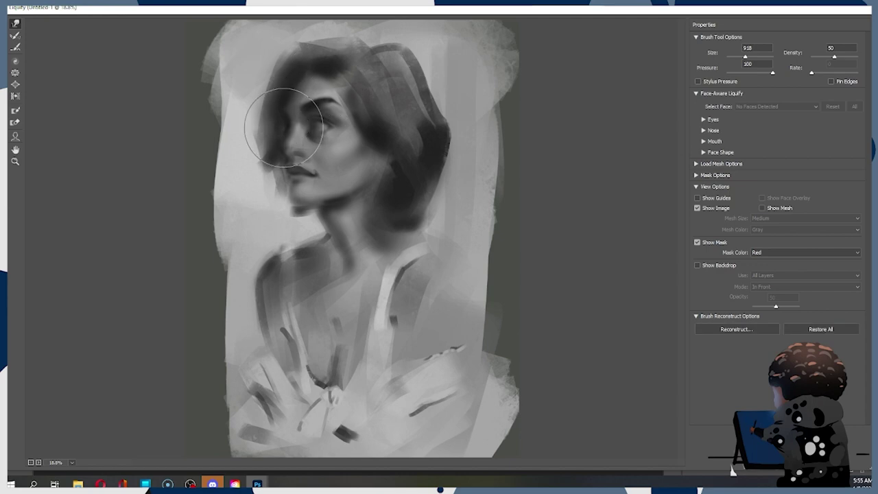
{"action": "key", "text": "ctrl+z"}
{"action": "left_click_drag", "start_coordinate": [279, 129], "coordinate": [254, 121]}
{"action": "key", "text": "ctrl+z"}
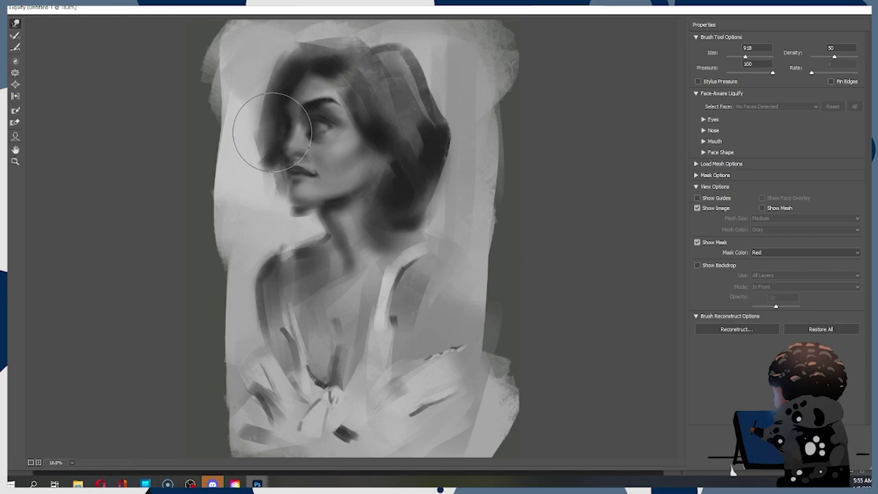
{"action": "key", "text": "ctrl+z"}
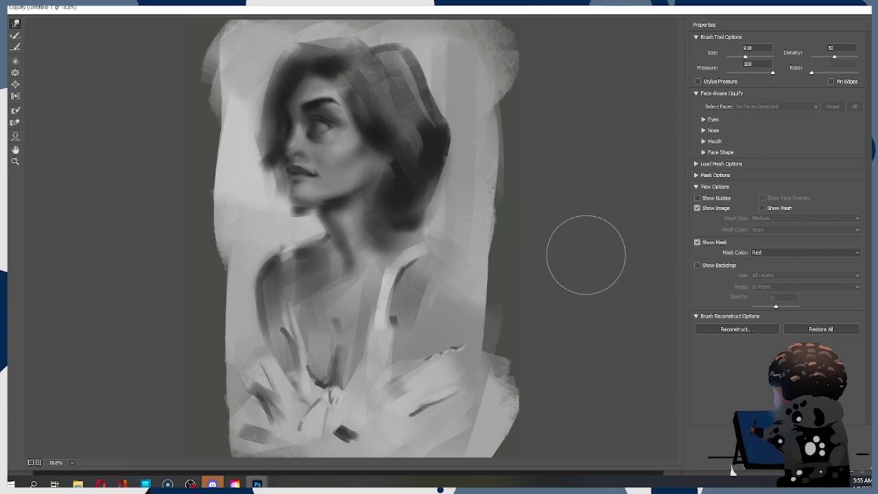
{"action": "key", "text": "Return"}
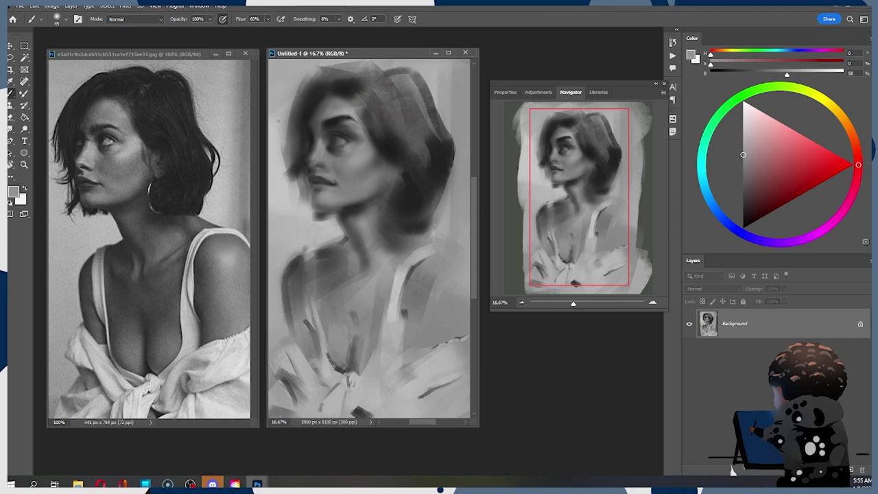
Refine the hair beside the face and the mouth area with sampled greys of 15%, 28% and 55% brightness using a soft brush.
{"action": "left_click", "coordinate": [347, 96], "text": "alt"}
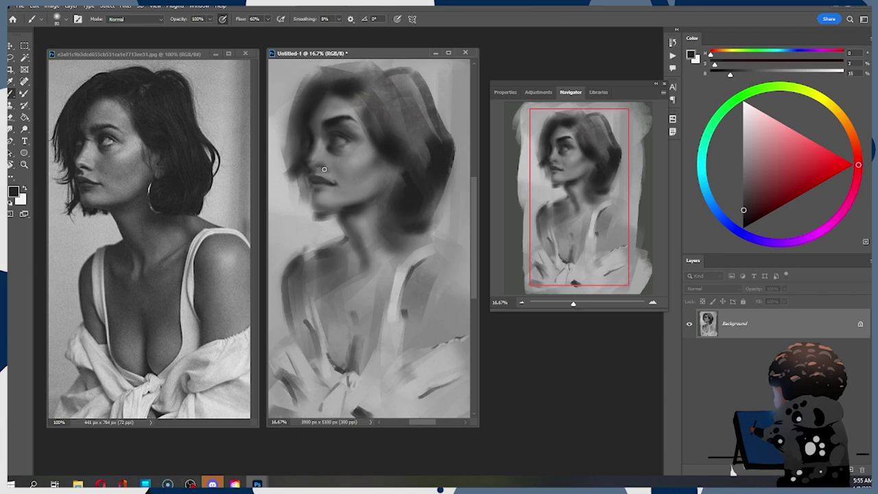
{"action": "key", "text": "ctrl"}
{"action": "key", "text": "ctrl"}
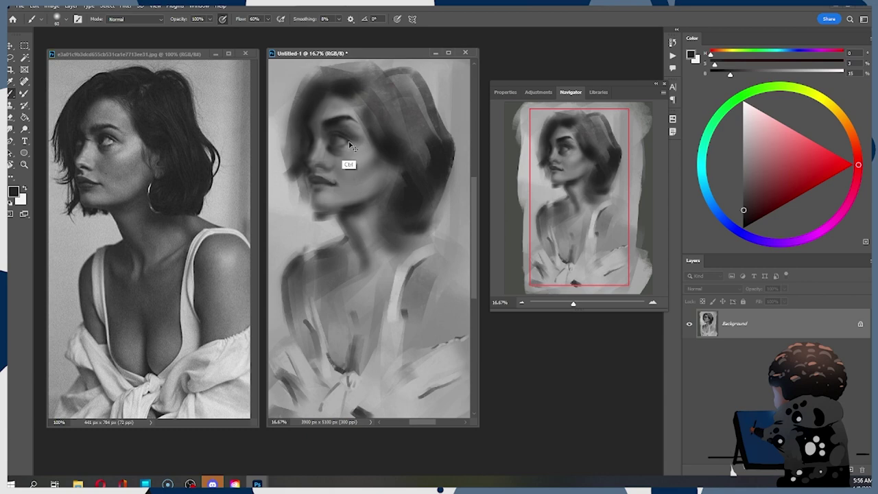
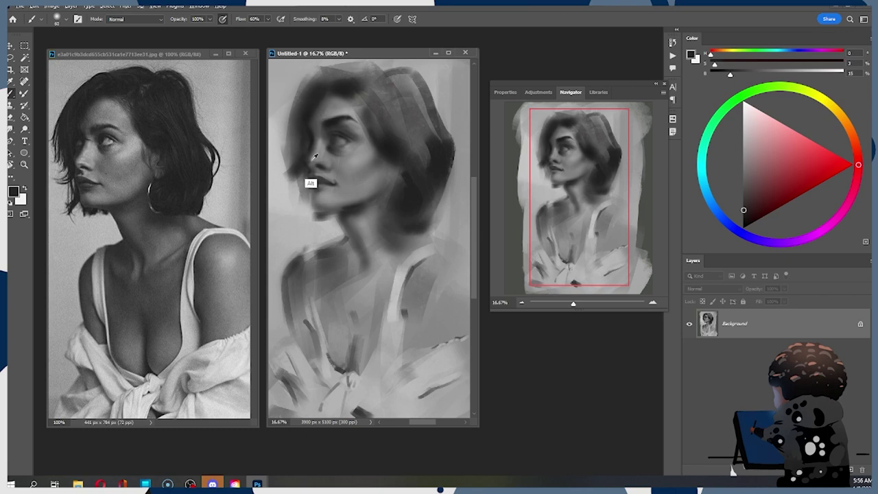
{"action": "left_click", "coordinate": [312, 188], "text": "alt"}
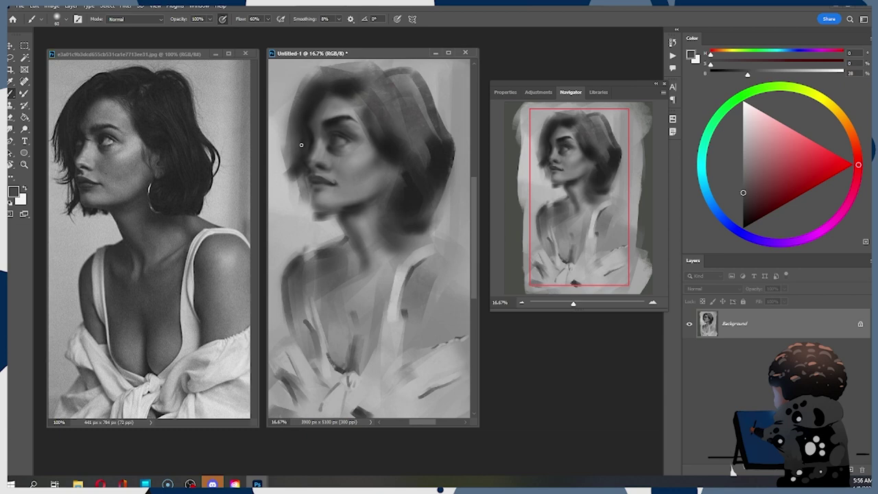
{"action": "left_click", "coordinate": [343, 179], "text": "alt"}
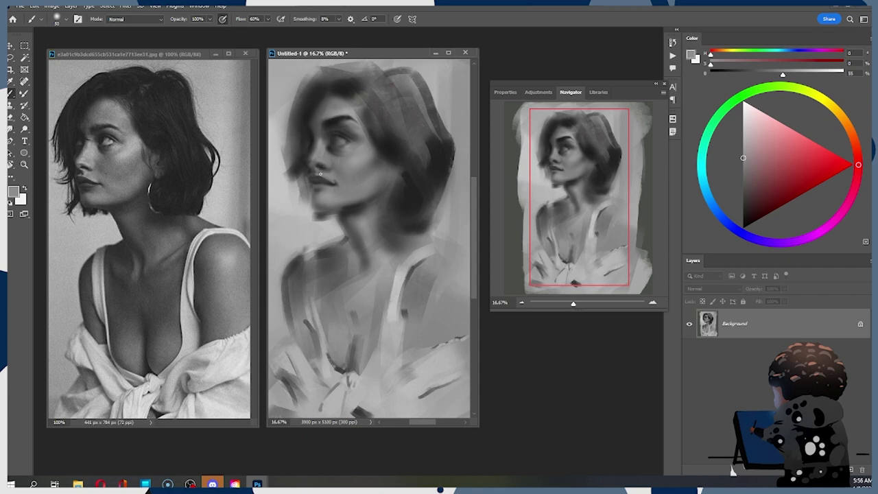
Rework the forehead hairline with sampled greys of 16%, 50% and 13% brightness using a soft brush of about 80 to 100 px.
{"action": "left_click", "coordinate": [323, 163], "text": "alt"}
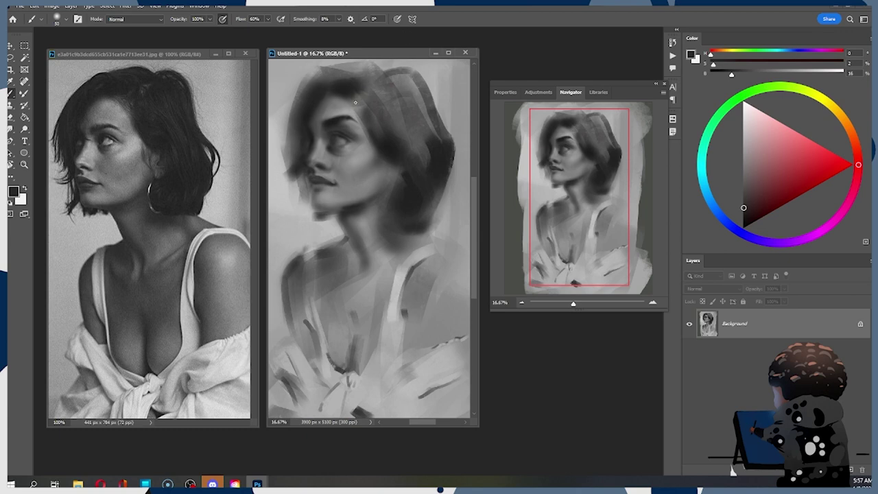
{"action": "left_click", "coordinate": [349, 129], "text": "alt"}
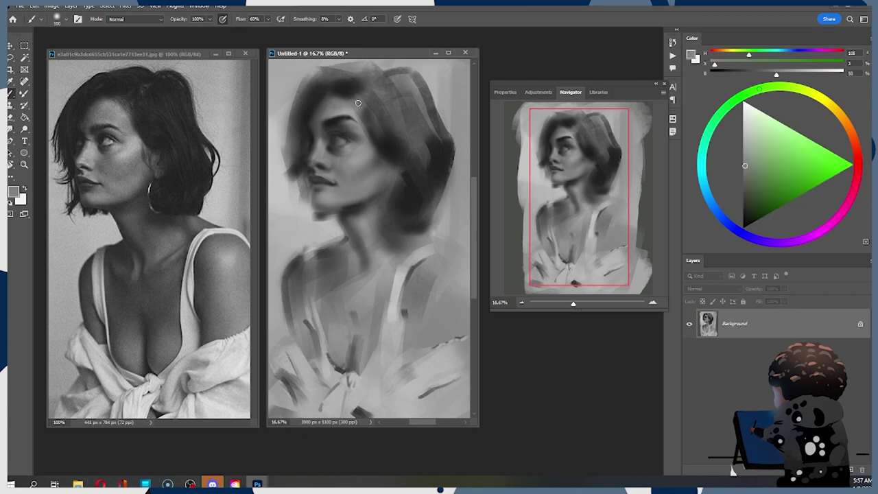
{"action": "left_click", "coordinate": [348, 102], "text": "alt"}
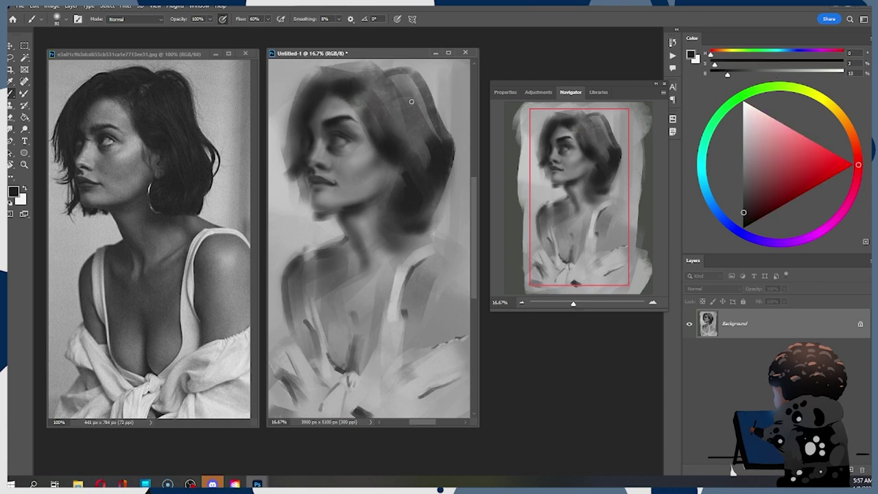
Paint textured strands behind the cheek with Comic Brush 4, using near-black at 8% brightness and sampled greys of 24% and 10%.
{"action": "left_click", "coordinate": [386, 145], "text": "alt"}
{"action": "left_click", "coordinate": [382, 147], "text": "alt"}
{"action": "left_click_drag", "start_coordinate": [381, 148], "coordinate": [394, 187]}
{"action": "right_click", "coordinate": [382, 146]}
{"action": "double_click", "coordinate": [439, 356]}
{"action": "left_click", "coordinate": [743, 212]}
{"action": "left_click", "coordinate": [745, 219]}
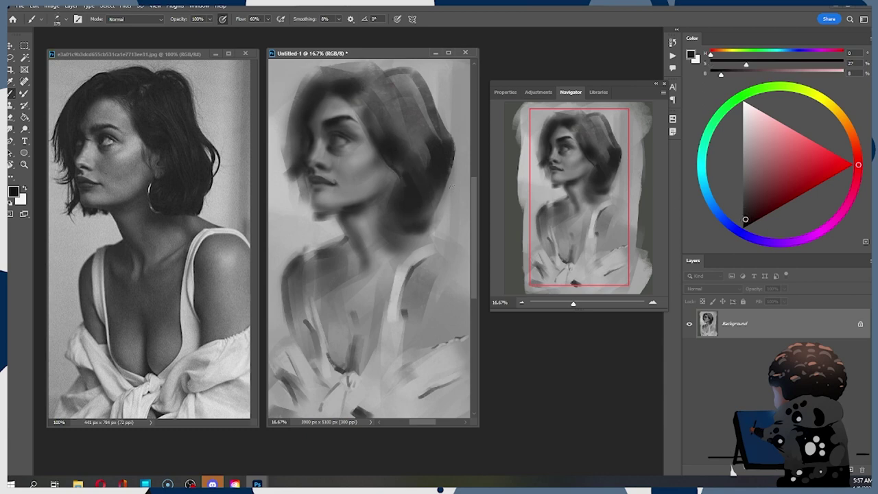
{"action": "left_click_drag", "start_coordinate": [386, 151], "coordinate": [404, 185]}
{"action": "left_click", "coordinate": [380, 135], "text": "alt"}
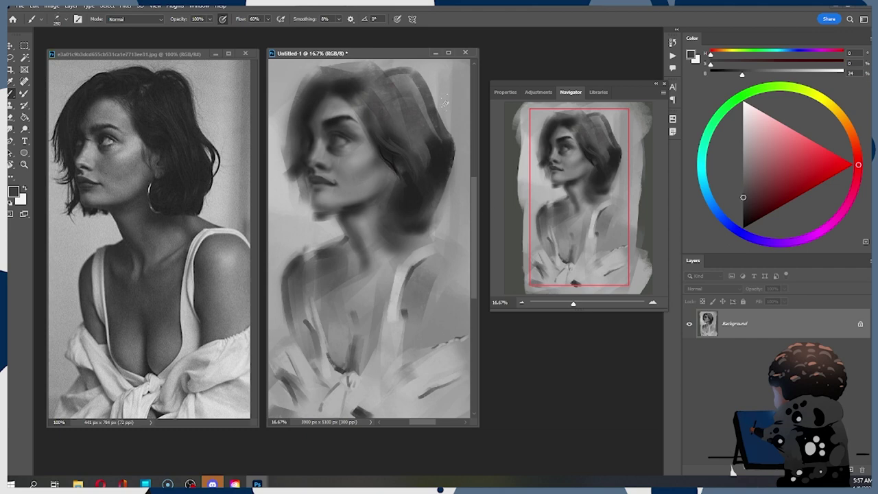
{"action": "key", "text": "alt"}
{"action": "left_click", "coordinate": [393, 162], "text": "alt"}
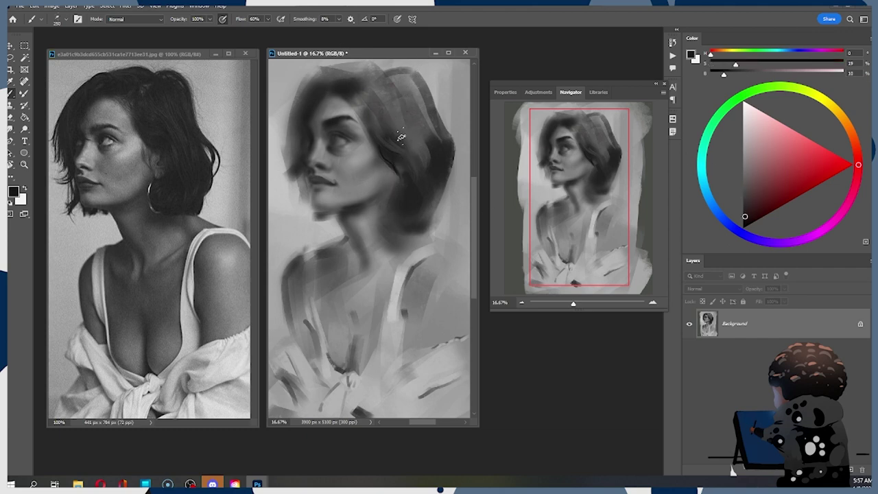
{"action": "key", "text": "]"}
{"action": "left_click_drag", "start_coordinate": [374, 139], "coordinate": [406, 162]}
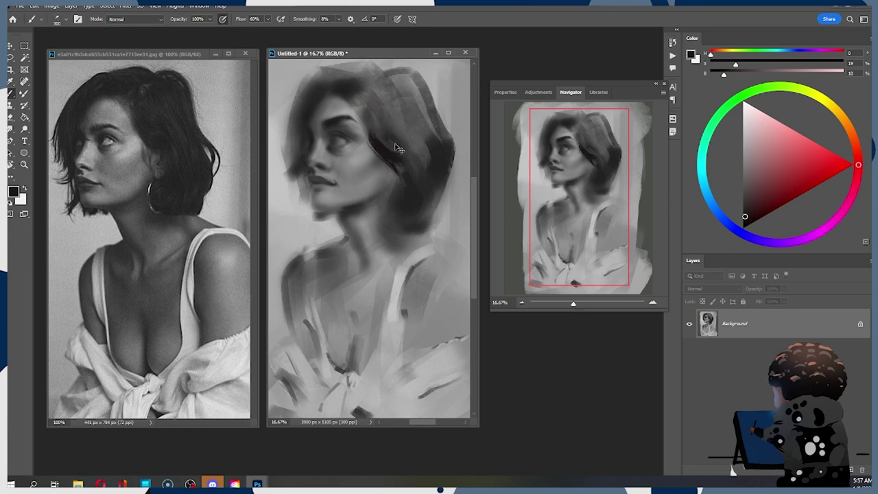
{"action": "key", "text": "ctrl+z"}
Paint a thin textured strand along the hair edge from the temple to behind the cheek with a smaller brush at 10% brightness.
{"action": "key", "text": "["}
{"action": "key", "text": "["}
{"action": "key", "text": "["}
{"action": "left_click_drag", "start_coordinate": [363, 123], "coordinate": [404, 160]}
{"action": "key", "text": "bracketright"}
{"action": "key", "text": "bracketright"}
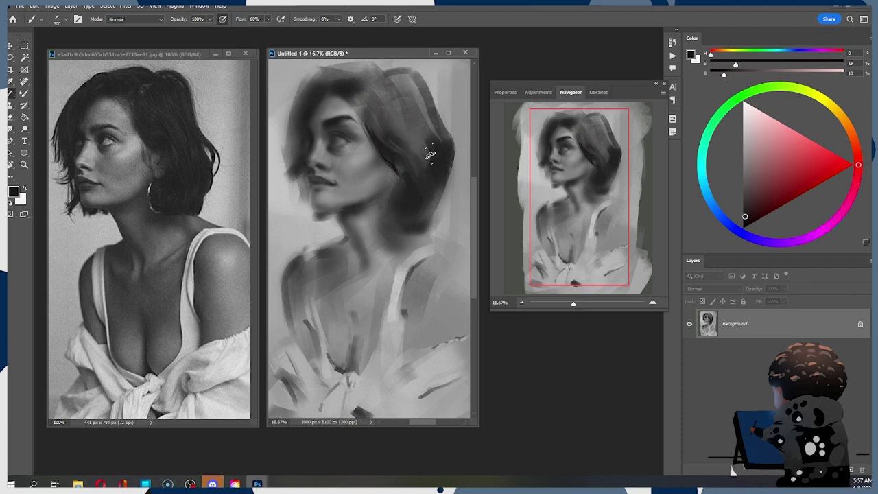
{"action": "left_click_drag", "start_coordinate": [432, 145], "coordinate": [443, 185]}
{"action": "key", "text": "ctrl+z"}
{"action": "key", "text": "bracketleft"}
{"action": "key", "text": "bracketleft"}
Texture the front hair ends beside the mouth with sampled dark greys of 17% and 15% brightness.
{"action": "left_click", "coordinate": [297, 168], "text": "alt"}
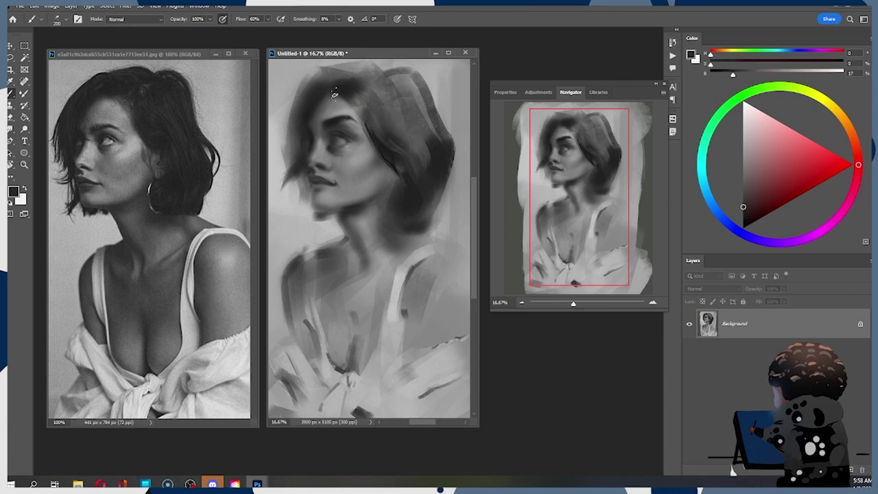
{"action": "left_click", "coordinate": [301, 116], "text": "alt"}
{"action": "key", "text": "bracketright"}
{"action": "left_click_drag", "start_coordinate": [308, 93], "coordinate": [290, 169]}
{"action": "key", "text": "ctrl+z"}
{"action": "key", "text": "bracketleft"}
{"action": "key", "text": "bracketleft"}
{"action": "key", "text": "bracketleft"}
{"action": "left_click_drag", "start_coordinate": [297, 101], "coordinate": [286, 155]}
{"action": "key", "text": "ctrl+z"}
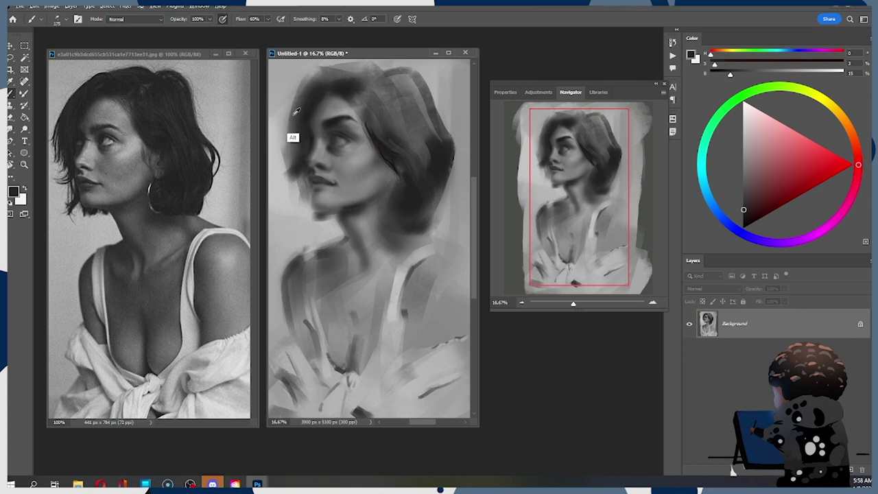
Texture the front hair's outer edge and the tips under the chin with sampled hair and background greys, using a 150 to 200 px brush.
{"action": "left_click", "coordinate": [292, 115], "text": "alt"}
{"action": "left_click_drag", "start_coordinate": [294, 106], "coordinate": [287, 143]}
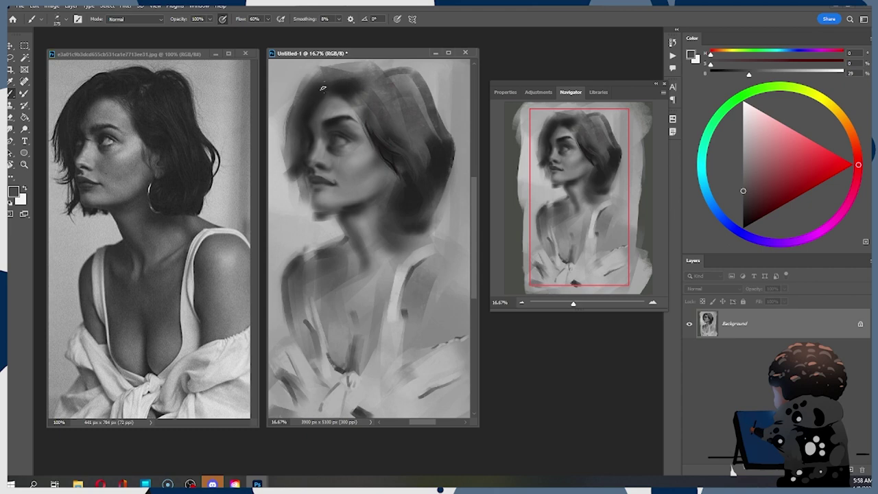
{"action": "left_click", "coordinate": [305, 188], "text": "alt"}
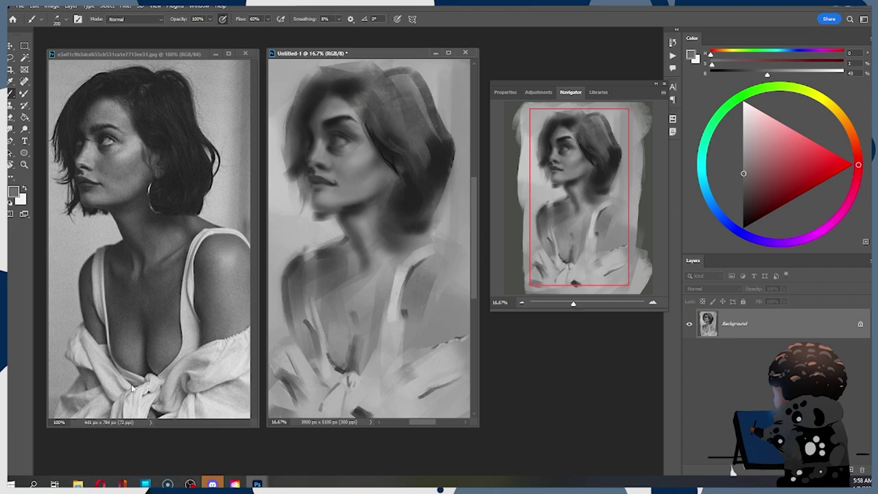
{"action": "left_click", "coordinate": [320, 209], "text": "alt"}
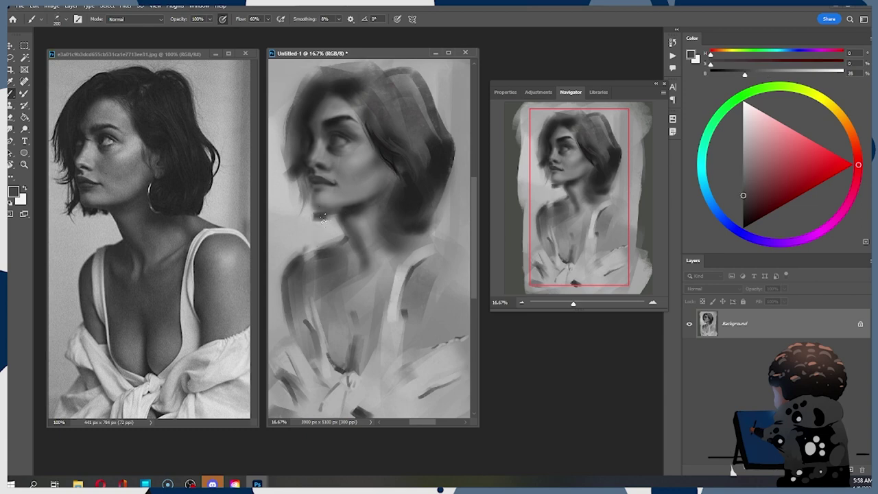
{"action": "left_click", "coordinate": [319, 218], "text": "alt"}
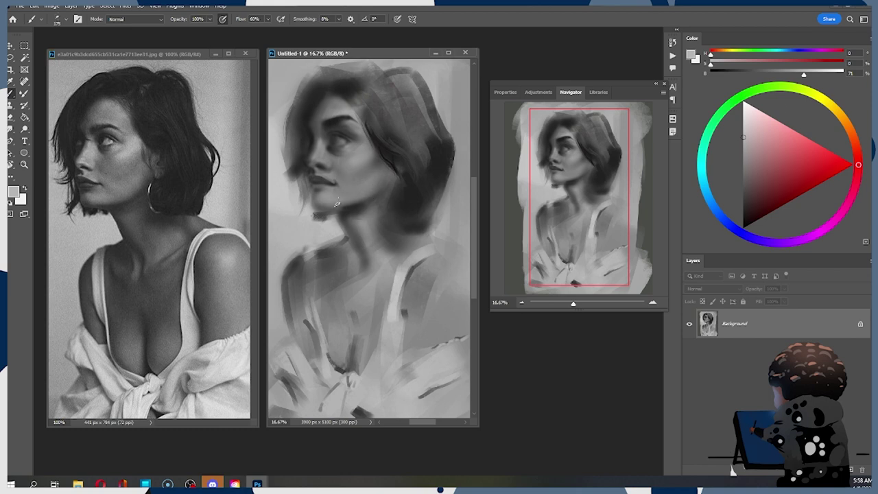
{"action": "left_click", "coordinate": [317, 214], "text": "alt"}
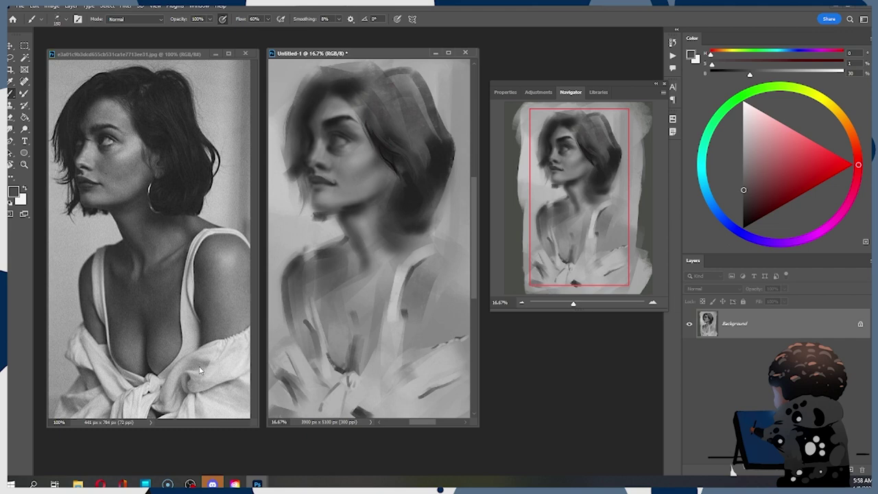
Define the jawline from the chin toward the neck with the Hard Round brush at about 30 px, using a sampled grey of 59% brightness.
{"action": "left_click", "coordinate": [366, 175], "text": "alt"}
{"action": "right_click", "coordinate": [369, 148]}
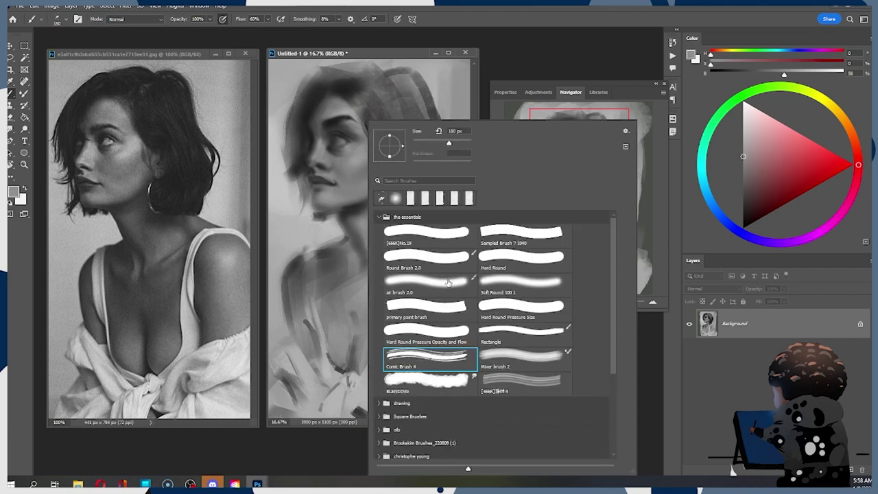
{"action": "left_click", "coordinate": [422, 234]}
{"action": "left_click", "coordinate": [518, 266]}
{"action": "left_click", "coordinate": [543, 78]}
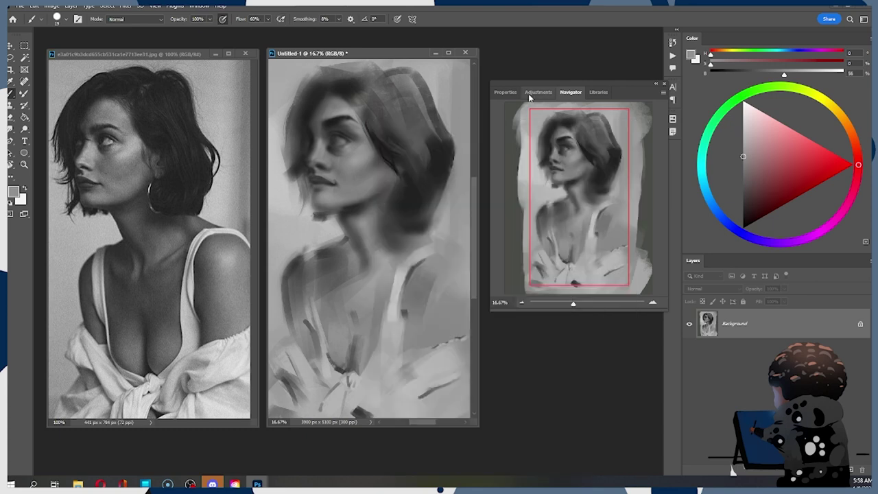
{"action": "key", "text": "bracketright"}
{"action": "key", "text": "bracketright"}
{"action": "key", "text": "bracketright"}
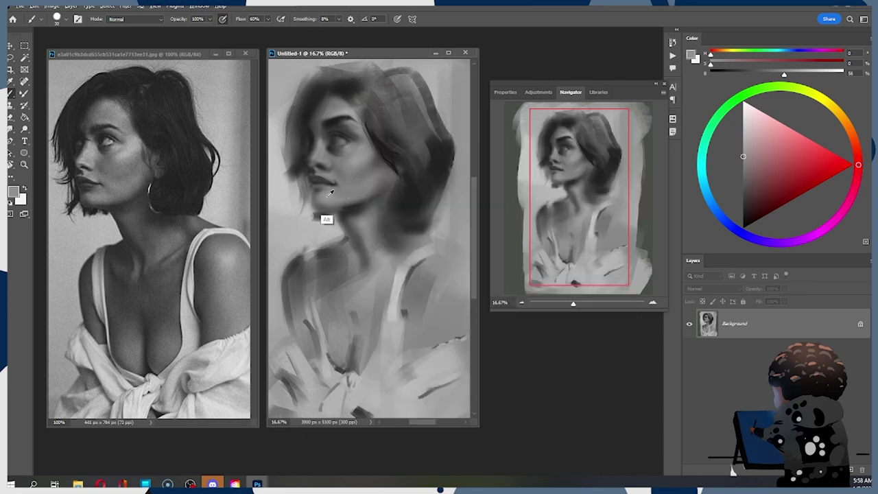
{"action": "left_click", "coordinate": [329, 195], "text": "alt"}
{"action": "left_click_drag", "start_coordinate": [318, 207], "coordinate": [364, 210]}
Blend the jawline's edge with the Smudge tool at 8% strength and return to the Brush tool.
{"action": "key", "text": "r"}
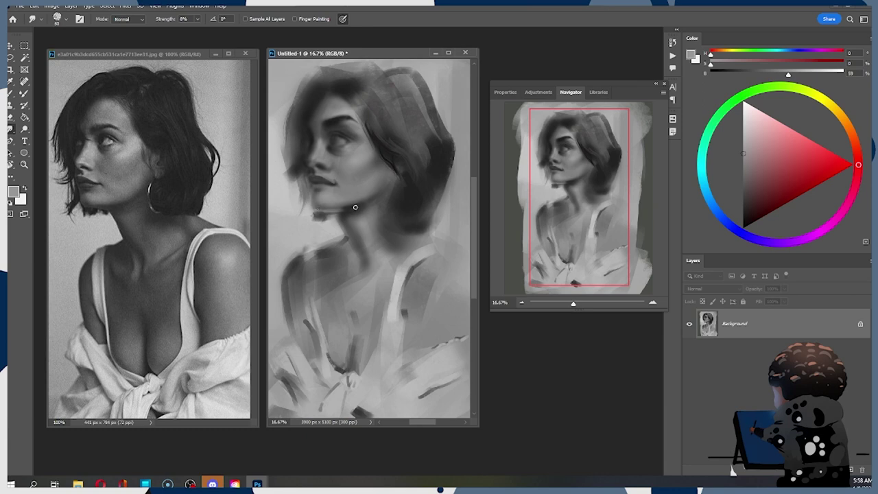
{"action": "key", "text": "bracketright"}
{"action": "key", "text": "b"}
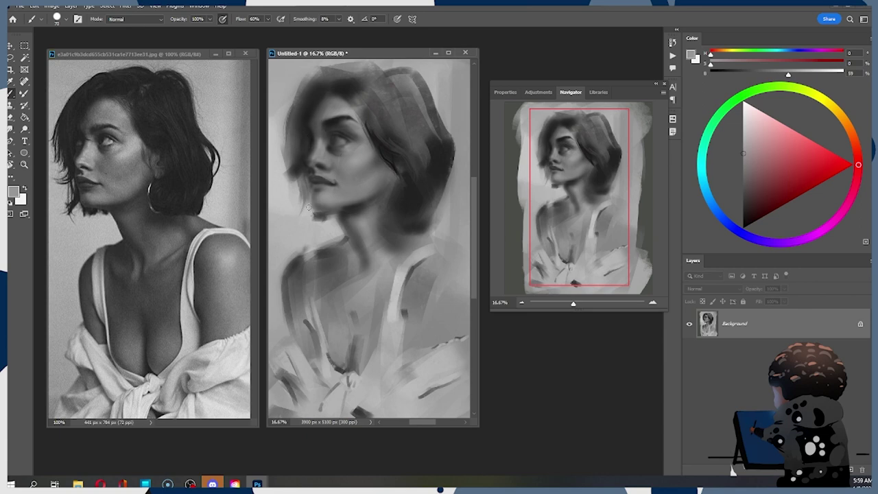
Refine the lower lip and chin contour beside the hair tips with sampled greys of 44% and 35% brightness, using a 50 to 60 px brush.
{"action": "left_click", "coordinate": [311, 230], "text": "alt"}
{"action": "left_click", "coordinate": [314, 192], "text": "alt"}
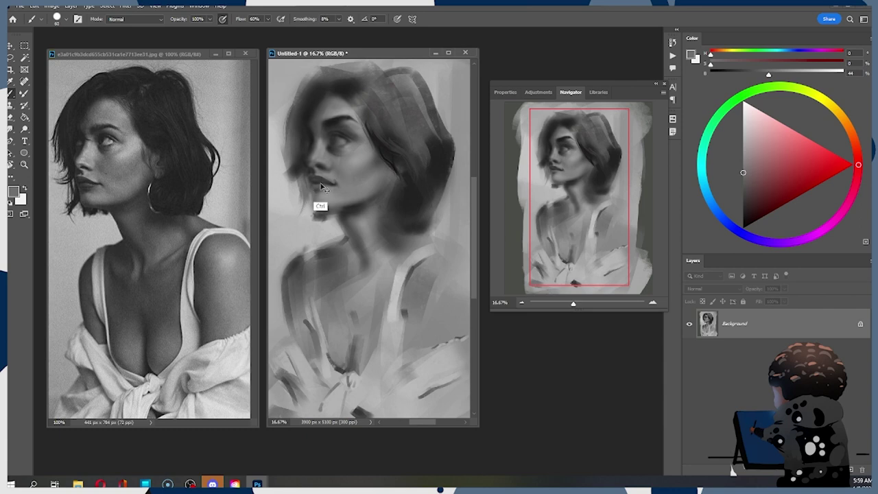
{"action": "left_click", "coordinate": [318, 200], "text": "alt"}
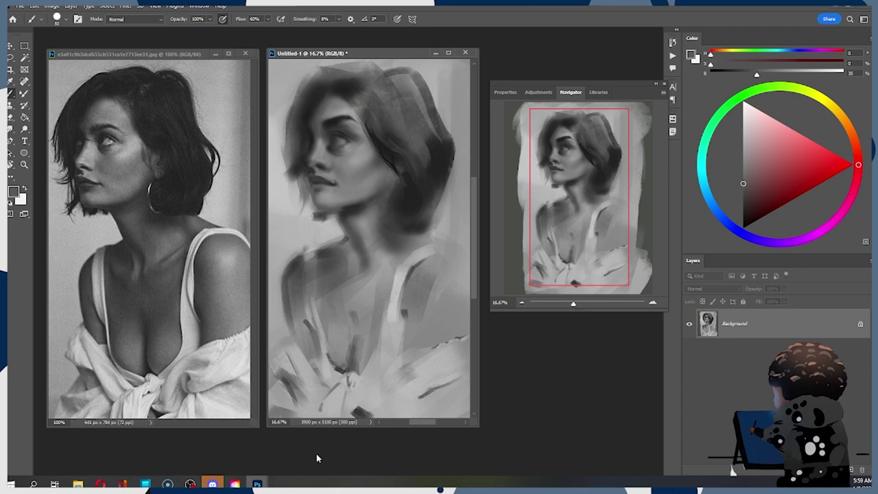
Darken the outer edge of the front shoulder and upper arm with the Soft Round brush at 200 to 300 px, using a sampled grey of 21% brightness.
{"action": "key", "text": "r"}
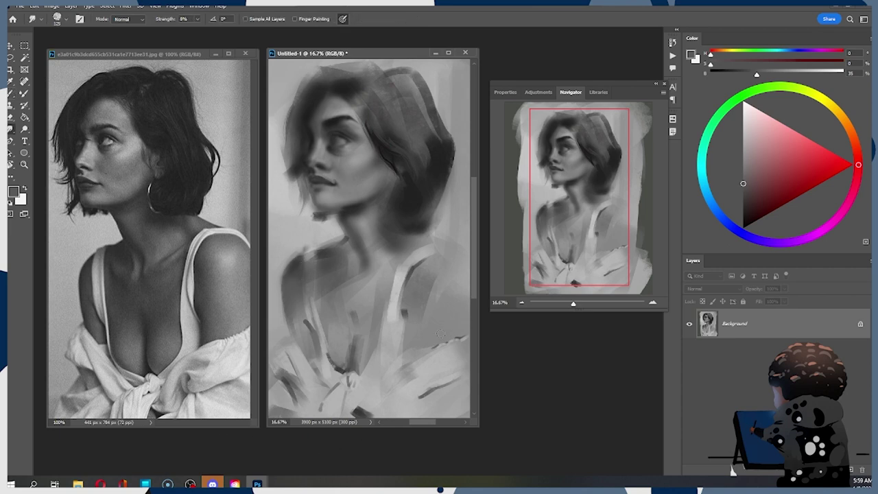
{"action": "key", "text": "b"}
{"action": "right_click", "coordinate": [297, 268]}
{"action": "left_click", "coordinate": [449, 289]}
{"action": "left_click", "coordinate": [505, 74]}
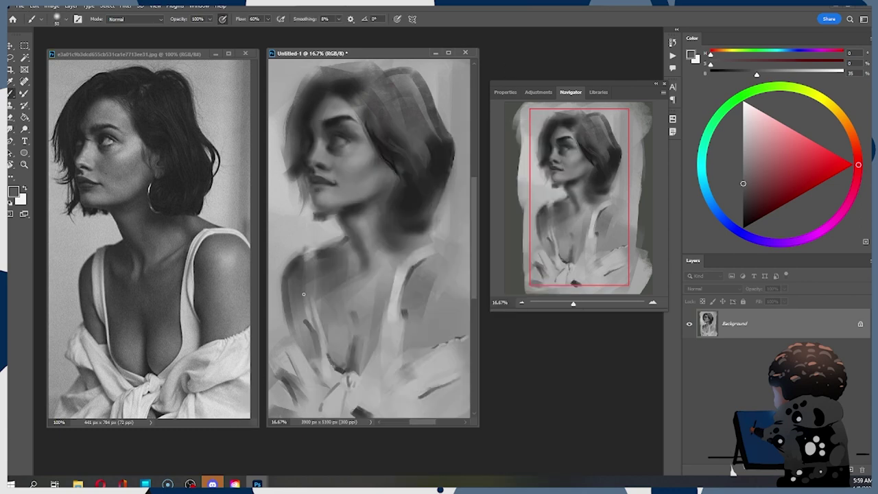
{"action": "left_click", "coordinate": [290, 291], "text": "alt"}
{"action": "left_click_drag", "start_coordinate": [291, 277], "coordinate": [293, 321]}
{"action": "key", "text": "ctrl+z"}
{"action": "key", "text": "]"}
{"action": "left_click_drag", "start_coordinate": [286, 280], "coordinate": [290, 321]}
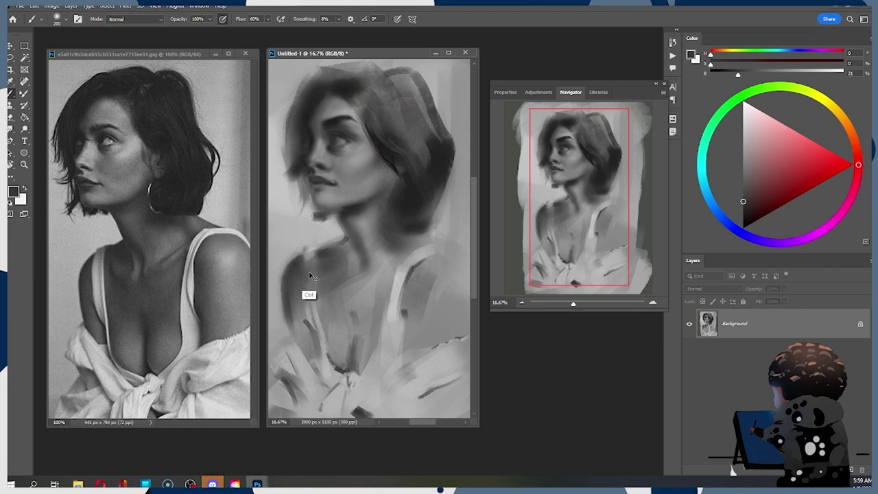
{"action": "key", "text": "bracketright"}
{"action": "key", "text": "bracketright"}
{"action": "left_click_drag", "start_coordinate": [291, 273], "coordinate": [287, 331]}
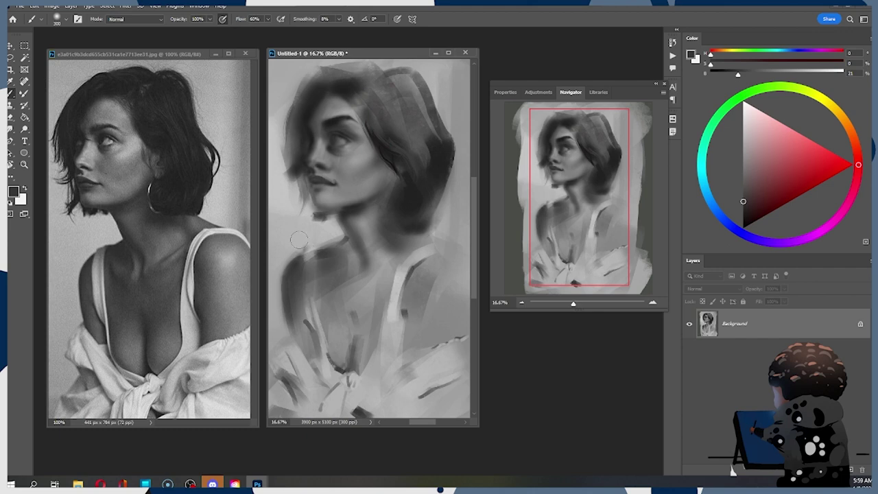
Soften the front arm's shading beside the top's strap with sampled greys of 34%, 47% and 28% brightness, using a 90 to 175 px brush.
{"action": "key", "text": "bracketleft"}
{"action": "left_click", "coordinate": [300, 313], "text": "alt"}
{"action": "key", "text": "bracketleft"}
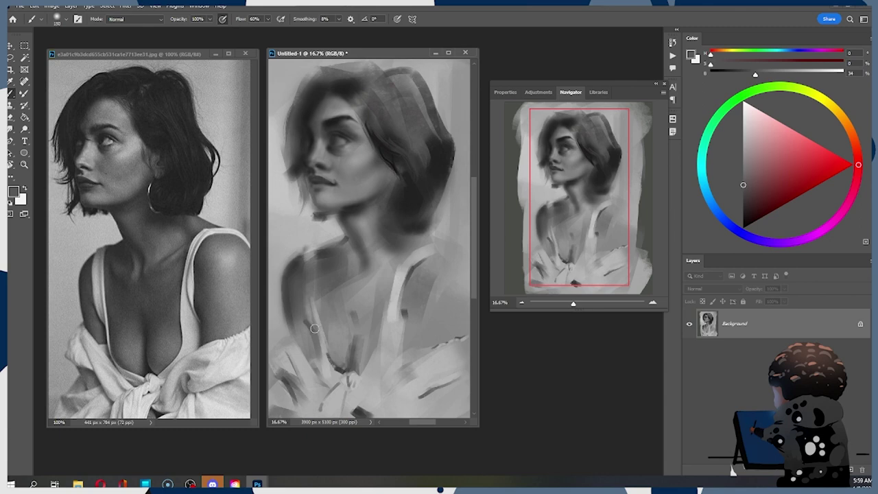
{"action": "left_click_drag", "start_coordinate": [312, 329], "coordinate": [306, 311]}
{"action": "key", "text": "bracketleft"}
{"action": "key", "text": "bracketleft"}
{"action": "left_click", "coordinate": [308, 312], "text": "alt"}
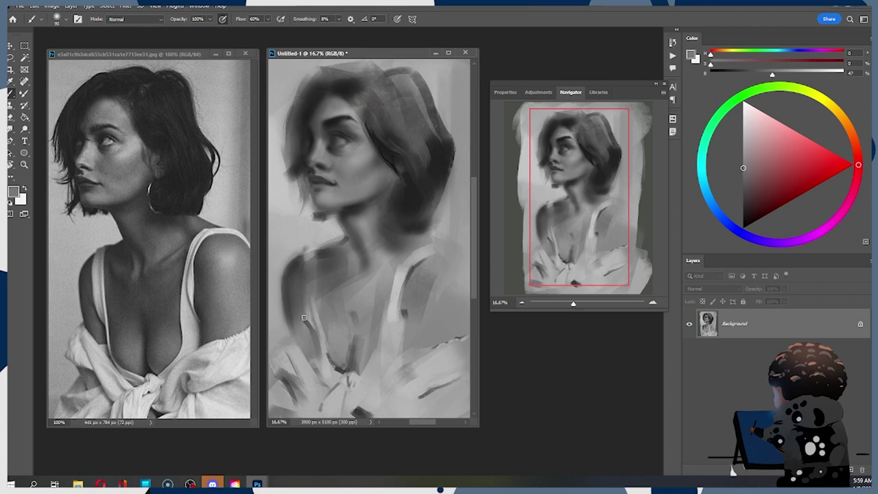
{"action": "key", "text": "bracketright"}
{"action": "key", "text": "bracketright"}
{"action": "key", "text": "bracketright"}
{"action": "left_click", "coordinate": [289, 308], "text": "alt"}
{"action": "key", "text": "bracketright"}
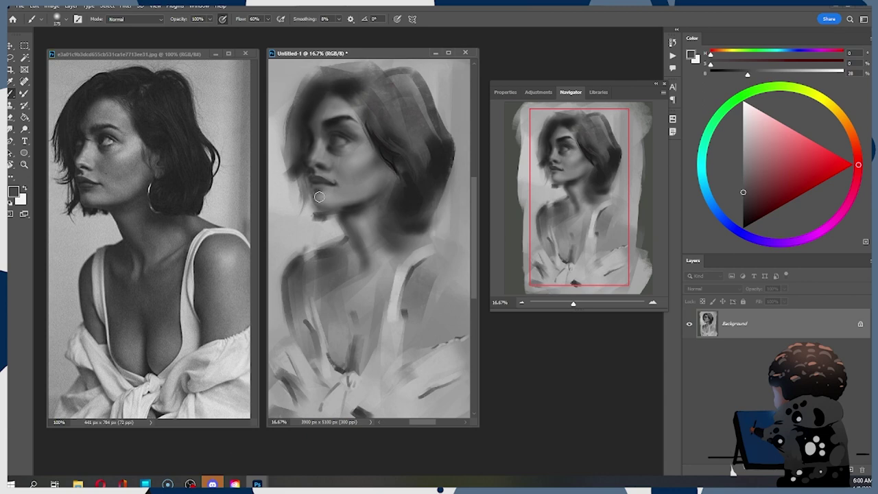
Define the near eye's iris and lid line with the hard-edged [666K]No.19 brush at a small size, using near-black of 6% brightness.
{"action": "right_click", "coordinate": [354, 132]}
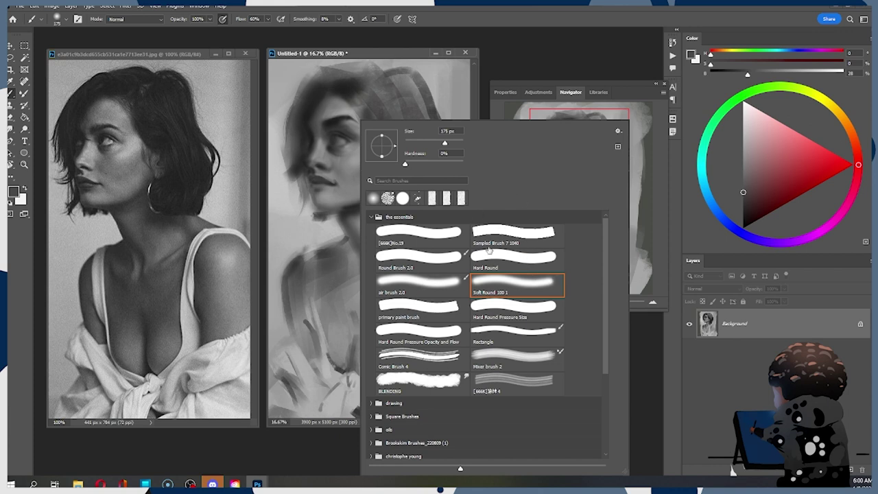
{"action": "left_click", "coordinate": [433, 237]}
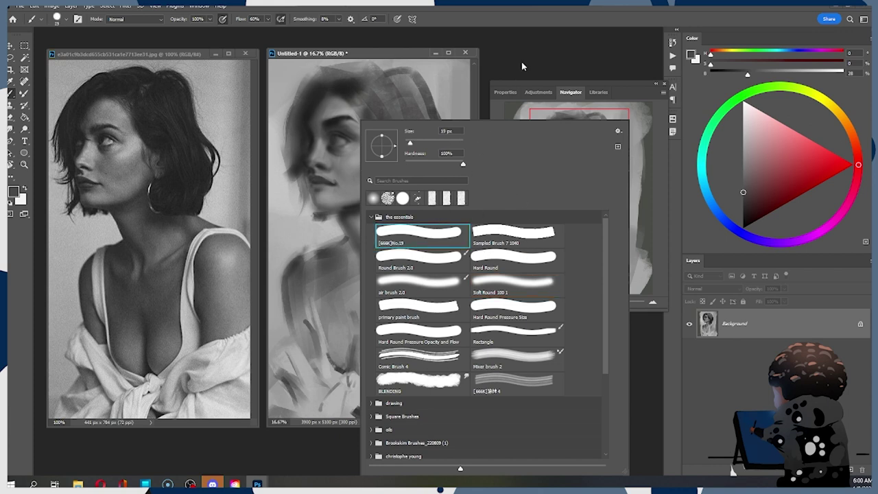
{"action": "key", "text": "Return"}
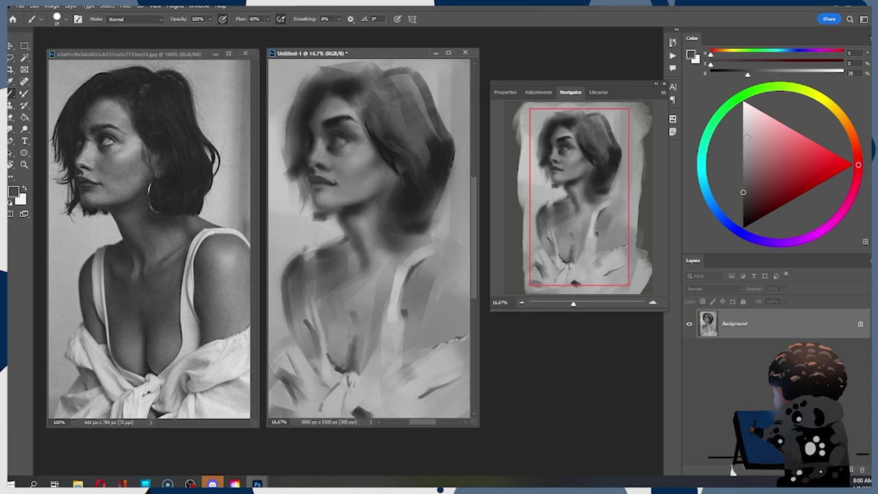
{"action": "left_click", "coordinate": [742, 221]}
{"action": "left_click_drag", "start_coordinate": [741, 222], "coordinate": [743, 220]}
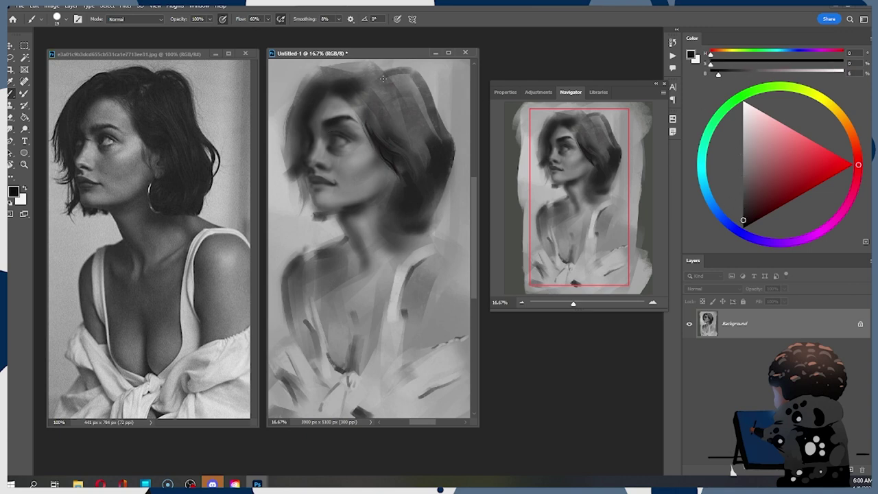
{"action": "key", "text": "["}
{"action": "key", "text": "["}
{"action": "key", "text": "ctrl"}
{"action": "key", "text": "ctrl"}
{"action": "key", "text": "bracketleft"}
{"action": "key", "text": "bracketleft"}
{"action": "key", "text": "bracketleft"}
{"action": "key", "text": "bracketleft"}
{"action": "key", "text": "bracketright"}
{"action": "key", "text": "bracketright"}
{"action": "key", "text": "bracketleft"}
{"action": "key", "text": "bracketright"}
Add light accents of 81% brightness to the near eye and refine its outer corner with sampled greys of 18% and 40% brightness.
{"action": "left_click", "coordinate": [742, 118]}
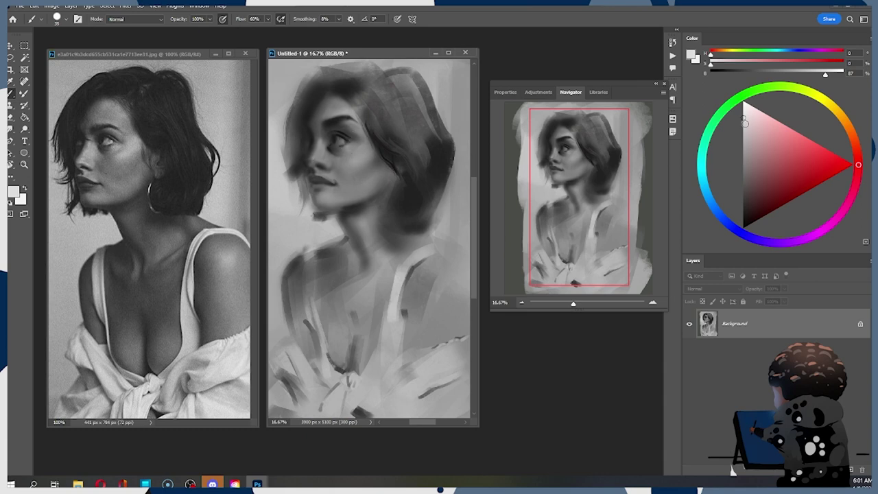
{"action": "left_click", "coordinate": [743, 126]}
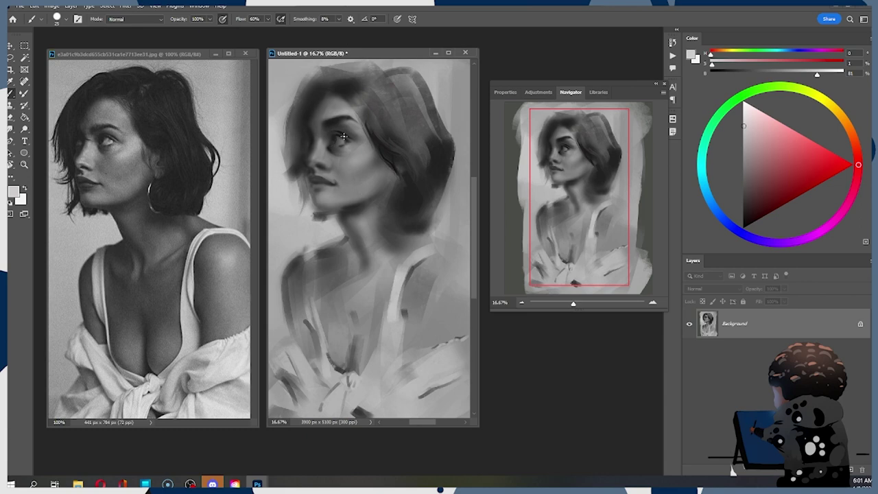
{"action": "key", "text": "["}
{"action": "key", "text": "ctrl+shift"}
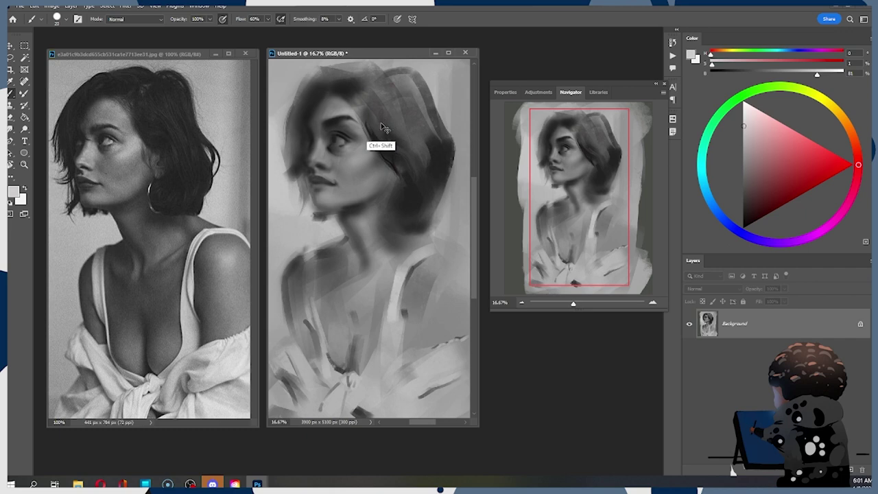
{"action": "left_click", "coordinate": [343, 139], "text": "alt"}
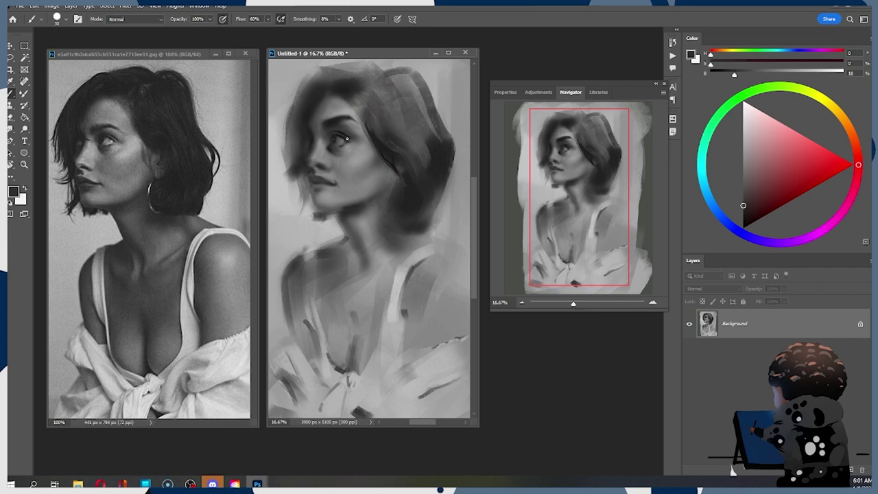
{"action": "left_click", "coordinate": [343, 140], "text": "alt"}
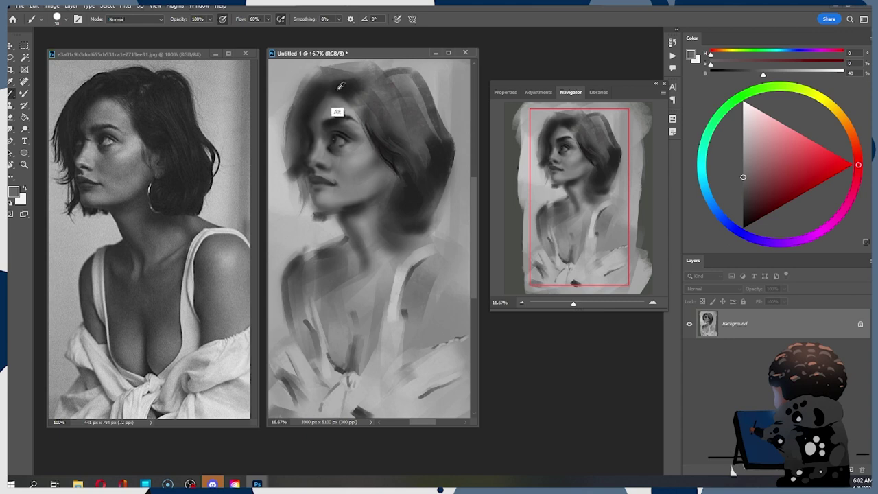
Paint dark strands in the hair beside the temple and cheek with a sampled grey of 13% brightness and a brush of about 90 px.
{"action": "left_click", "coordinate": [338, 114], "text": "alt"}
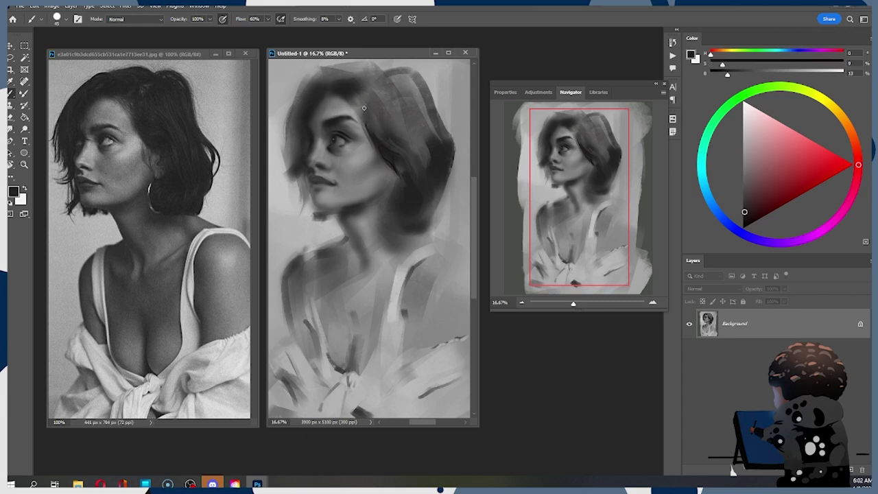
{"action": "key", "text": "bracketright"}
{"action": "key", "text": "bracketright"}
{"action": "key", "text": "bracketright"}
{"action": "key", "text": "bracketright"}
{"action": "key", "text": "bracketright"}
{"action": "key", "text": "bracketright"}
{"action": "mouse_move", "coordinate": [376, 136]}
{"action": "left_mouse_down"}
{"action": "mouse_move", "coordinate": [372, 118]}
{"action": "mouse_move", "coordinate": [380, 128]}
{"action": "mouse_move", "coordinate": [373, 131]}
{"action": "mouse_move", "coordinate": [380, 125]}
{"action": "mouse_move", "coordinate": [385, 136]}
{"action": "left_mouse_up"}
{"action": "key", "text": "bracketleft"}
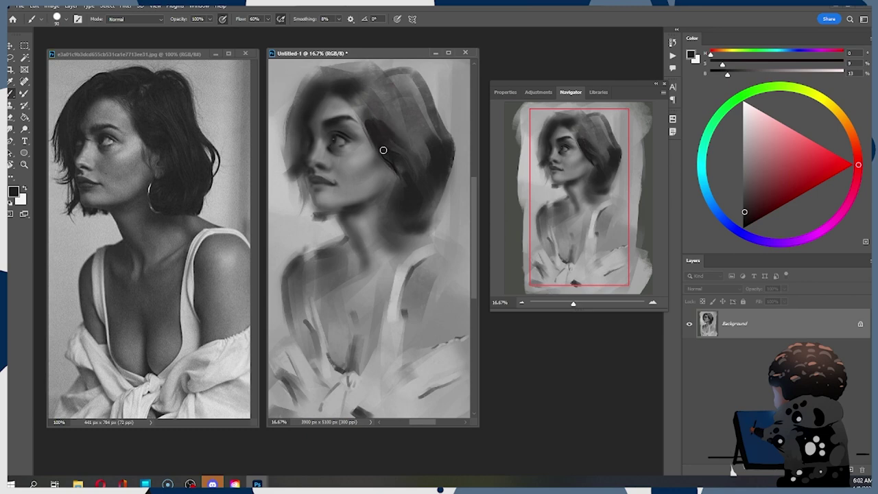
{"action": "key", "text": "bracketleft"}
Refine the hairline at the temple and darken the crown behind the parting with greys of 9%, 27% and 12% brightness at 70 to 90 px.
{"action": "left_click", "coordinate": [742, 217]}
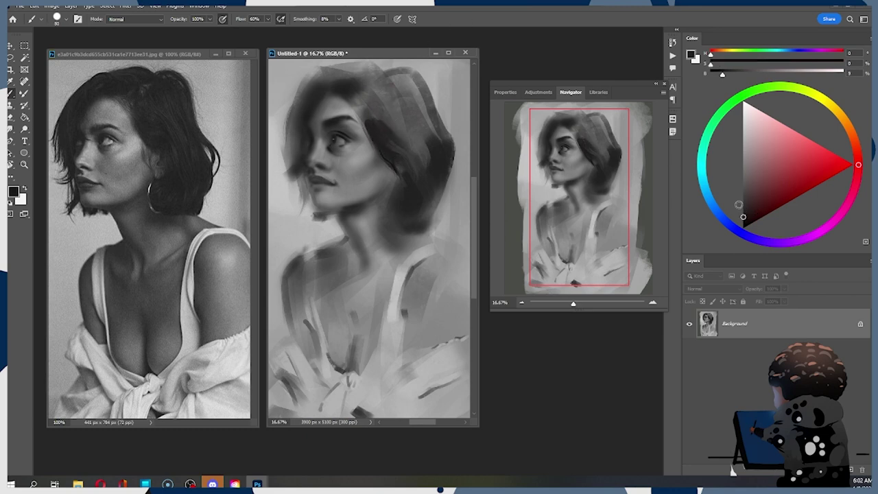
{"action": "left_click", "coordinate": [378, 127], "text": "alt"}
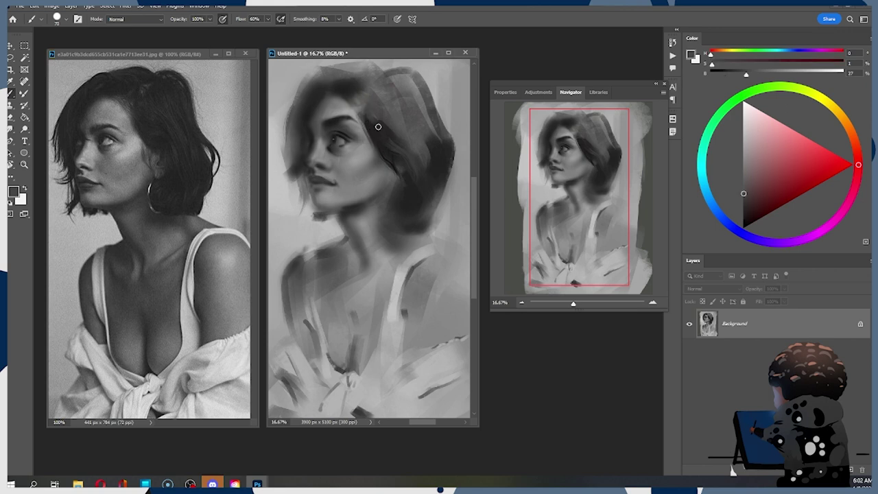
{"action": "left_click", "coordinate": [374, 137], "text": "alt"}
{"action": "left_click", "coordinate": [366, 143], "text": "alt"}
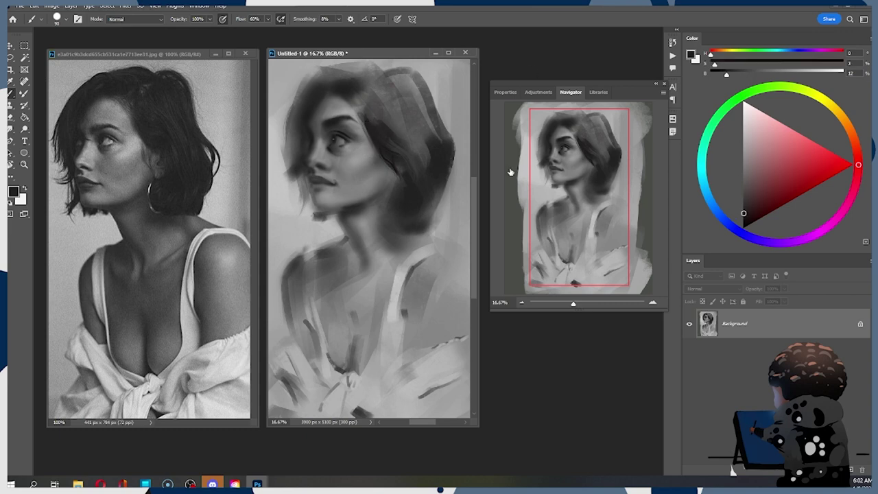
{"action": "key", "text": "bracketright"}
{"action": "key", "text": "bracketleft"}
{"action": "left_click_drag", "start_coordinate": [384, 81], "coordinate": [403, 75]}
Rework the front hair beside the forehead with sampled greys of 32%, 15% and 34% brightness, using an 80 to 100 px brush.
{"action": "key", "text": "bracketright"}
{"action": "left_click", "coordinate": [293, 113], "text": "alt"}
{"action": "mouse_move", "coordinate": [294, 113]}
{"action": "left_mouse_down"}
{"action": "mouse_move", "coordinate": [299, 154]}
{"action": "mouse_move", "coordinate": [303, 105]}
{"action": "left_mouse_up"}
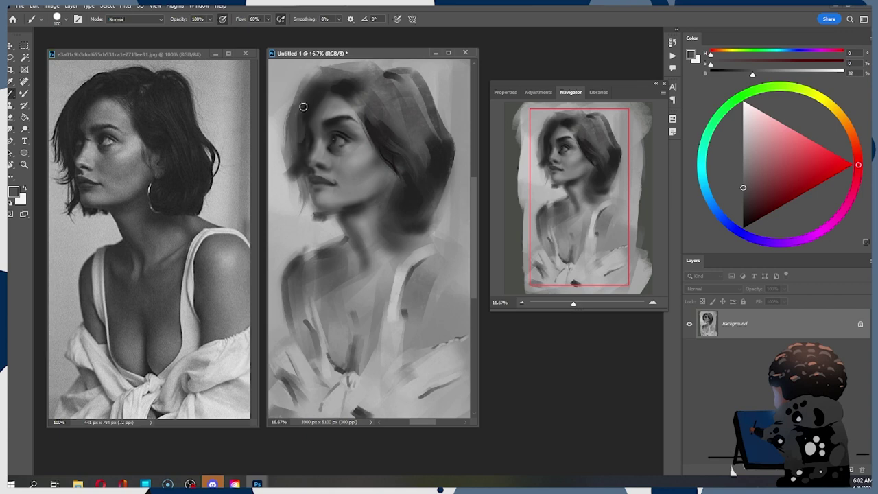
{"action": "key", "text": "ctrl+z"}
{"action": "key", "text": "bracketleft"}
{"action": "key", "text": "bracketleft"}
{"action": "key", "text": "ctrl+z"}
{"action": "key", "text": "ctrl+shift+z"}
{"action": "left_click", "coordinate": [318, 121], "text": "alt"}
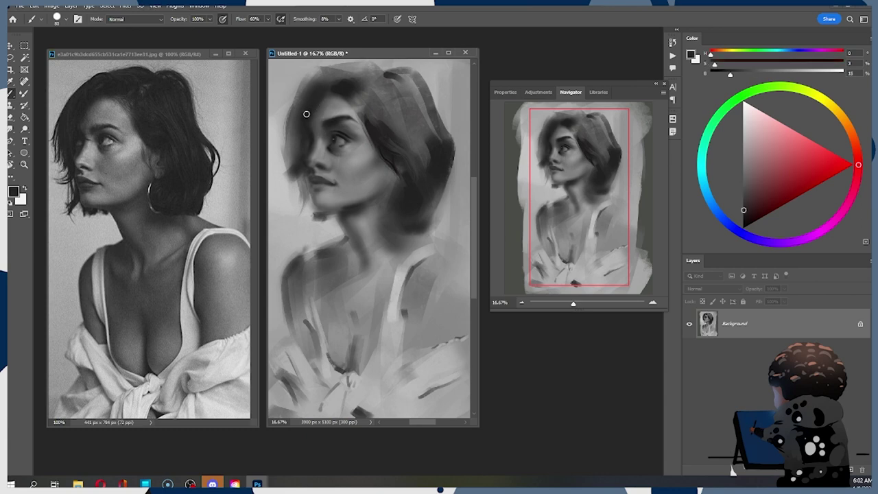
{"action": "left_click", "coordinate": [299, 103], "text": "alt"}
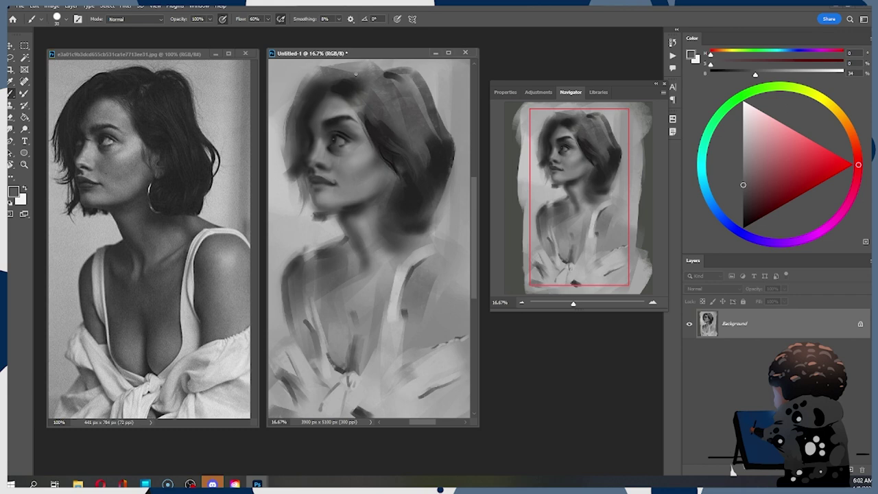
Shape the upper contour of the front hair above the forehead with sampled greys of 12%, 36% and 26% brightness, using a 60 to 100 px brush.
{"action": "left_click", "coordinate": [350, 107], "text": "alt"}
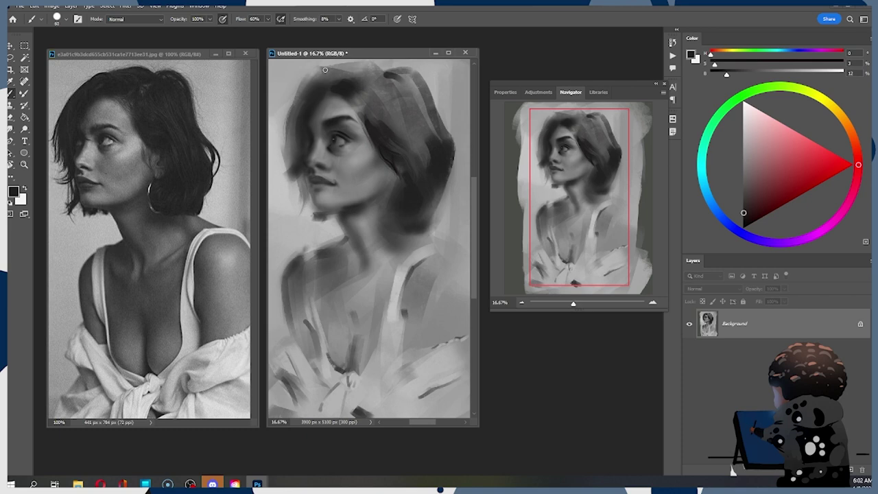
{"action": "left_click_drag", "start_coordinate": [328, 68], "coordinate": [306, 83]}
{"action": "left_click", "coordinate": [341, 81], "text": "alt"}
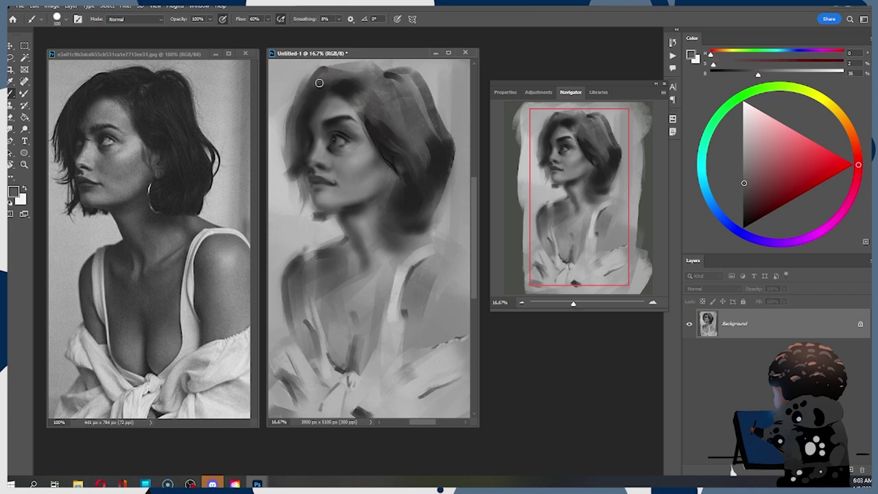
{"action": "key", "text": "bracketleft"}
{"action": "left_click", "coordinate": [328, 64], "text": "alt"}
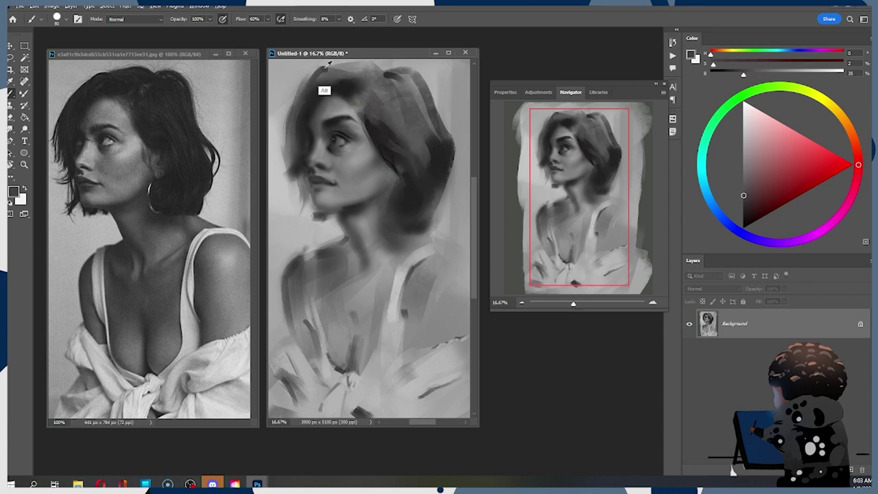
{"action": "key", "text": "bracketleft"}
{"action": "mouse_move", "coordinate": [333, 69]}
{"action": "left_mouse_down"}
{"action": "mouse_move", "coordinate": [355, 80]}
{"action": "mouse_move", "coordinate": [344, 75]}
{"action": "left_mouse_up"}
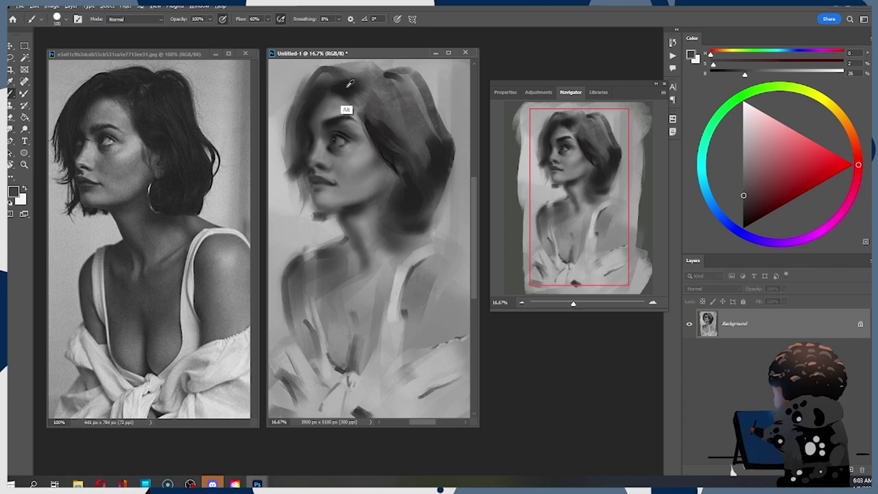
Fill the hair mass between the top contour and the forehead with dark strokes at about 125 px, sampling a grey of 29% brightness.
{"action": "left_click", "coordinate": [346, 85], "text": "alt"}
{"action": "key", "text": "bracketright"}
{"action": "key", "text": "bracketright"}
{"action": "left_click_drag", "start_coordinate": [329, 70], "coordinate": [349, 83]}
{"action": "left_click", "coordinate": [330, 80], "text": "alt"}
{"action": "key", "text": "bracketleft"}
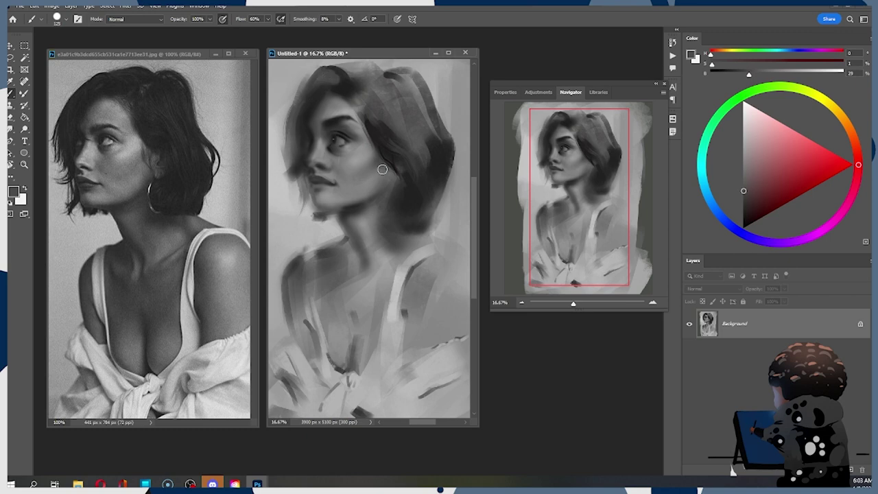
Blend the top front hair by alternating sampled greys of 12%, 28% and 30% brightness, with the brush between 70 and 125 px.
{"action": "key", "text": "alt"}
{"action": "left_click", "coordinate": [341, 82], "text": "alt"}
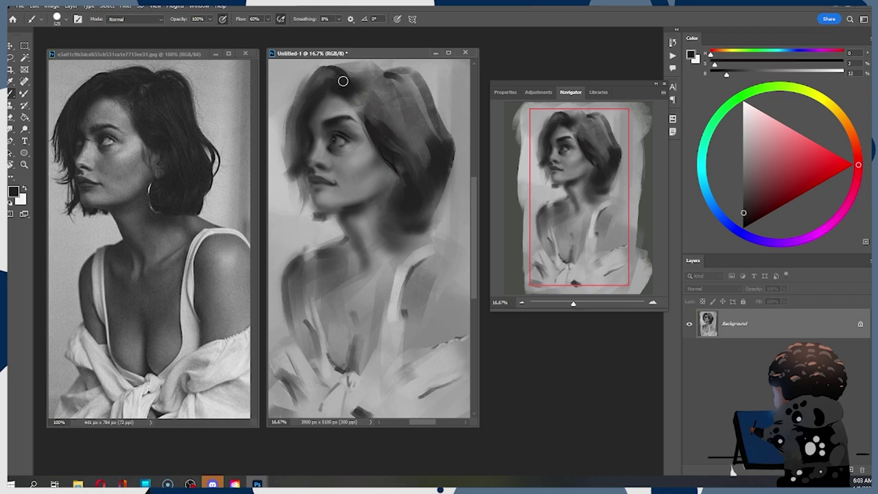
{"action": "left_click", "coordinate": [327, 77], "text": "alt"}
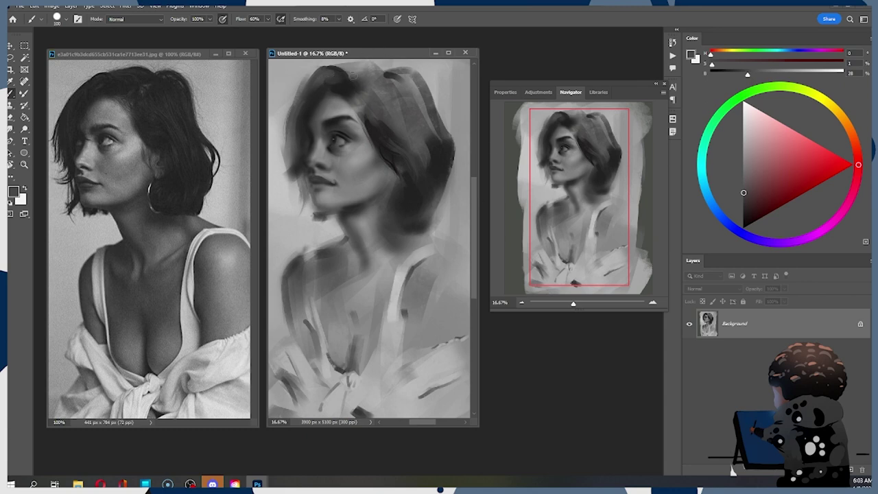
{"action": "left_click", "coordinate": [333, 85], "text": "alt"}
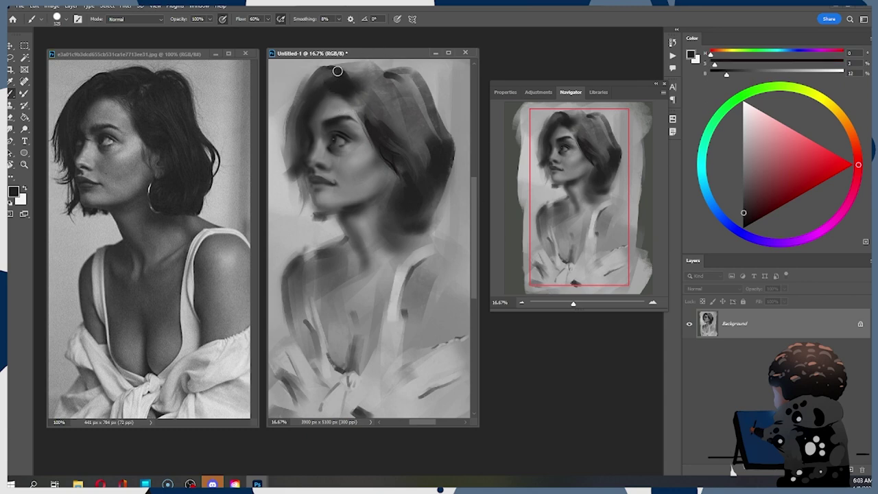
{"action": "key", "text": "bracketleft"}
{"action": "left_click", "coordinate": [326, 72], "text": "alt"}
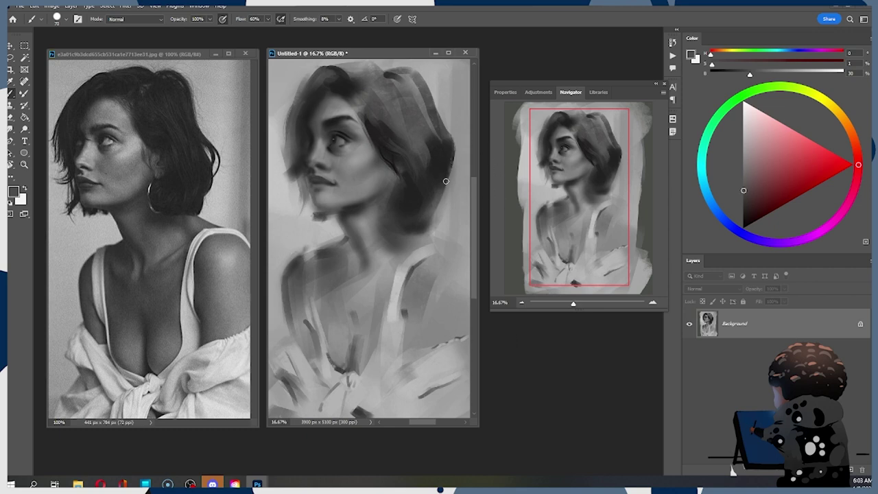
Try to darken the lower hair mass behind the neck with a sampled dark grey of 13% brightness and a larger brush.
{"action": "key", "text": "alt"}
{"action": "left_click", "coordinate": [373, 153], "text": "alt"}
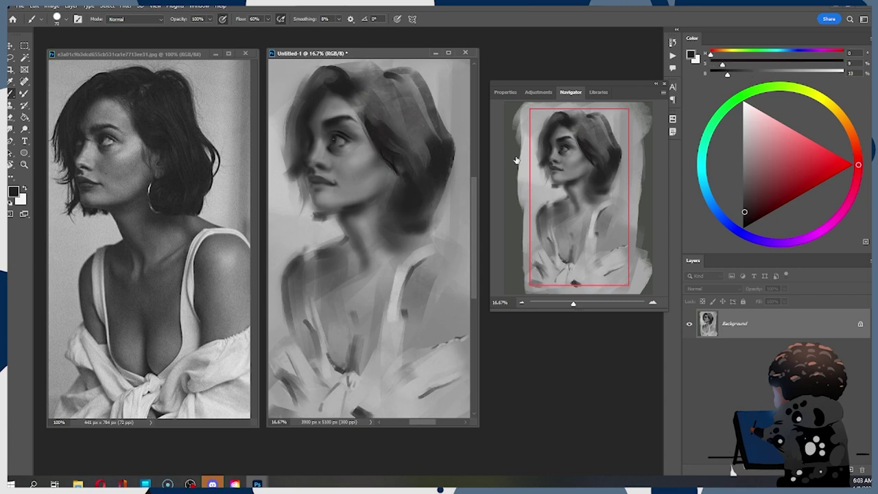
{"action": "key", "text": "]"}
{"action": "key", "text": "]"}
{"action": "key", "text": "]"}
{"action": "left_click_drag", "start_coordinate": [386, 237], "coordinate": [399, 241]}
{"action": "key", "text": "ctrl+z"}
Refine the hair's lower back edge against the background with a sampled grey of 53% brightness, using a brush of about 50 px.
{"action": "key", "text": "bracketleft"}
{"action": "key", "text": "bracketleft"}
{"action": "key", "text": "bracketleft"}
{"action": "key", "text": "bracketleft"}
{"action": "left_click", "coordinate": [428, 236], "text": "alt"}
{"action": "left_click", "coordinate": [426, 235], "text": "alt"}
{"action": "key", "text": "bracketleft"}
{"action": "key", "text": "bracketleft"}
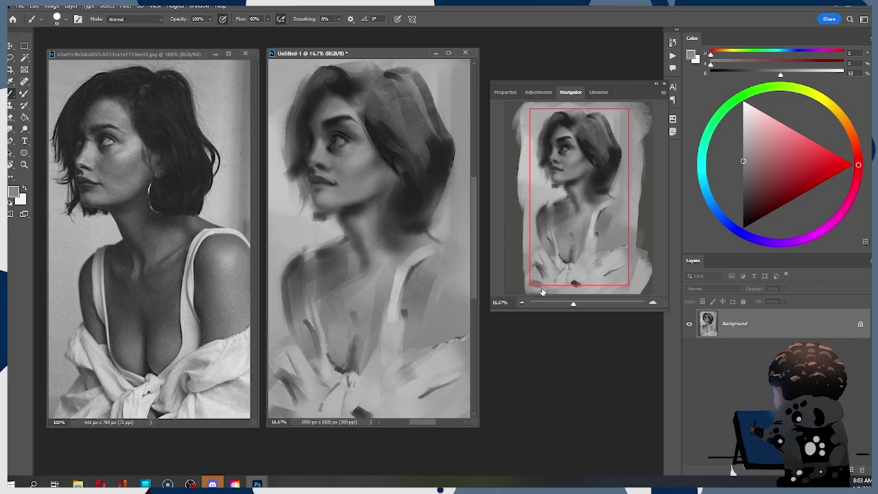
{"action": "key", "text": "ctrl+z"}
Define the front edge of the neck below the jaw with sampled greys of 13% and 31% brightness, at 40 to 45 px.
{"action": "left_click", "coordinate": [342, 105], "text": "alt"}
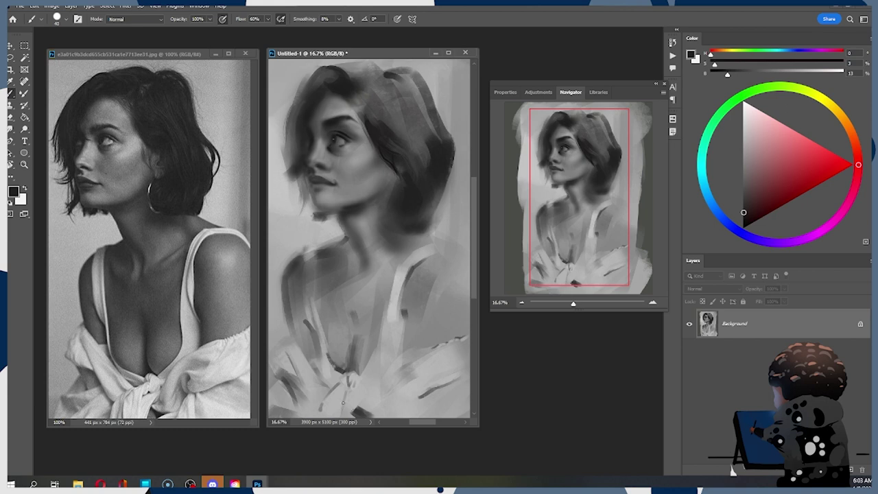
{"action": "left_click_drag", "start_coordinate": [345, 233], "coordinate": [352, 248]}
{"action": "left_click", "coordinate": [349, 232], "text": "alt"}
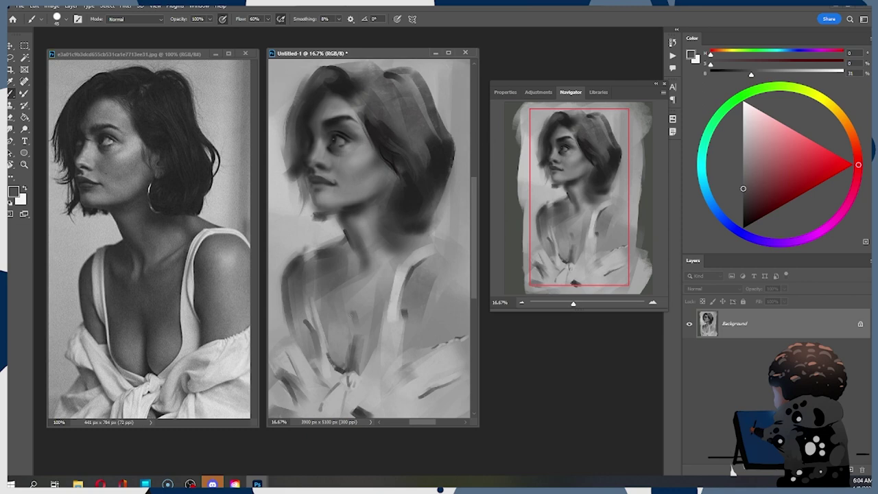
Blend the base of the neck into the upper chest with sampled greys of 49% and 31% brightness at 125 px.
{"action": "left_click", "coordinate": [350, 321], "text": "alt"}
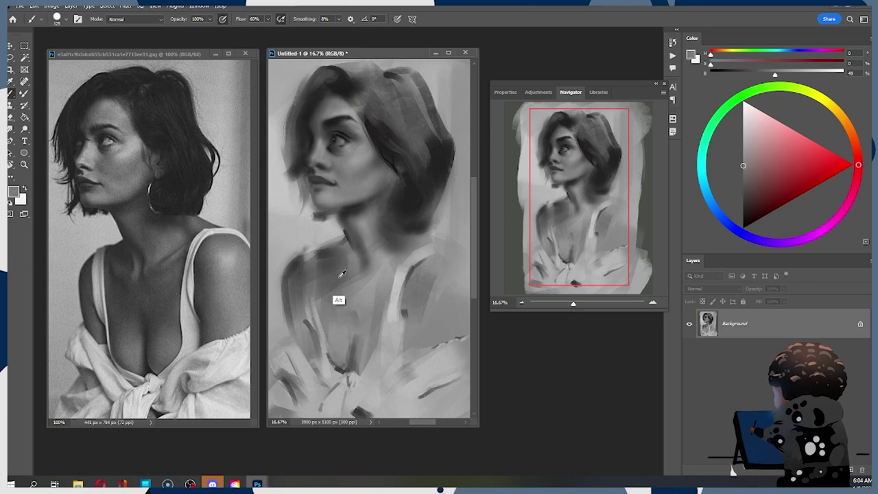
{"action": "left_click", "coordinate": [349, 312], "text": "alt"}
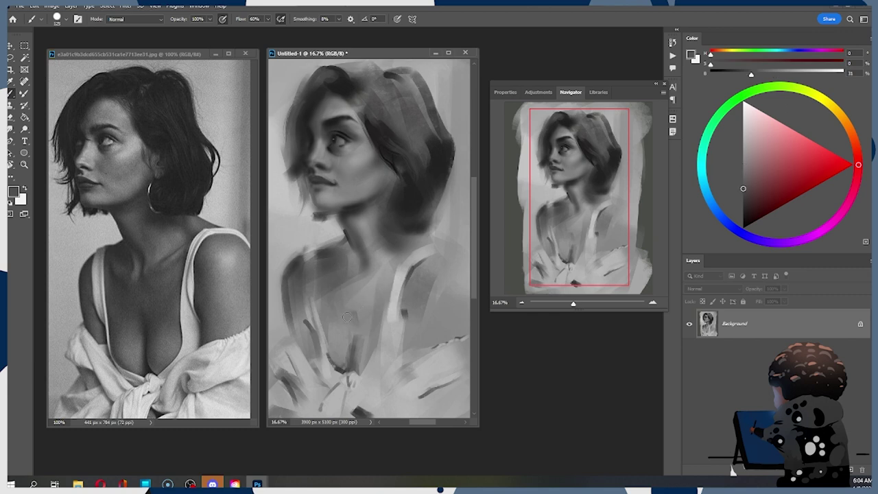
{"action": "key", "text": "r"}
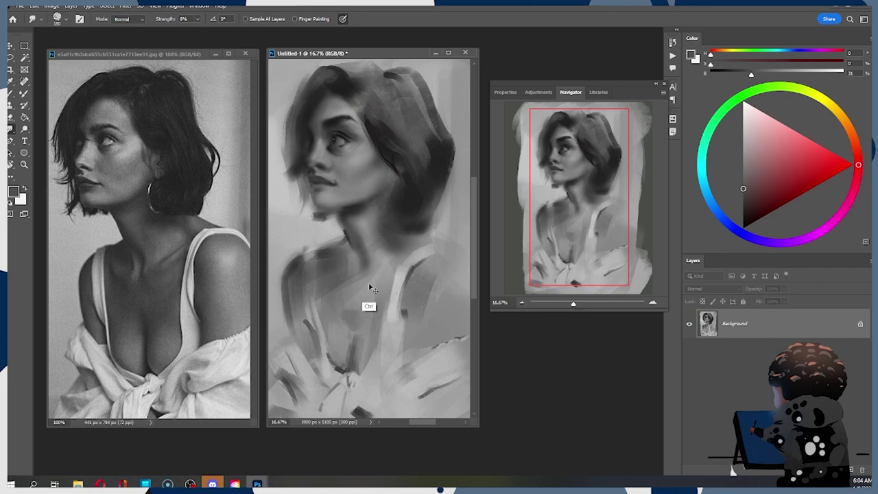
{"action": "key", "text": "b"}
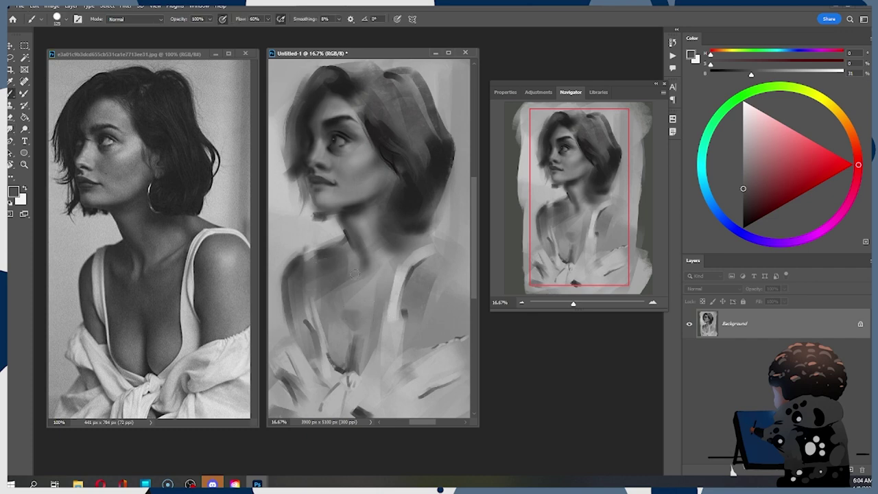
Sample a light grey of 75% brightness, test it on the front shoulder strap, and switch to the primary paint brush at 90 px.
{"action": "left_click", "coordinate": [396, 288], "text": "alt"}
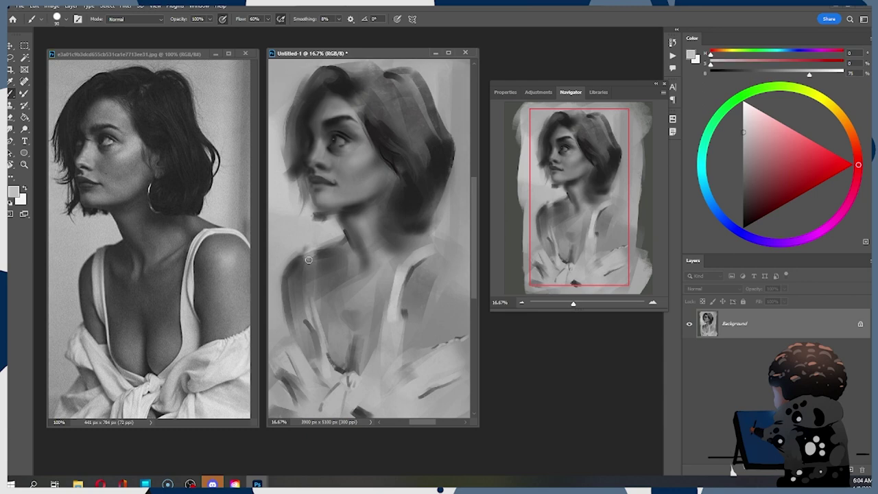
{"action": "left_click_drag", "start_coordinate": [308, 259], "coordinate": [310, 304]}
{"action": "key", "text": "ctrl+z"}
{"action": "left_click_drag", "start_coordinate": [308, 257], "coordinate": [308, 305]}
{"action": "right_click", "coordinate": [314, 283]}
{"action": "left_click", "coordinate": [480, 240]}
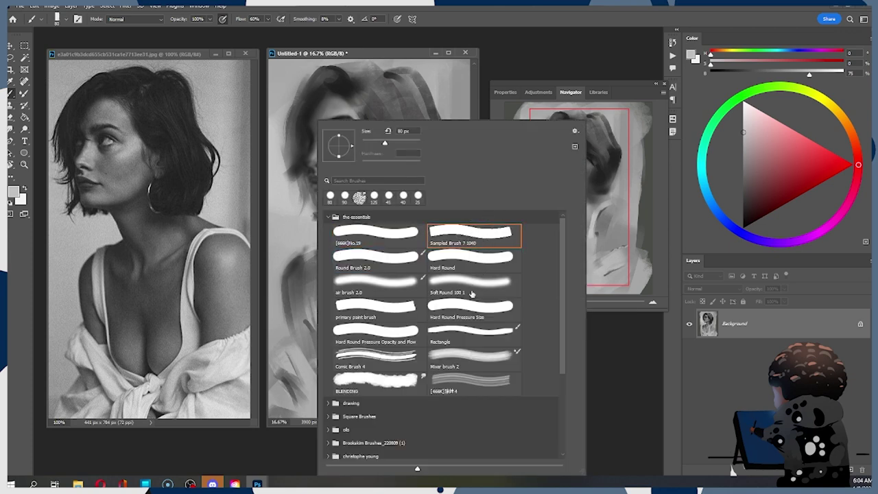
{"action": "double_click", "coordinate": [385, 310]}
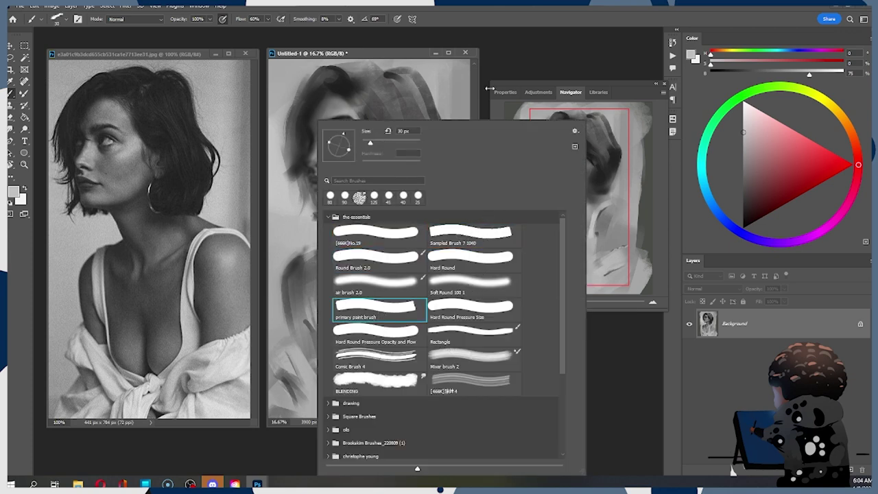
{"action": "key", "text": "bracketright"}
{"action": "key", "text": "bracketright"}
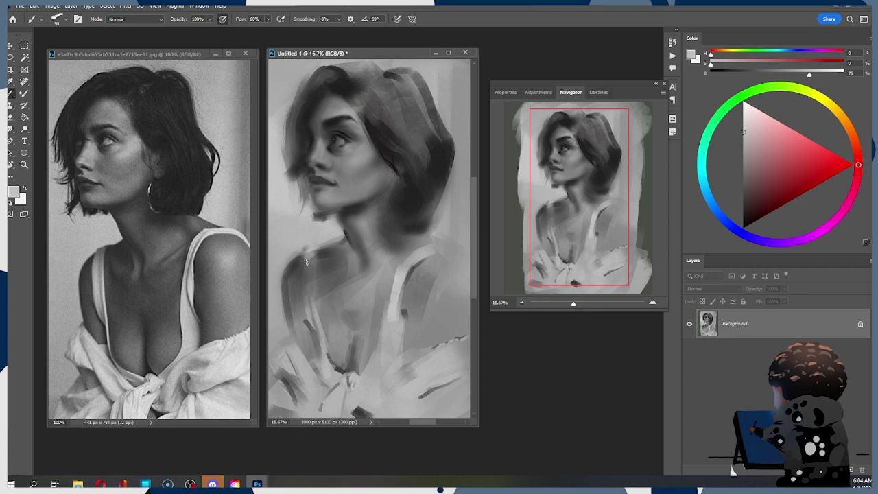
Paint the front shoulder strap from the shoulder down to the chest with light grey strokes of 75% brightness at about 90 px.
{"action": "left_click_drag", "start_coordinate": [307, 261], "coordinate": [312, 311]}
{"action": "key", "text": "ctrl+z"}
{"action": "left_click_drag", "start_coordinate": [307, 259], "coordinate": [311, 314]}
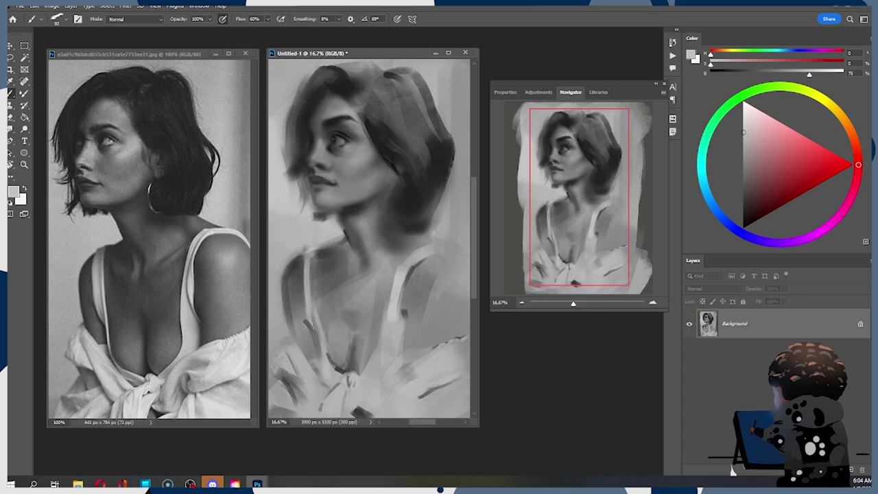
{"action": "left_click_drag", "start_coordinate": [311, 262], "coordinate": [314, 315]}
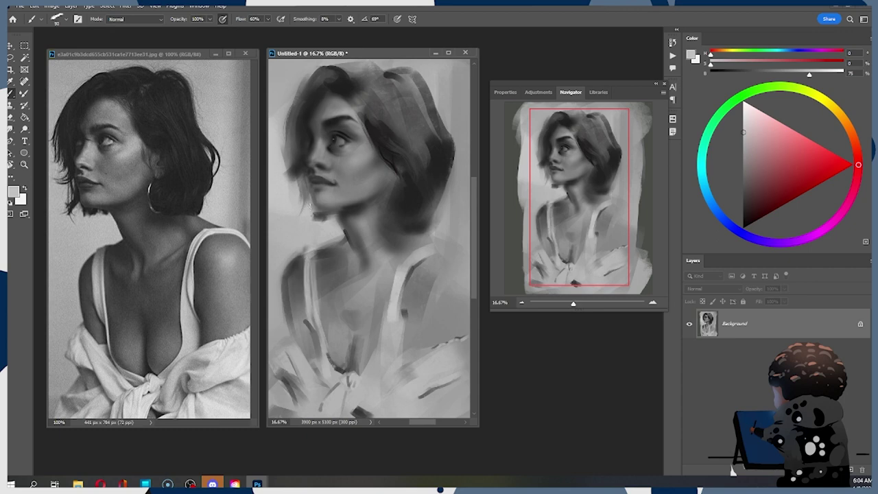
{"action": "left_click_drag", "start_coordinate": [309, 257], "coordinate": [315, 315]}
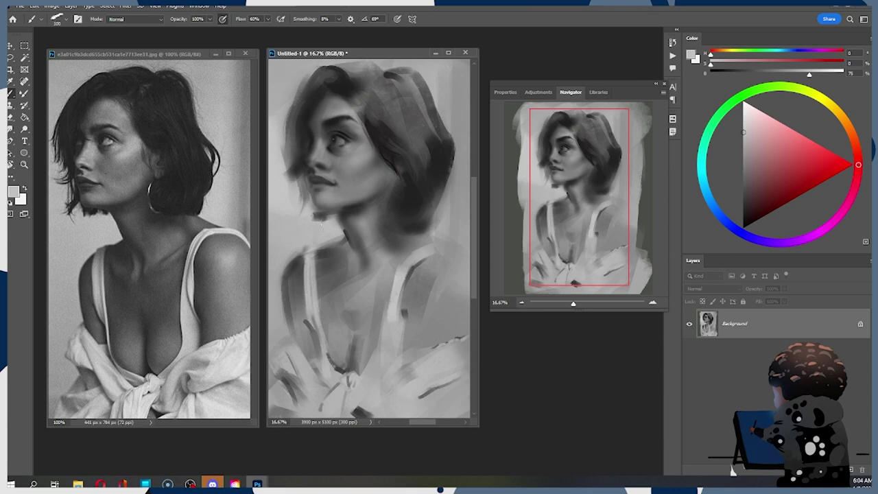
Refine the top of the front strap and the adjoining shoulder line with sampled greys of 25%, 68% and 27% brightness.
{"action": "left_click", "coordinate": [304, 281], "text": "alt"}
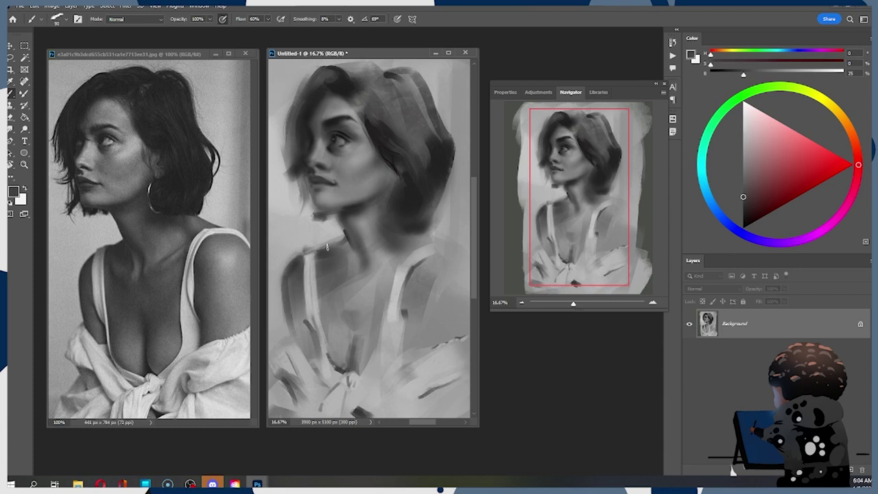
{"action": "left_click", "coordinate": [307, 256], "text": "alt"}
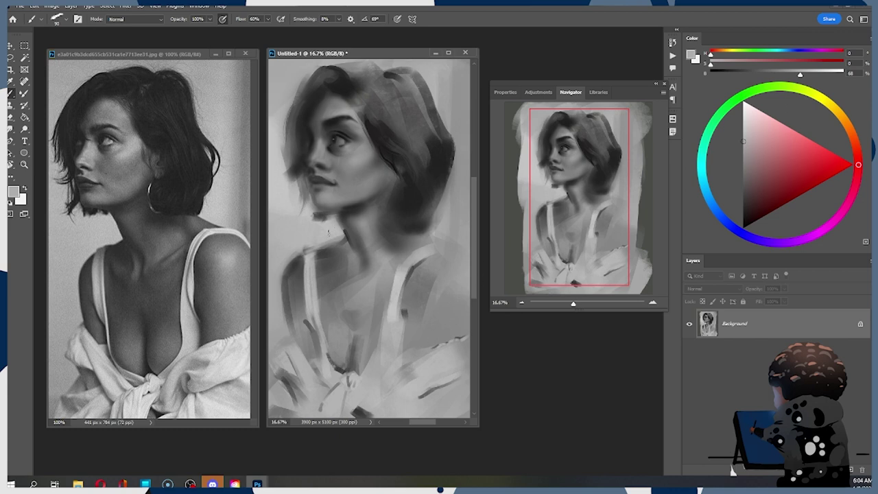
{"action": "left_click", "coordinate": [297, 281], "text": "alt"}
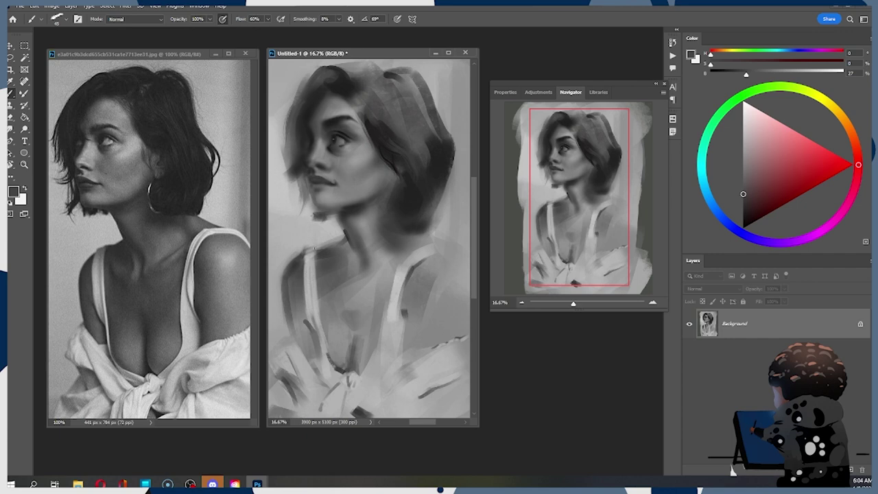
{"action": "left_click_drag", "start_coordinate": [317, 248], "coordinate": [341, 240]}
Clean up the background edge above the front shoulder with a sampled grey of 72% brightness at about 90 px.
{"action": "left_click", "coordinate": [330, 230], "text": "alt"}
{"action": "key", "text": "]"}
{"action": "key", "text": "]"}
{"action": "key", "text": "]"}
{"action": "key", "text": "]"}
{"action": "key", "text": "]"}
{"action": "left_click_drag", "start_coordinate": [320, 242], "coordinate": [339, 238]}
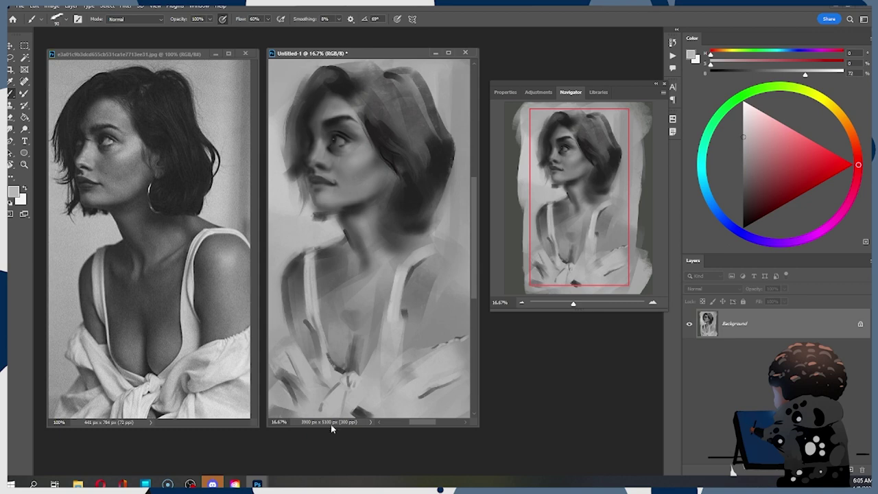
Paint the folds and shadows of the blouse's front knot with sampled greys of 20%, 70% and 25% brightness at about 45 px.
{"action": "left_click", "coordinate": [361, 406], "text": "alt"}
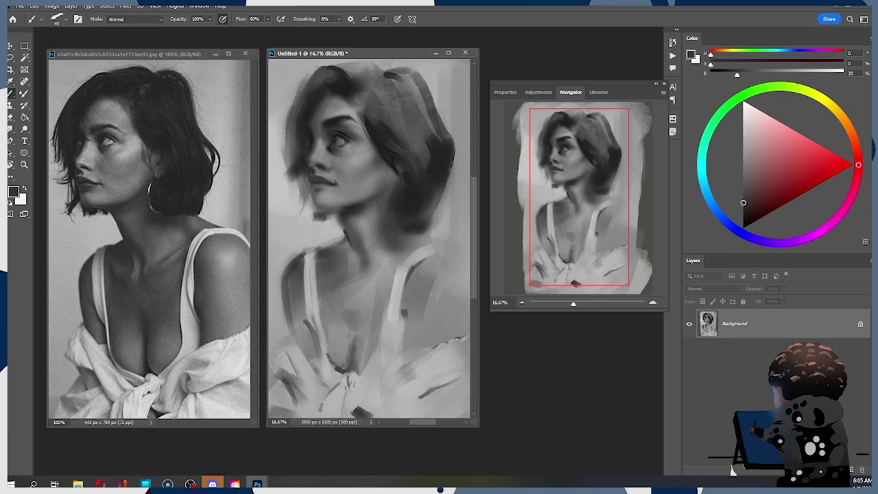
{"action": "left_click", "coordinate": [334, 403], "text": "alt"}
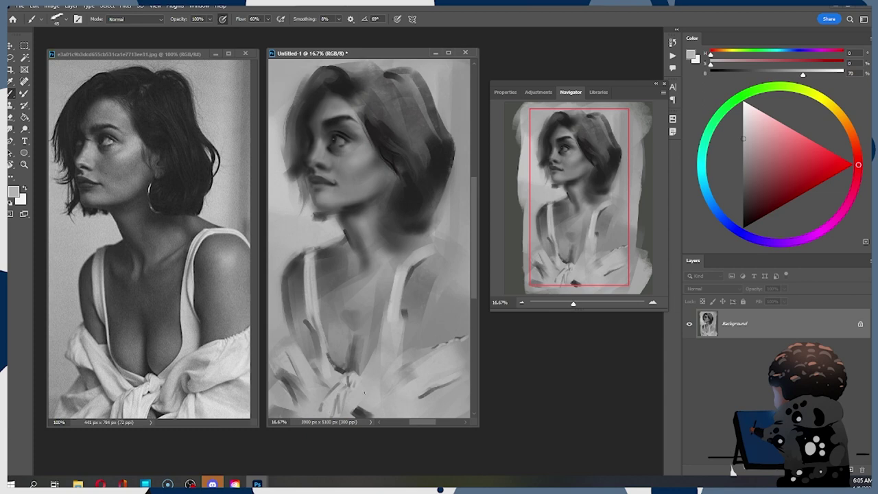
{"action": "left_click", "coordinate": [366, 410], "text": "alt"}
{"action": "left_click_drag", "start_coordinate": [345, 390], "coordinate": [356, 401]}
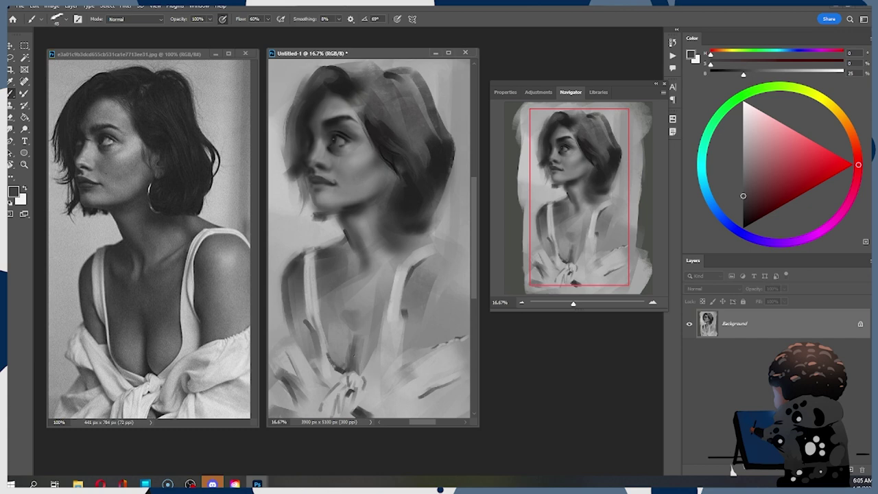
{"action": "left_click_drag", "start_coordinate": [362, 383], "coordinate": [369, 388]}
{"action": "left_click", "coordinate": [357, 417], "text": "alt"}
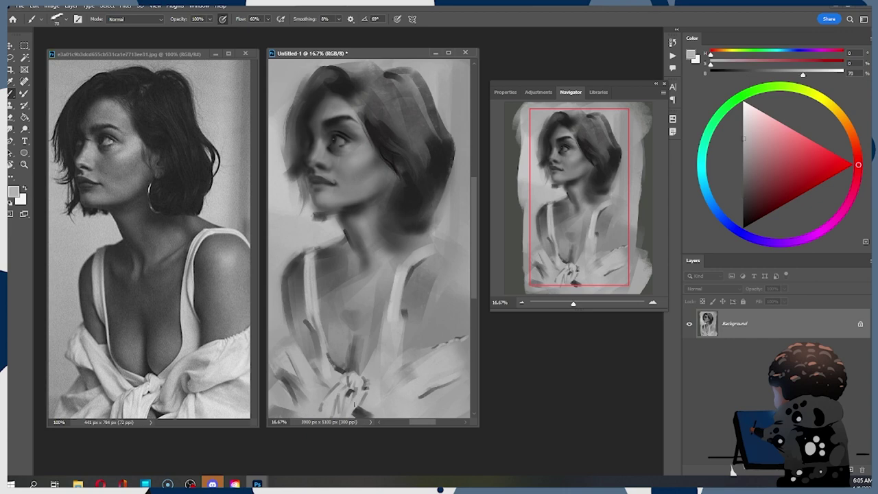
Try bright highlights of 90% brightness on the blouse knot and the front sleeve folds.
{"action": "left_click", "coordinate": [744, 113]}
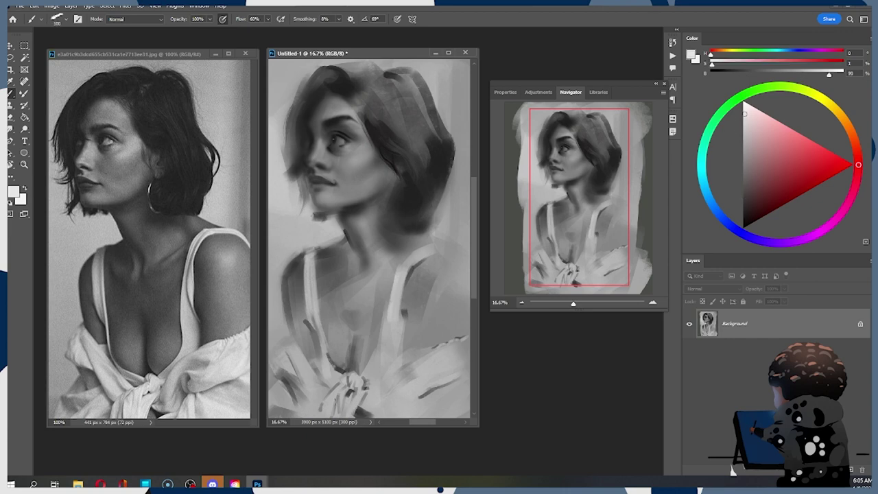
{"action": "left_click_drag", "start_coordinate": [335, 396], "coordinate": [329, 415]}
{"action": "key", "text": "ctrl+z"}
{"action": "key", "text": "["}
{"action": "mouse_move", "coordinate": [292, 367]}
{"action": "left_mouse_down"}
{"action": "mouse_move", "coordinate": [284, 376]}
{"action": "mouse_move", "coordinate": [317, 384]}
{"action": "mouse_move", "coordinate": [322, 401]}
{"action": "left_mouse_up"}
{"action": "key", "text": "ctrl+z"}
{"action": "key", "text": "ctrl+z"}
{"action": "key", "text": "]"}
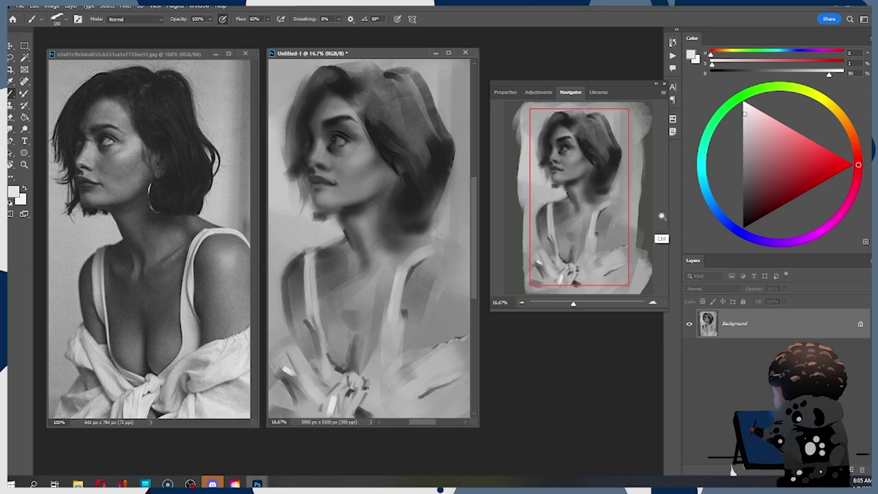
{"action": "key", "text": "ctrl+z"}
{"action": "key", "text": "ctrl+z"}
Paint highlights on the front sleeve and the knot folds with a light grey of 79% brightness.
{"action": "left_click", "coordinate": [743, 129]}
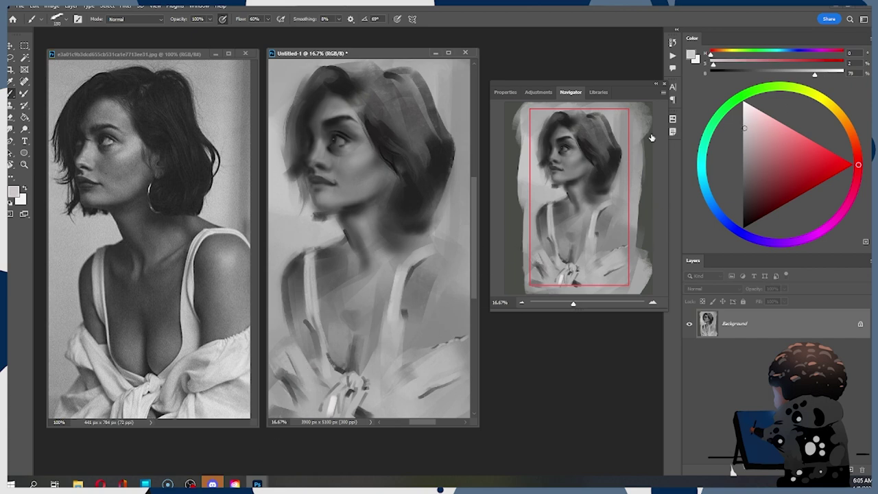
{"action": "mouse_move", "coordinate": [297, 365]}
{"action": "left_mouse_down"}
{"action": "mouse_move", "coordinate": [318, 392]}
{"action": "mouse_move", "coordinate": [281, 374]}
{"action": "left_mouse_up"}
{"action": "mouse_move", "coordinate": [332, 401]}
{"action": "left_mouse_down"}
{"action": "mouse_move", "coordinate": [346, 388]}
{"action": "mouse_move", "coordinate": [349, 415]}
{"action": "mouse_move", "coordinate": [332, 401]}
{"action": "left_mouse_up"}
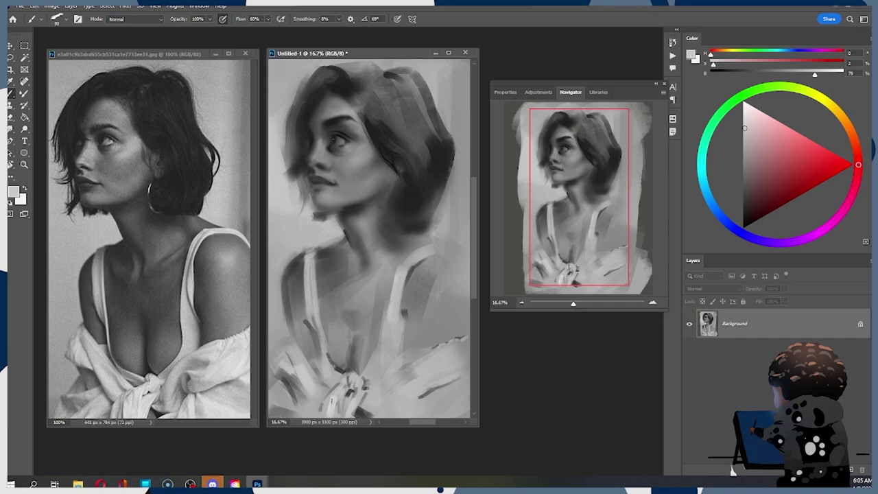
Extend the back strap down to the knot with broad strokes of the 79% brightness grey, using an enlarged brush.
{"action": "key", "text": "bracketright"}
{"action": "key", "text": "bracketright"}
{"action": "key", "text": "bracketright"}
{"action": "key", "text": "bracketright"}
{"action": "key", "text": "bracketright"}
{"action": "key", "text": "bracketright"}
{"action": "left_click_drag", "start_coordinate": [390, 309], "coordinate": [381, 357]}
{"action": "key", "text": "ctrl+z"}
{"action": "left_click_drag", "start_coordinate": [392, 306], "coordinate": [364, 375]}
{"action": "key", "text": "bracketleft"}
{"action": "key", "text": "bracketleft"}
{"action": "key", "text": "bracketleft"}
{"action": "key", "text": "bracketleft"}
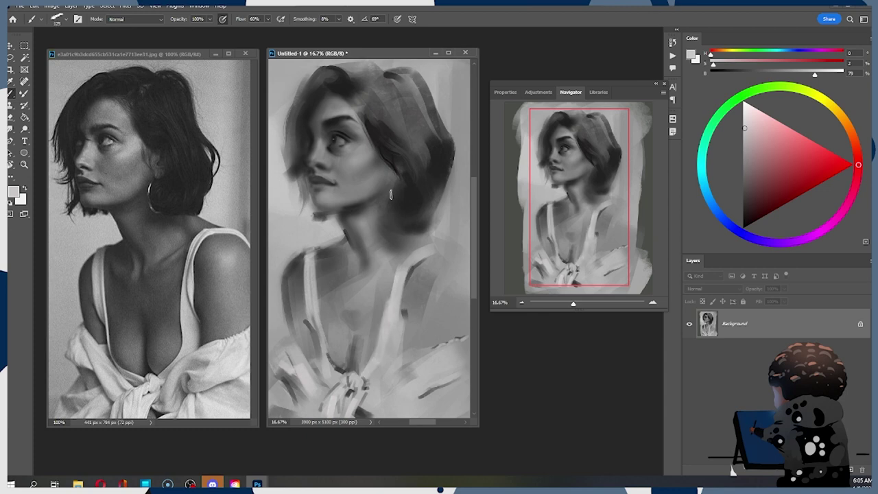
Try a dark shadow line along the inner edge of the back strap with a sampled grey of 14% brightness.
{"action": "key", "text": "alt"}
{"action": "left_click", "coordinate": [376, 157], "text": "alt"}
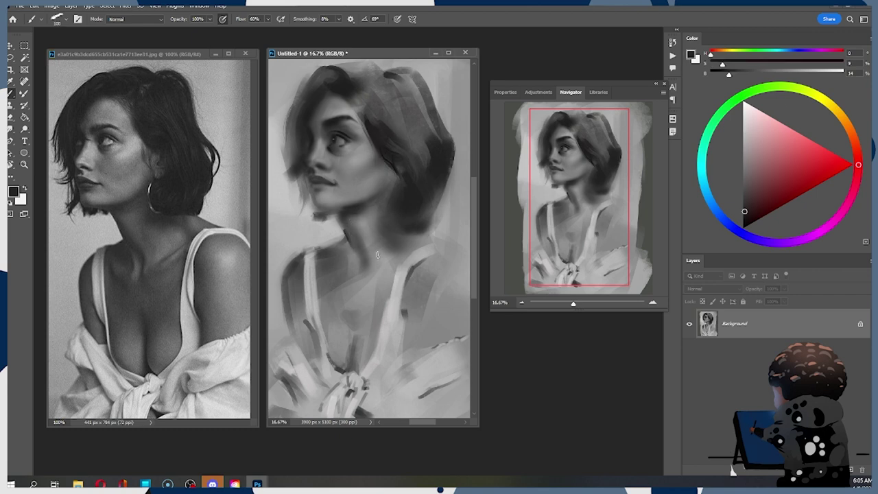
{"action": "left_click_drag", "start_coordinate": [393, 274], "coordinate": [390, 291]}
{"action": "mouse_move", "coordinate": [400, 255]}
{"action": "left_mouse_down"}
{"action": "mouse_move", "coordinate": [403, 273]}
{"action": "mouse_move", "coordinate": [375, 354]}
{"action": "left_mouse_up"}
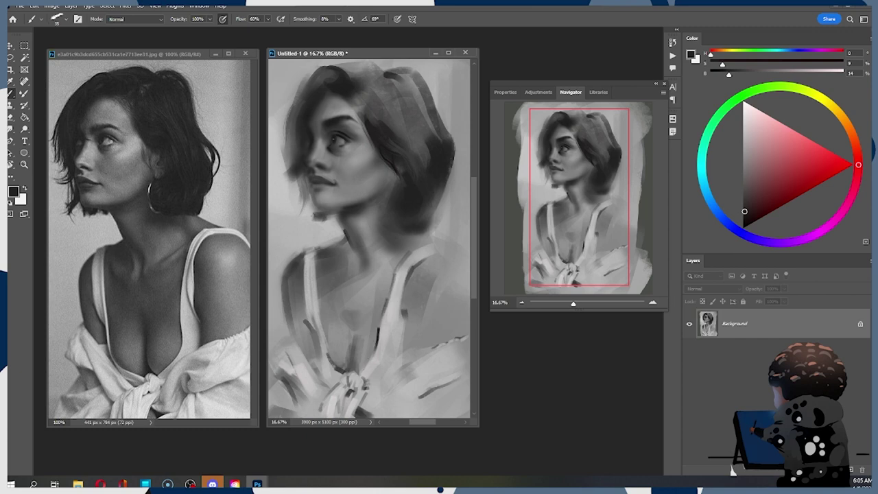
{"action": "key", "text": "ctrl+z"}
{"action": "key", "text": "ctrl+z"}
{"action": "key", "text": "ctrl+z"}
{"action": "key", "text": "ctrl+z"}
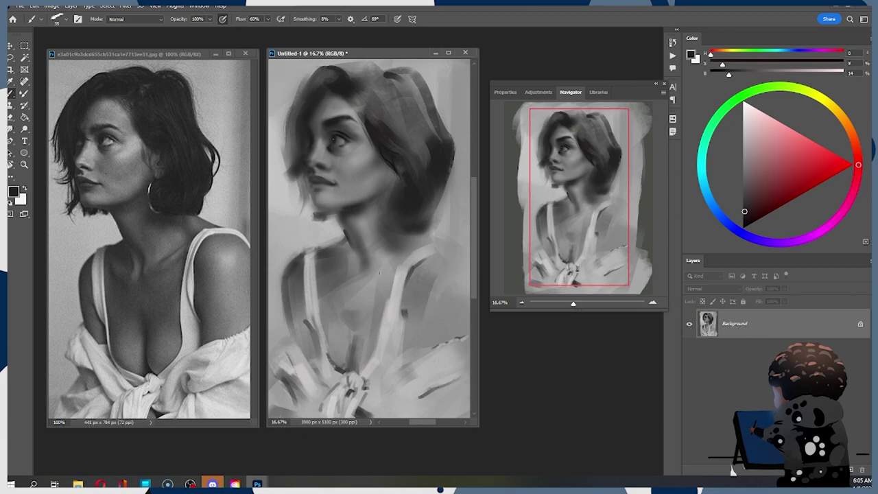
{"action": "left_click_drag", "start_coordinate": [380, 332], "coordinate": [373, 354]}
{"action": "key", "text": "ctrl+z"}
{"action": "key", "text": "ctrl+z"}
Build out the dark hair contour at the back of the head with a sampled grey of 16% brightness, ending with a 200 px brush.
{"action": "left_click", "coordinate": [384, 344], "text": "alt"}
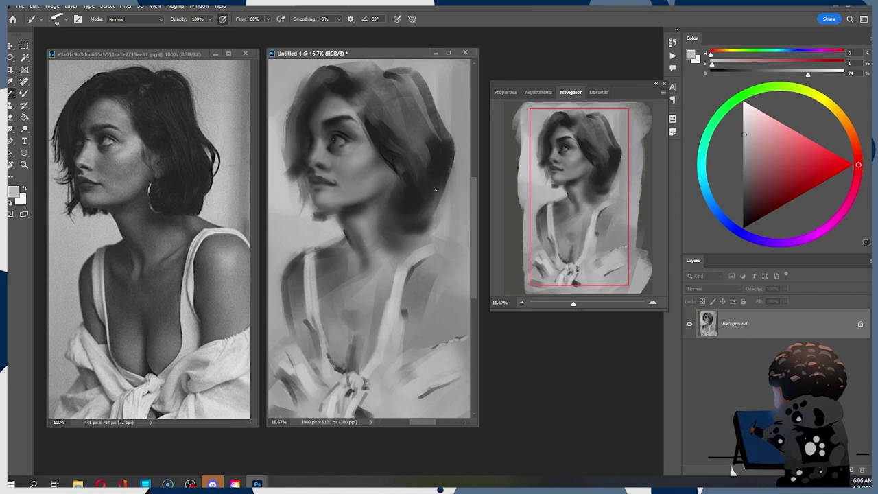
{"action": "key", "text": "alt+d"}
{"action": "key", "text": "Escape"}
{"action": "key", "text": "bracketright"}
{"action": "key", "text": "bracketright"}
{"action": "key", "text": "bracketright"}
{"action": "key", "text": "bracketright"}
{"action": "key", "text": "bracketright"}
{"action": "left_click", "coordinate": [436, 206], "text": "alt"}
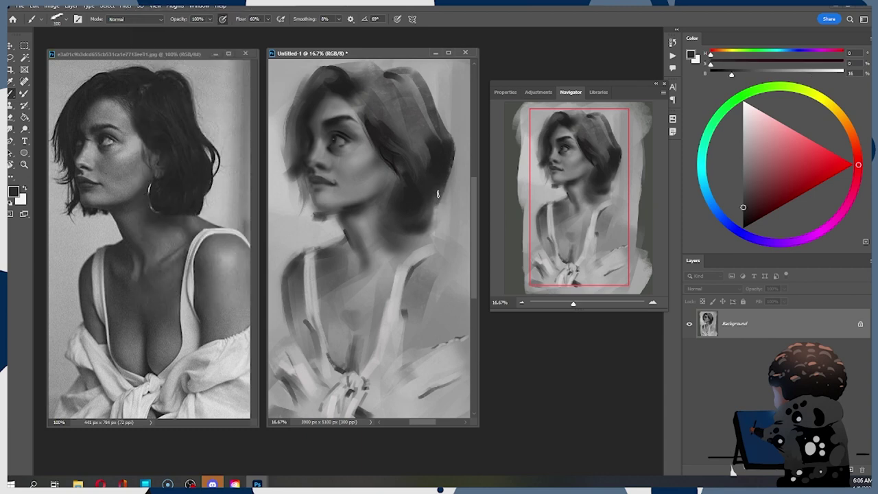
{"action": "key", "text": "bracketleft"}
{"action": "key", "text": "bracketleft"}
{"action": "key", "text": "bracketleft"}
{"action": "key", "text": "bracketleft"}
{"action": "key", "text": "bracketleft"}
{"action": "left_click_drag", "start_coordinate": [442, 148], "coordinate": [434, 207]}
{"action": "key", "text": "bracketright"}
{"action": "key", "text": "bracketright"}
{"action": "key", "text": "bracketright"}
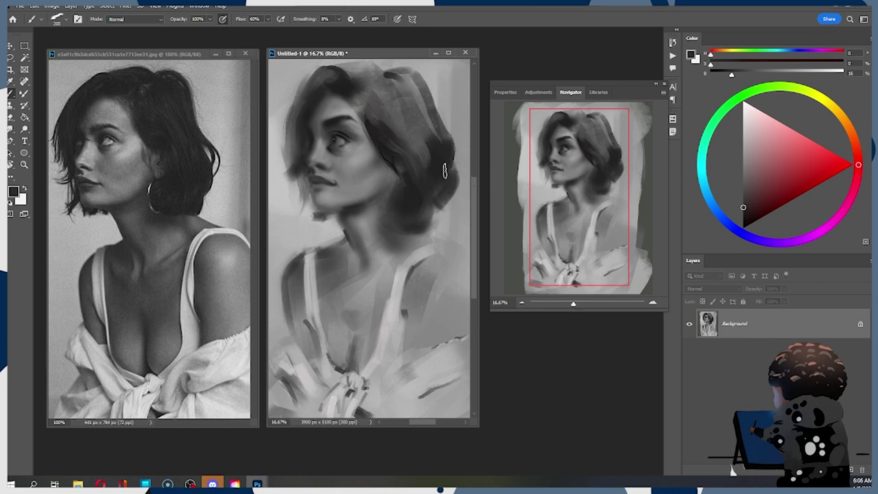
Trim the outer hair contour at the back of the head with a sampled light grey of 73% brightness, using a 50 px brush.
{"action": "key", "text": "bracketleft"}
{"action": "key", "text": "bracketleft"}
{"action": "key", "text": "bracketleft"}
{"action": "key", "text": "bracketleft"}
{"action": "key", "text": "bracketleft"}
{"action": "left_click", "coordinate": [319, 225], "text": "alt"}
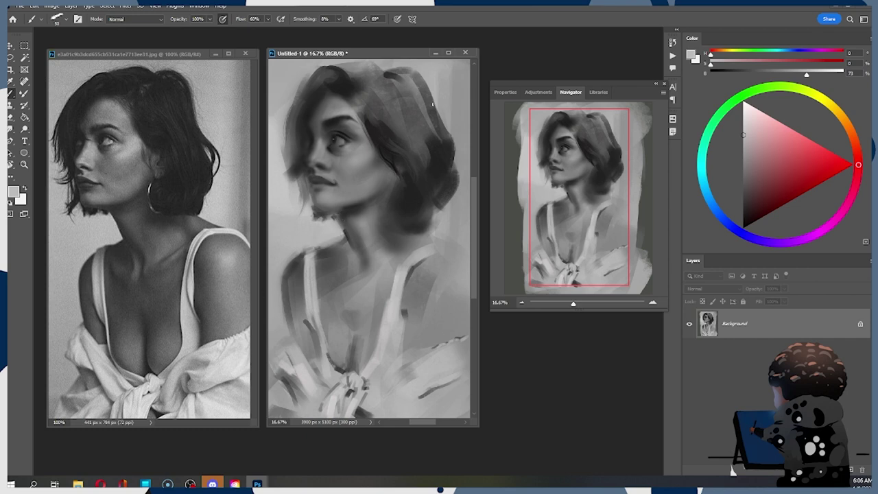
Try smudging the outer edge of the front shoulder at 8% strength.
{"action": "key", "text": "r"}
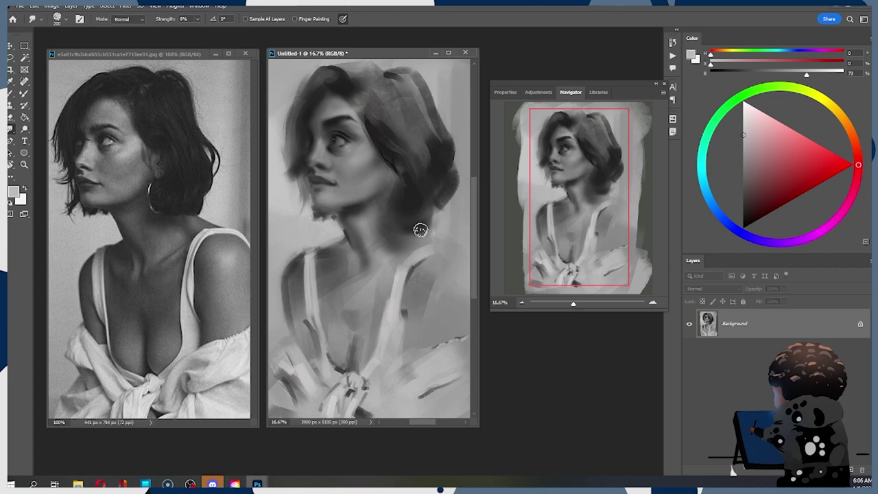
{"action": "left_click_drag", "start_coordinate": [290, 260], "coordinate": [282, 302]}
{"action": "key", "text": "ctrl+z"}
Paint a shadow beside the outer edge of the back strap with a sampled dark grey of 33% brightness.
{"action": "key", "text": "b"}
{"action": "left_click", "coordinate": [421, 308], "text": "alt"}
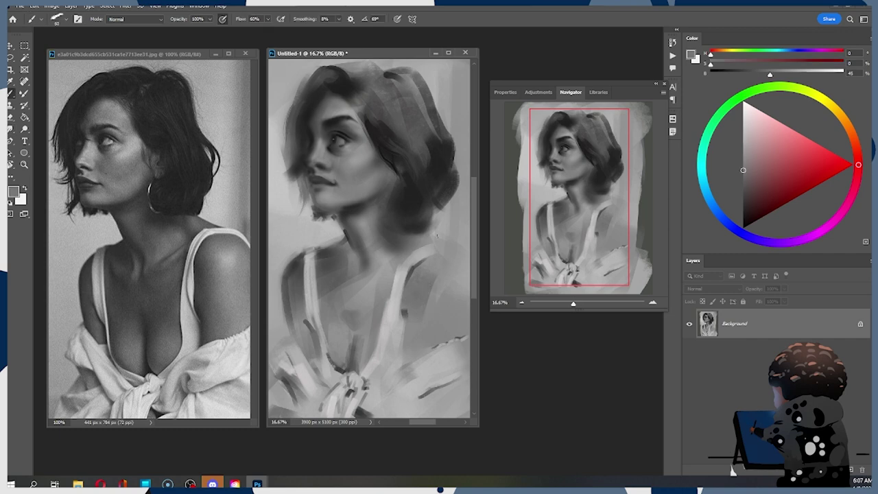
{"action": "left_click", "coordinate": [411, 339], "text": "alt"}
{"action": "key", "text": "ctrl+z"}
{"action": "key", "text": "bracketleft"}
{"action": "key", "text": "bracketleft"}
{"action": "left_click_drag", "start_coordinate": [406, 315], "coordinate": [410, 332]}
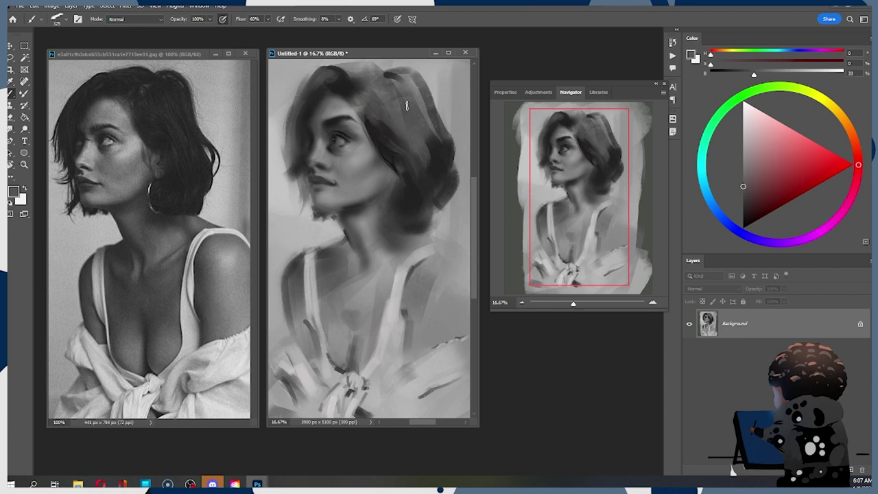
Touch up the shading around the nose and mouth with sampled greys of 49% and 57% brightness, using the Hard Round brush.
{"action": "left_click", "coordinate": [363, 177], "text": "alt"}
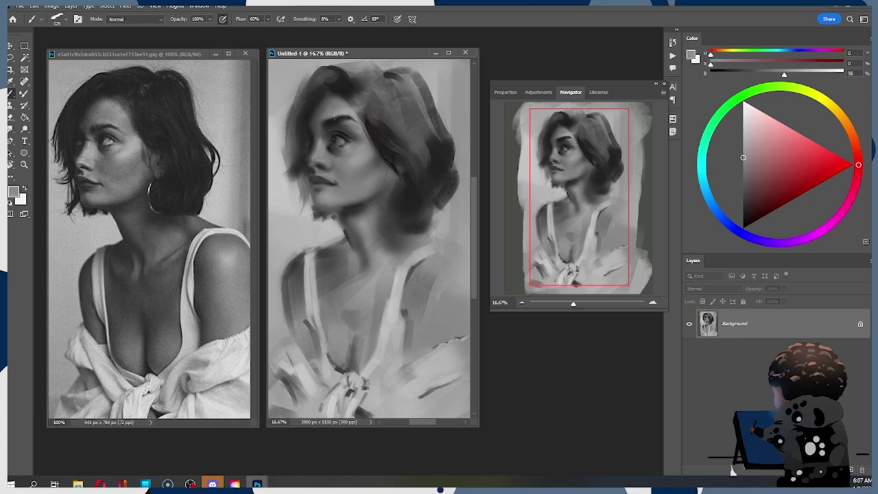
{"action": "right_click", "coordinate": [363, 176]}
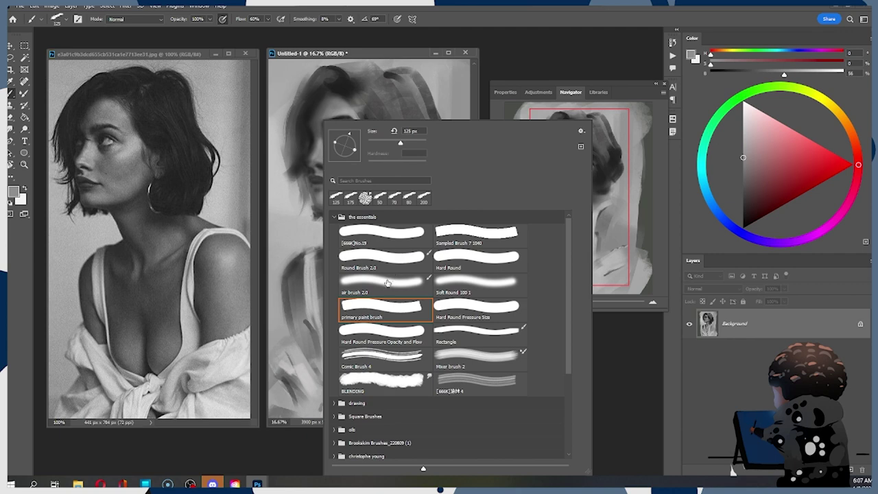
{"action": "left_click", "coordinate": [386, 282]}
{"action": "left_click", "coordinate": [467, 91]}
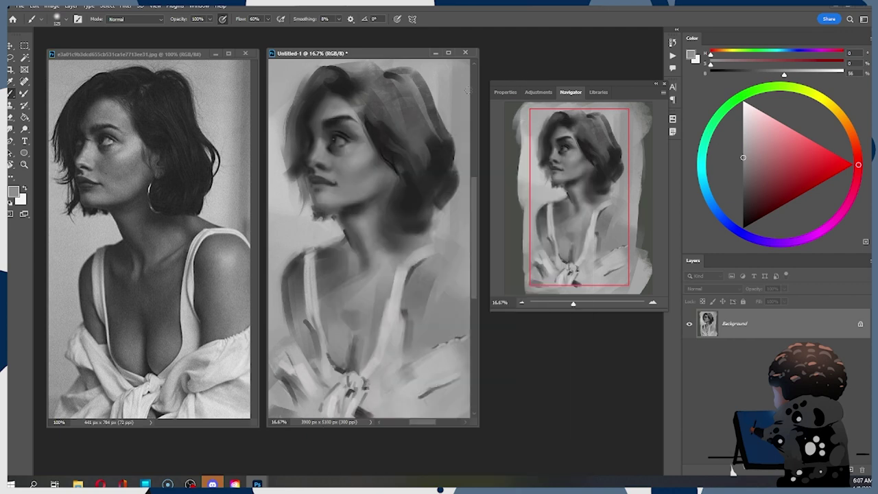
{"action": "left_click", "coordinate": [329, 188], "text": "alt"}
{"action": "right_click", "coordinate": [320, 166]}
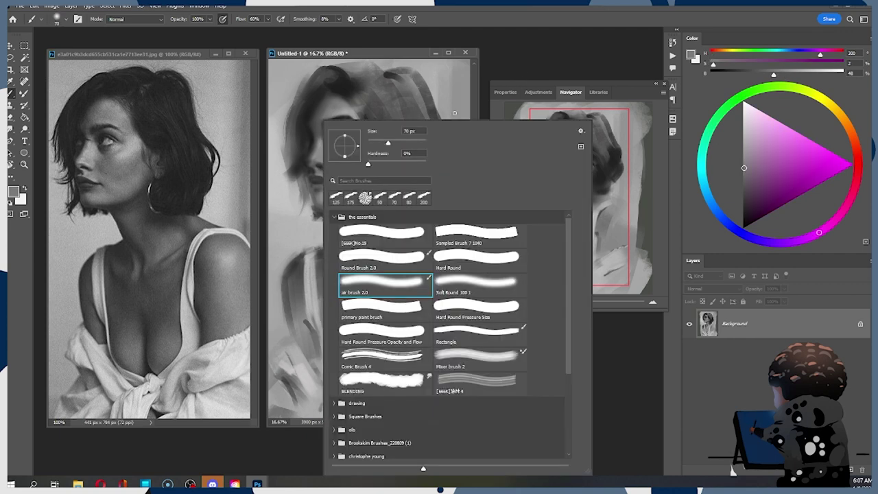
{"action": "double_click", "coordinate": [476, 256]}
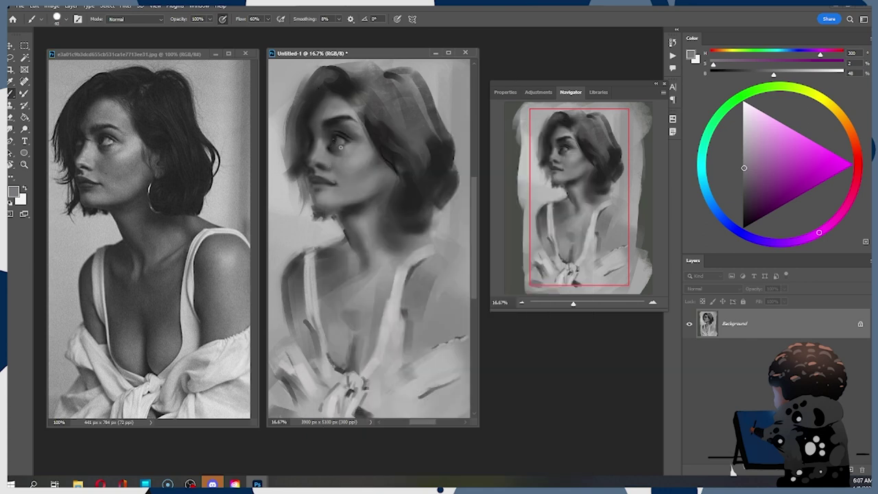
{"action": "left_click", "coordinate": [329, 171], "text": "alt"}
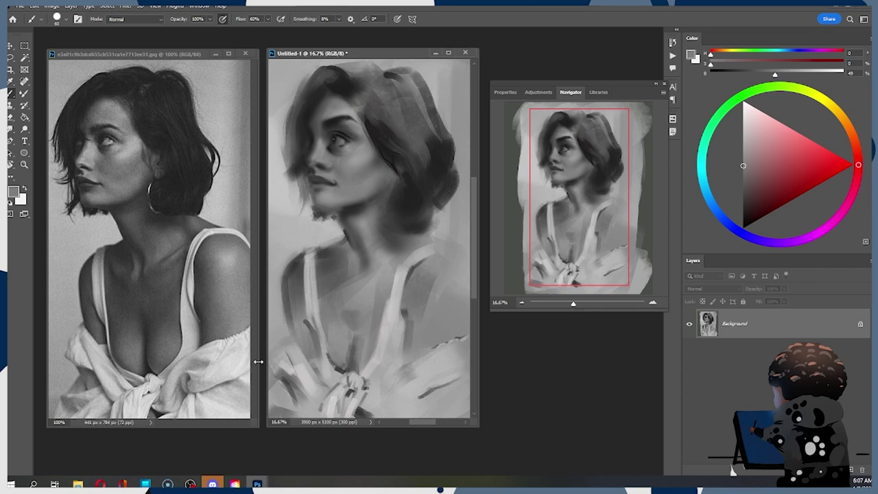
{"action": "left_click", "coordinate": [316, 172], "text": "alt"}
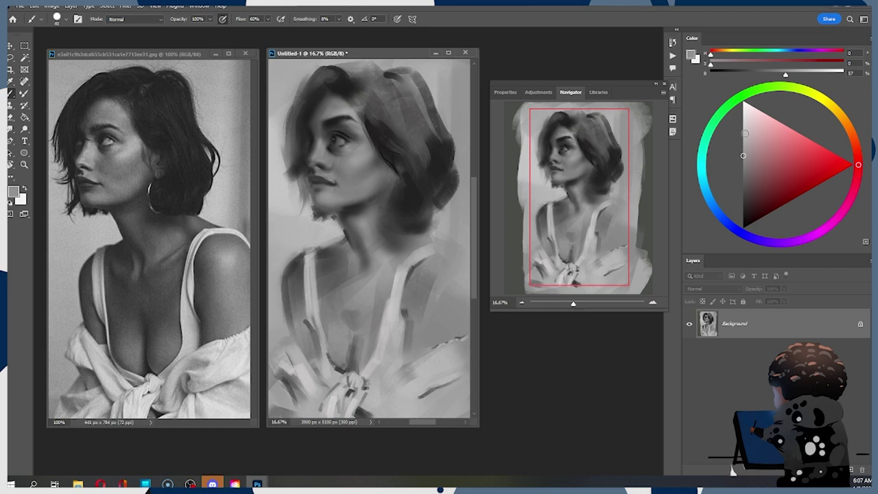
Detail the nose and lower eyelid with a light grey of 69% brightness, adding sampled greys of 52% and 10% brightness.
{"action": "left_click", "coordinate": [742, 140]}
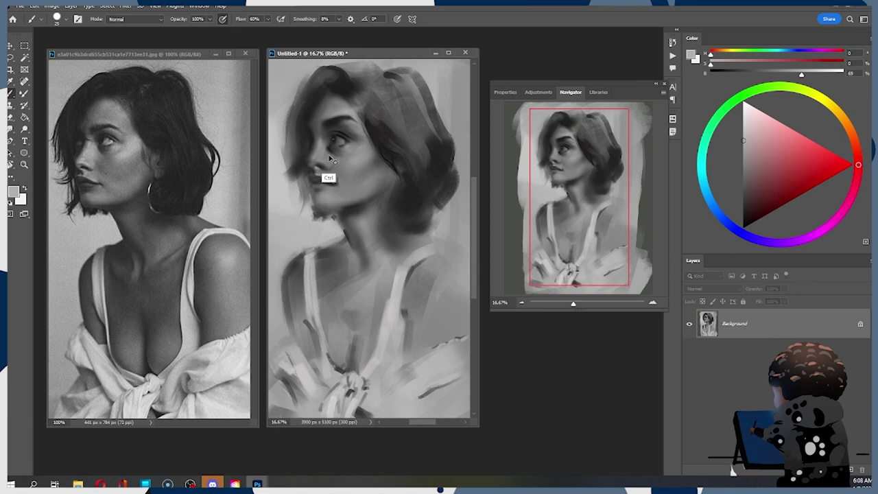
{"action": "key", "text": "bracketleft"}
{"action": "key", "text": "bracketleft"}
{"action": "key", "text": "ctrl"}
{"action": "left_click", "coordinate": [356, 142], "text": "alt"}
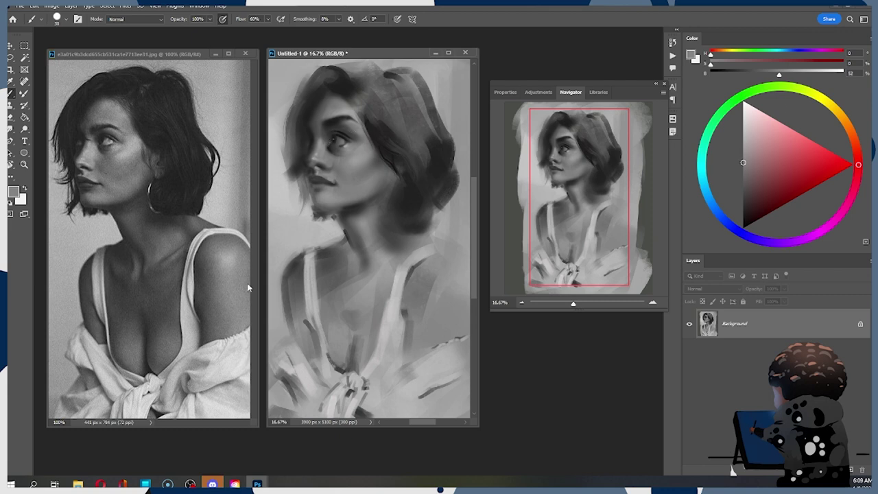
{"action": "left_click", "coordinate": [340, 157], "text": "alt"}
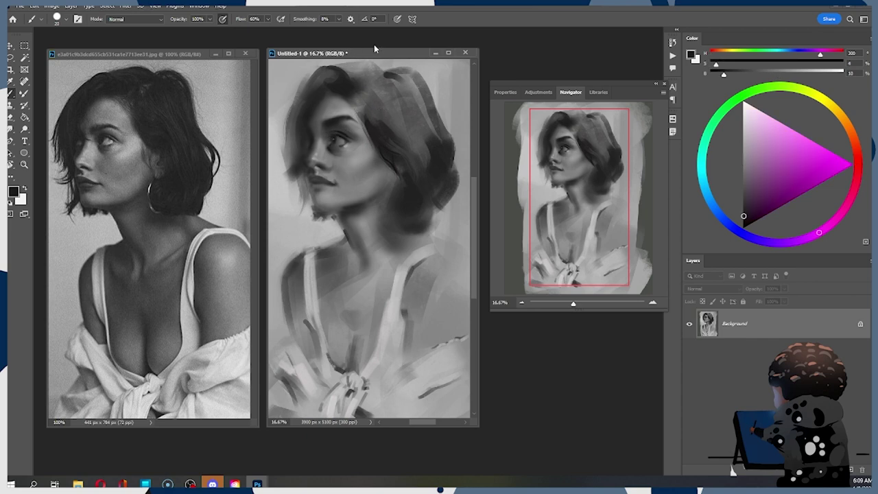
Shade and smudge the area beside the outer eye corner with sampled greys of 12% and 29% brightness, enlarging the brush to 100 px.
{"action": "left_click", "coordinate": [351, 114], "text": "alt"}
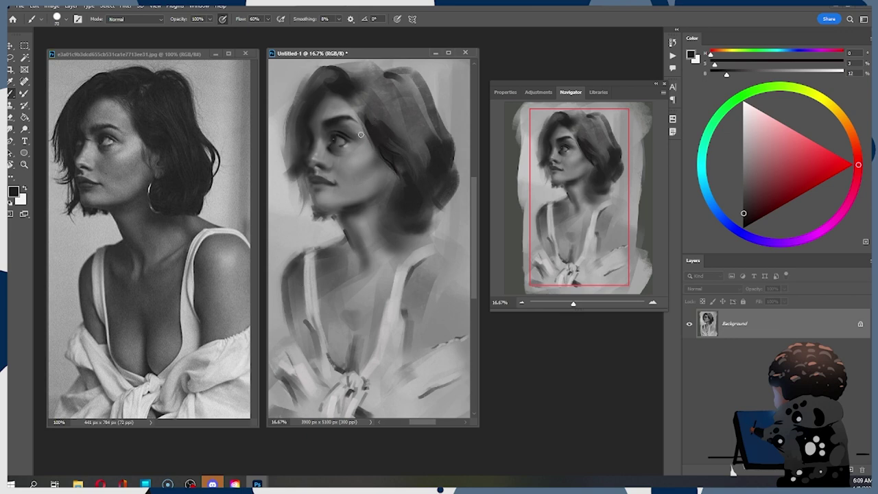
{"action": "key", "text": "bracketright"}
{"action": "key", "text": "bracketright"}
{"action": "key", "text": "bracketright"}
{"action": "key", "text": "bracketright"}
{"action": "key", "text": "bracketright"}
{"action": "left_click", "coordinate": [357, 144], "text": "alt"}
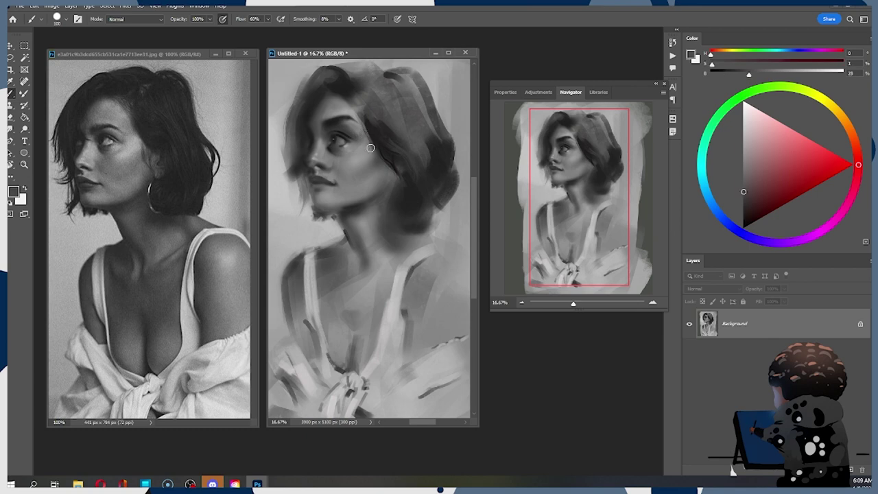
{"action": "key", "text": "r"}
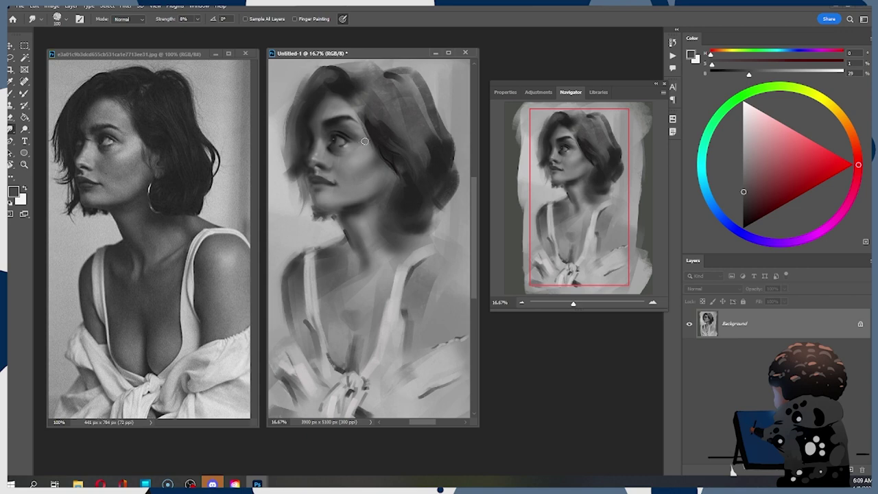
{"action": "key", "text": "b"}
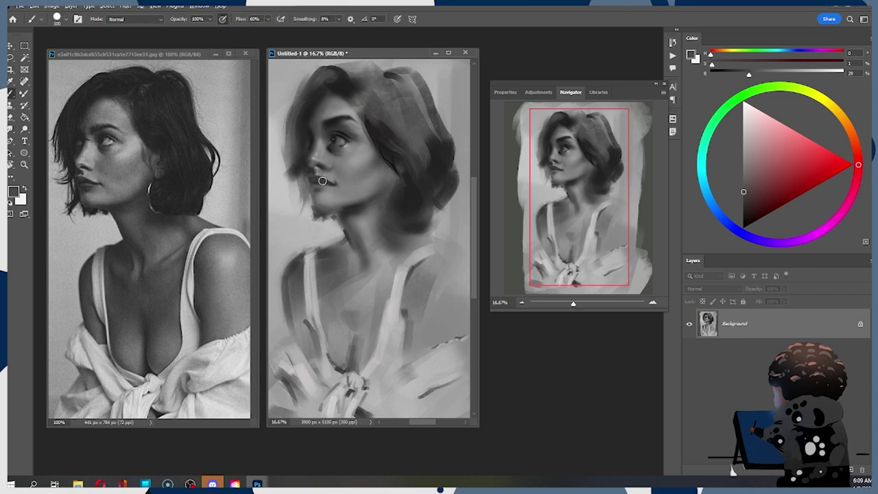
Reshape the lips with sampled greys of 36% and 12% brightness, reducing the brush to 40 px.
{"action": "left_click", "coordinate": [315, 185], "text": "alt"}
{"action": "key", "text": "["}
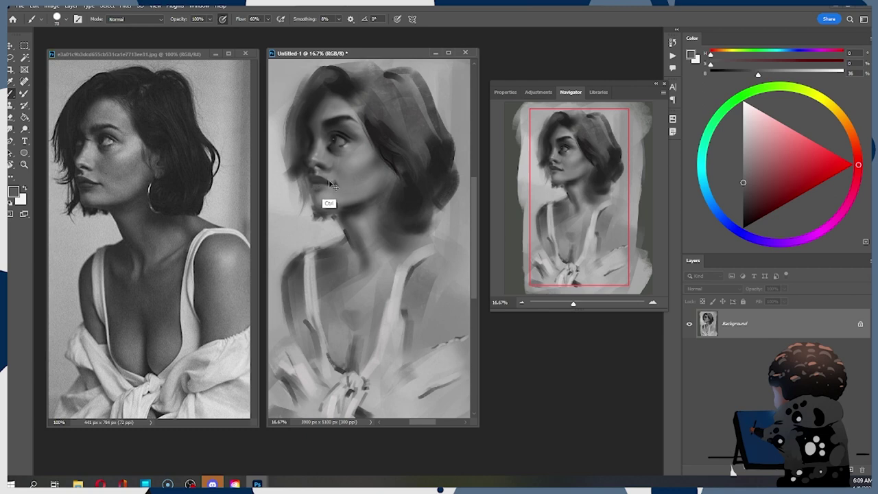
{"action": "left_click", "coordinate": [328, 188], "text": "alt"}
{"action": "key", "text": "ctrl"}
{"action": "left_click", "coordinate": [314, 189], "text": "alt"}
{"action": "left_click", "coordinate": [343, 114], "text": "alt"}
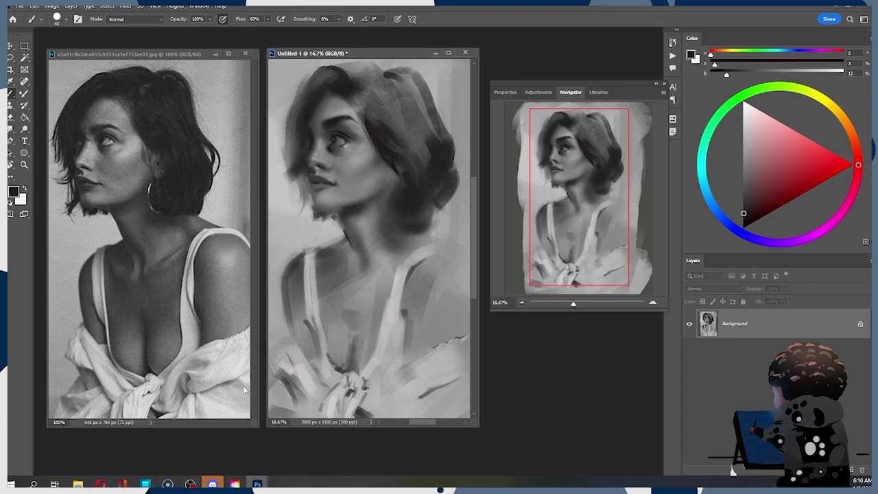
Refine the lower lip and mouth corner with a small brush and sampled greys of 58%, 36%, 29% and 17% brightness.
{"action": "left_click", "coordinate": [314, 189], "text": "alt"}
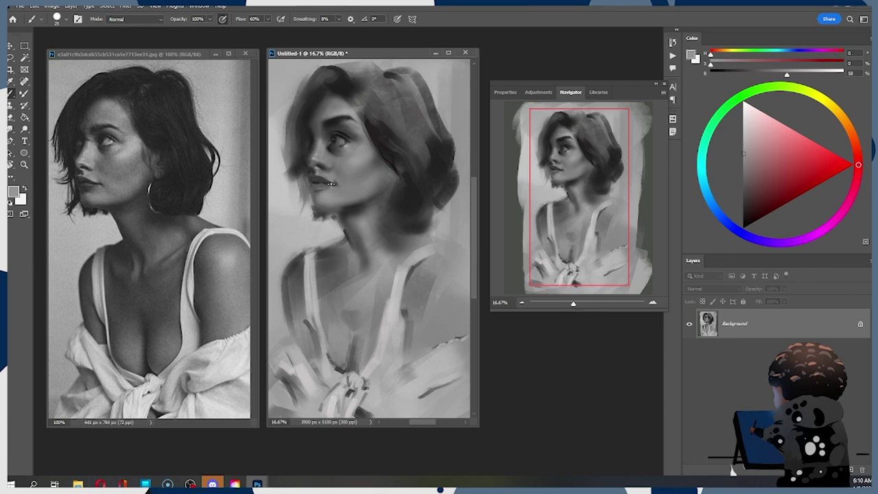
{"action": "left_click", "coordinate": [330, 202], "text": "alt"}
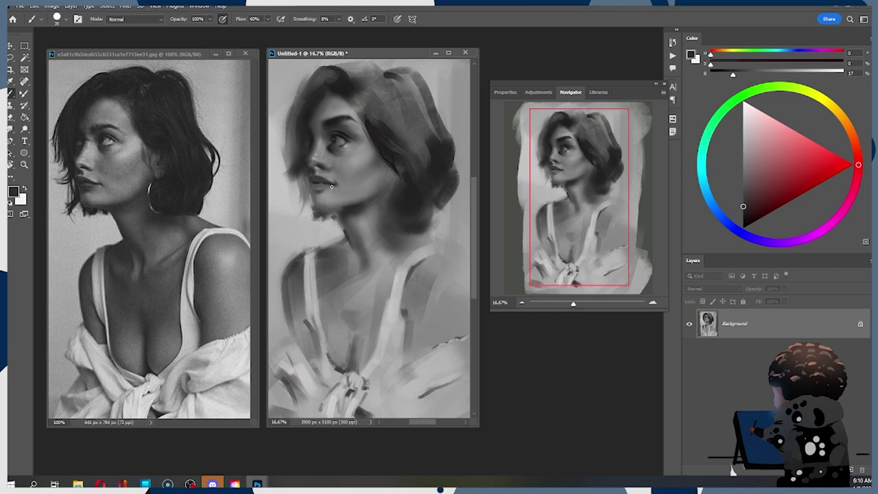
{"action": "left_click", "coordinate": [319, 193], "text": "alt"}
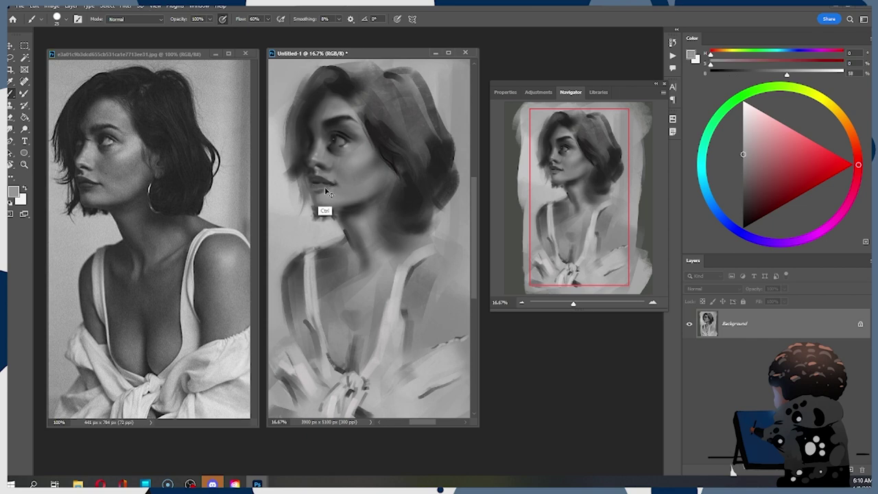
{"action": "left_click", "coordinate": [315, 186], "text": "alt"}
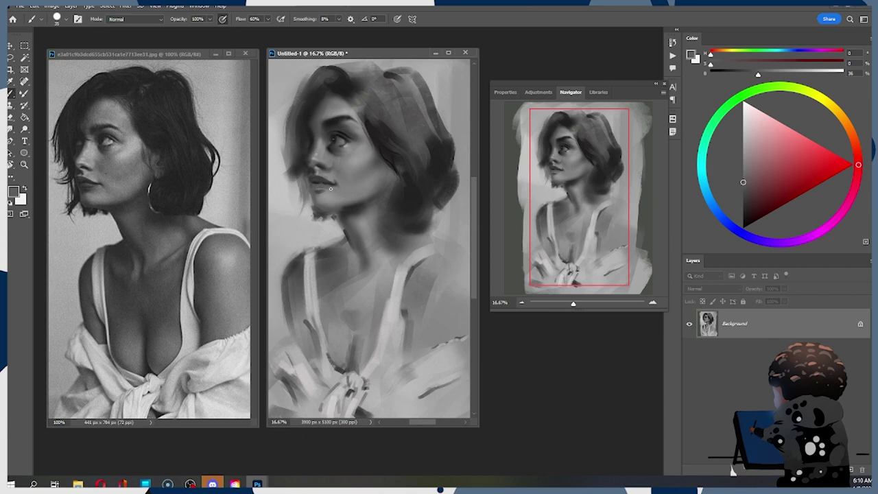
{"action": "left_click", "coordinate": [324, 189], "text": "alt"}
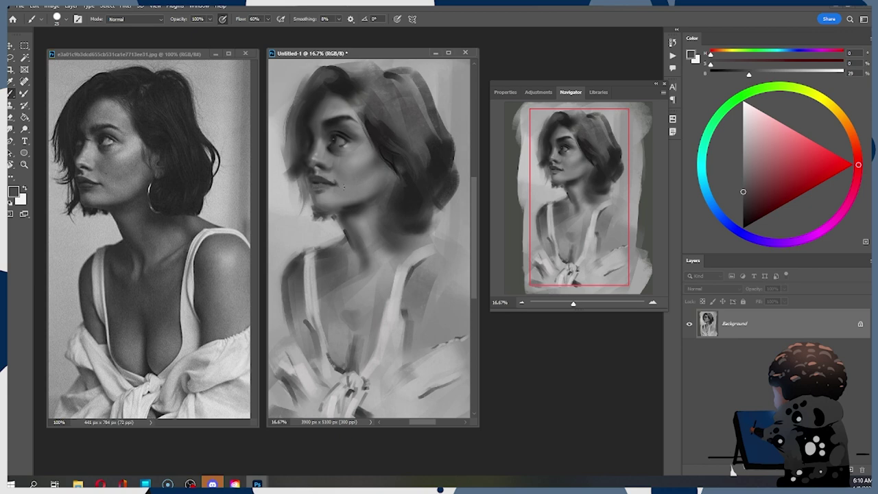
{"action": "left_click", "coordinate": [317, 185], "text": "alt"}
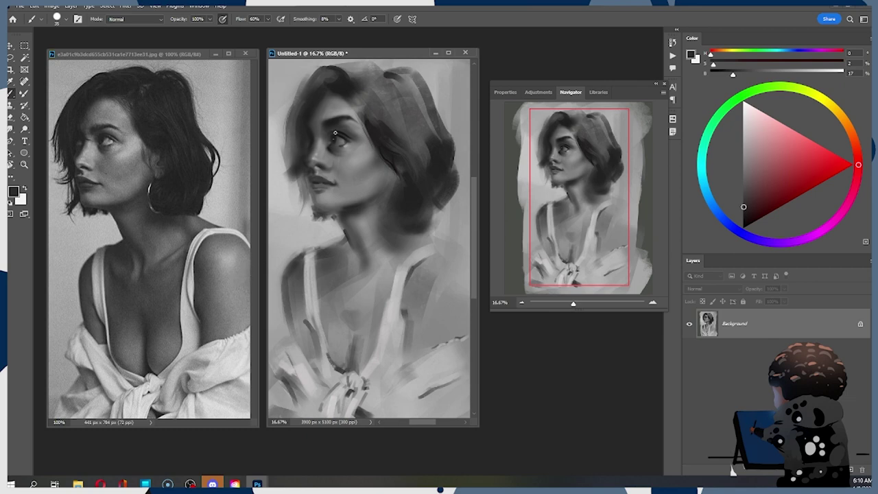
Touch up the nose and upper lip area with a sampled 58% grey and a lighter grey of 72% brightness.
{"action": "left_click", "coordinate": [314, 174], "text": "alt"}
{"action": "left_click", "coordinate": [319, 164], "text": "alt"}
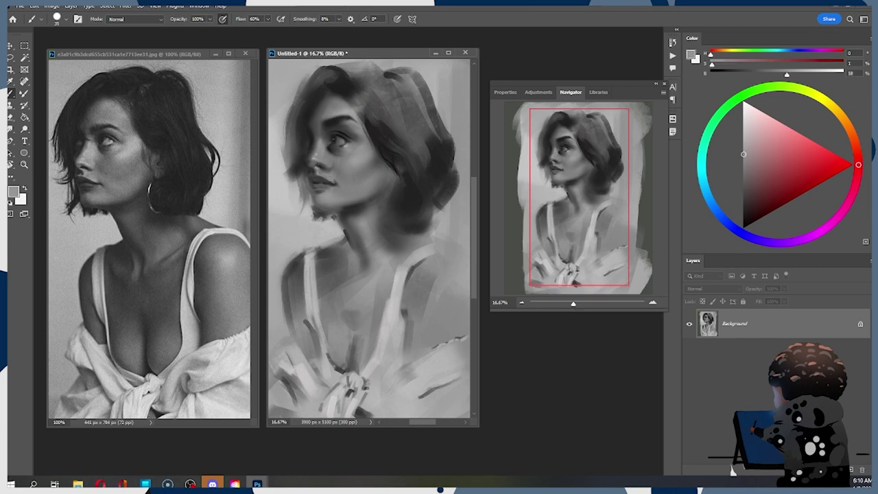
{"action": "left_click", "coordinate": [744, 136]}
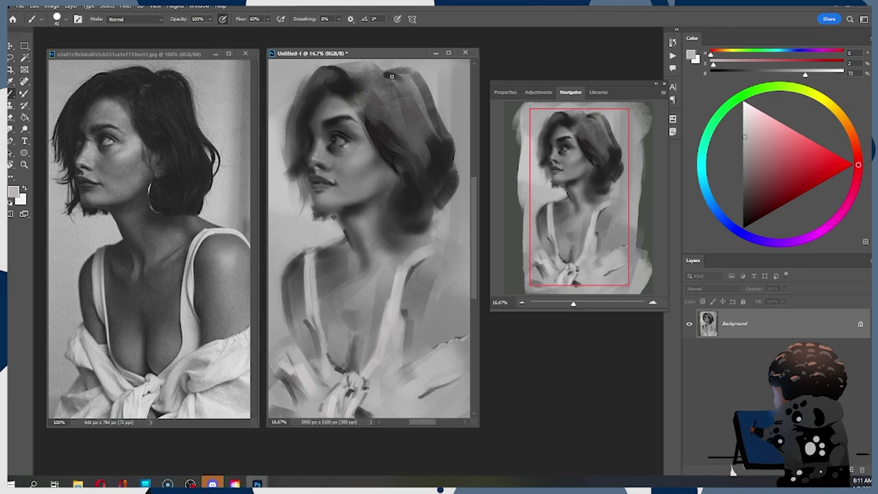
Darken the hair at the crown with sampled dark greys of 13% and 12% brightness, enlarging the brush to 150 px.
{"action": "left_click", "coordinate": [360, 105], "text": "alt"}
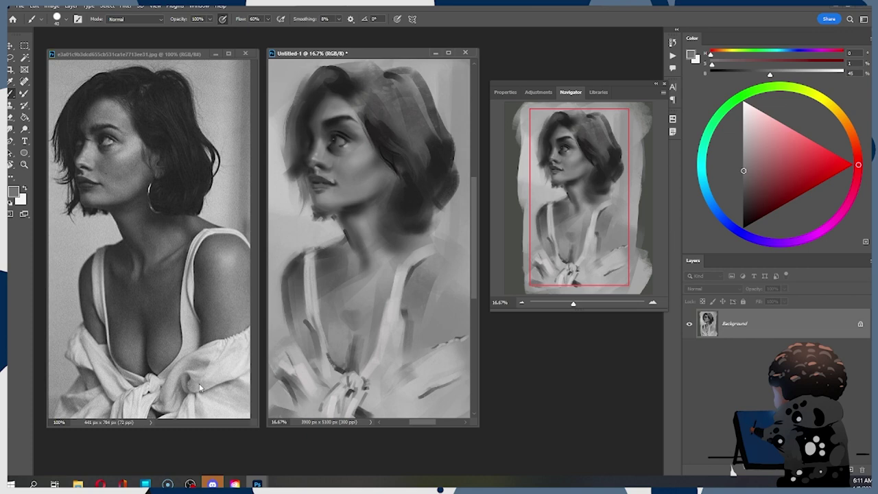
{"action": "left_click", "coordinate": [367, 140], "text": "alt"}
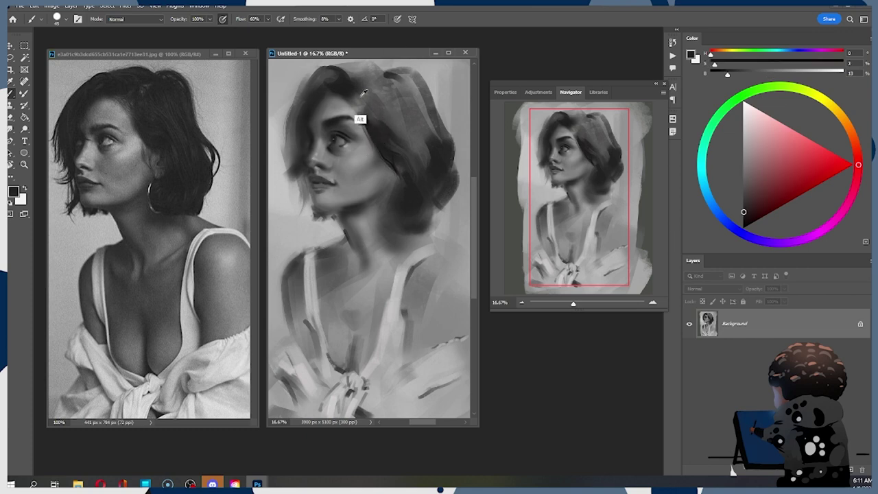
{"action": "key", "text": "]"}
{"action": "key", "text": "]"}
{"action": "key", "text": "]"}
{"action": "key", "text": "]"}
{"action": "key", "text": "]"}
{"action": "key", "text": "]"}
{"action": "mouse_move", "coordinate": [392, 89]}
{"action": "left_mouse_down"}
{"action": "mouse_move", "coordinate": [405, 93]}
{"action": "mouse_move", "coordinate": [384, 107]}
{"action": "left_mouse_up"}
{"action": "key", "text": "]"}
{"action": "key", "text": "]"}
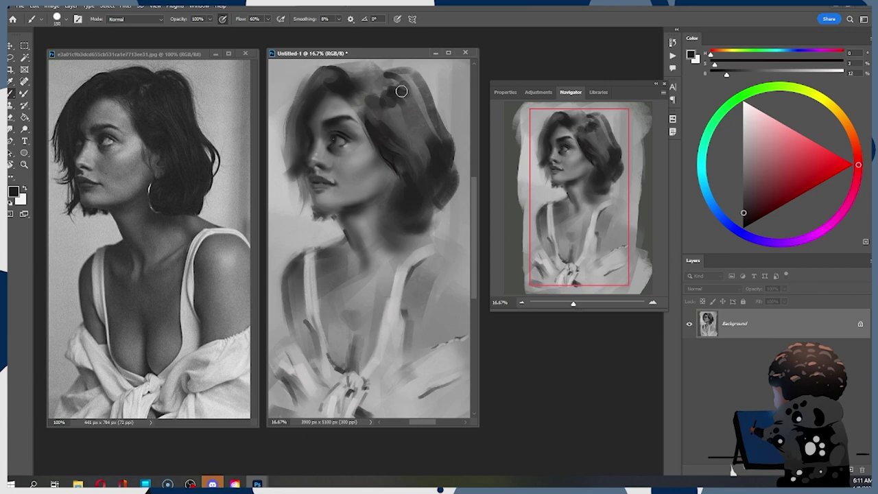
{"action": "mouse_move", "coordinate": [386, 81]}
{"action": "left_mouse_down"}
{"action": "mouse_move", "coordinate": [358, 100]}
{"action": "mouse_move", "coordinate": [372, 69]}
{"action": "mouse_move", "coordinate": [368, 77]}
{"action": "mouse_move", "coordinate": [378, 69]}
{"action": "mouse_move", "coordinate": [396, 86]}
{"action": "mouse_move", "coordinate": [382, 104]}
{"action": "mouse_move", "coordinate": [401, 93]}
{"action": "left_mouse_up"}
Smudge the dark crown strokes and extend them toward the parting with the 12% brightness grey, using a 100 px brush.
{"action": "key", "text": "r"}
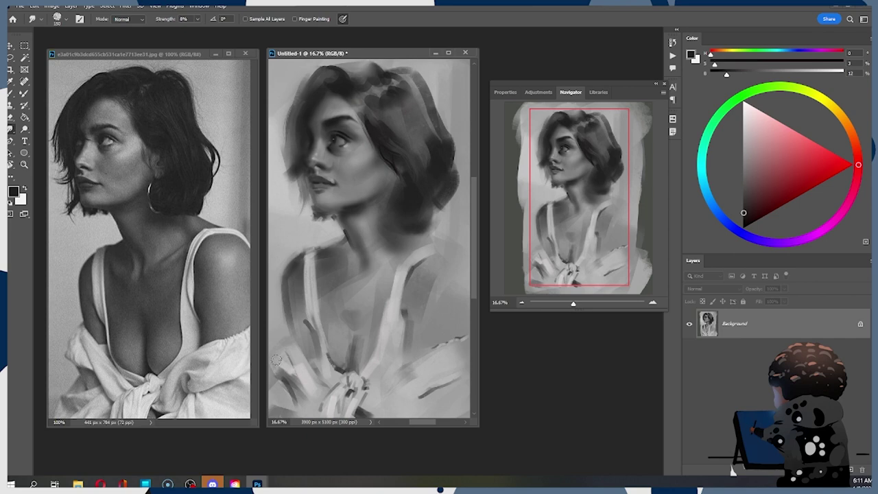
{"action": "key", "text": "b"}
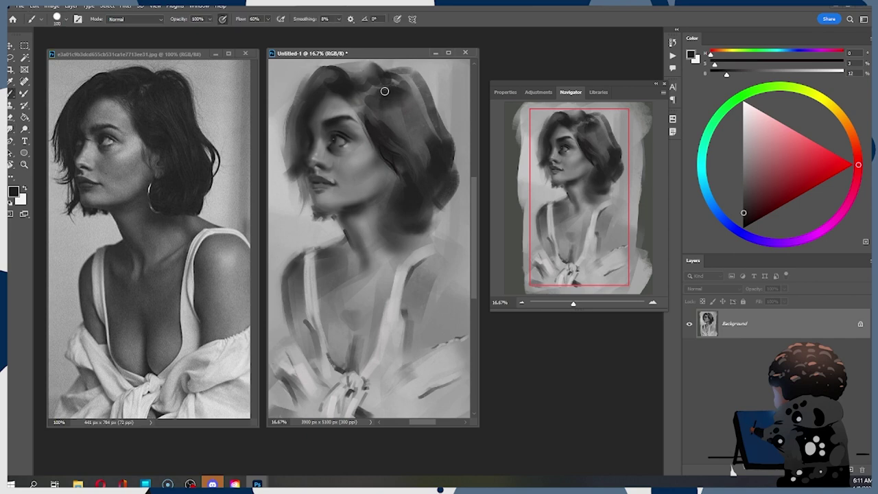
{"action": "left_click_drag", "start_coordinate": [375, 84], "coordinate": [384, 80]}
{"action": "key", "text": "bracketleft"}
Blend the hairline above the forehead with a smaller Smudge tool, returning to the Brush tool.
{"action": "key", "text": "r"}
{"action": "key", "text": "["}
{"action": "key", "text": "["}
{"action": "key", "text": "["}
{"action": "key", "text": "["}
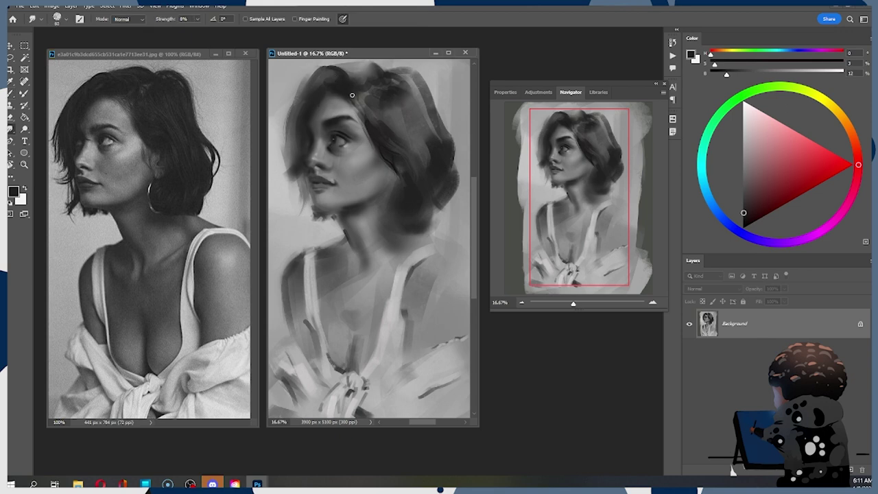
{"action": "key", "text": "bracketright"}
{"action": "key", "text": "bracketright"}
{"action": "key", "text": "b"}
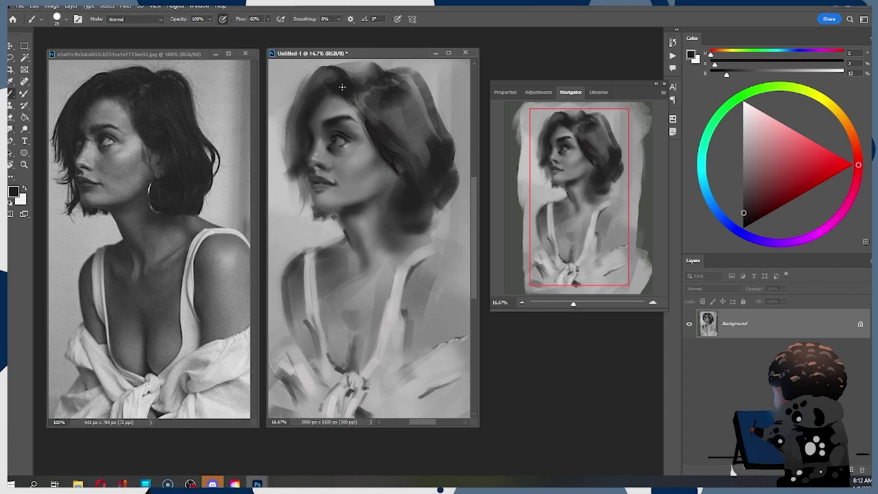
Sample the dark 12% brightness grey from the hair beside the forehead and choose the Soft Round 100 1 brush.
{"action": "right_click", "coordinate": [342, 86]}
{"action": "left_click", "coordinate": [515, 70]}
{"action": "key", "text": "ctrl"}
{"action": "left_click", "coordinate": [354, 101], "text": "alt"}
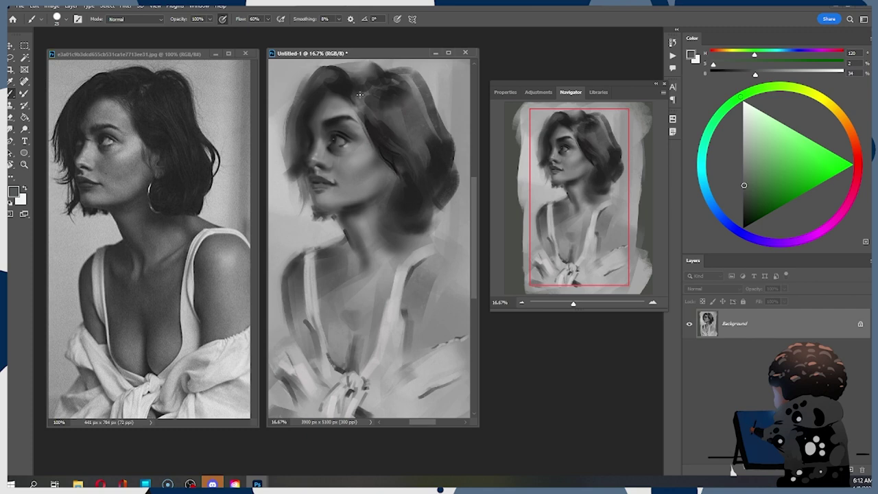
{"action": "left_click", "coordinate": [354, 91], "text": "alt"}
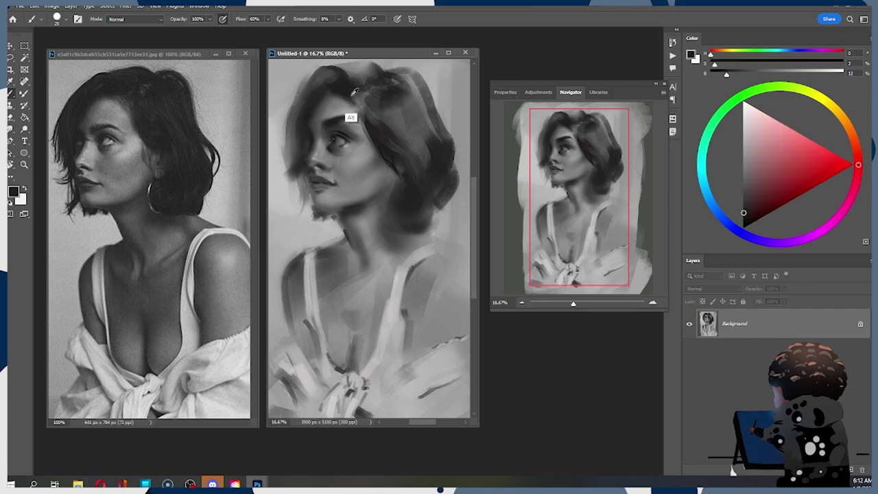
{"action": "right_click", "coordinate": [444, 136]}
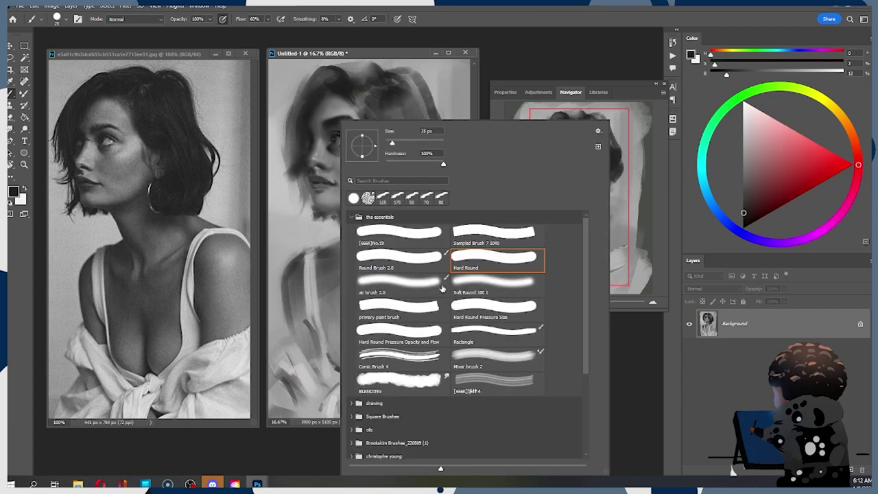
{"action": "left_click", "coordinate": [467, 283]}
{"action": "key", "text": "Return"}
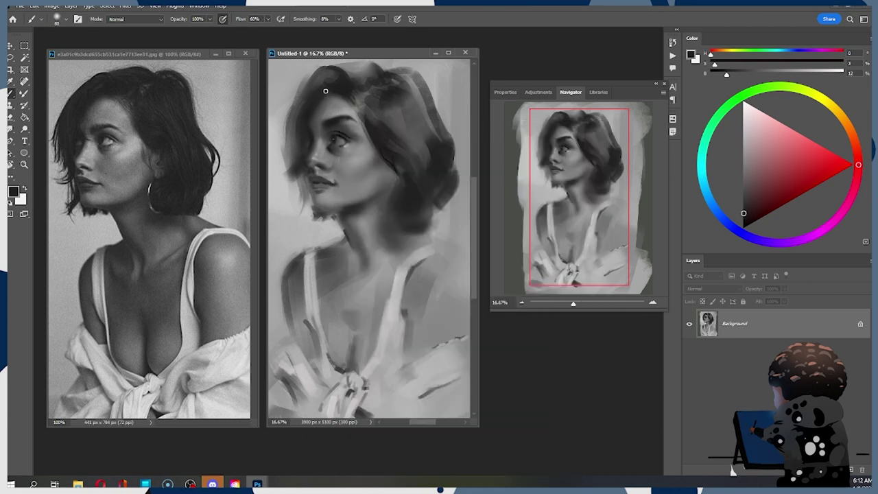
Enlarge the soft brush to 175 px and add a new layer above the background.
{"action": "key", "text": "bracketright"}
{"action": "key", "text": "bracketright"}
{"action": "key", "text": "bracketright"}
{"action": "left_click", "coordinate": [851, 470]}
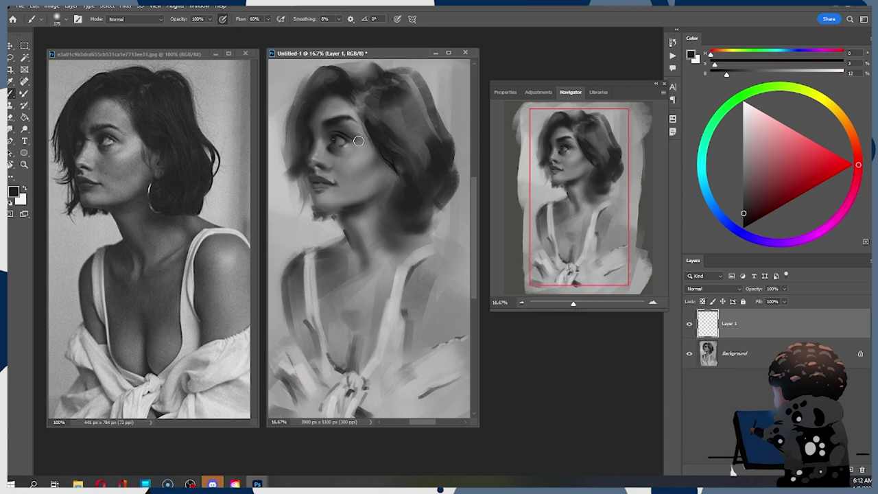
Try a smaller brush and the Rectangle brush on the new layer, undoing the trial strokes.
{"action": "key", "text": "bracketleft"}
{"action": "key", "text": "bracketleft"}
{"action": "key", "text": "bracketleft"}
{"action": "key", "text": "bracketleft"}
{"action": "key", "text": "bracketleft"}
{"action": "right_click", "coordinate": [388, 141]}
{"action": "double_click", "coordinate": [493, 244]}
{"action": "key", "text": "ctrl+z"}
{"action": "key", "text": "ctrl+z"}
{"action": "key", "text": "ctrl+z"}
{"action": "key", "text": "ctrl"}
Try painting loose hair ends beside the mouth and chin with the sampled 12% brightness grey and the rectangular brush.
{"action": "left_click", "coordinate": [317, 195], "text": "alt"}
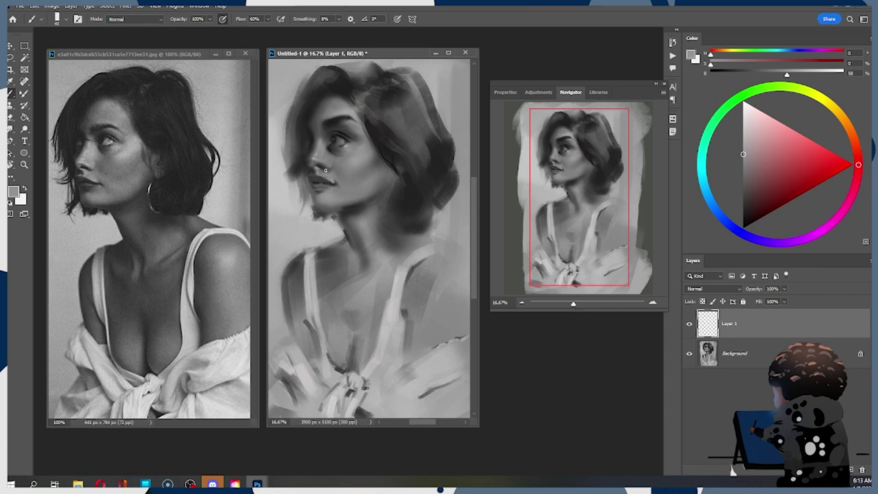
{"action": "left_click", "coordinate": [338, 107], "text": "alt"}
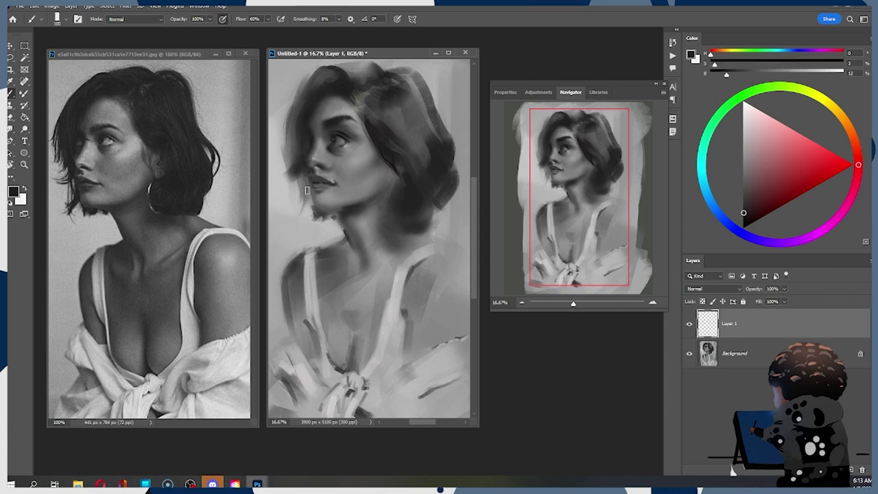
{"action": "key", "text": "["}
{"action": "mouse_move", "coordinate": [306, 192]}
{"action": "left_mouse_down"}
{"action": "mouse_move", "coordinate": [300, 177]}
{"action": "mouse_move", "coordinate": [316, 208]}
{"action": "left_mouse_up"}
{"action": "key", "text": "]"}
{"action": "left_click_drag", "start_coordinate": [296, 175], "coordinate": [307, 190]}
{"action": "key", "text": "bracketleft"}
{"action": "key", "text": "bracketleft"}
Try softening the hair ends beside the mouth with the Smudge tool, undoing strokes and enlarging it to 150 px.
{"action": "key", "text": "r"}
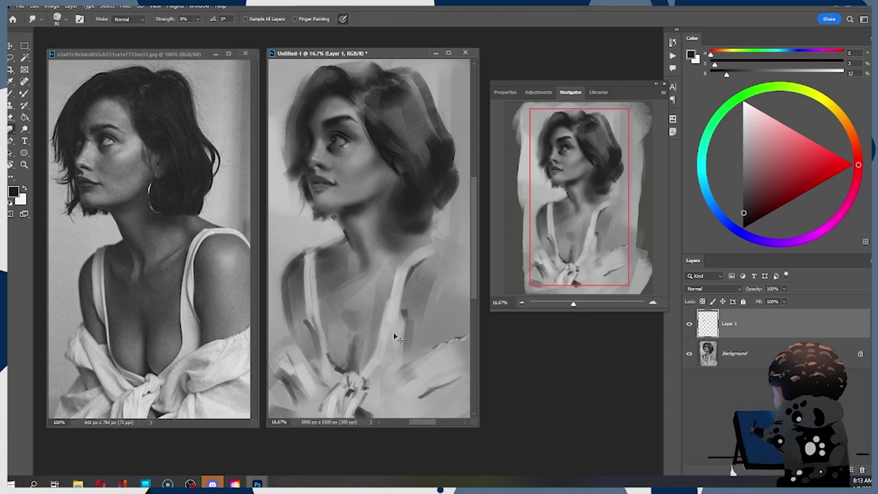
{"action": "key", "text": "ctrl+z"}
{"action": "key", "text": "ctrl+z"}
{"action": "key", "text": "ctrl+z"}
{"action": "key", "text": "bracketright"}
{"action": "key", "text": "bracketright"}
{"action": "key", "text": "bracketright"}
{"action": "key", "text": "bracketright"}
{"action": "left_click_drag", "start_coordinate": [307, 176], "coordinate": [308, 194]}
Undo the recent strokes and smudges on the hair ends beside the mouth.
{"action": "key", "text": "ctrl+z"}
{"action": "key", "text": "ctrl+z"}
{"action": "key", "text": "ctrl+z"}
{"action": "key", "text": "ctrl+z"}
{"action": "key", "text": "ctrl+z"}
{"action": "key", "text": "ctrl+z"}
{"action": "key", "text": "ctrl+z"}
{"action": "key", "text": "ctrl+z"}
{"action": "key", "text": "ctrl"}
{"action": "key", "text": "ctrl+shift"}
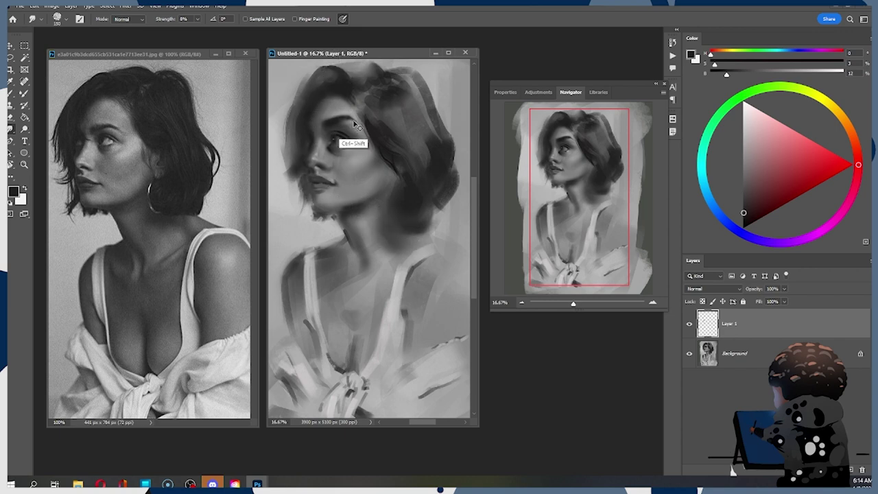
Reduce the Smudge tool to 125 px and make the background layer active.
{"action": "key", "text": "bracketleft"}
{"action": "key", "text": "bracketleft"}
{"action": "key", "text": "bracketleft"}
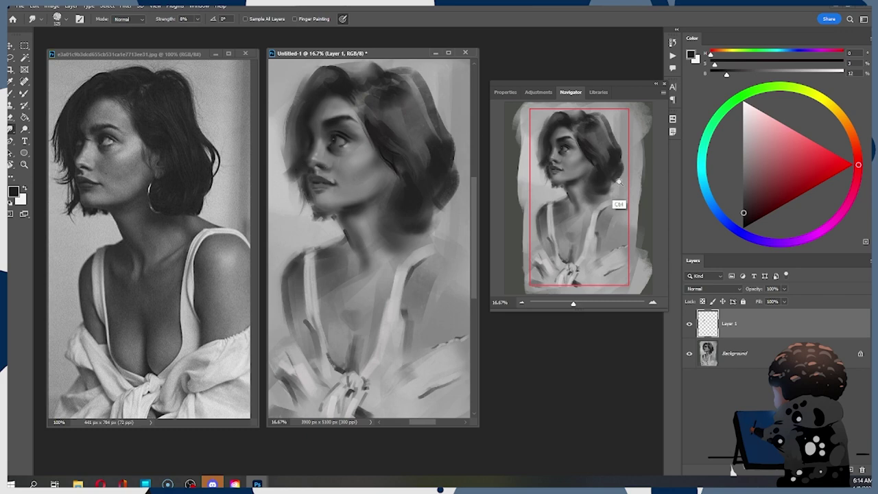
{"action": "left_click", "coordinate": [754, 355]}
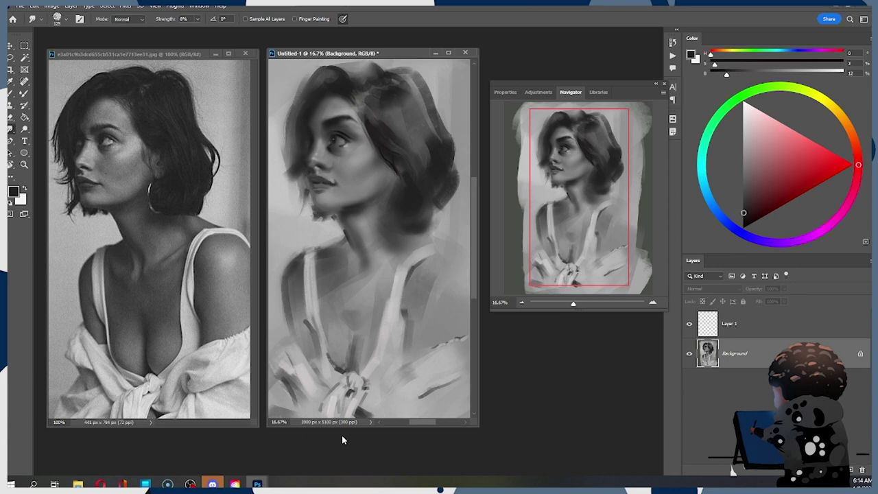
Save the painting as portrait 7.psdc.
{"action": "key", "text": "ctrl+s"}
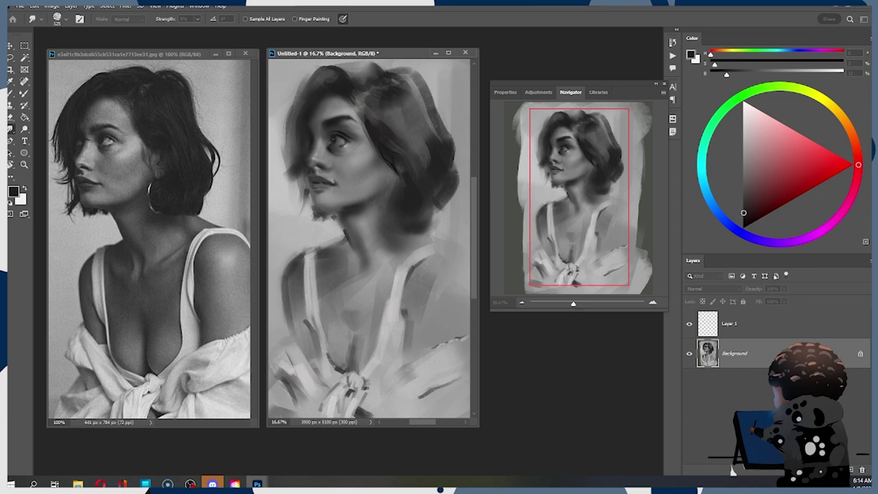
{"action": "key", "text": "Return"}
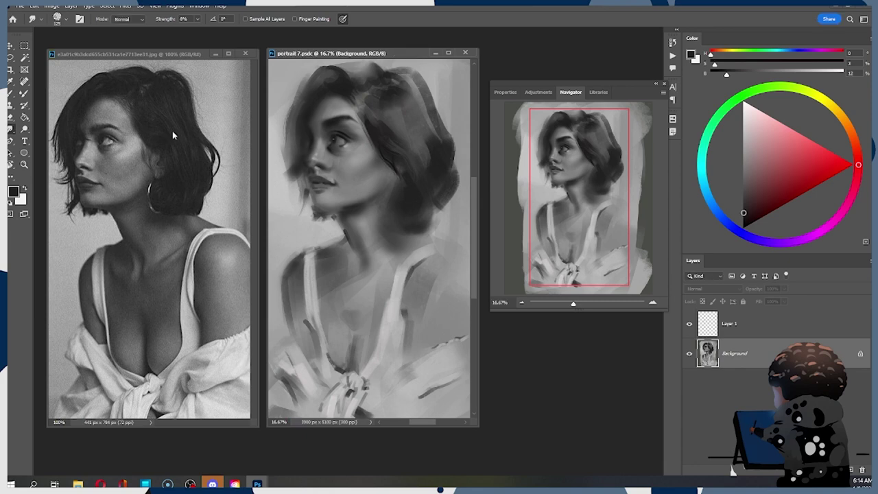